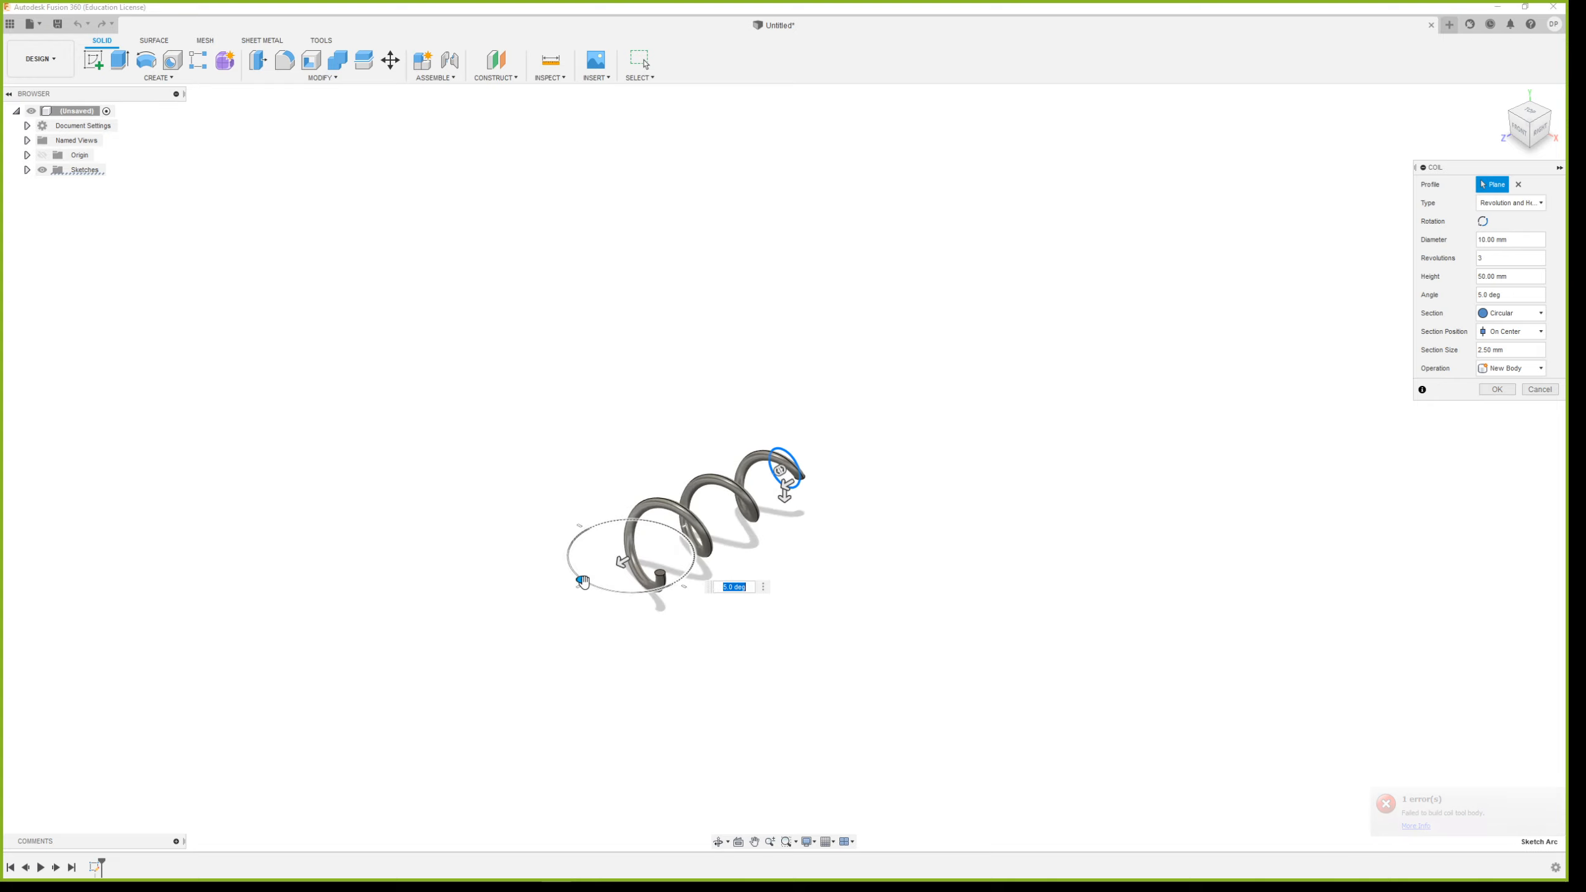
pyautogui.moveTo(780, 470); pyautogui.dragTo(828, 463)
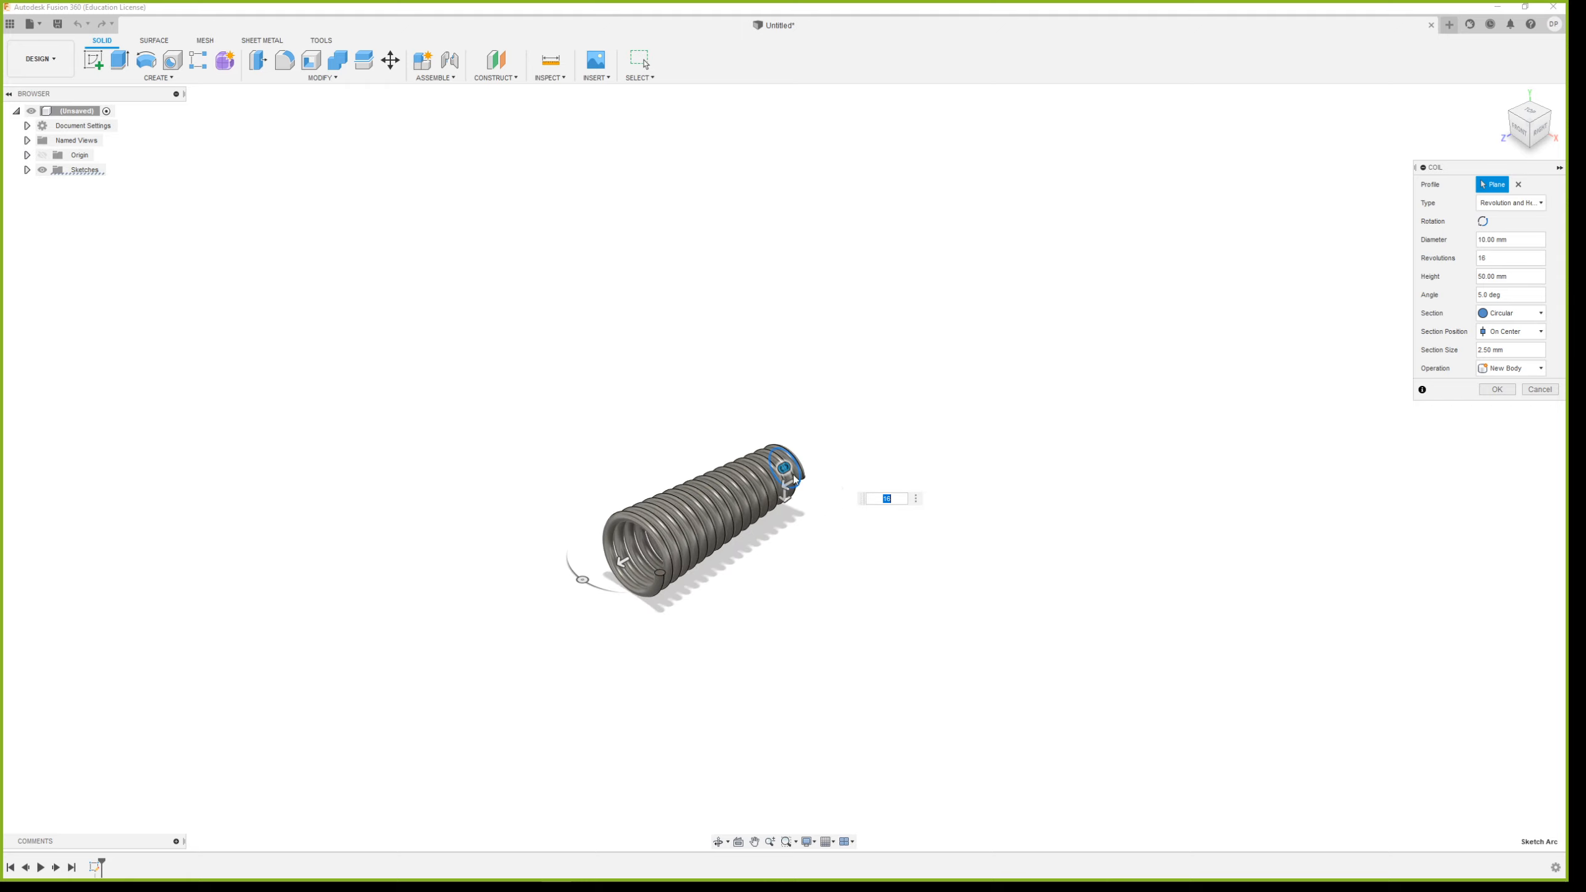
pyautogui.moveTo(582, 580); pyautogui.dragTo(575, 572)
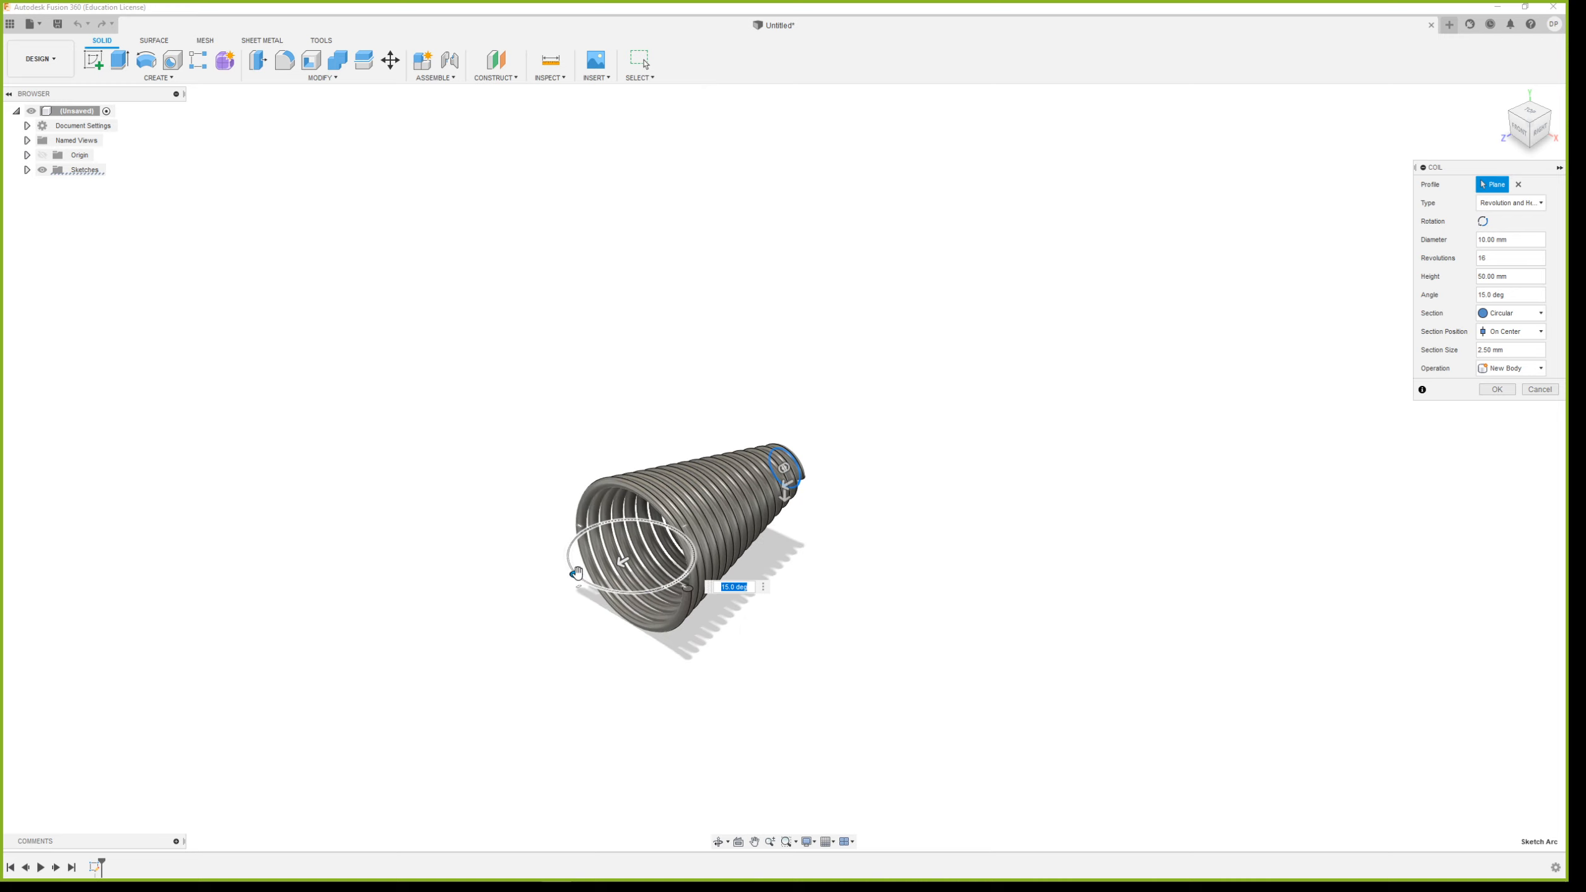
pyautogui.keyDown('shift'); pyautogui.moveTo(865, 532); pyautogui.dragTo(719, 527, button='middle'); pyautogui.keyUp('shift')
pyautogui.scroll(5, 616, 545)
pyautogui.keyDown('shift'); pyautogui.moveTo(617, 545); pyautogui.dragTo(785, 547, button='middle'); pyautogui.keyUp('shift')
pyautogui.scroll(-6, 729, 586)
pyautogui.keyDown('shift'); pyautogui.moveTo(951, 392); pyautogui.dragTo(1019, 461, button='middle'); pyautogui.keyUp('shift')
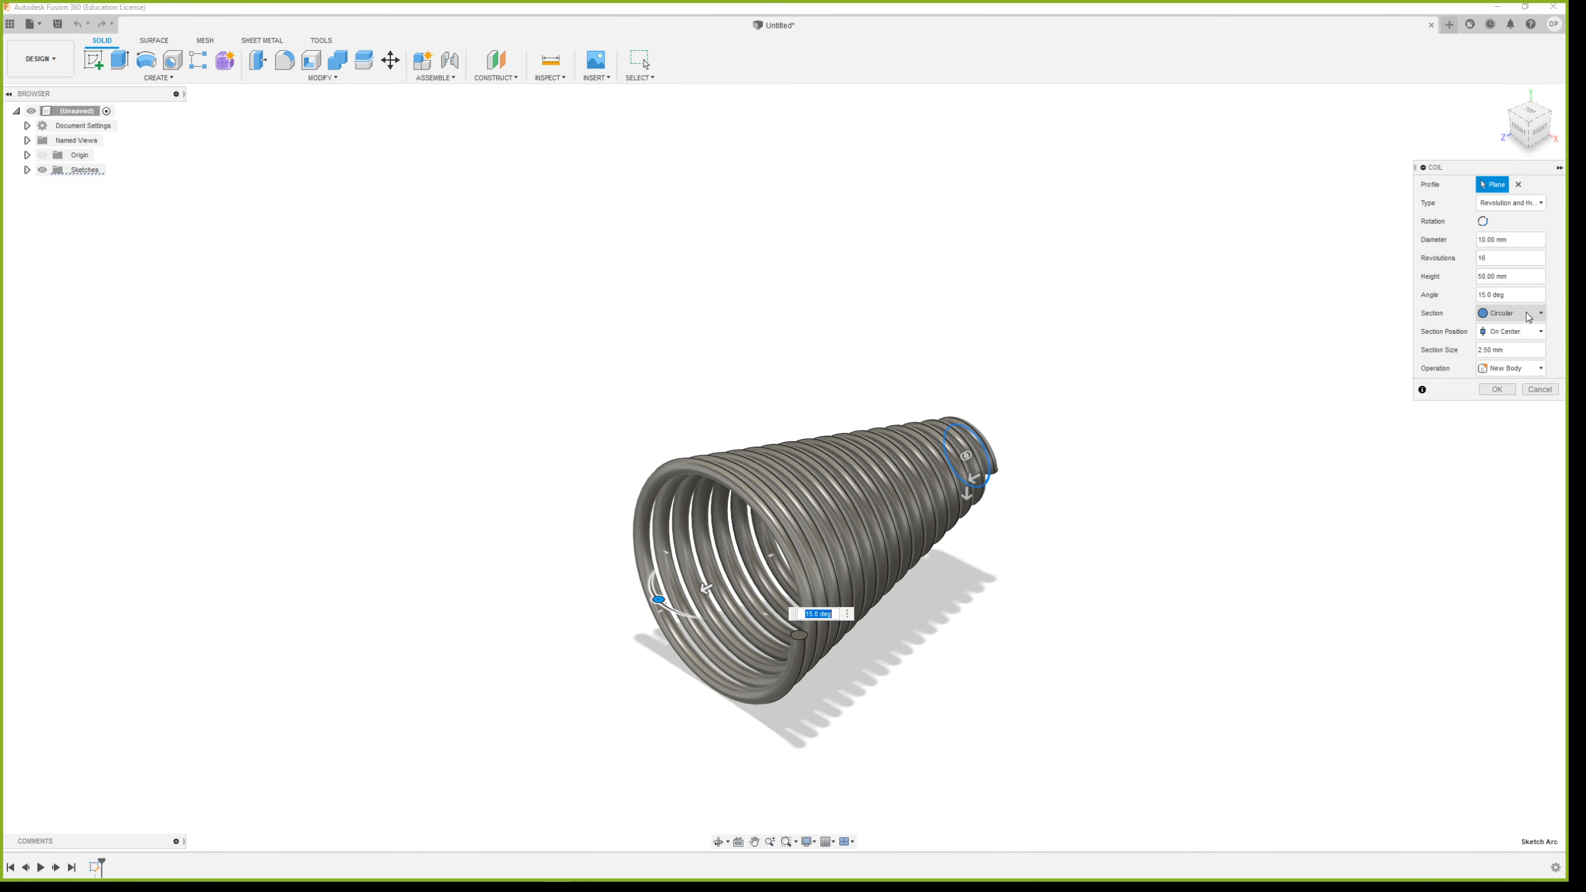
pyautogui.click(1540, 389)
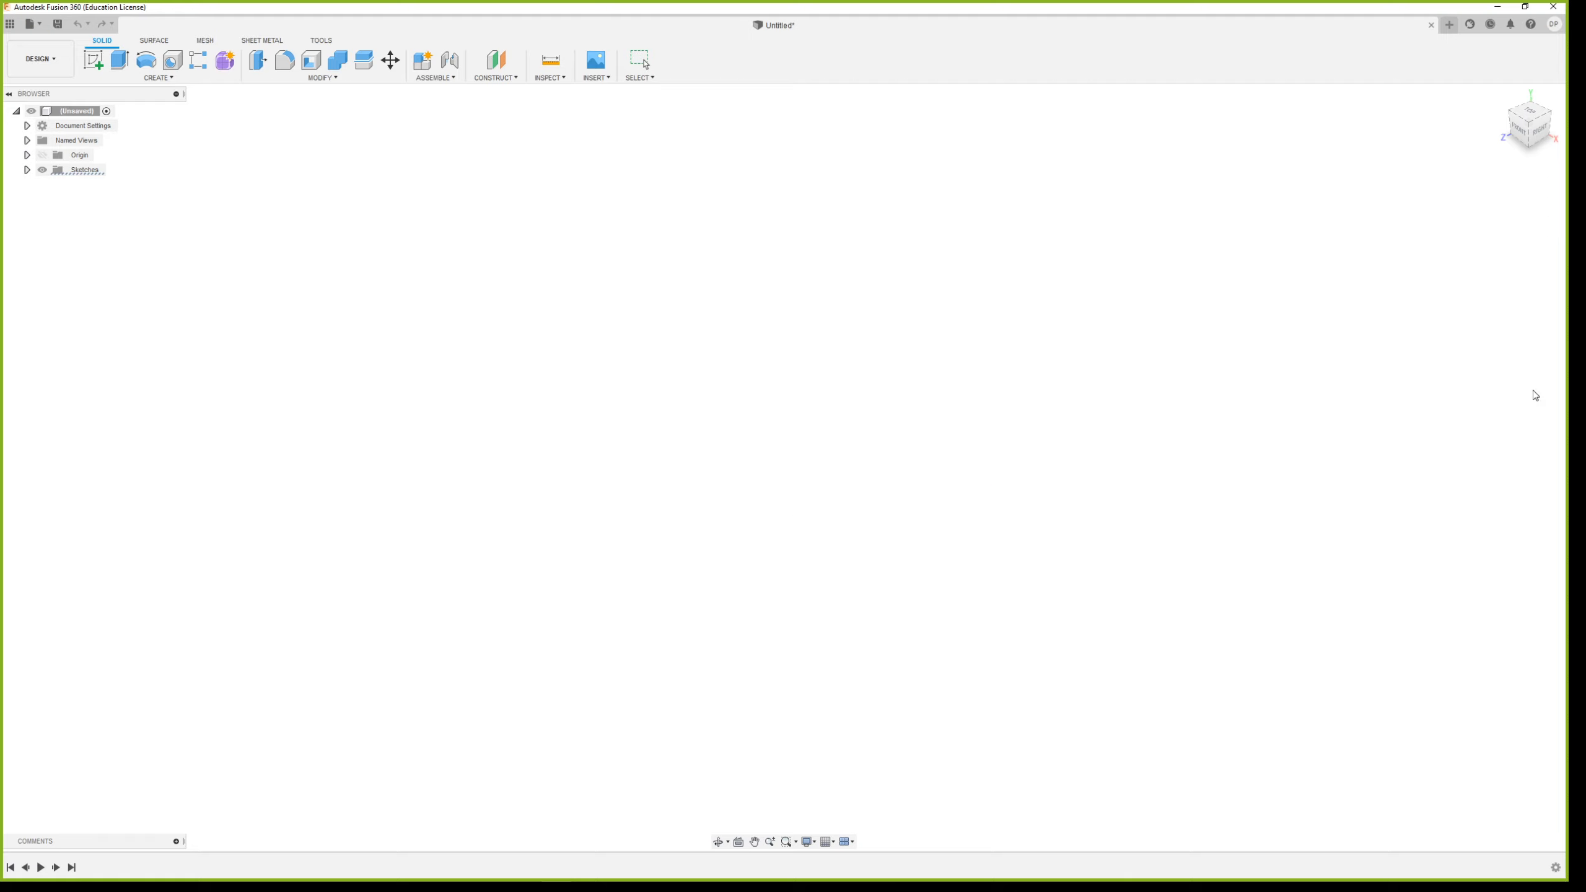
pyautogui.click(125, 79)
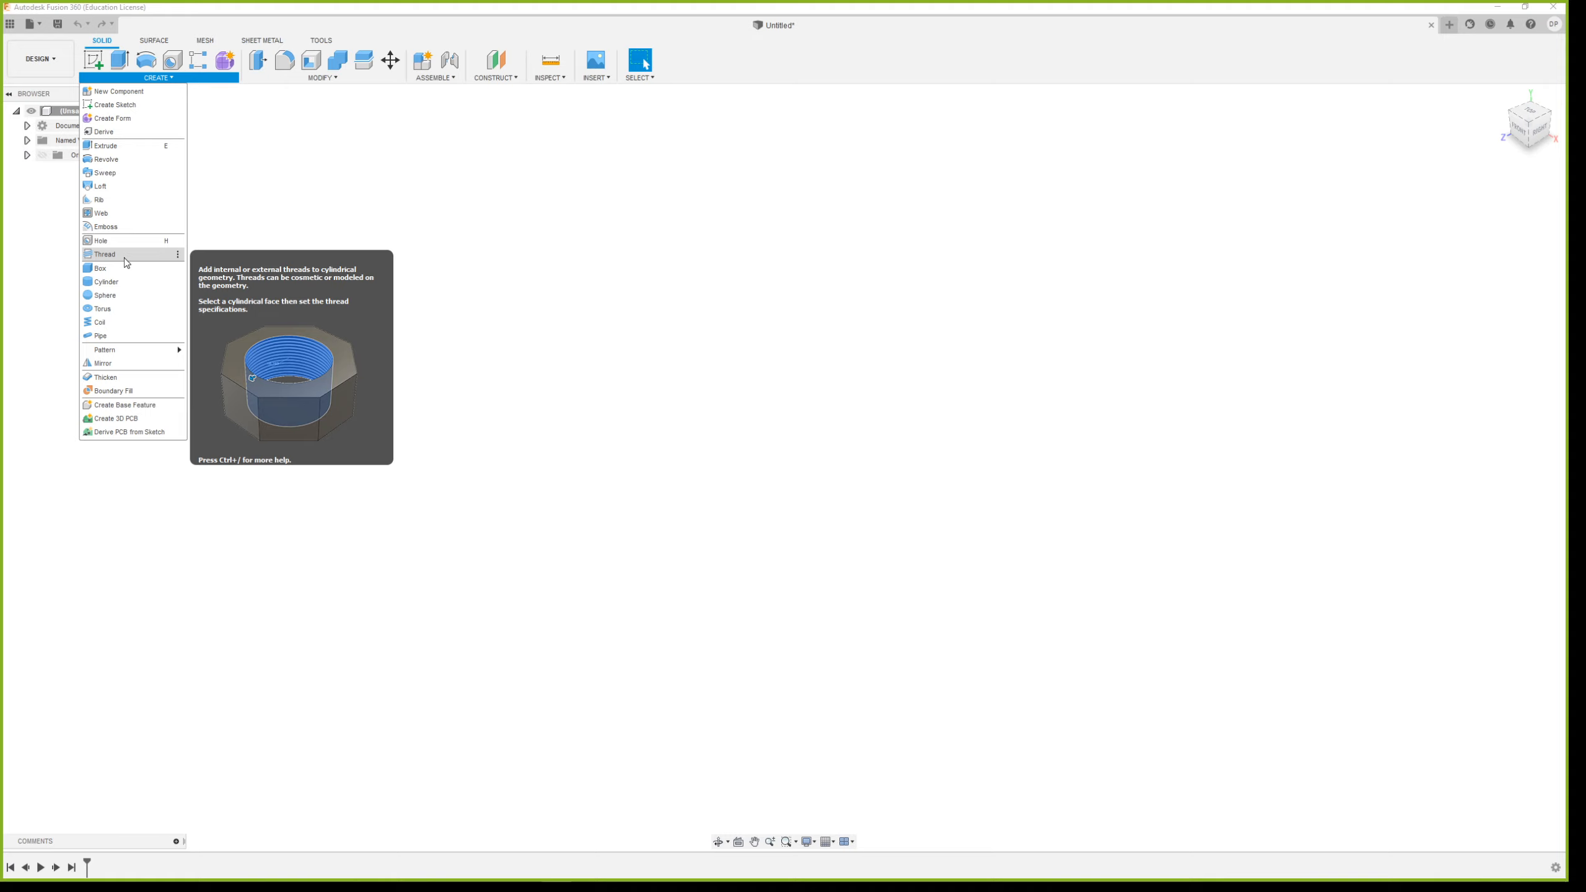
pyautogui.click(522, 198)
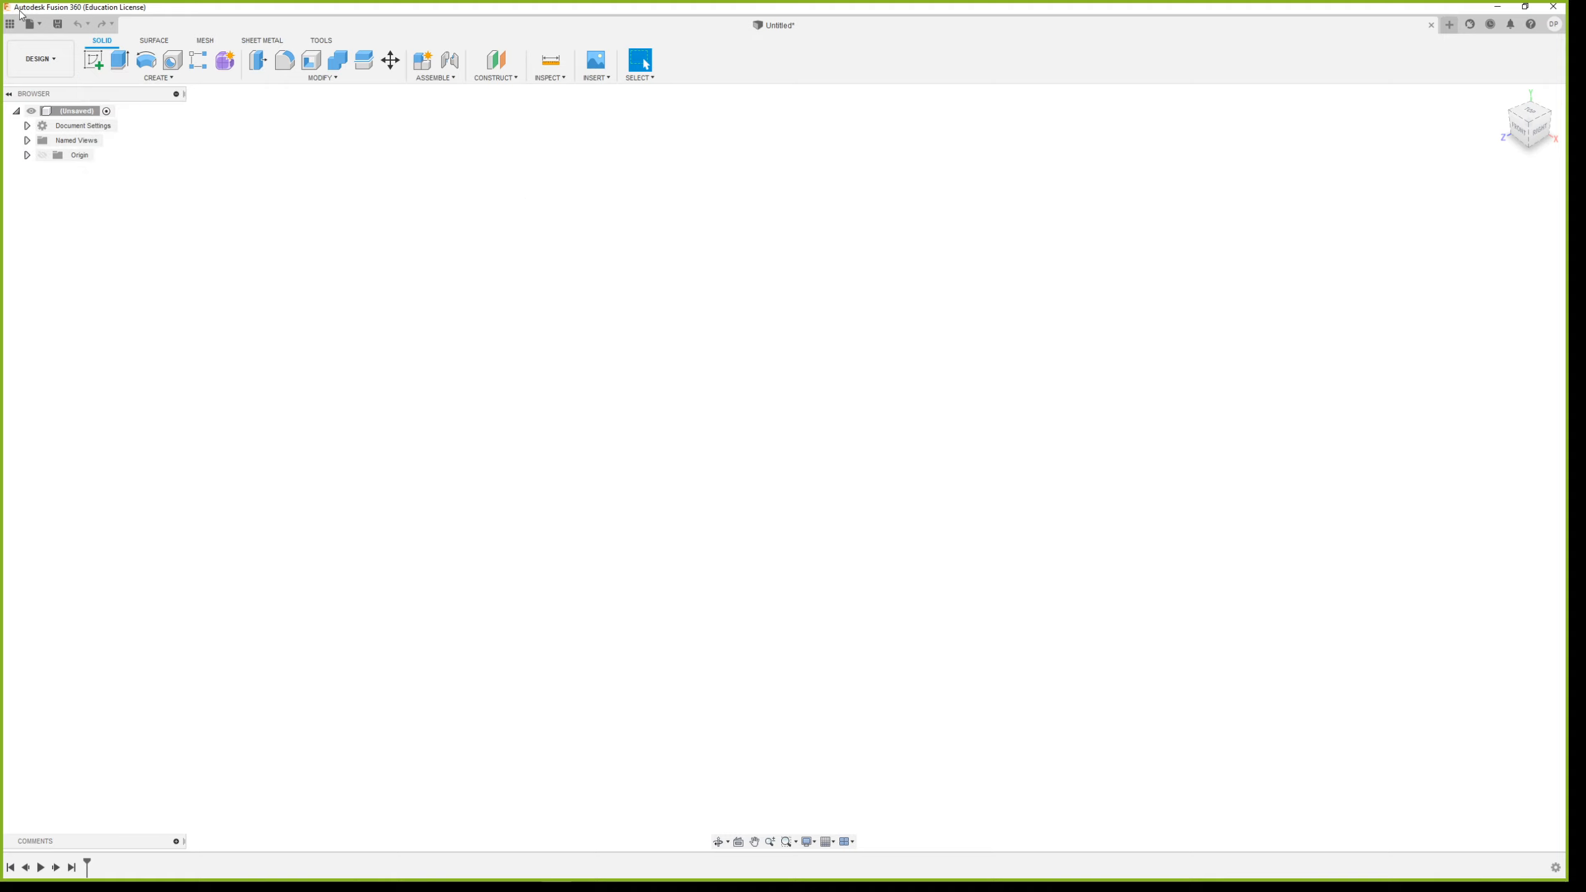
# Start a sketch on the horizontal plane and draw a circle about 20 mm in diameter, centred on the red axis about 30 mm left of the origin
pyautogui.click(97, 63)
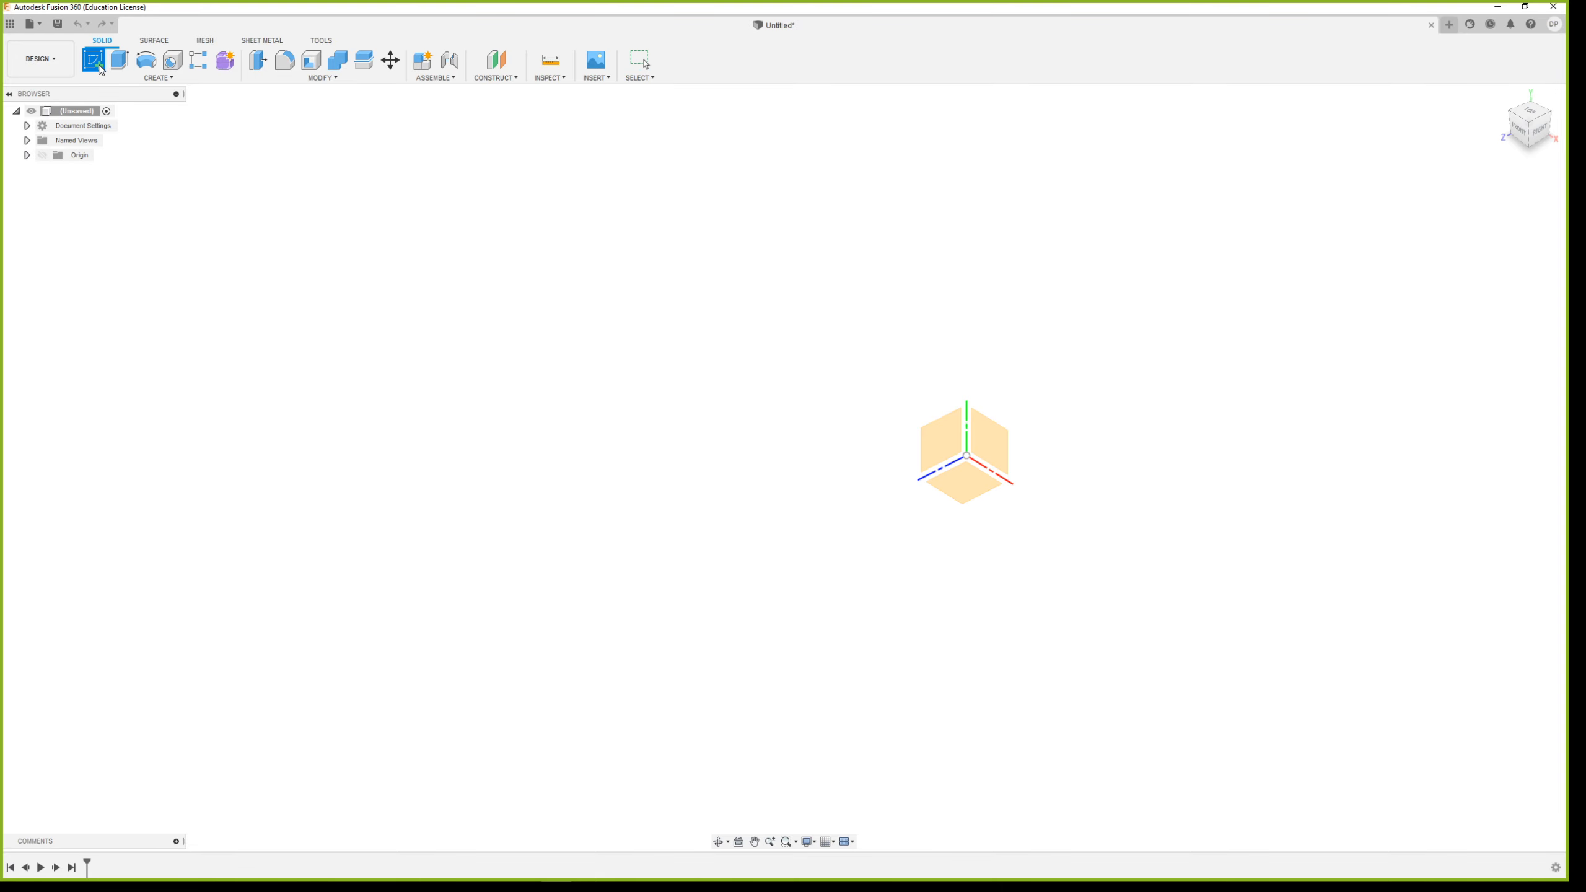
pyautogui.click(976, 481)
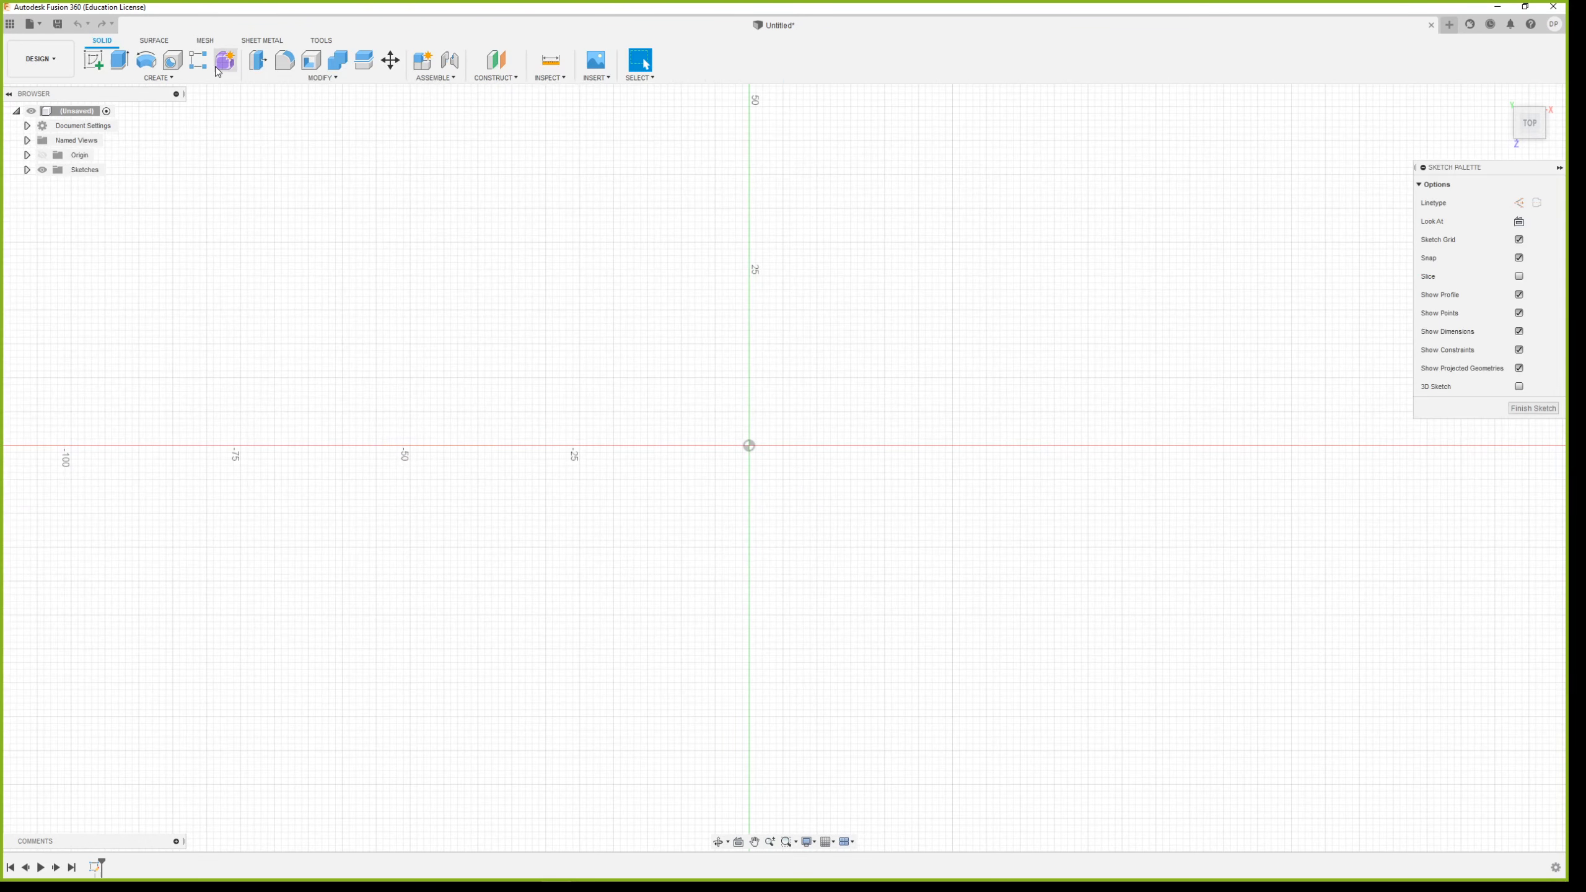
pyautogui.click(145, 63)
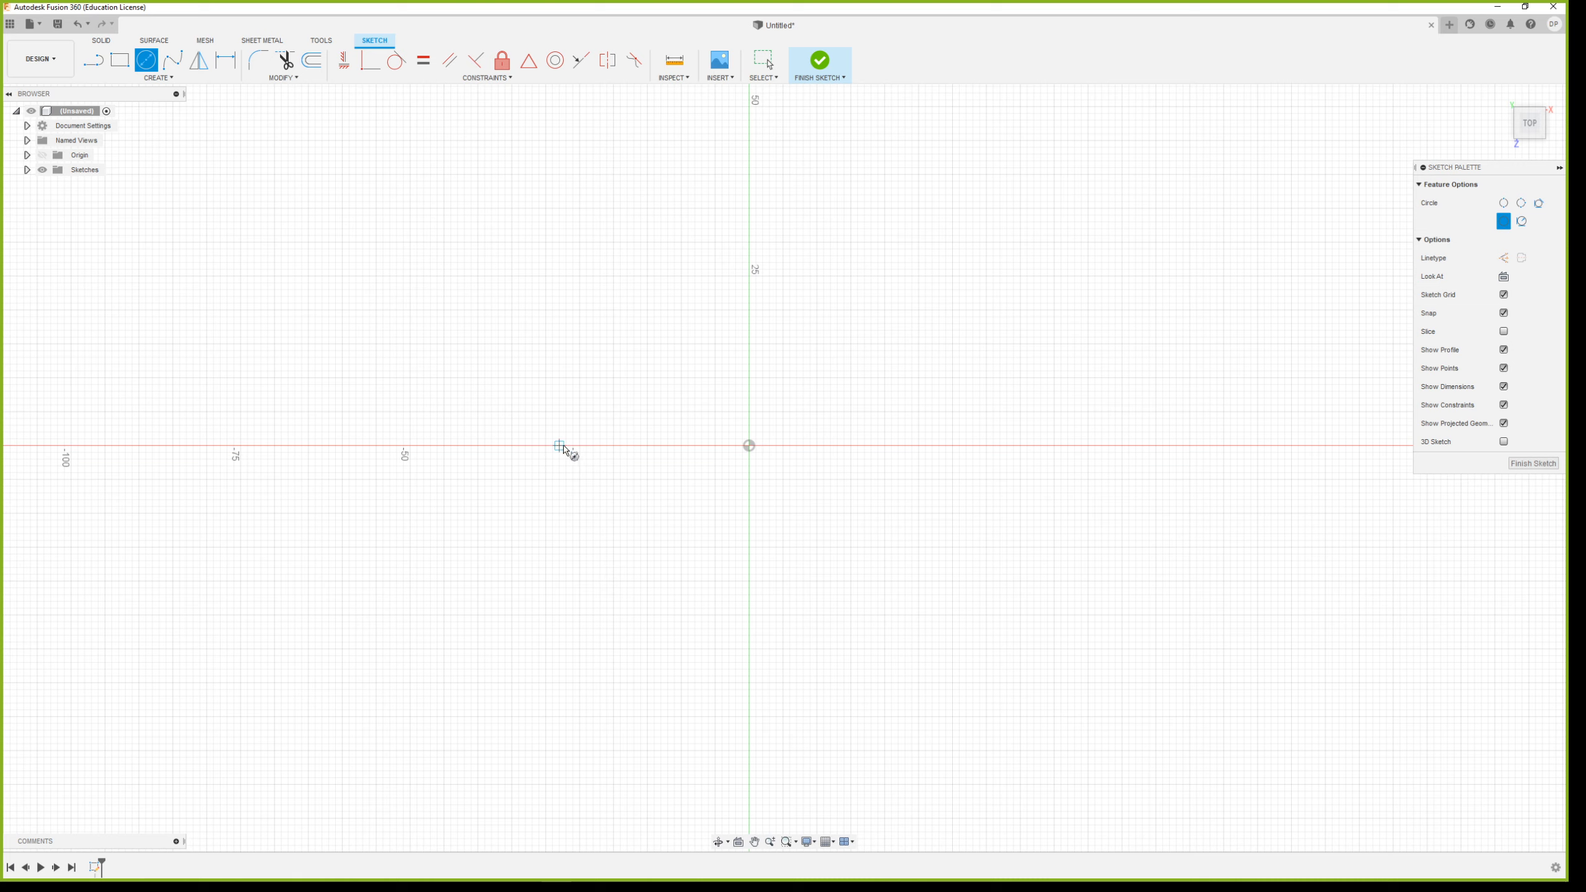
pyautogui.click(546, 445)
pyautogui.click(547, 378)
pyautogui.click(120, 60)
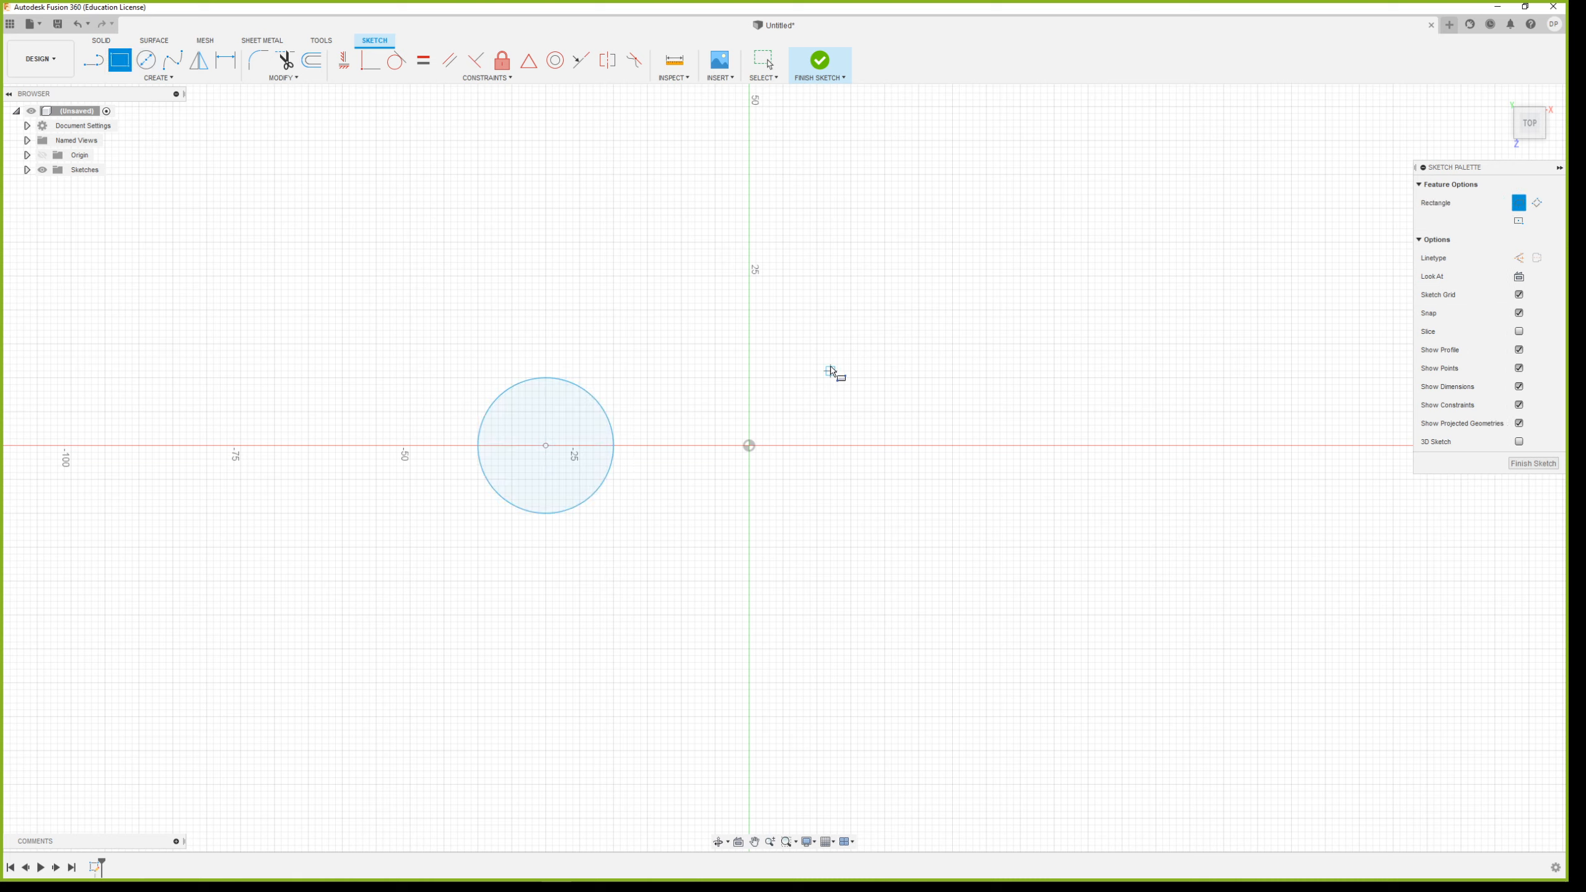
pyautogui.click(749, 310)
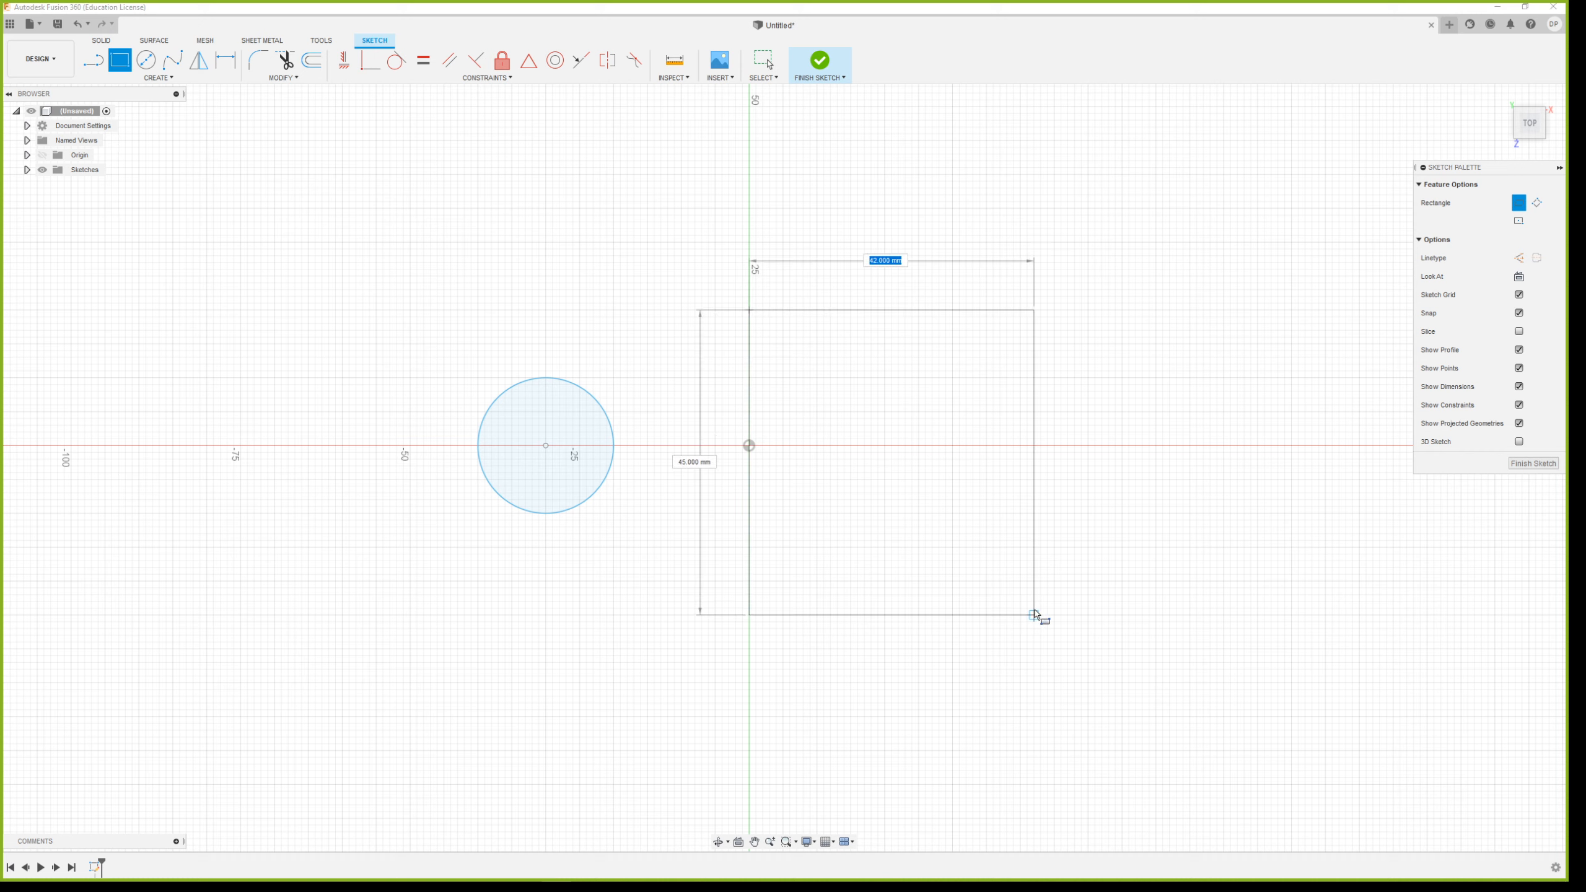
pyautogui.click(1054, 615)
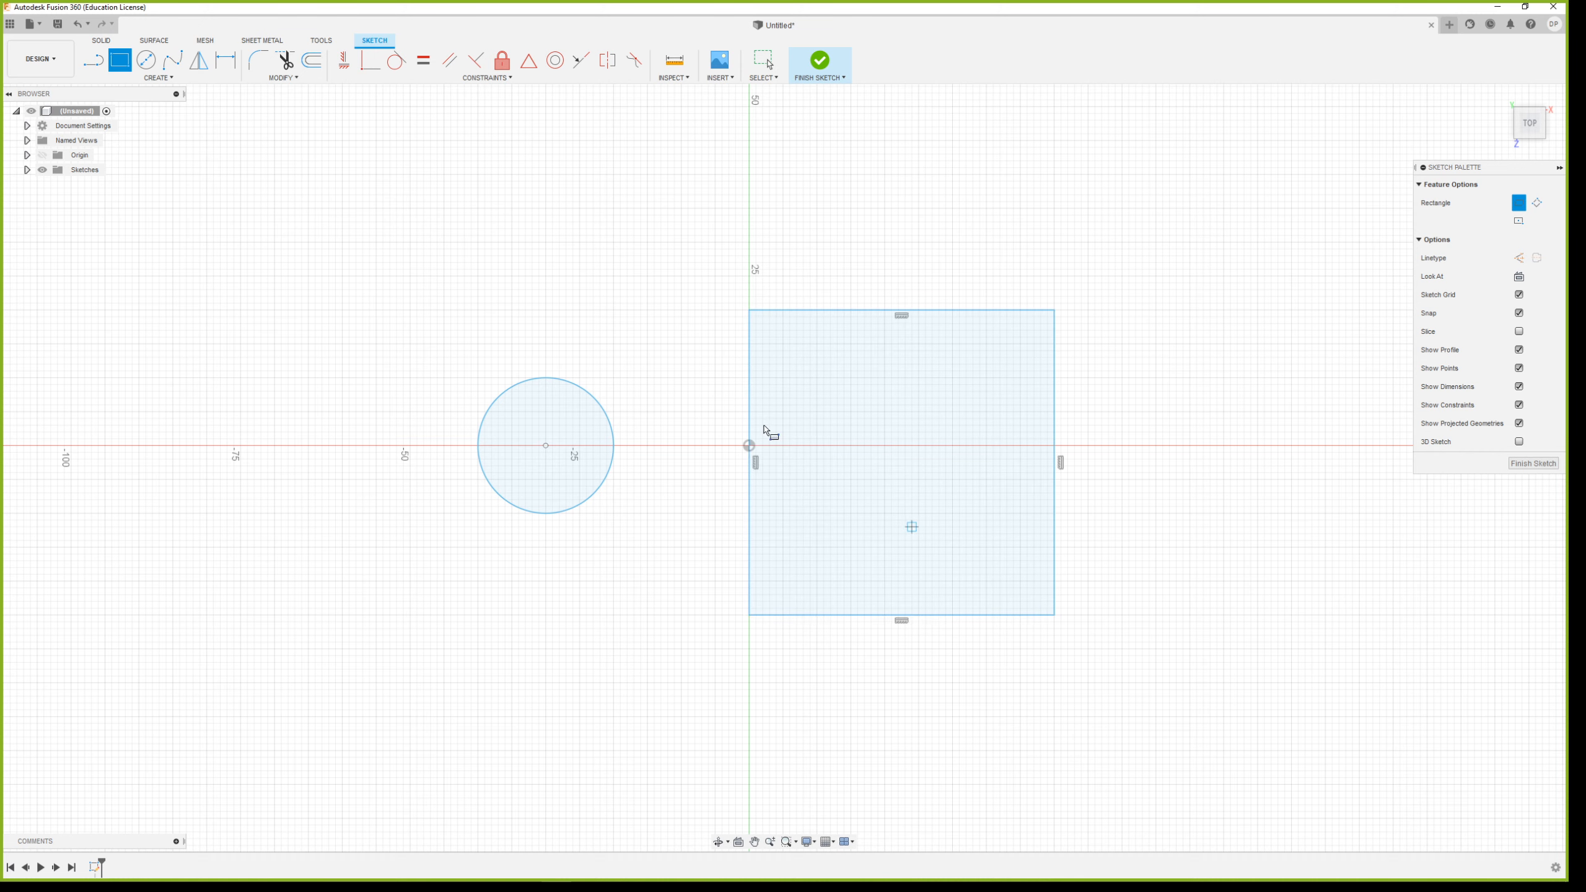
pyautogui.click(146, 60)
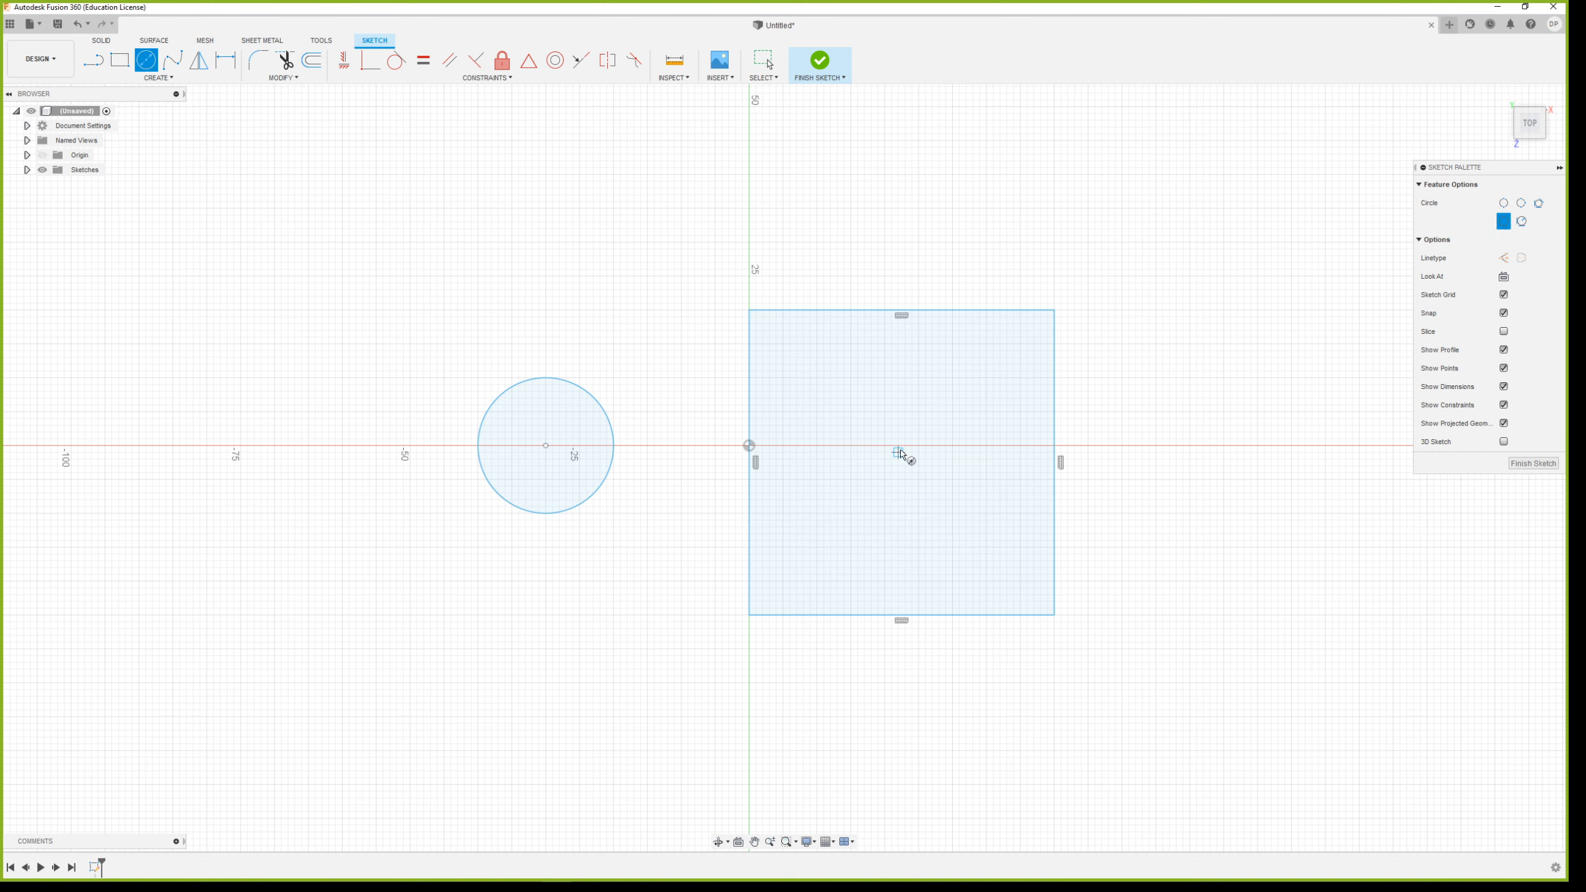
pyautogui.press('Escape')
pyautogui.hotkey('ctrl', 'z')
# Sketch a rectangle about 40 mm wide and 42 mm high, with its left edge on the green axis across the origin
pyautogui.click(120, 62)
pyautogui.click(749, 310)
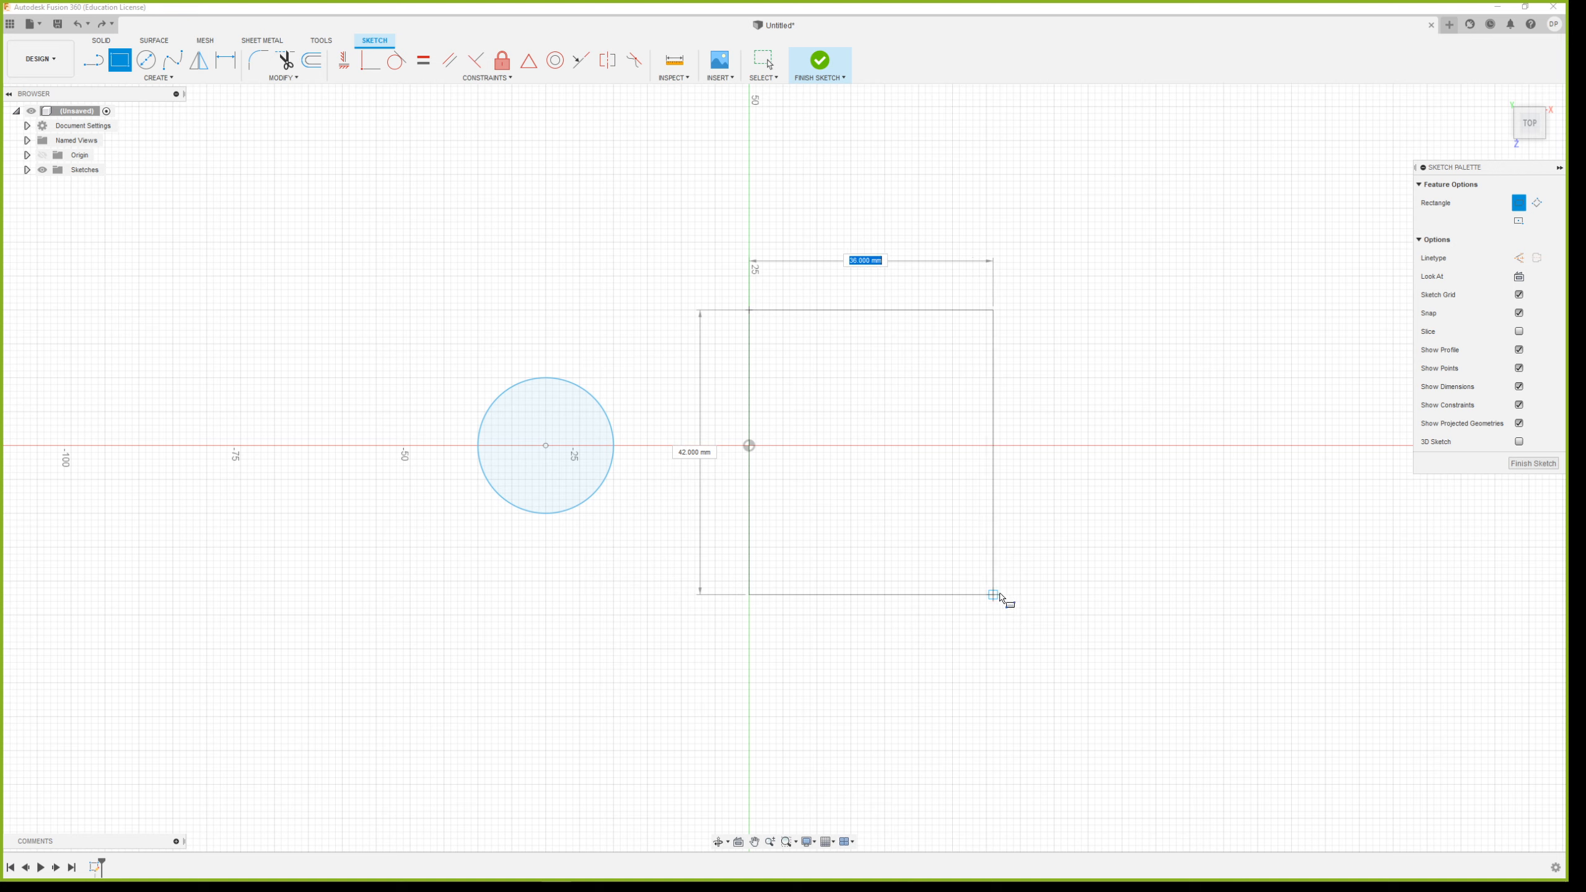
pyautogui.click(1021, 595)
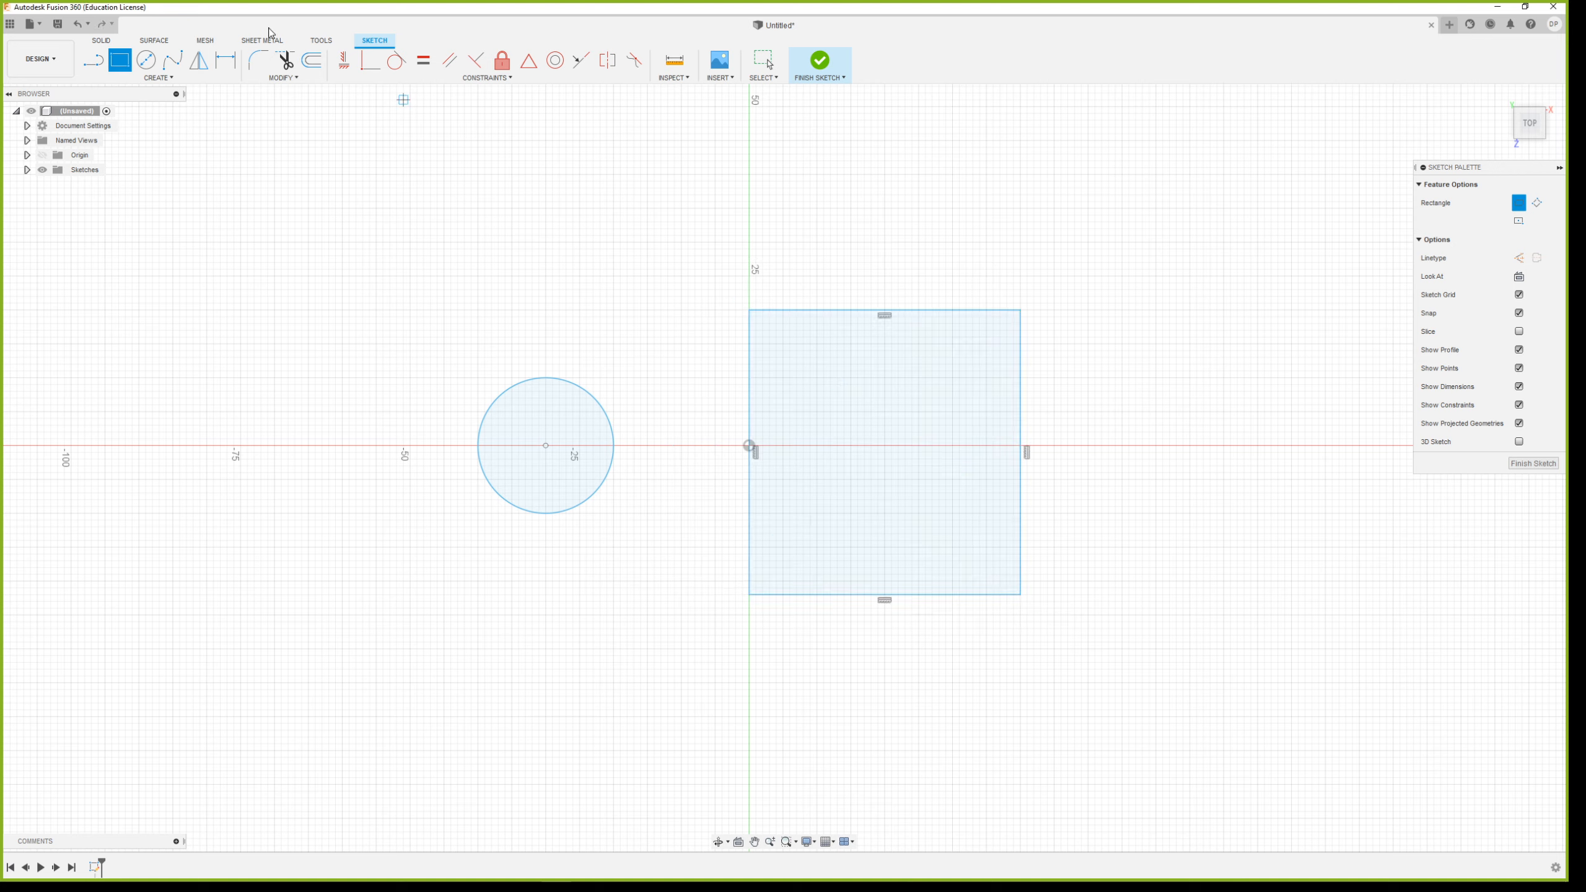
# Draw a 20 mm diameter circle inside the rectangle, centred on the red axis midway across its width, and finish the sketch
pyautogui.click(147, 61)
pyautogui.click(885, 446)
pyautogui.write('20')
pyautogui.press('Return')
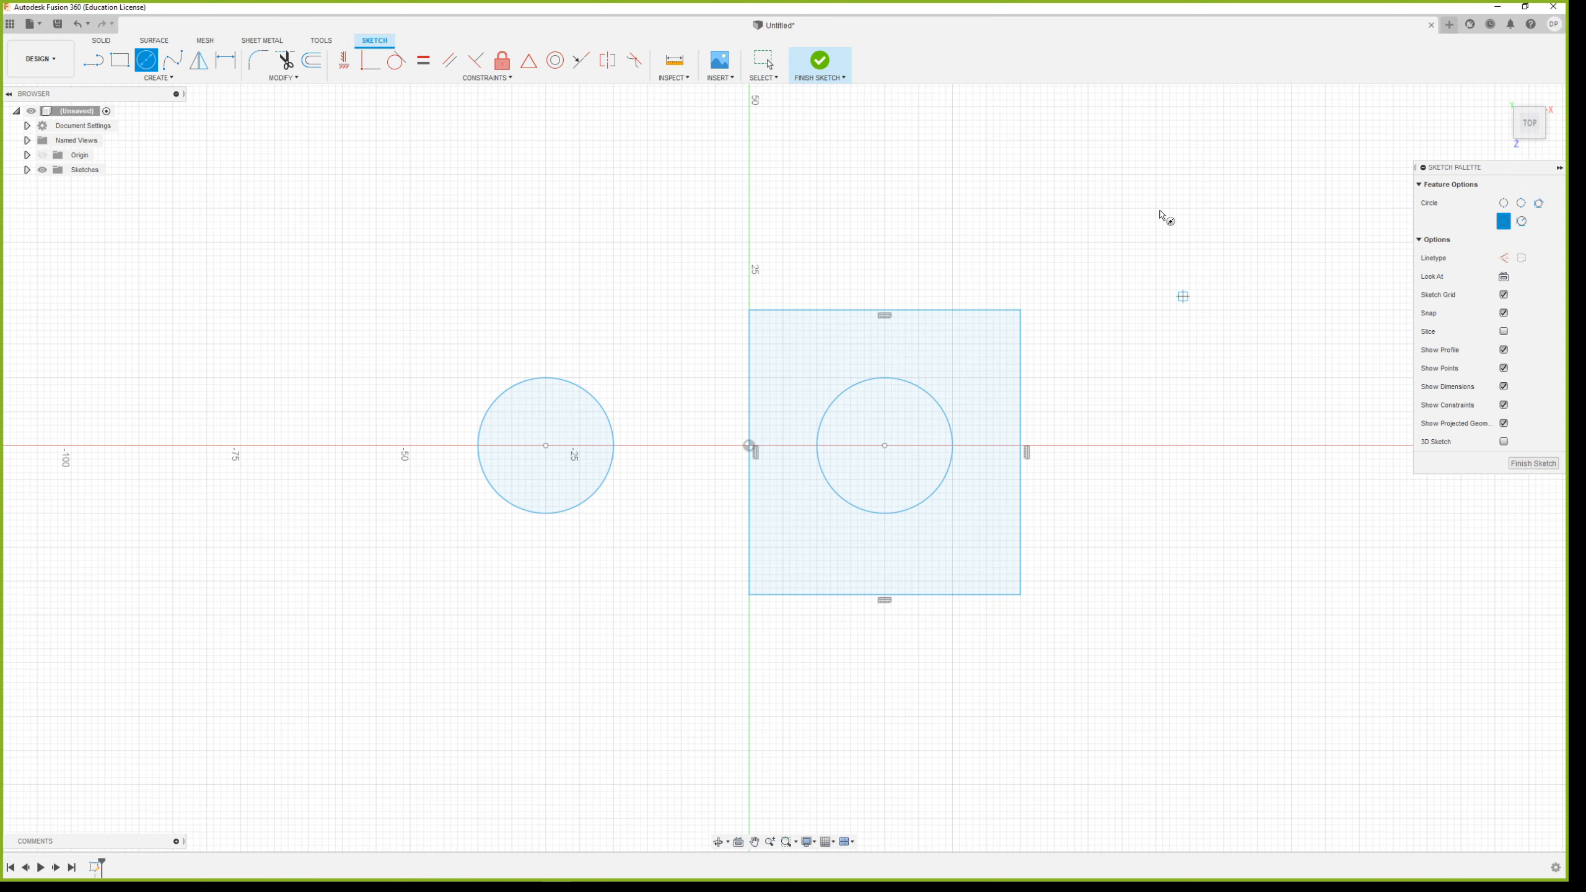
pyautogui.click(817, 70)
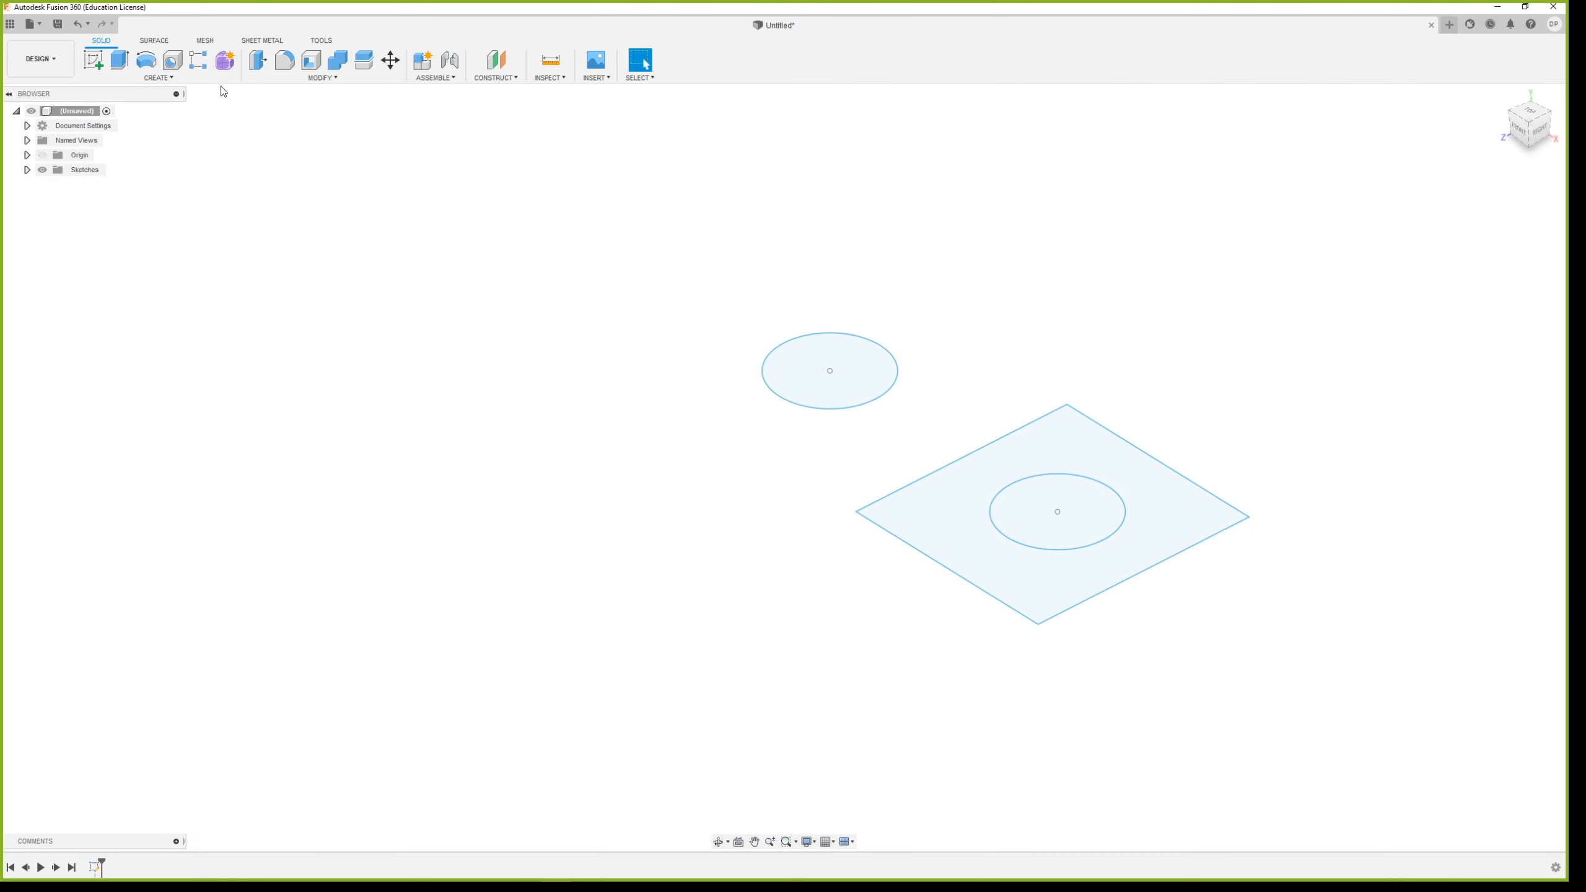
# Extrude the separate circle and the rectangle area around the inner circle 32 mm upward as new bodies
pyautogui.click(120, 60)
pyautogui.click(819, 366)
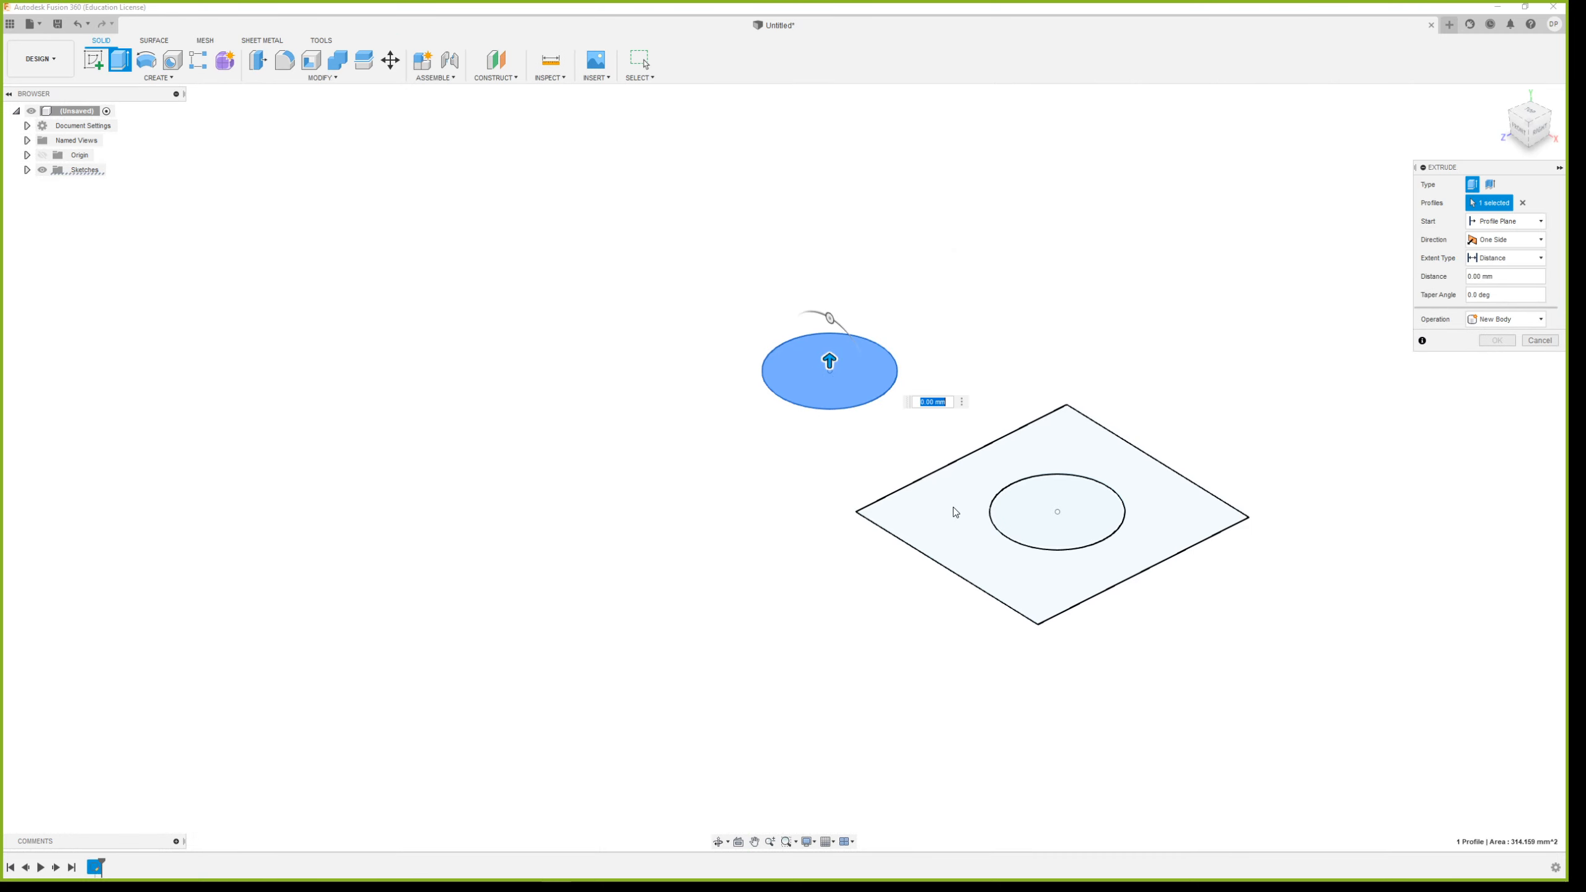
pyautogui.click(951, 511)
pyautogui.moveTo(1007, 527); pyautogui.dragTo(1008, 344)
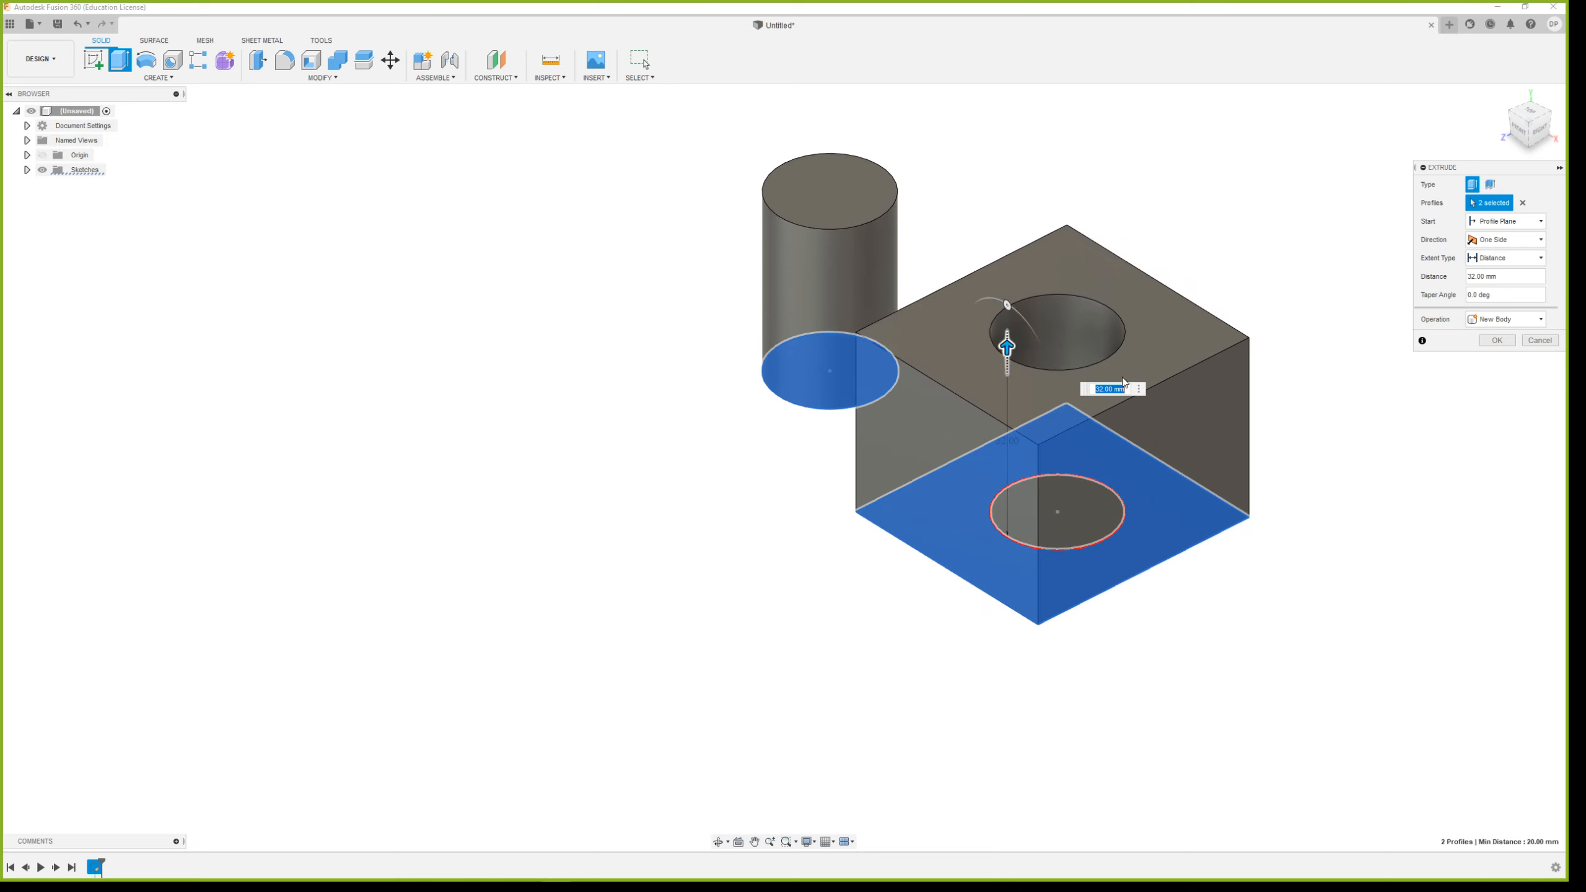
pyautogui.click(1497, 340)
pyautogui.keyDown('shift'); pyautogui.moveTo(1059, 434); pyautogui.dragTo(1109, 238, button='middle'); pyautogui.keyUp('shift')
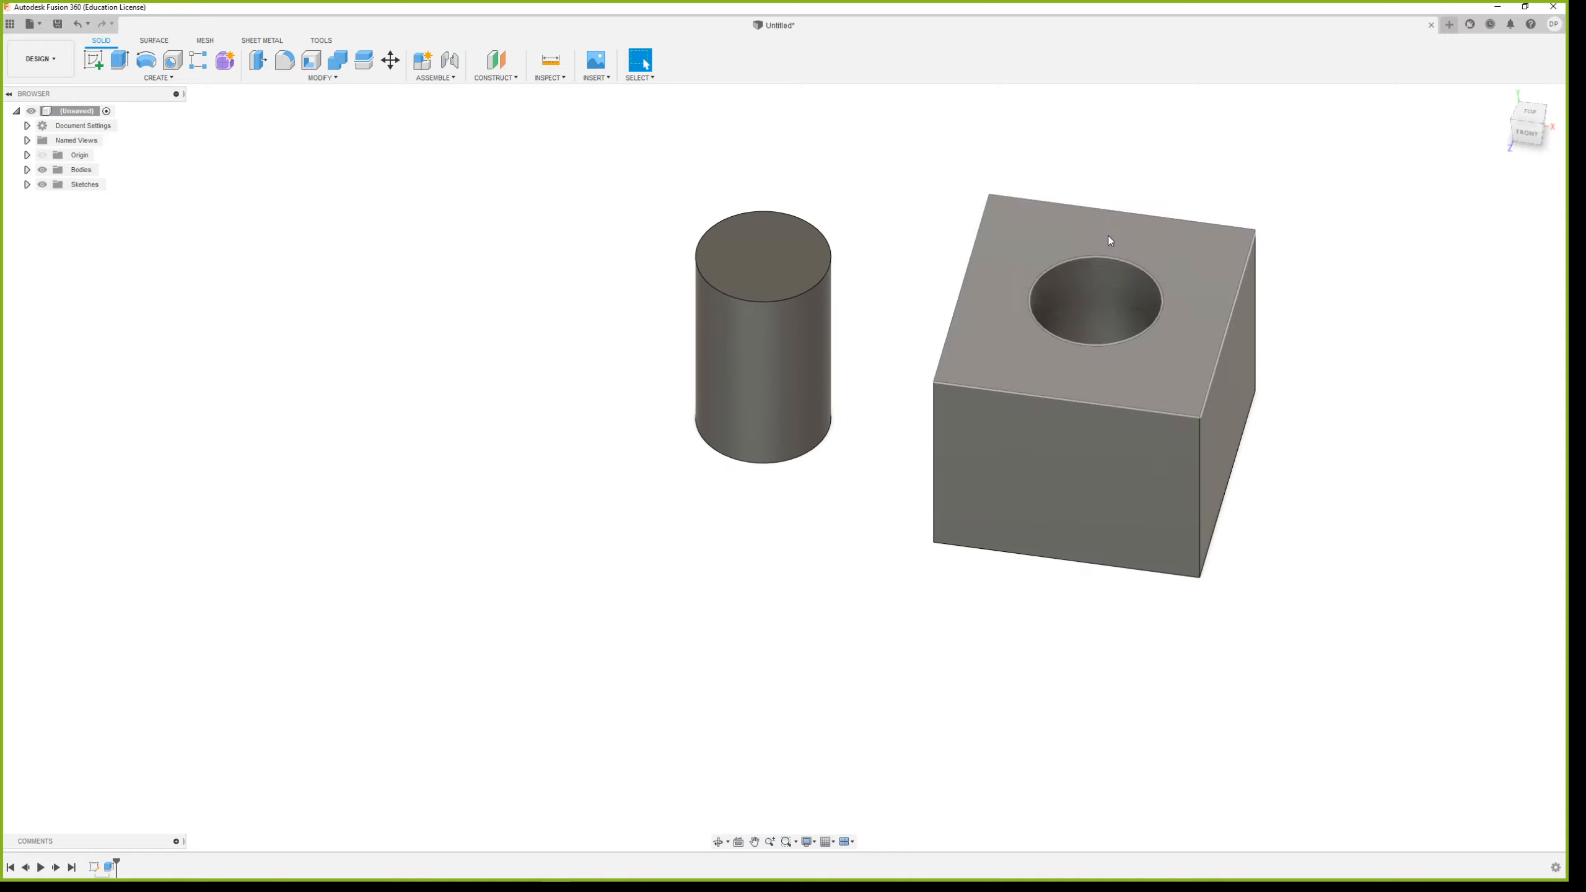
pyautogui.keyDown('shift'); pyautogui.moveTo(1010, 338); pyautogui.dragTo(620, 563, button='middle'); pyautogui.keyUp('shift')
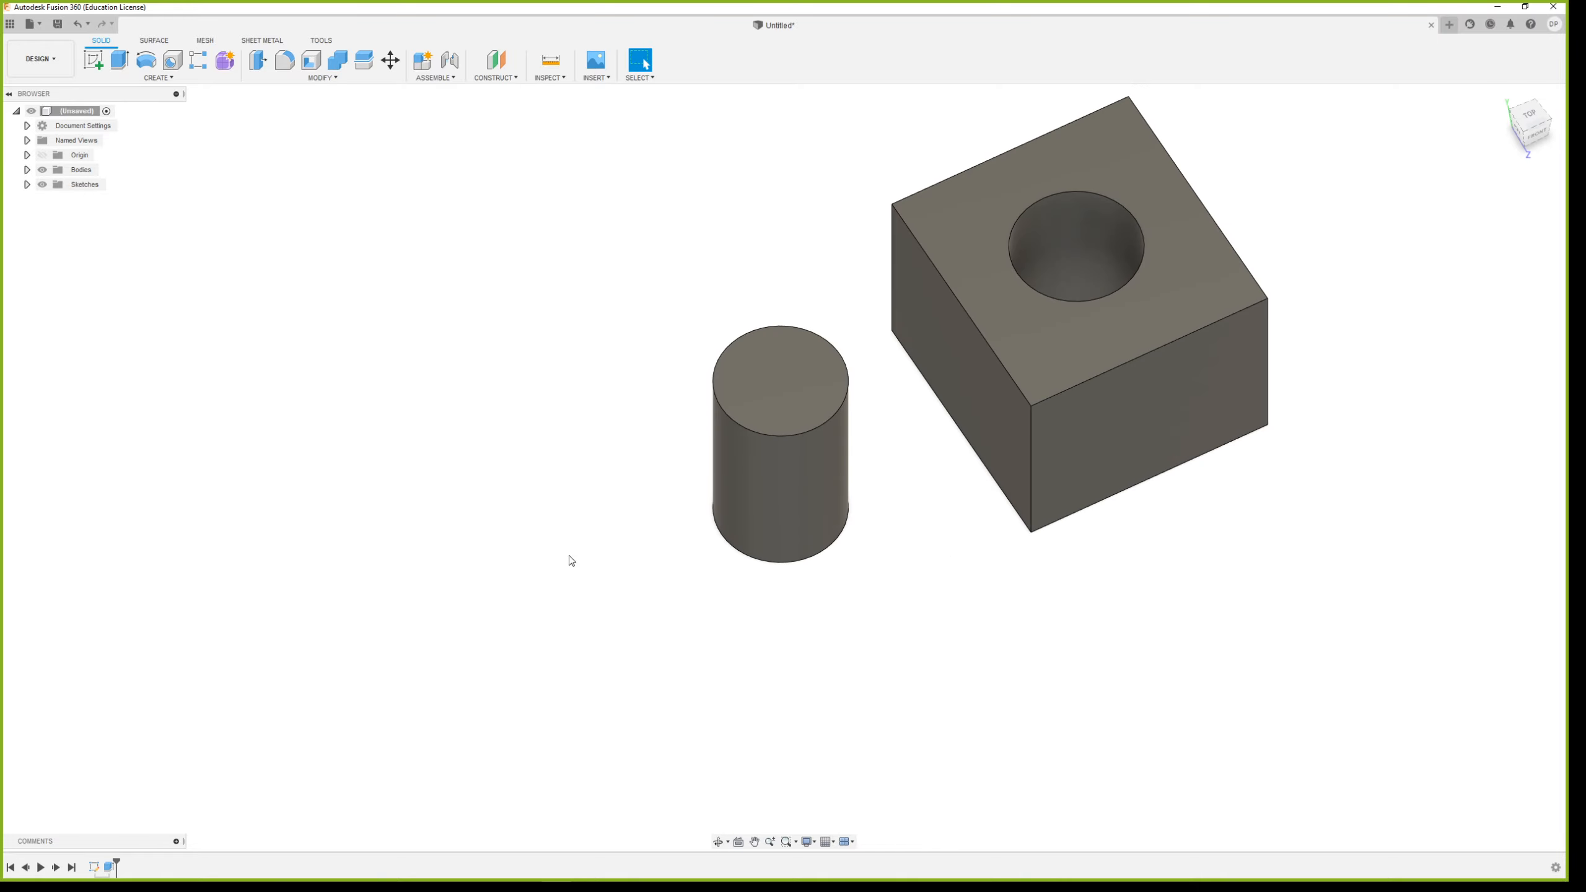
# Start a Thread feature on the outer cylindrical face of the standalone cylinder
pyautogui.click(161, 78)
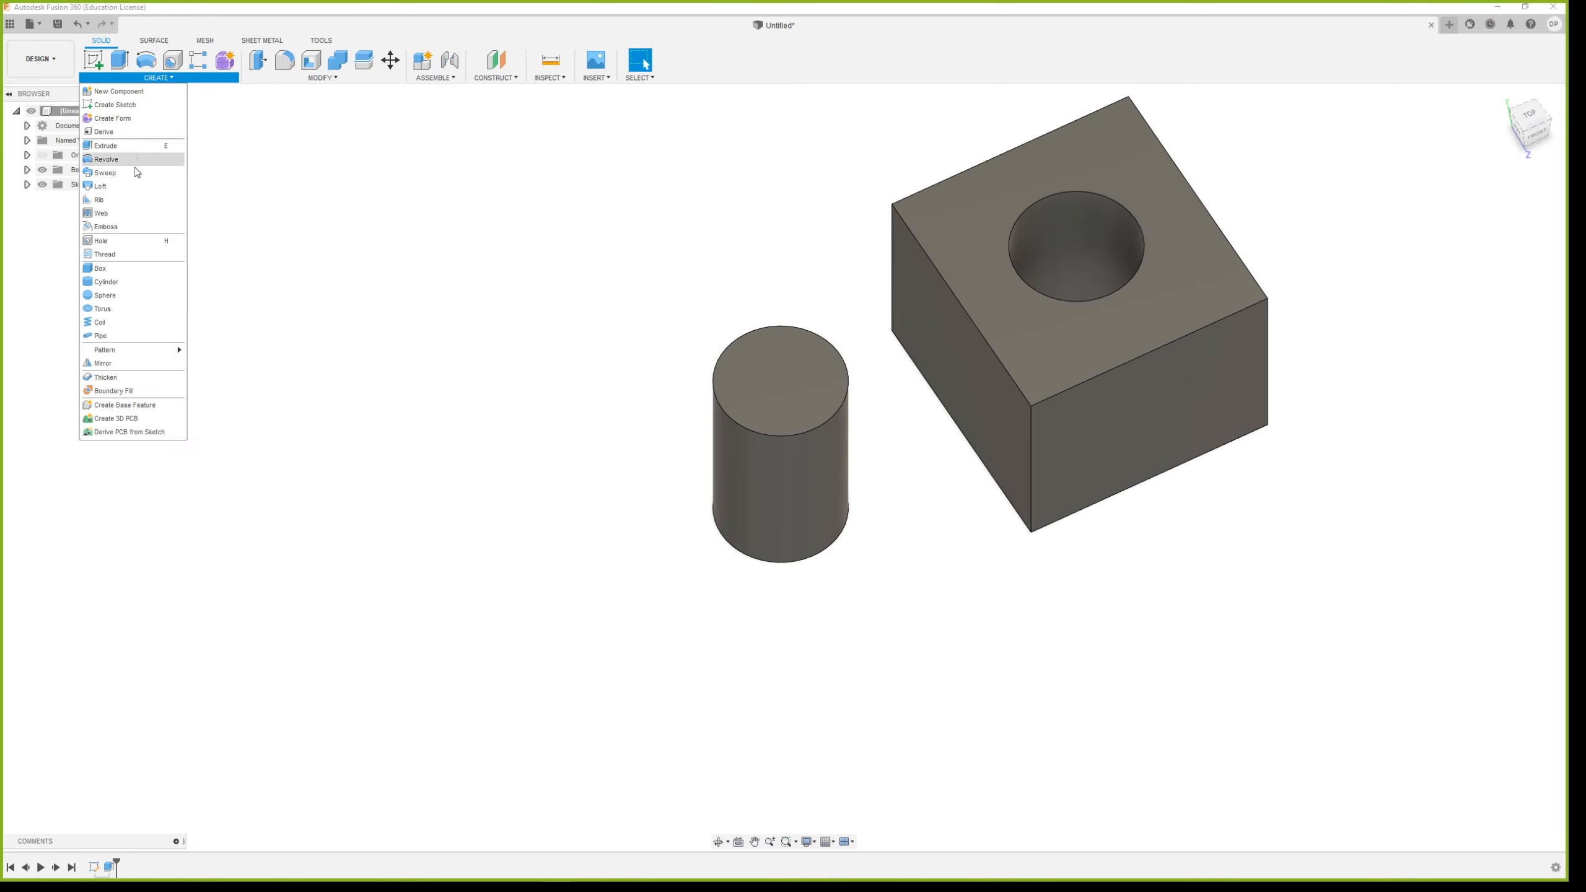
pyautogui.click(124, 253)
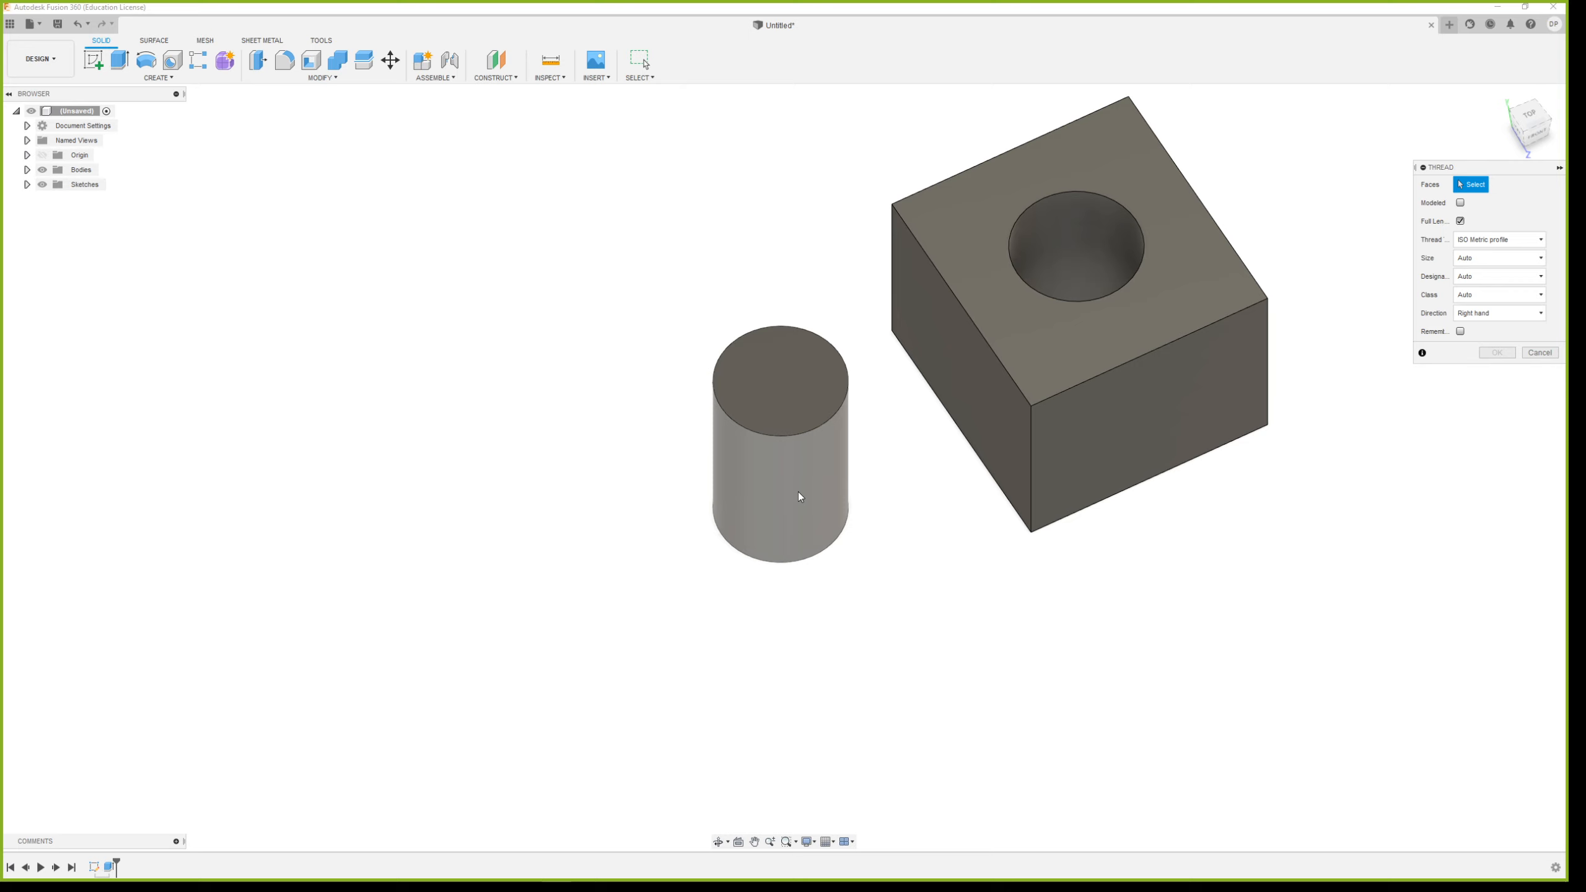
pyautogui.keyDown('shift'); pyautogui.moveTo(802, 543); pyautogui.dragTo(761, 460, button='middle'); pyautogui.keyUp('shift')
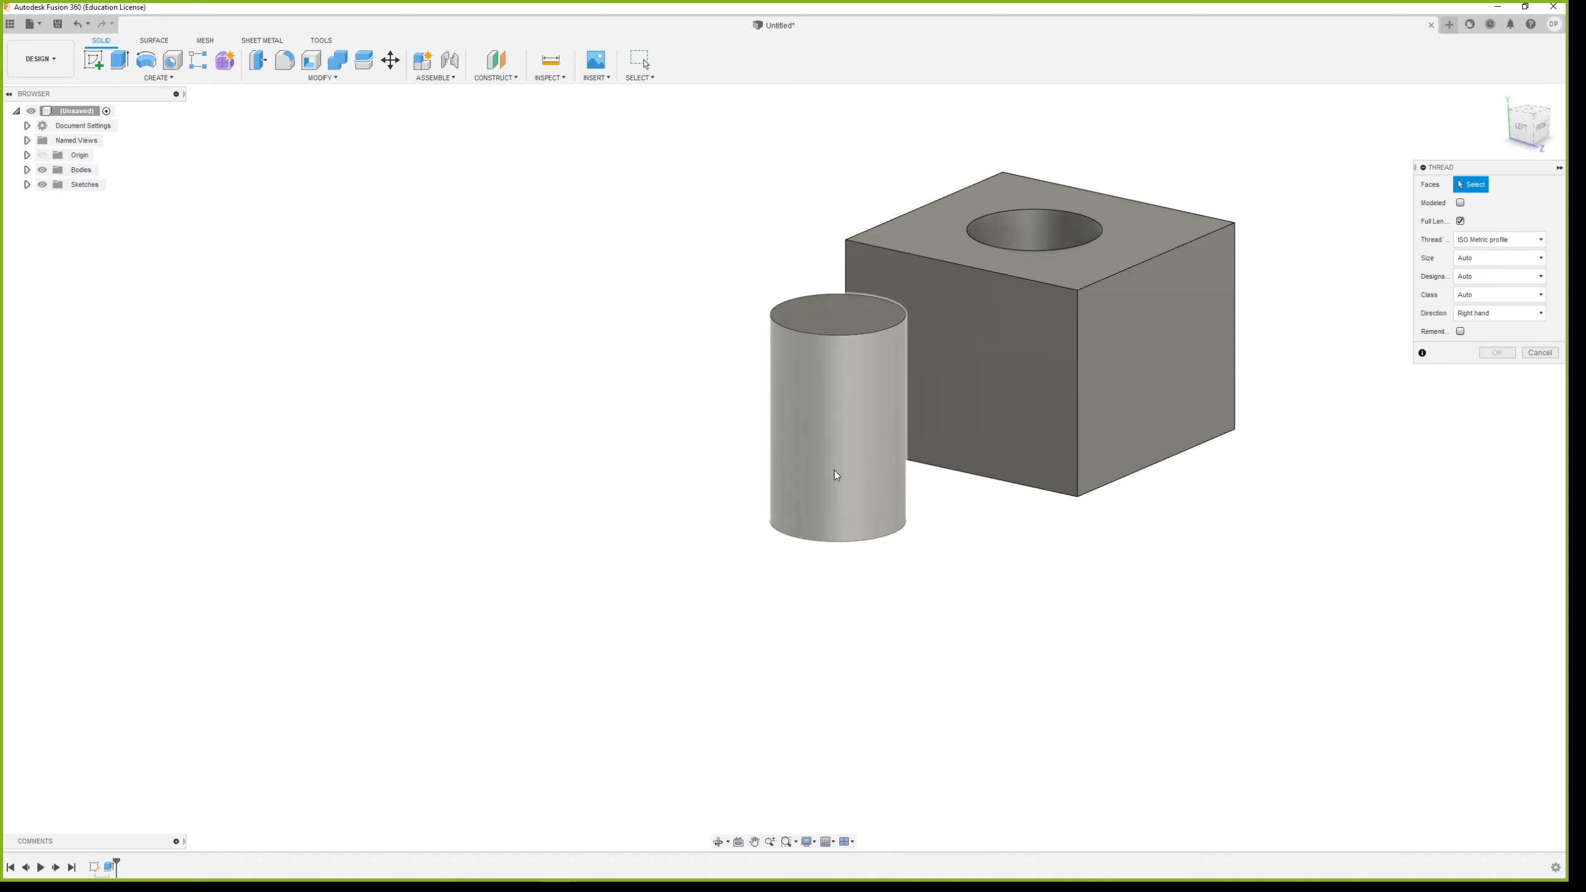
pyautogui.scroll(2, 974, 250)
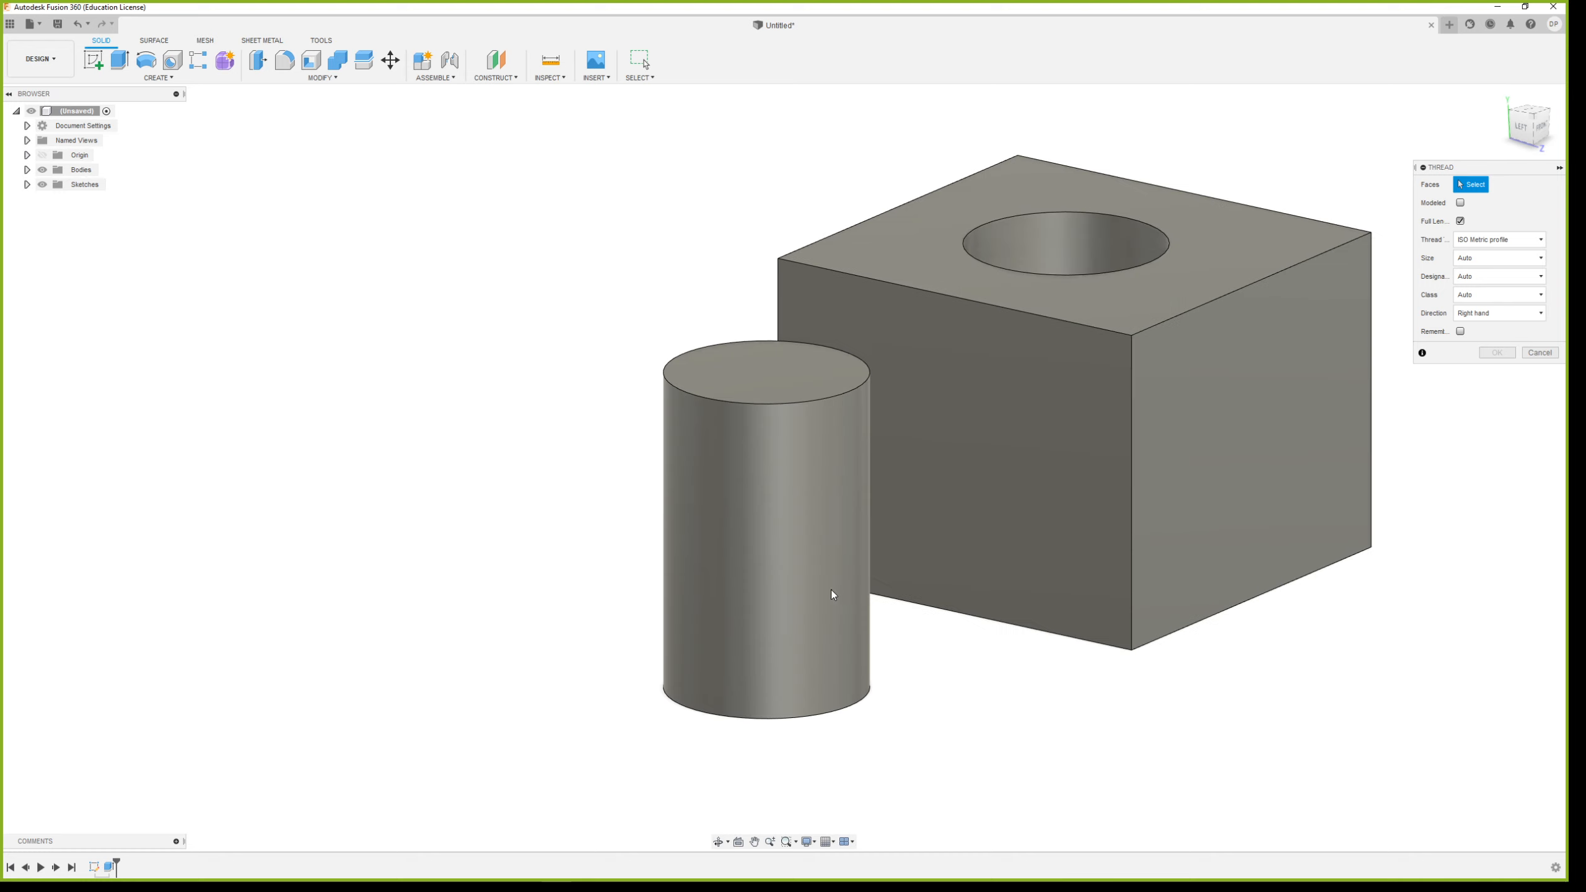
pyautogui.click(782, 556)
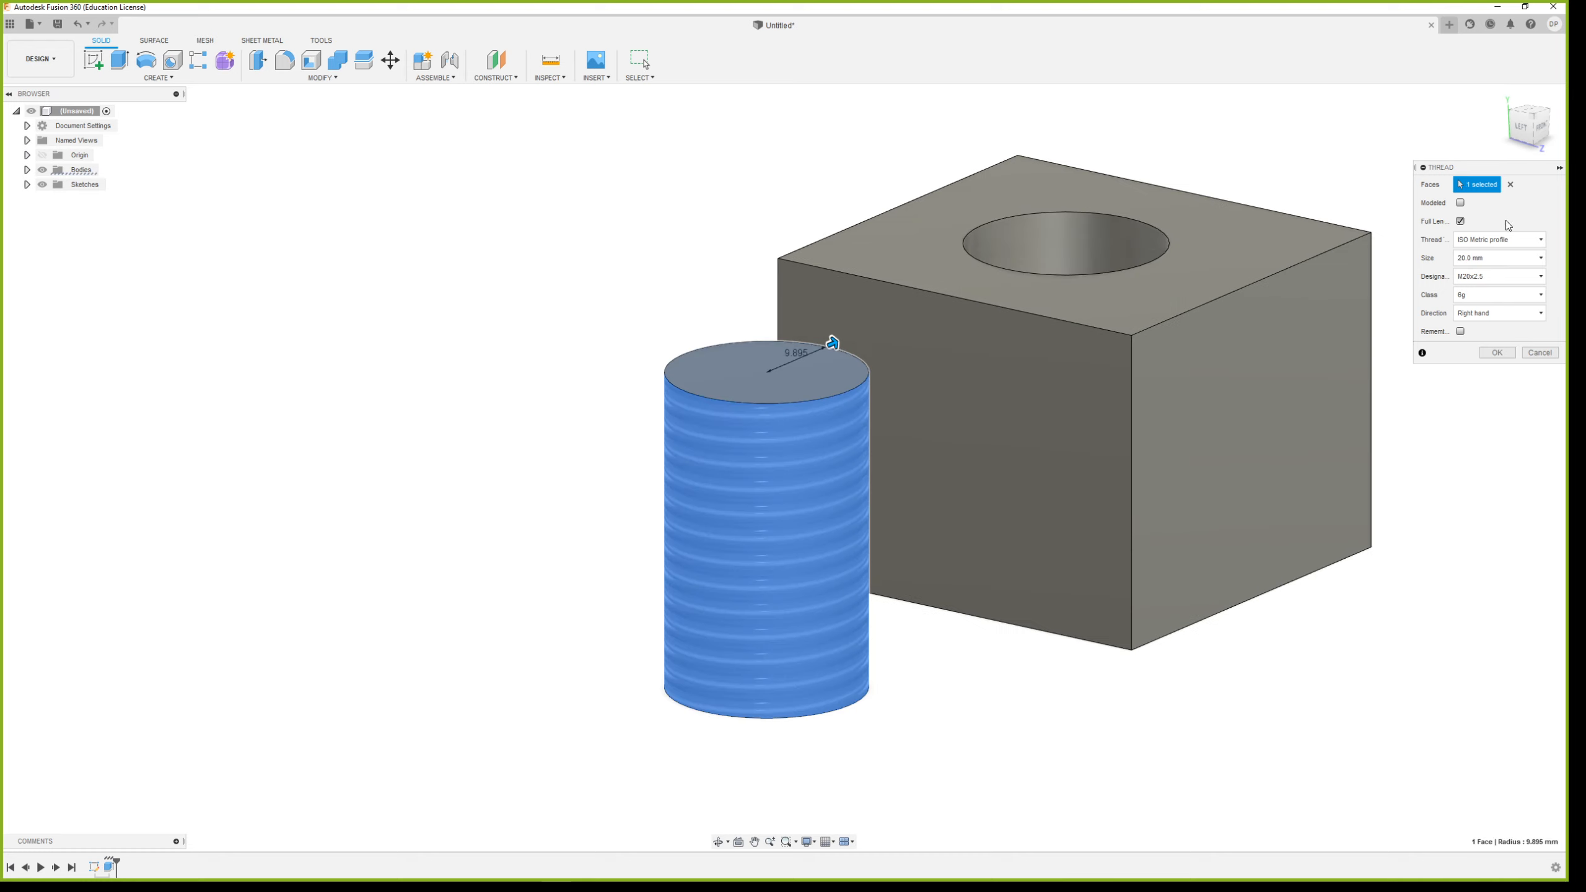
# Try thread sizes of 30 mm and 68 mm on the cylinder
pyautogui.click(1479, 264)
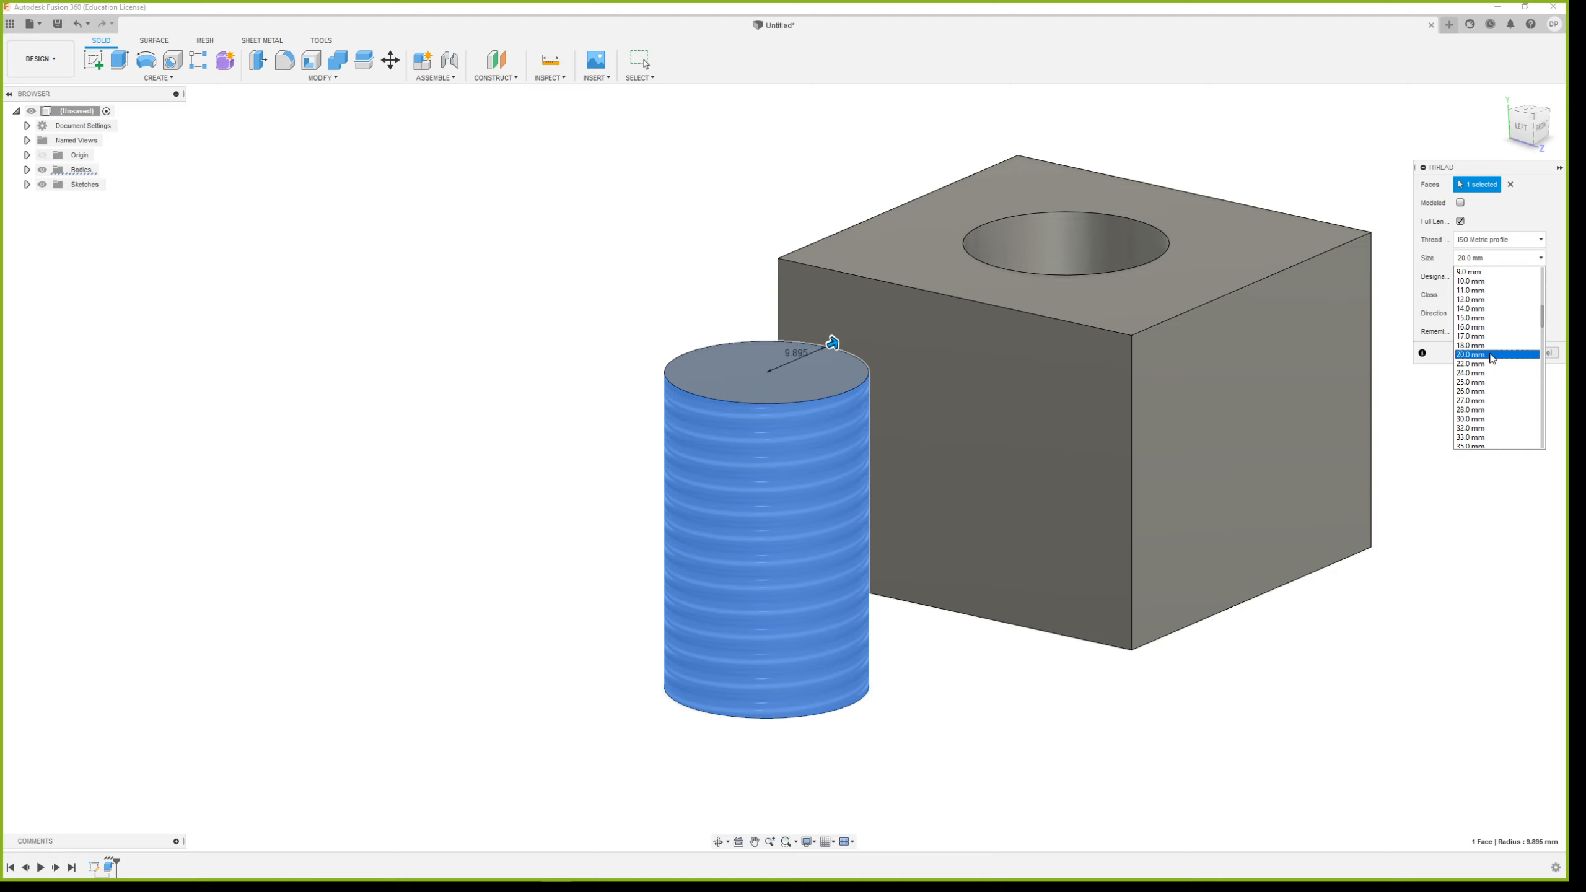
pyautogui.click(1485, 420)
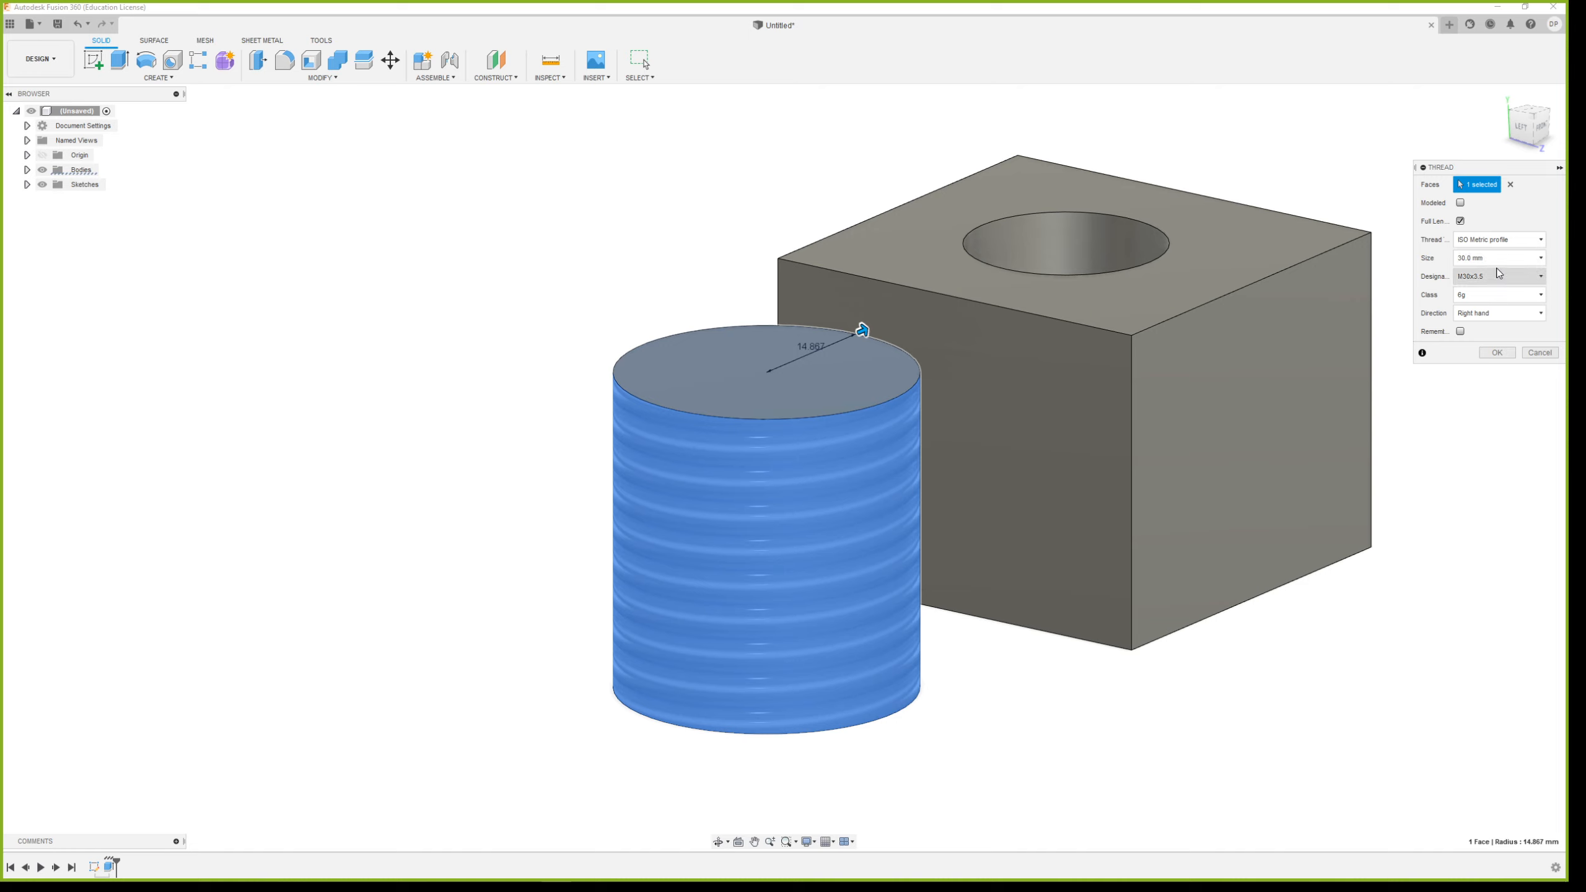
pyautogui.click(1499, 259)
pyautogui.scroll(-5, 1496, 383)
pyautogui.click(1479, 411)
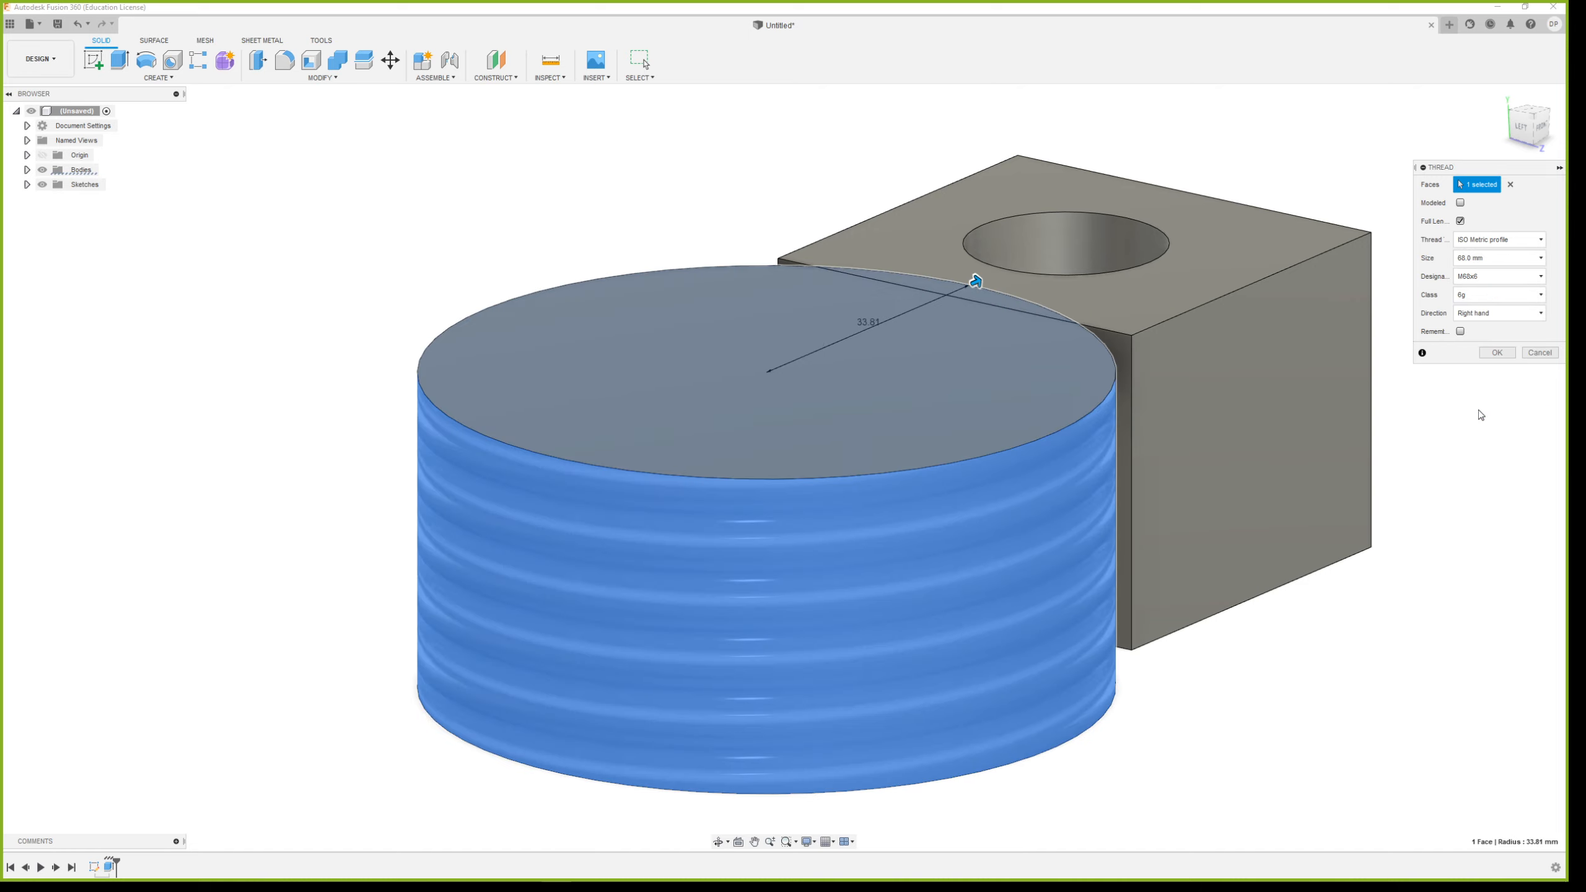
pyautogui.scroll(-4, 981, 400)
pyautogui.keyDown('shift'); pyautogui.moveTo(1225, 437); pyautogui.dragTo(1219, 481, button='middle'); pyautogui.keyUp('shift')
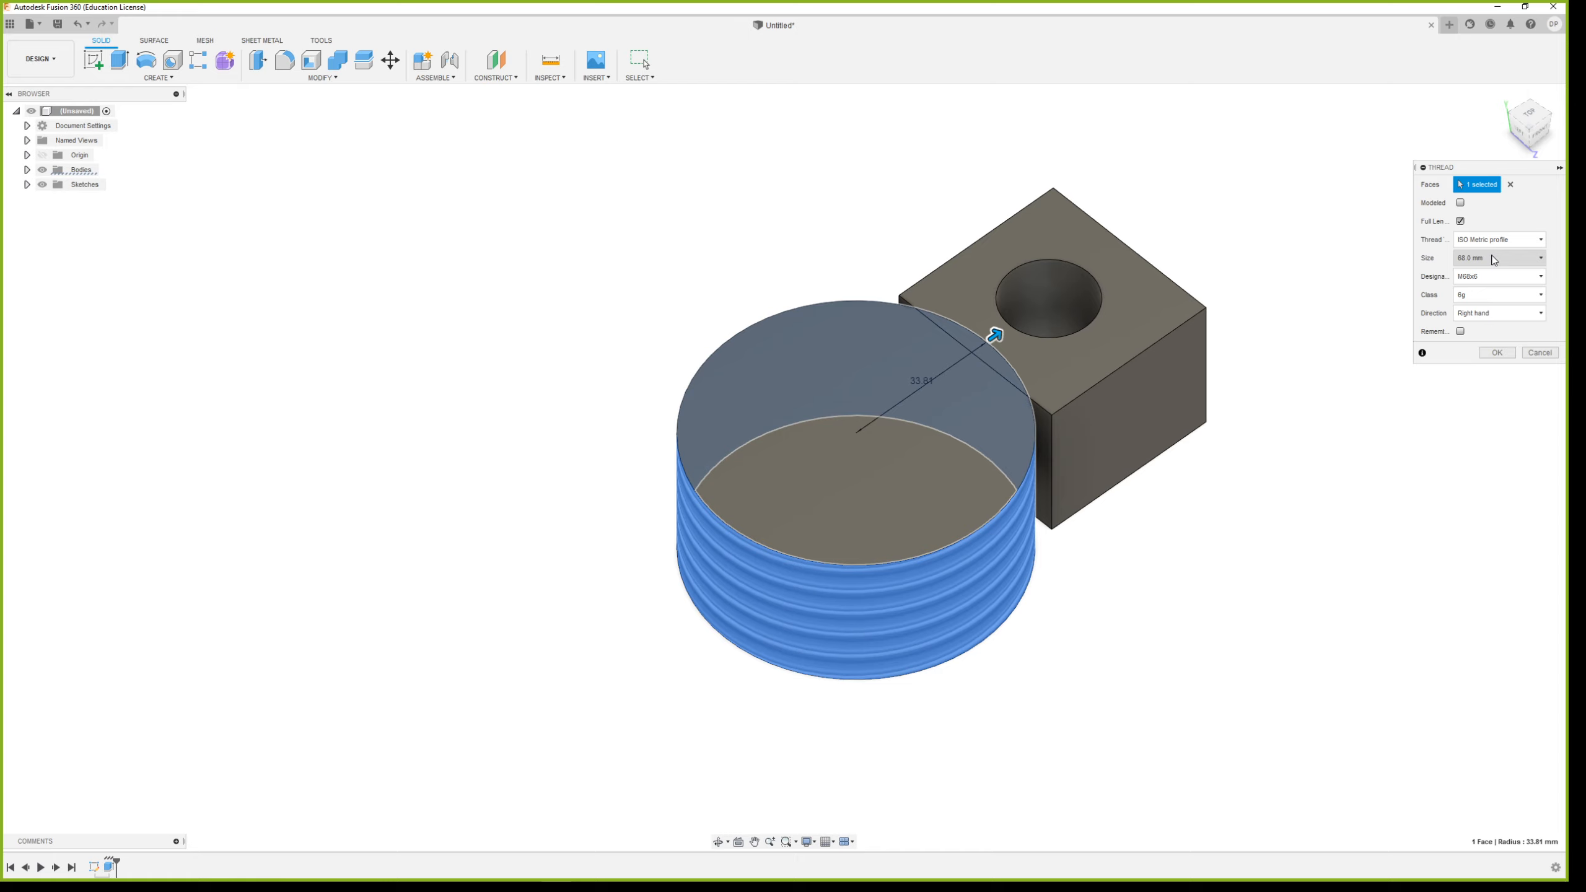
# Try a thread size of 235 mm on the cylinder
pyautogui.click(1494, 259)
pyautogui.scroll(-5, 1480, 400)
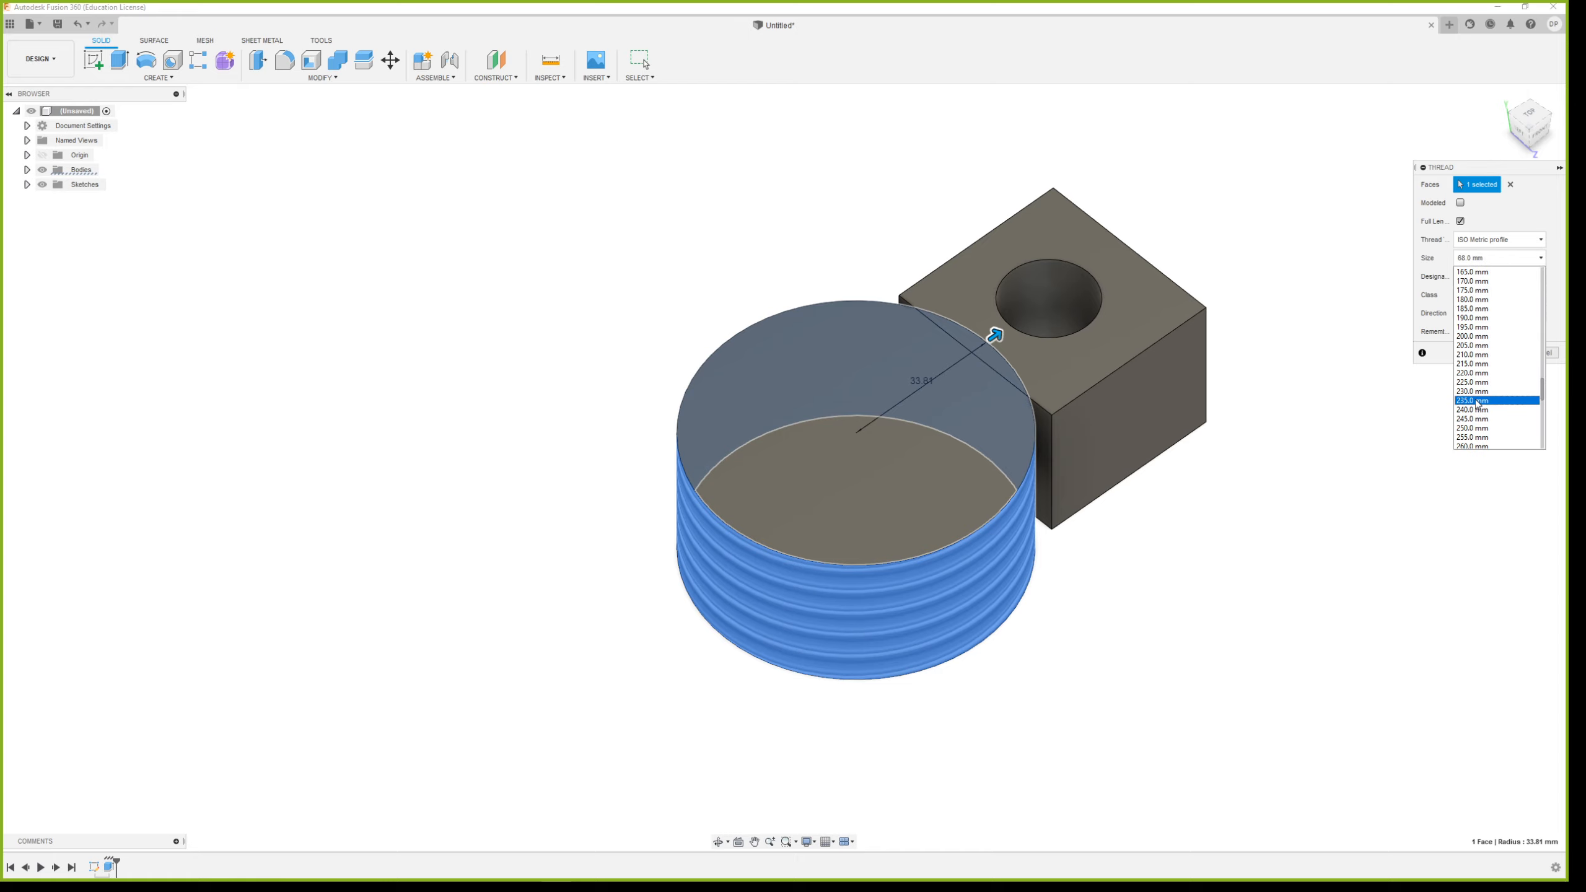
pyautogui.click(1477, 403)
pyautogui.keyDown('shift'); pyautogui.moveTo(1186, 472); pyautogui.dragTo(1119, 461, button='middle'); pyautogui.keyUp('shift')
pyautogui.scroll(-4, 1119, 468)
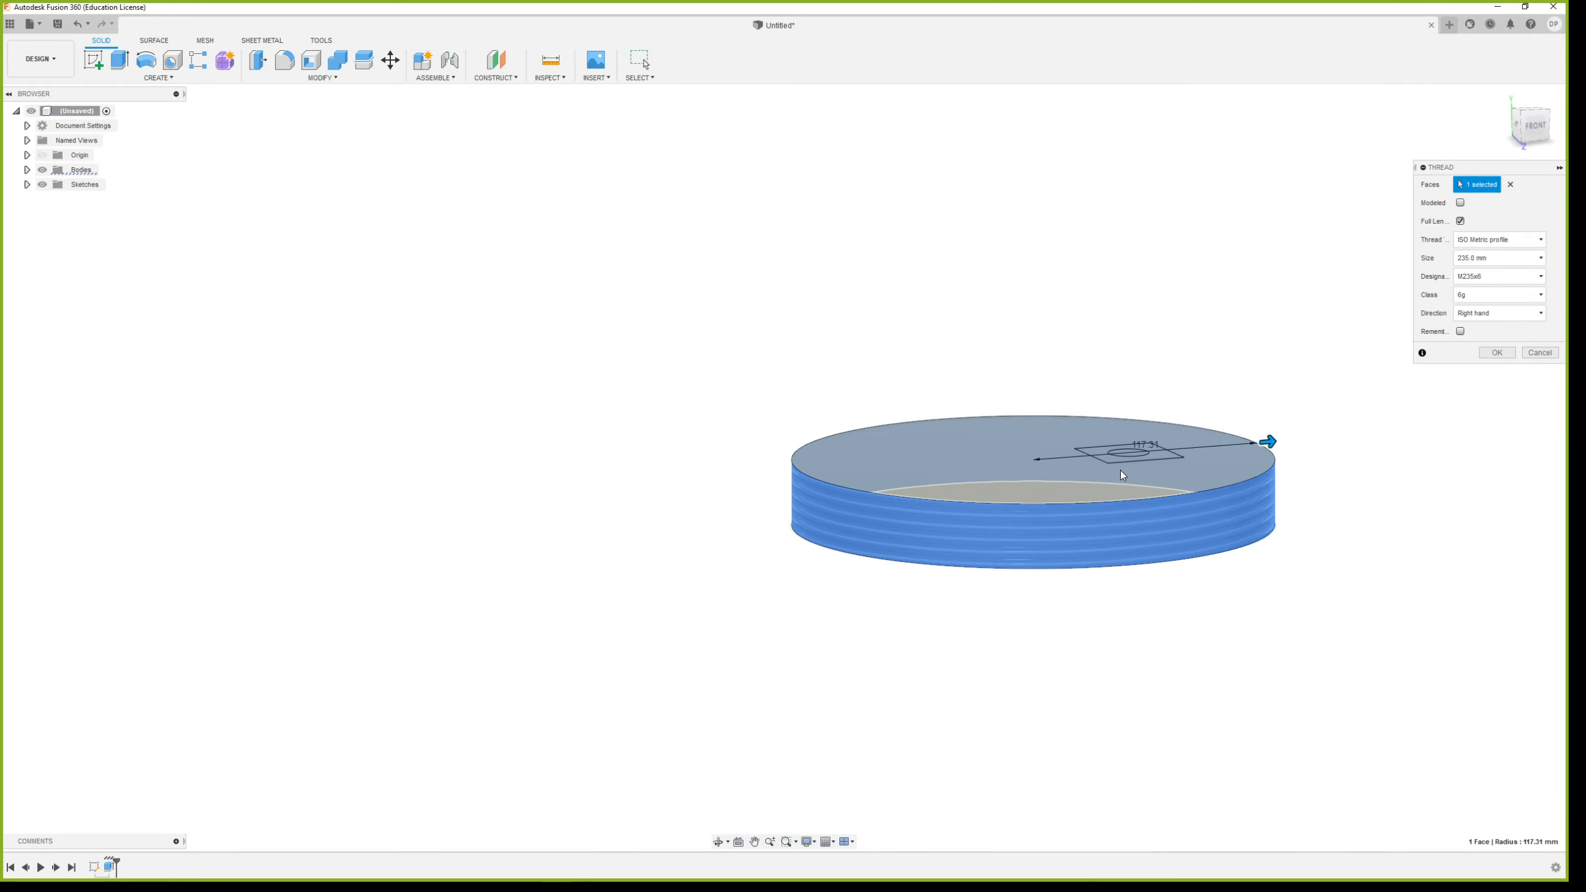
pyautogui.keyDown('shift'); pyautogui.moveTo(1020, 568); pyautogui.dragTo(1051, 567, button='middle'); pyautogui.keyUp('shift')
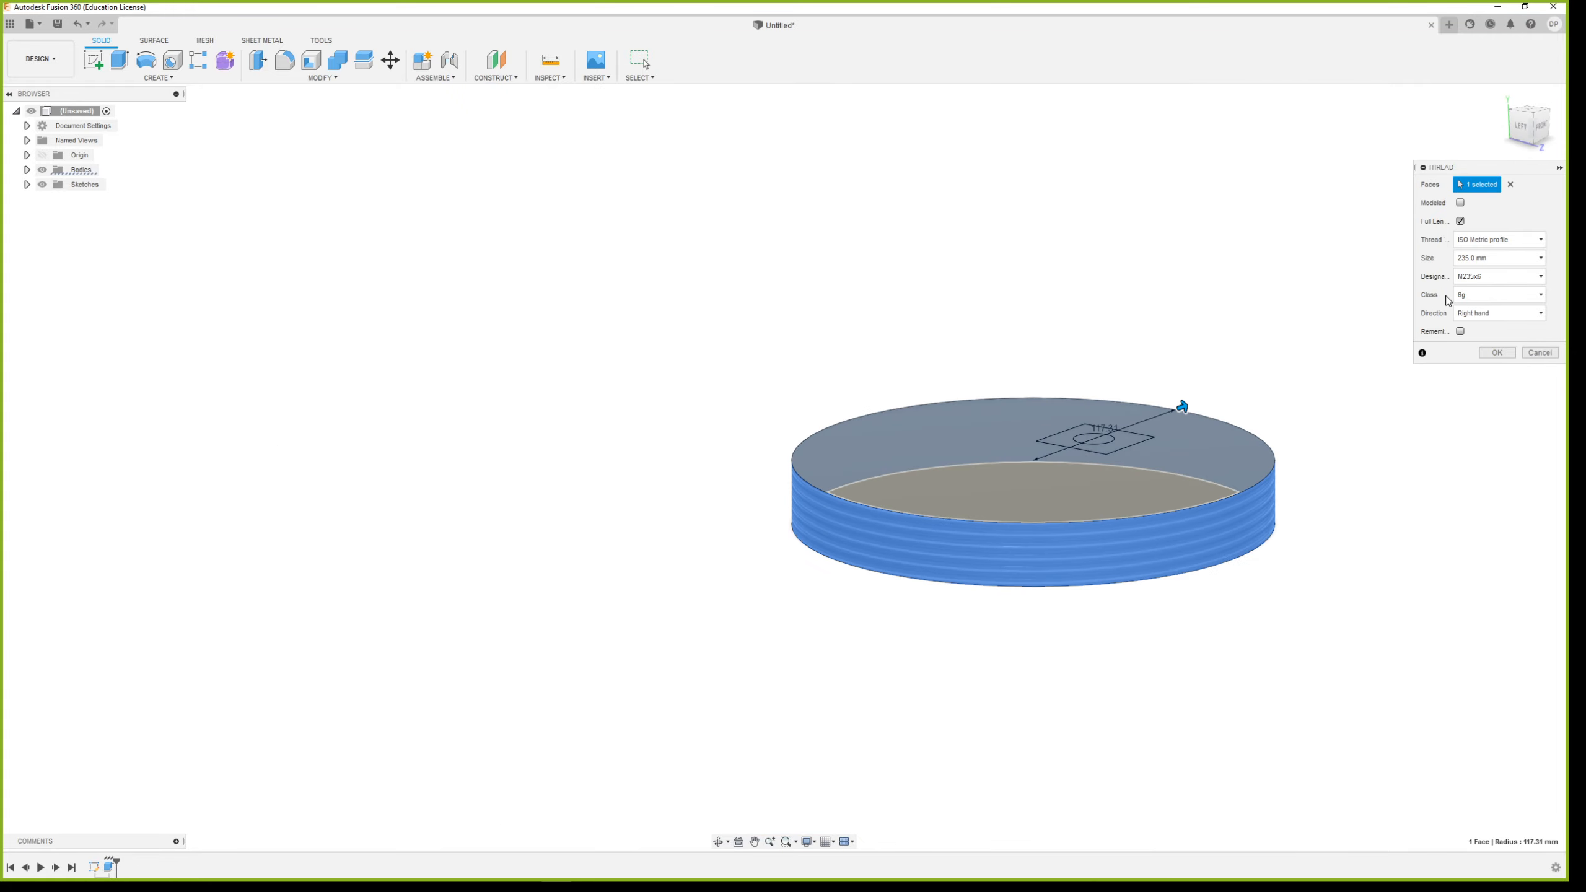
# Set the cylinder's thread size to 20 mm
pyautogui.click(1517, 258)
pyautogui.scroll(10, 1492, 351)
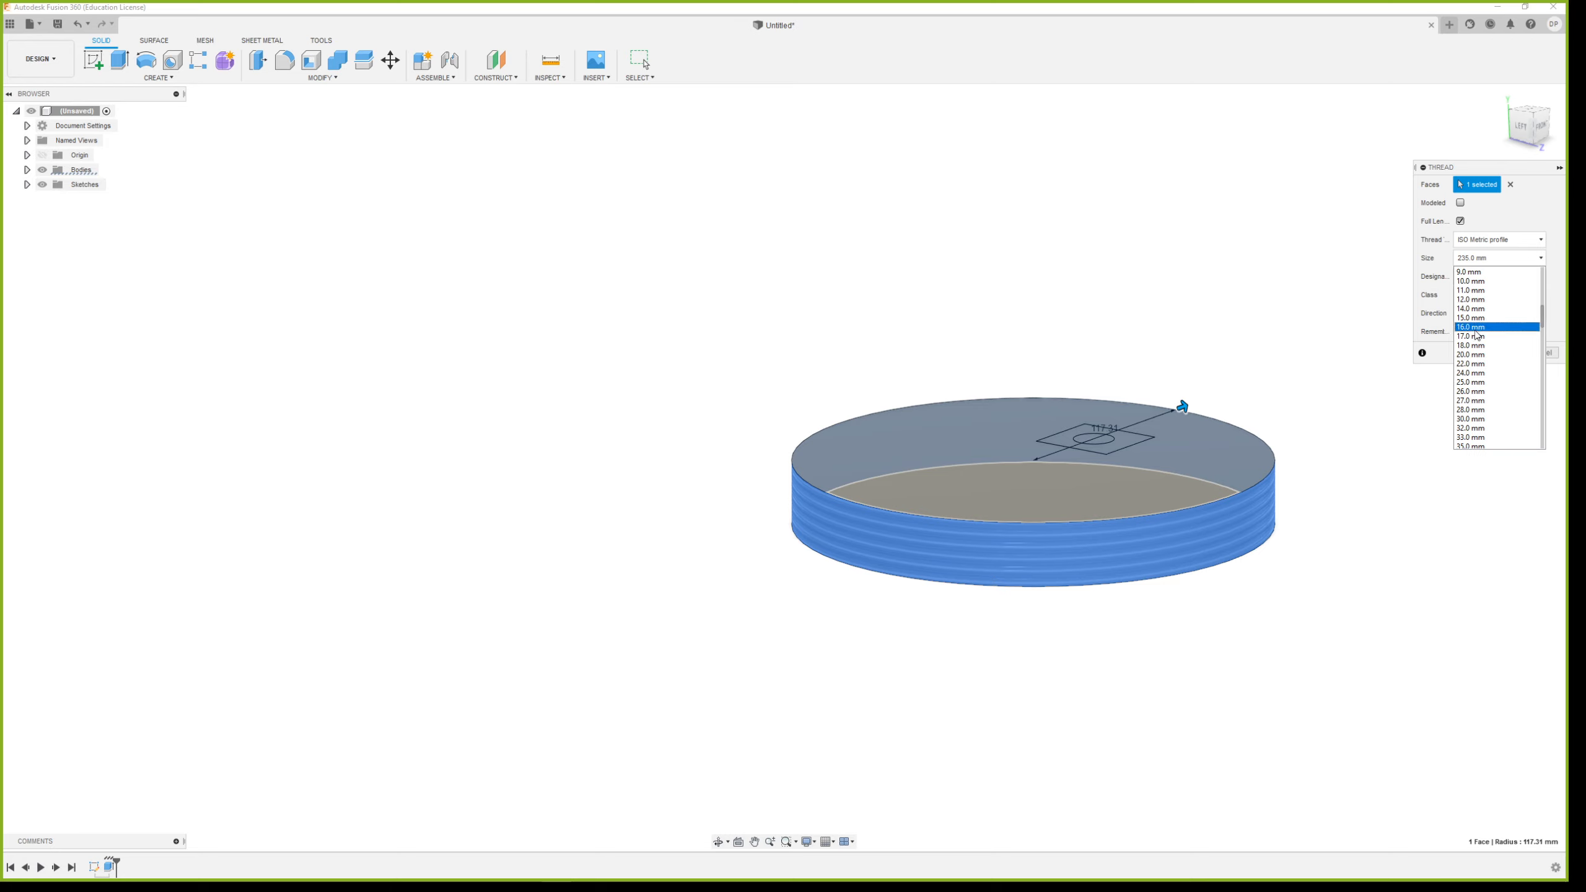
pyautogui.click(1477, 355)
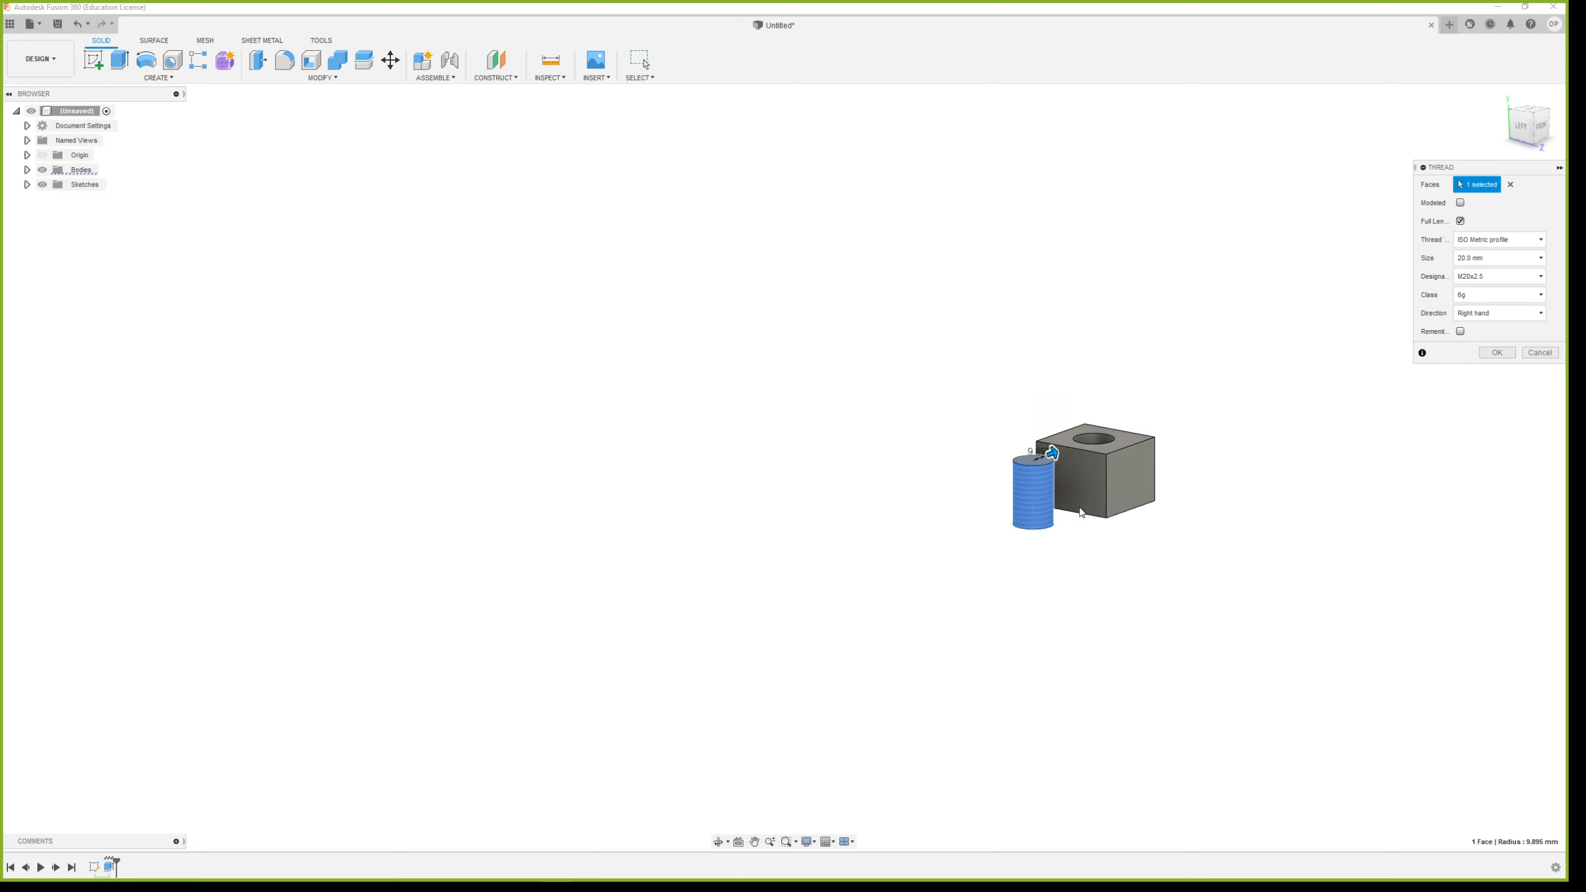
pyautogui.scroll(5, 1085, 491)
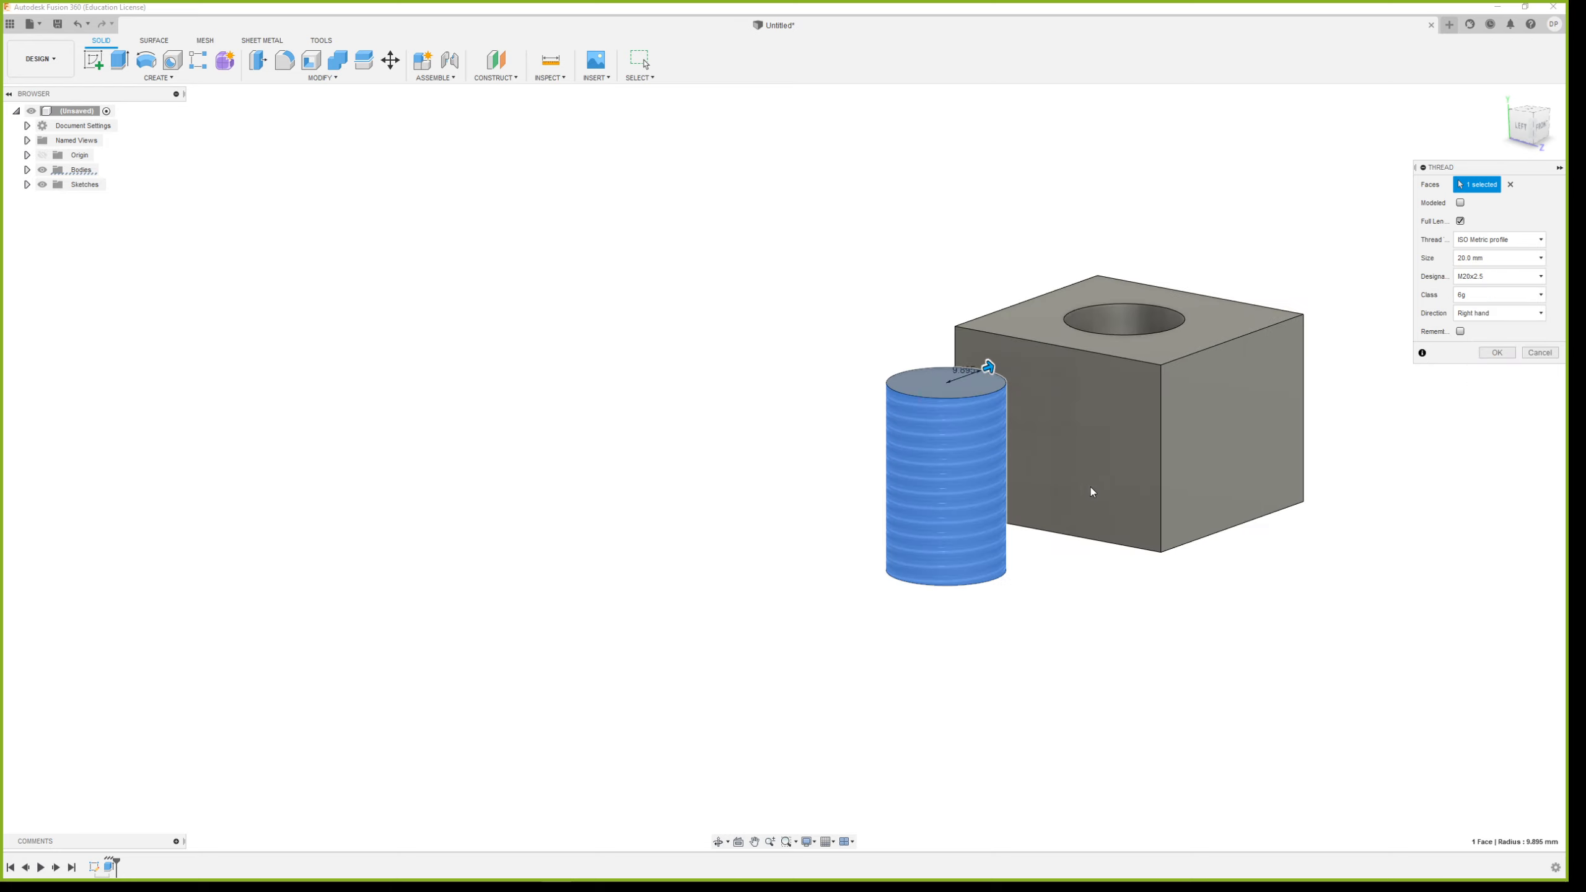
# Try the M20x0.5 designation on the cylinder's thread and examine its pitch up close
pyautogui.click(1499, 276)
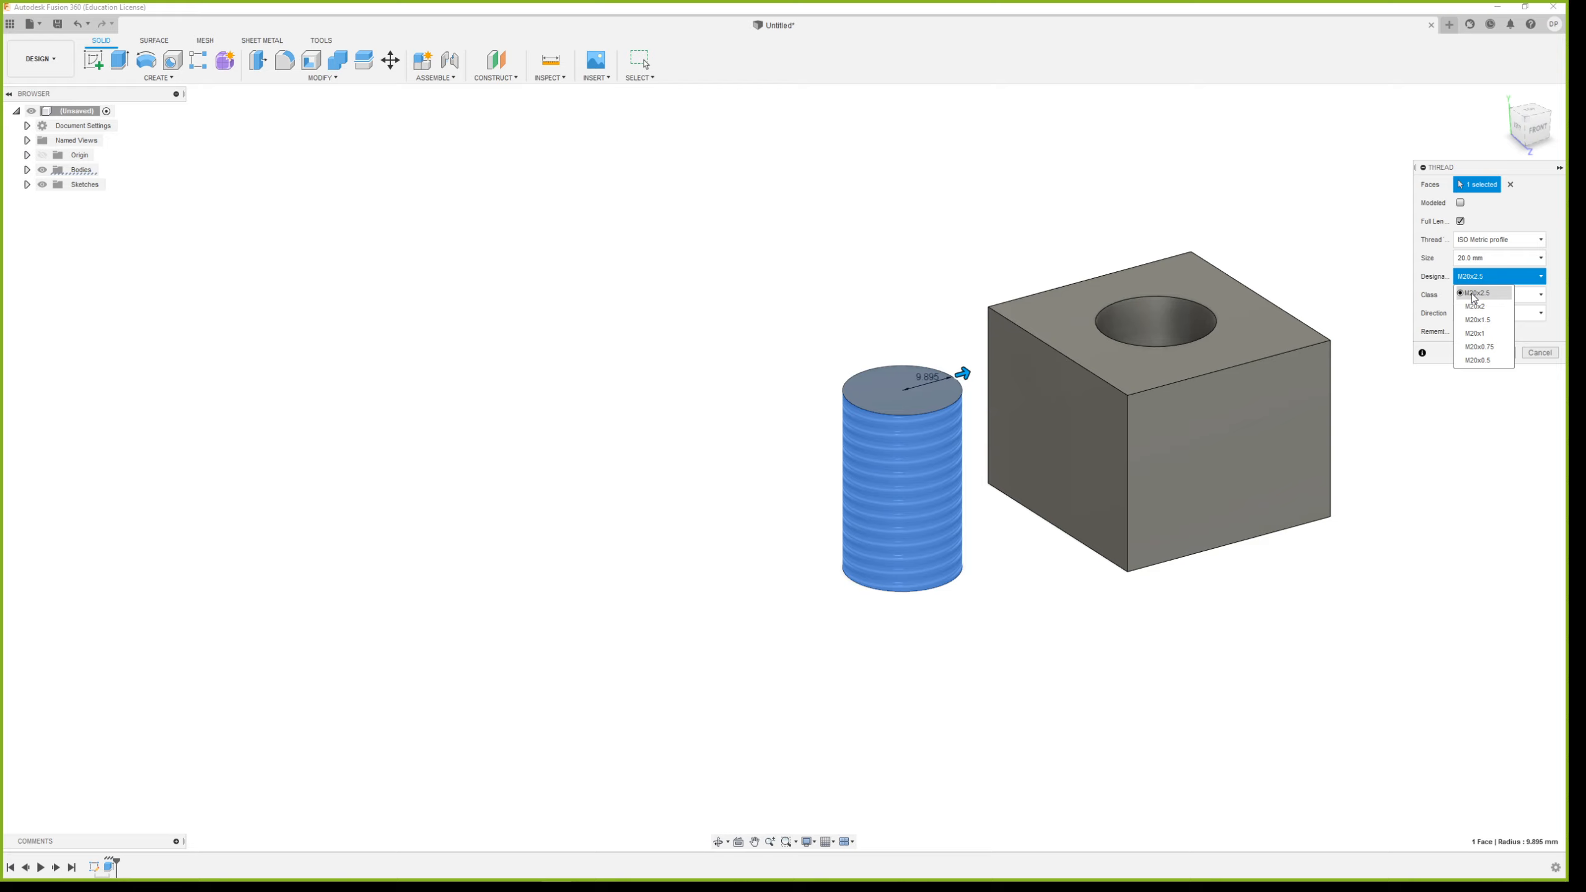
pyautogui.click(1495, 279)
pyautogui.click(1495, 280)
pyautogui.click(1497, 360)
pyautogui.scroll(8, 897, 500)
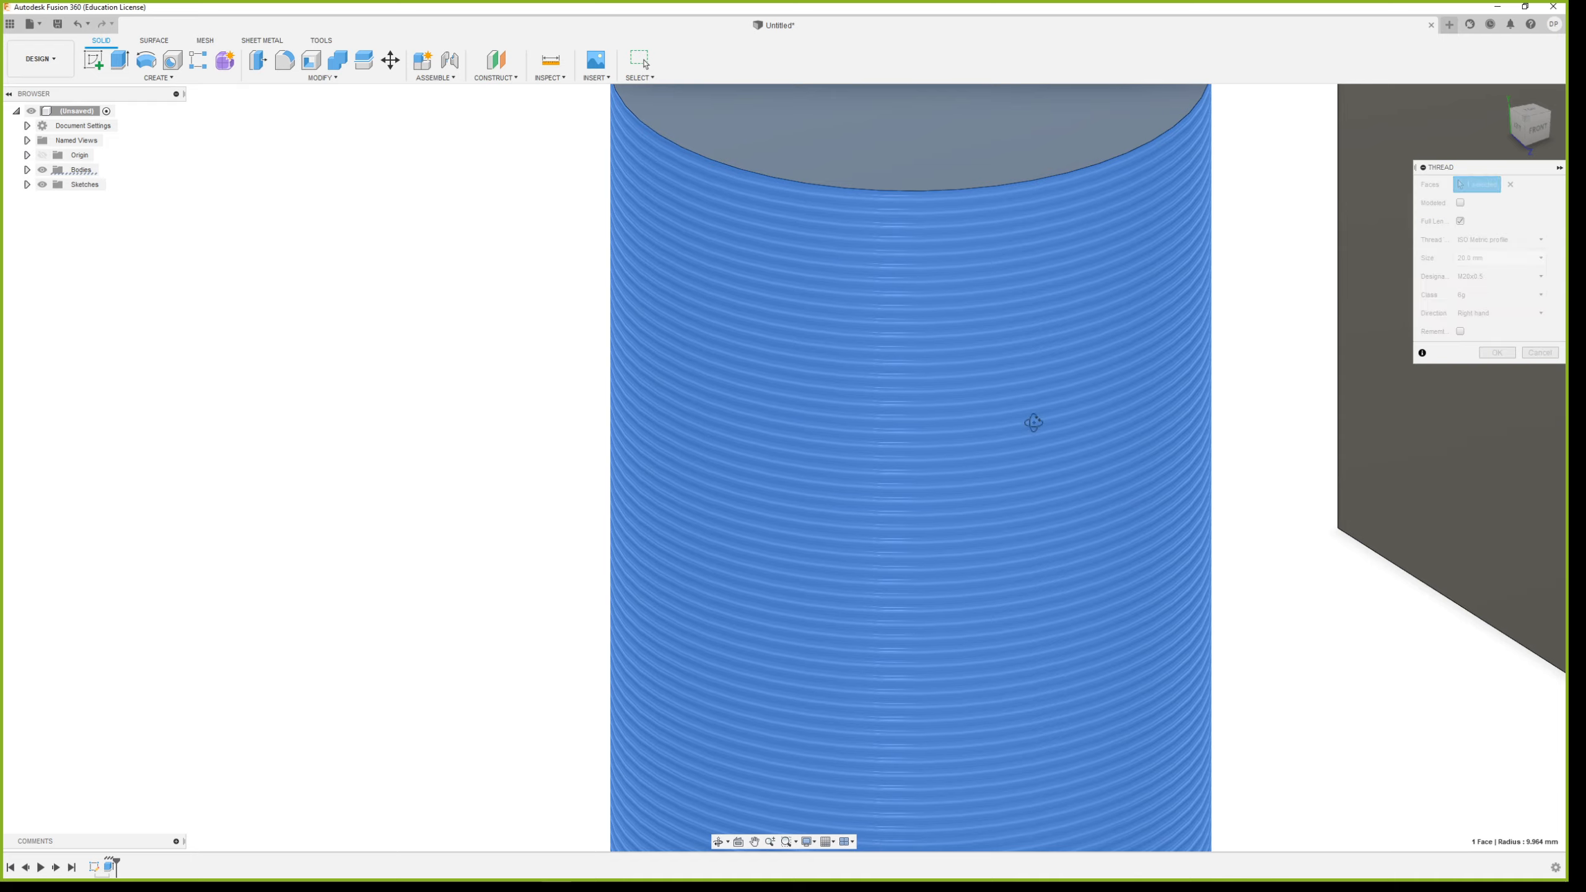
pyautogui.keyDown('shift'); pyautogui.moveTo(1031, 426); pyautogui.dragTo(1060, 405, button='middle'); pyautogui.keyUp('shift')
pyautogui.keyDown('shift'); pyautogui.moveTo(974, 245); pyautogui.dragTo(896, 269, button='middle'); pyautogui.keyUp('shift')
pyautogui.scroll(-4, 995, 327)
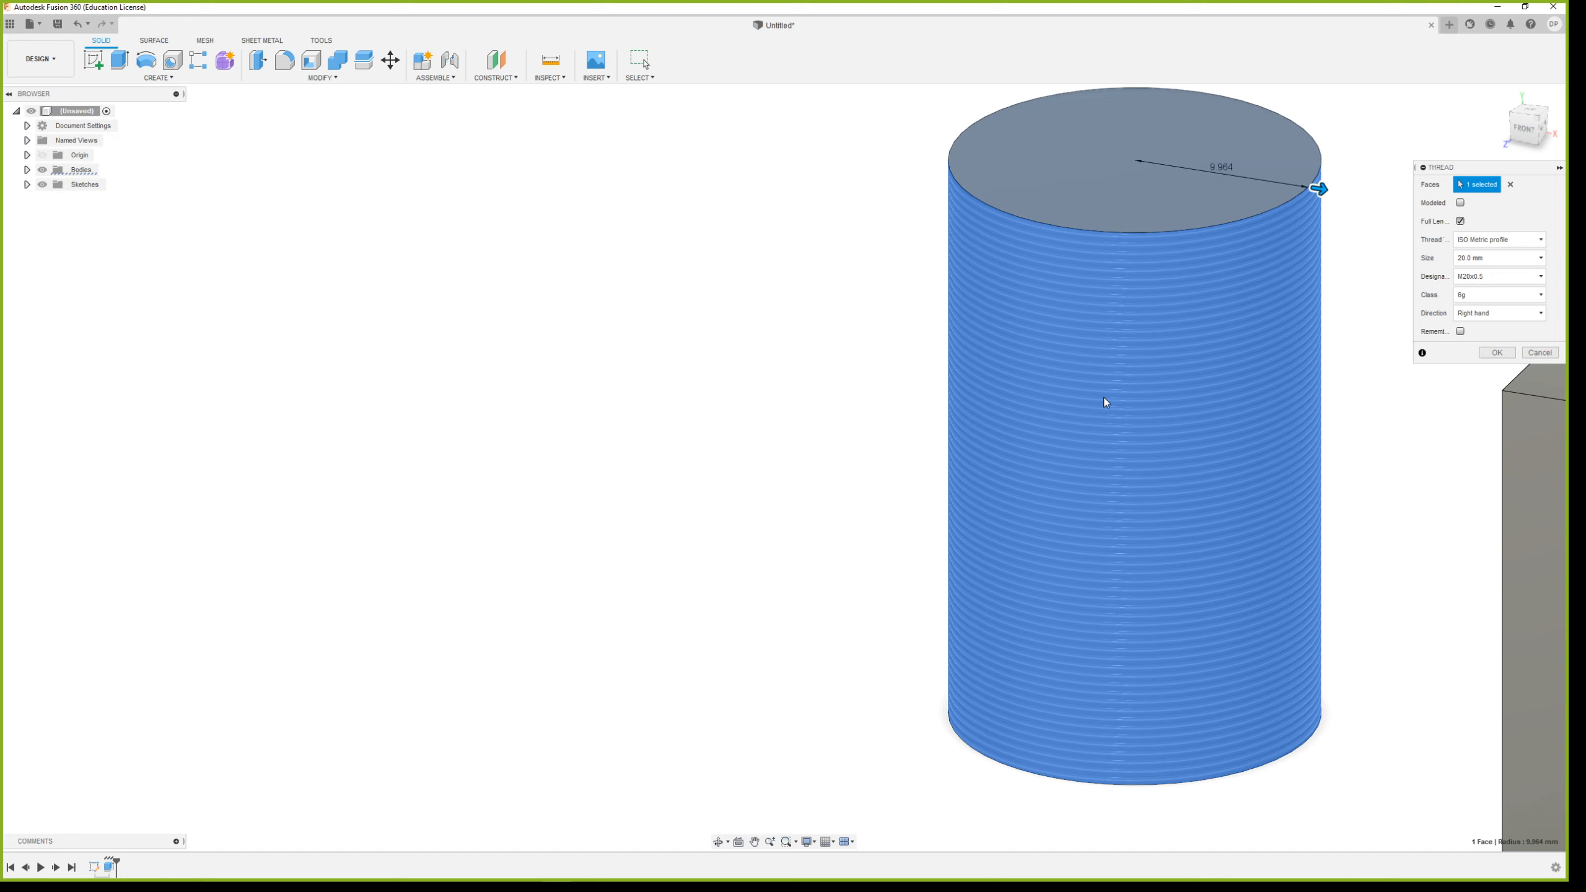
# Set the cylinder's thread designation to M20x2
pyautogui.click(1508, 276)
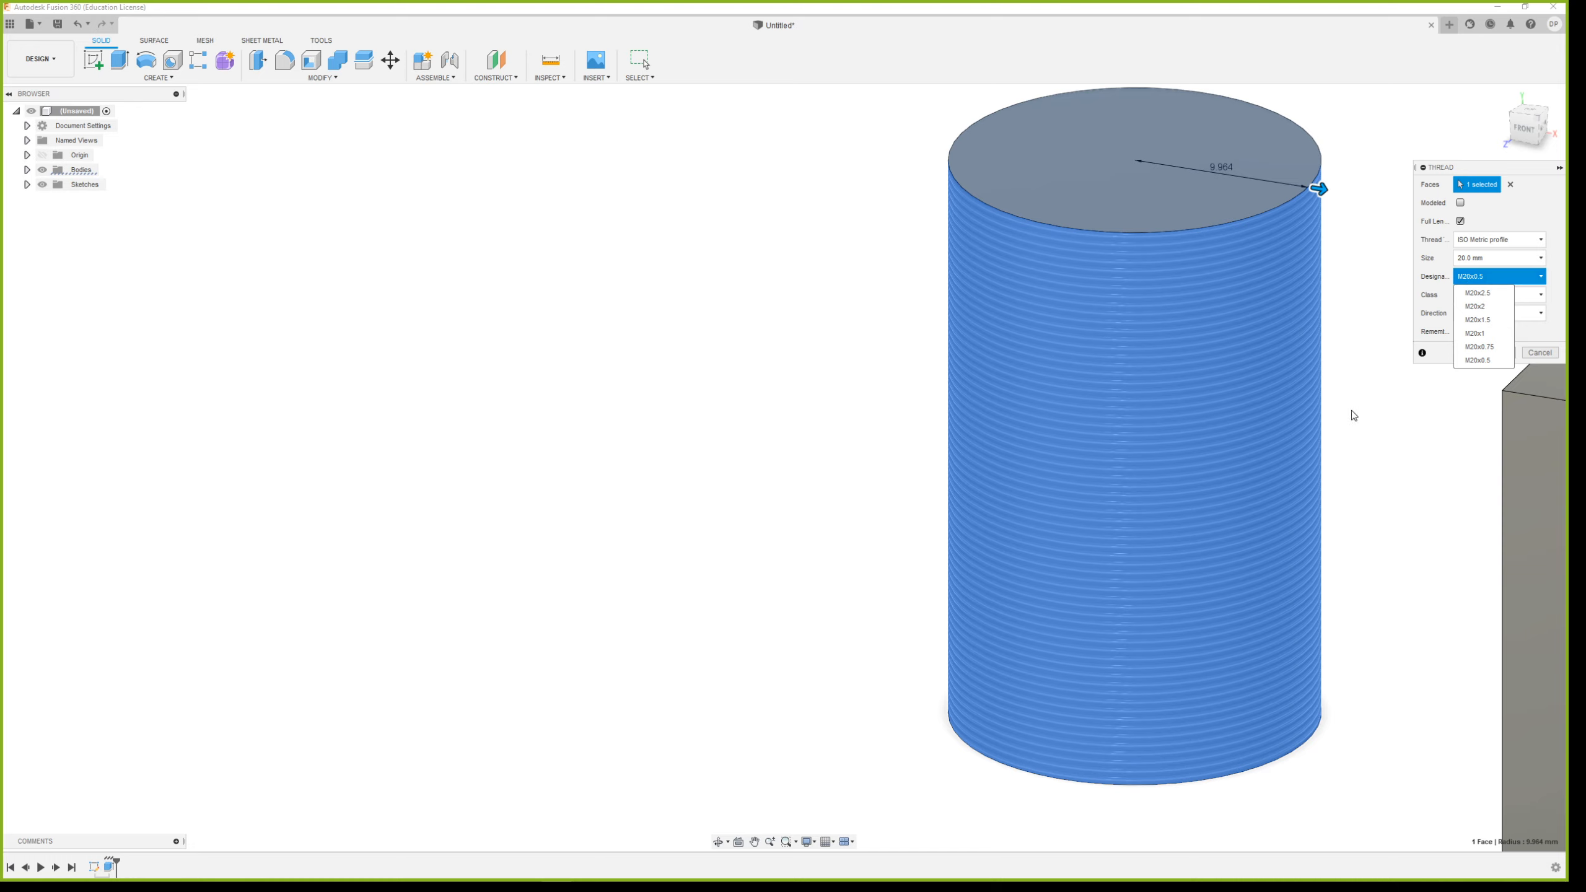
pyautogui.scroll(-5, 1074, 446)
pyautogui.keyDown('shift'); pyautogui.moveTo(1098, 456); pyautogui.dragTo(1178, 443, button='middle'); pyautogui.keyUp('shift')
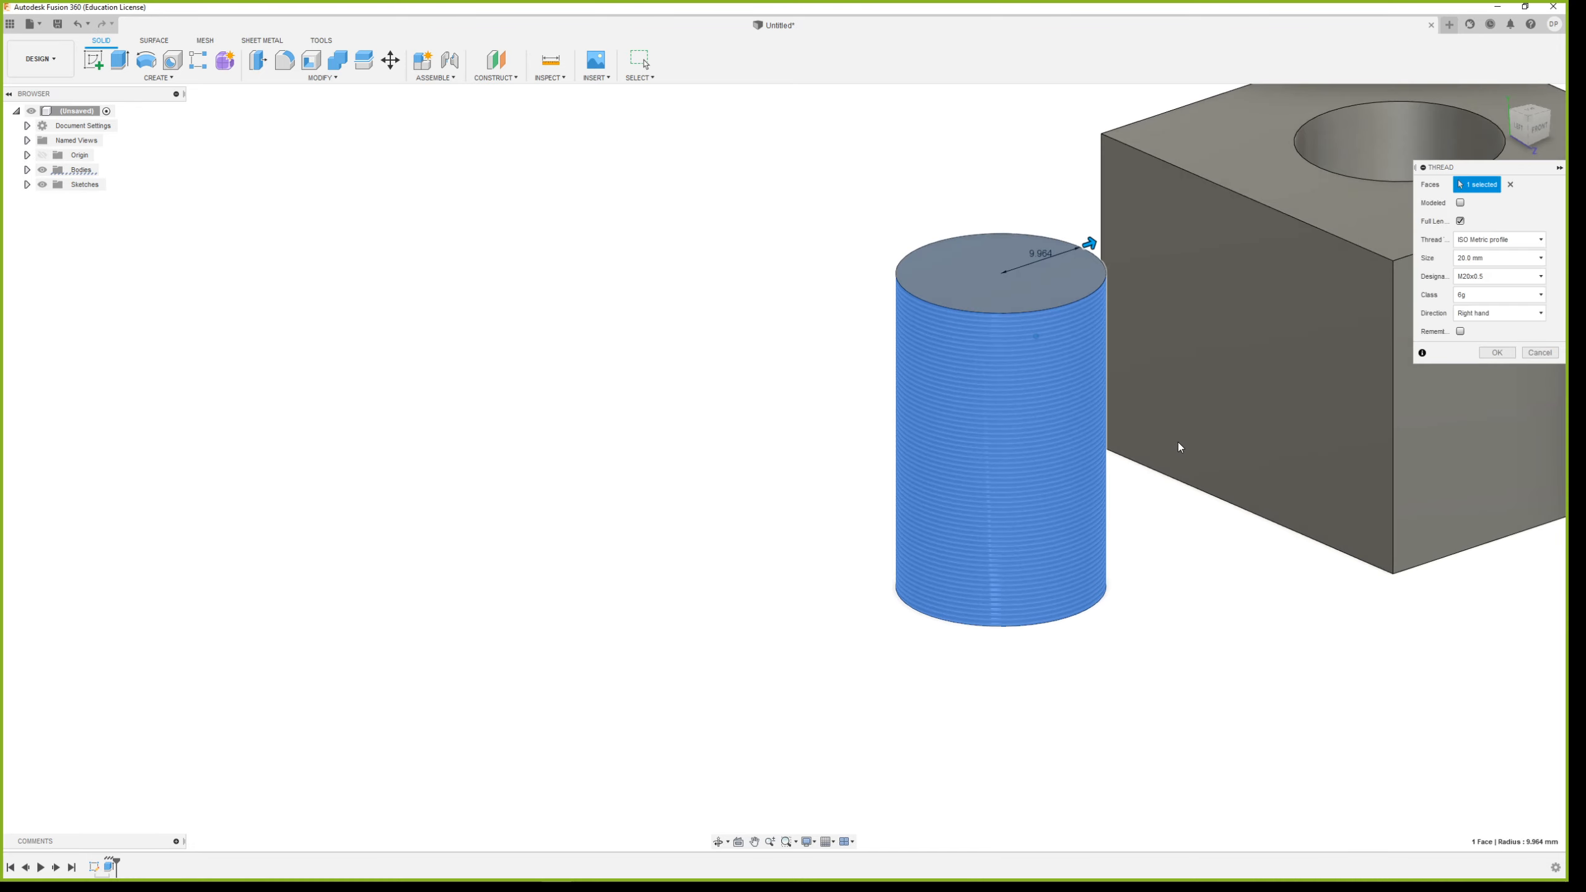
pyautogui.scroll(-3, 1177, 443)
pyautogui.scroll(3, 1145, 325)
pyautogui.click(1529, 277)
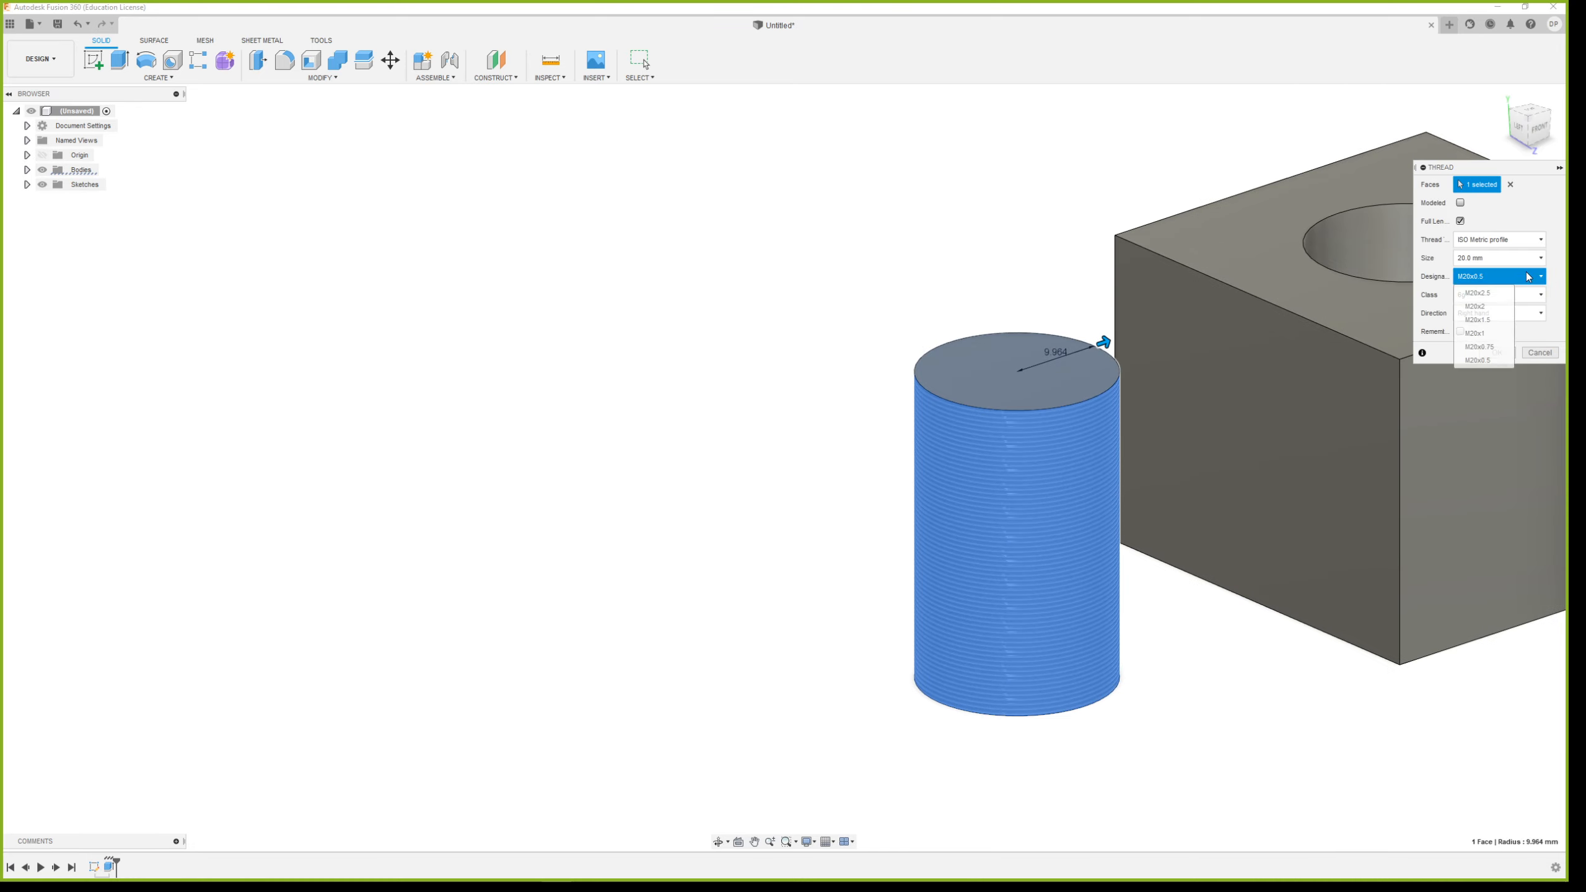
pyautogui.click(1483, 307)
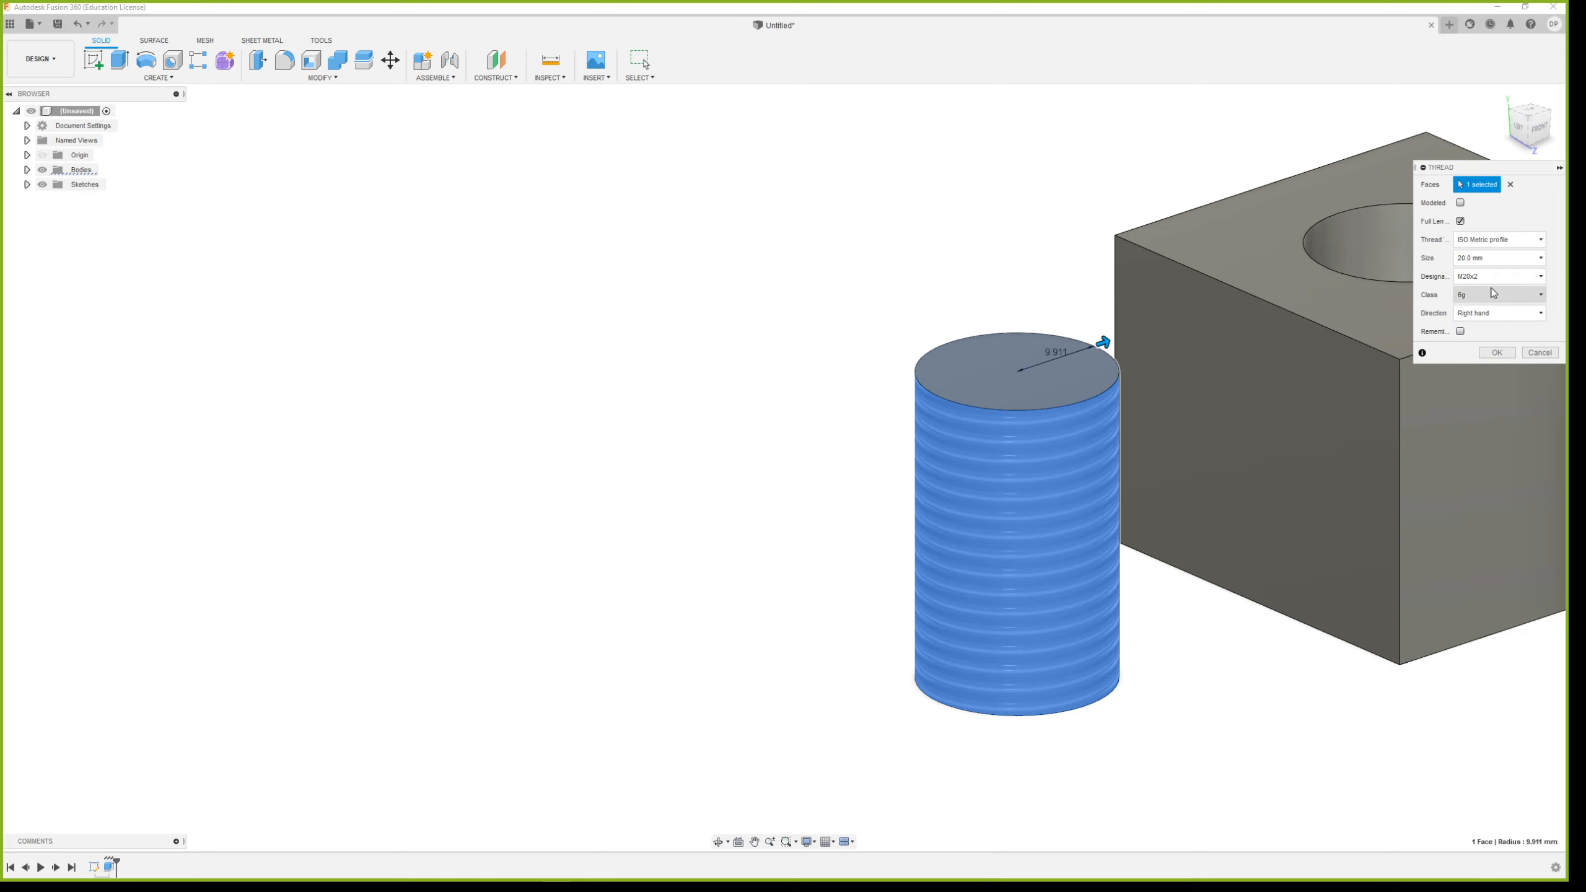
pyautogui.click(1489, 278)
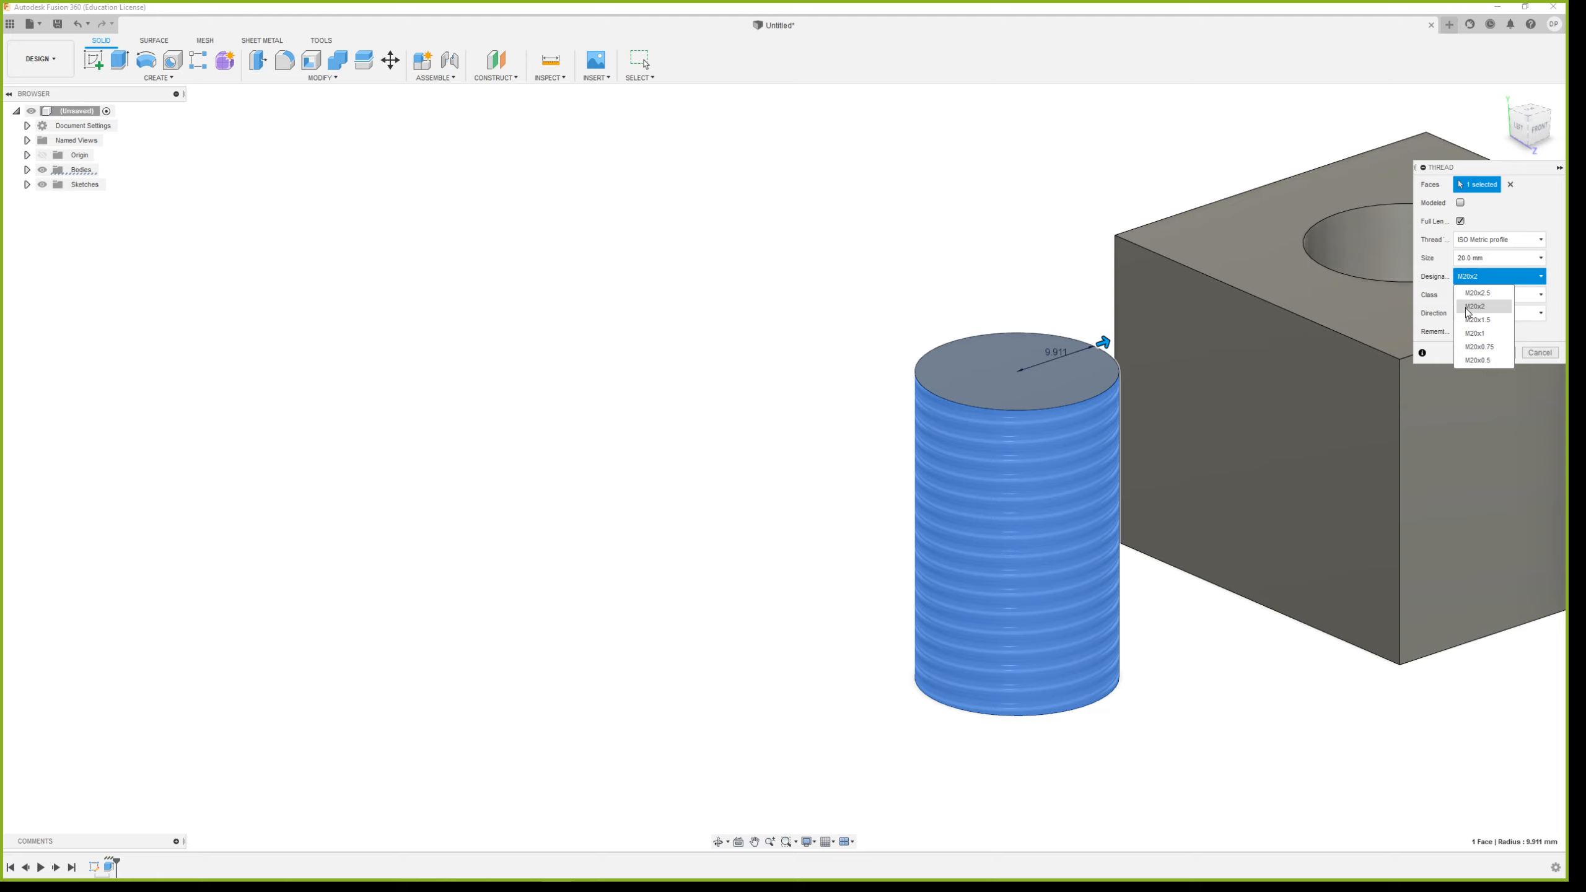
pyautogui.keyDown('shift'); pyautogui.moveTo(1122, 482); pyautogui.dragTo(1236, 378, button='middle'); pyautogui.keyUp('shift')
pyautogui.scroll(3, 1103, 269)
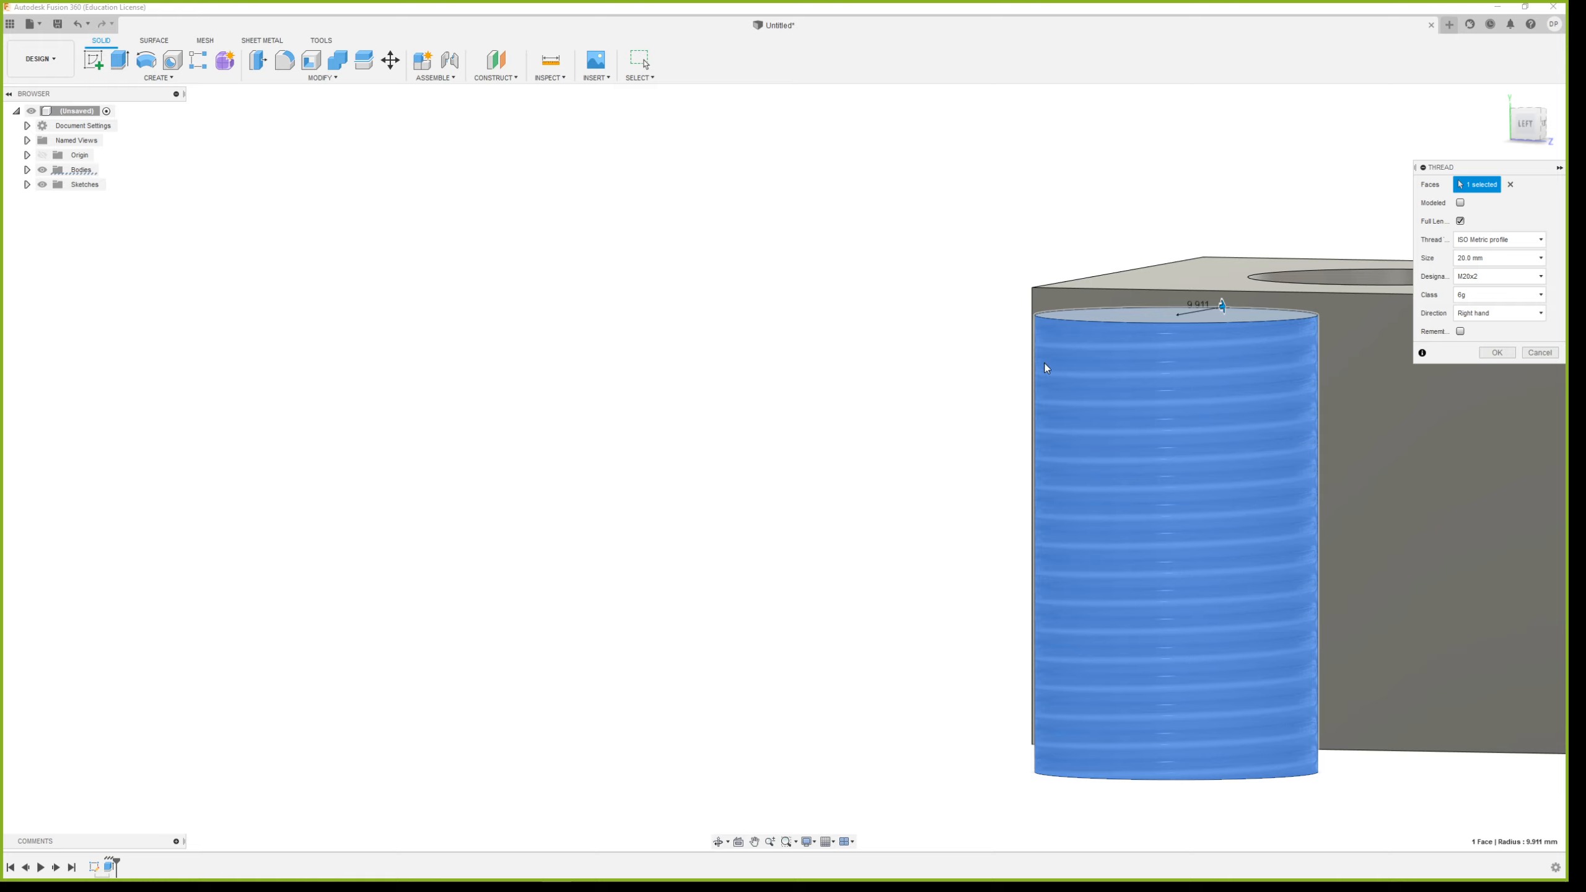
pyautogui.keyDown('shift'); pyautogui.moveTo(1194, 484); pyautogui.dragTo(1167, 503, button='middle'); pyautogui.keyUp('shift')
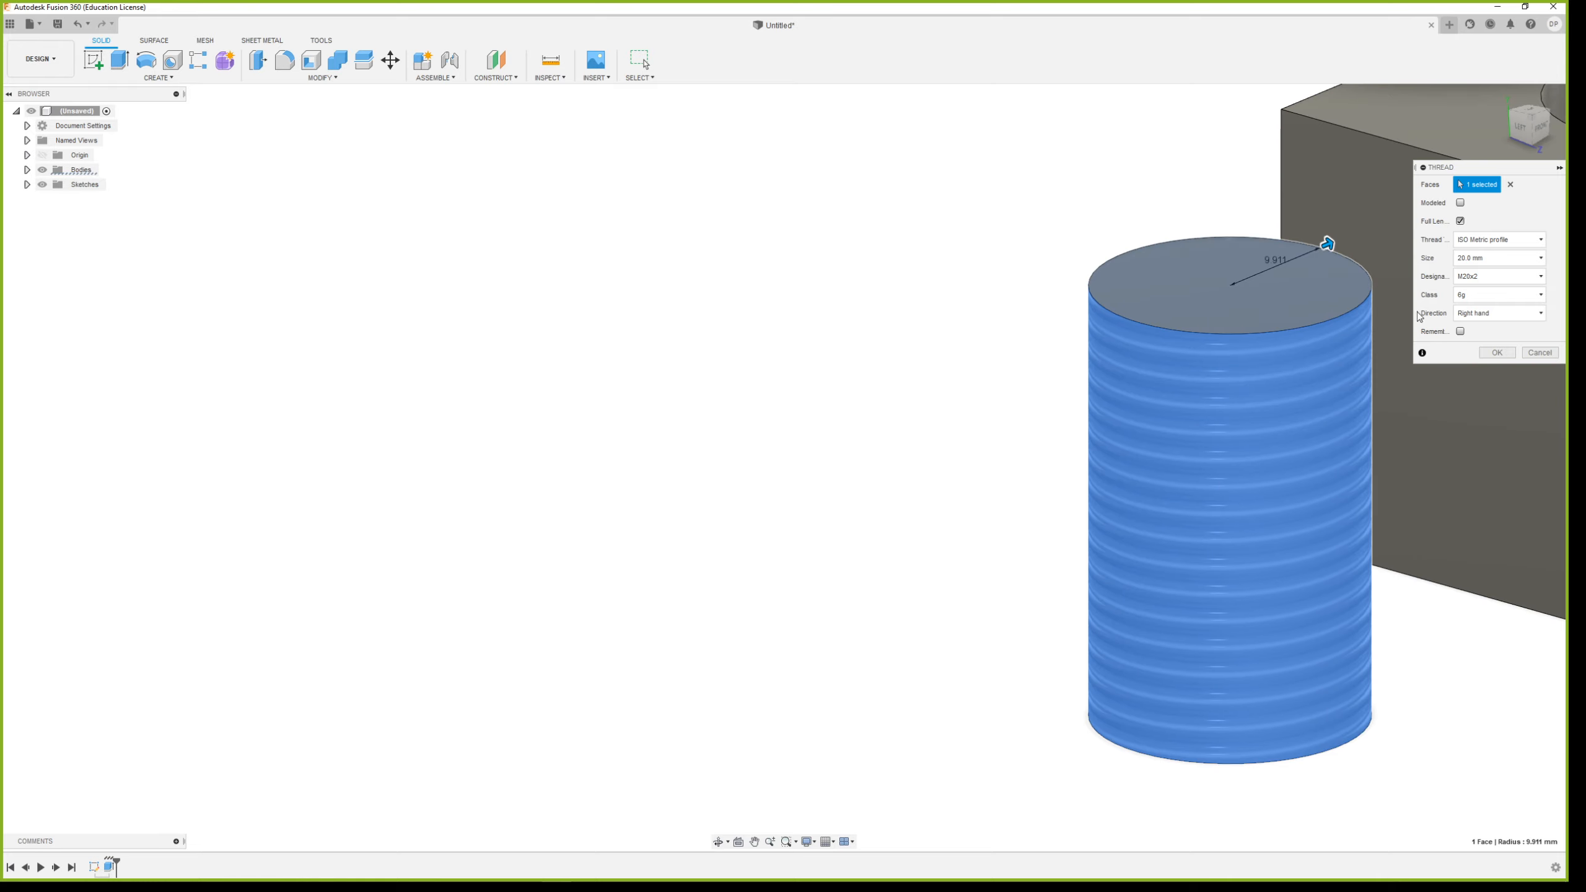
pyautogui.scroll(-3, 1064, 456)
# Try the 4g6g thread class on the cylinder and switch back to 6g
pyautogui.click(1498, 295)
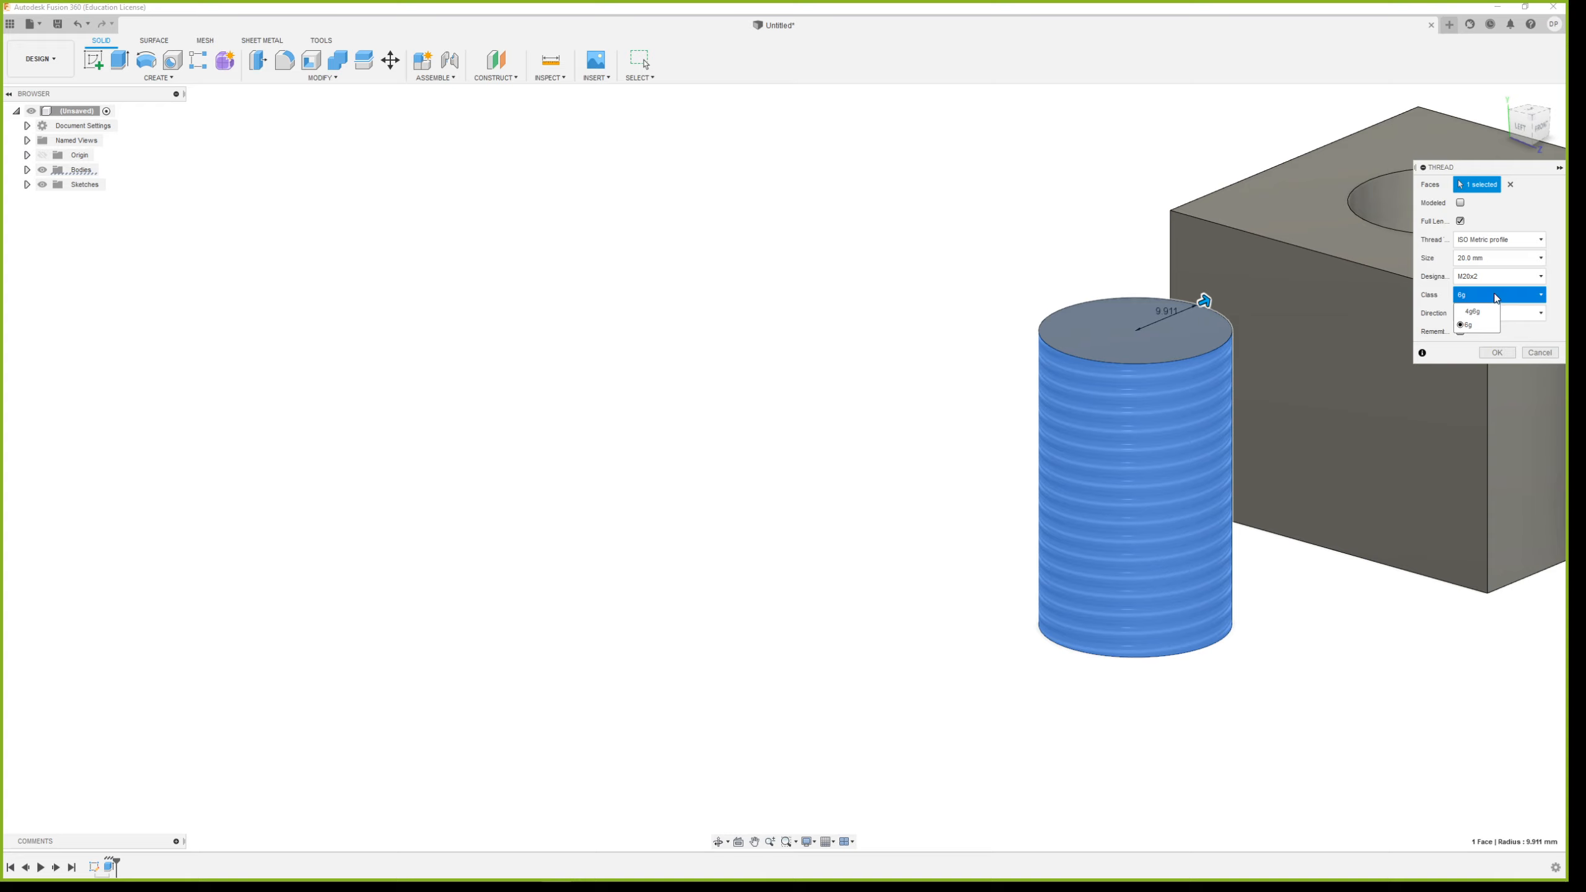
pyautogui.click(1484, 313)
pyautogui.click(1486, 296)
pyautogui.click(1477, 325)
pyautogui.click(1481, 313)
pyautogui.click(1461, 322)
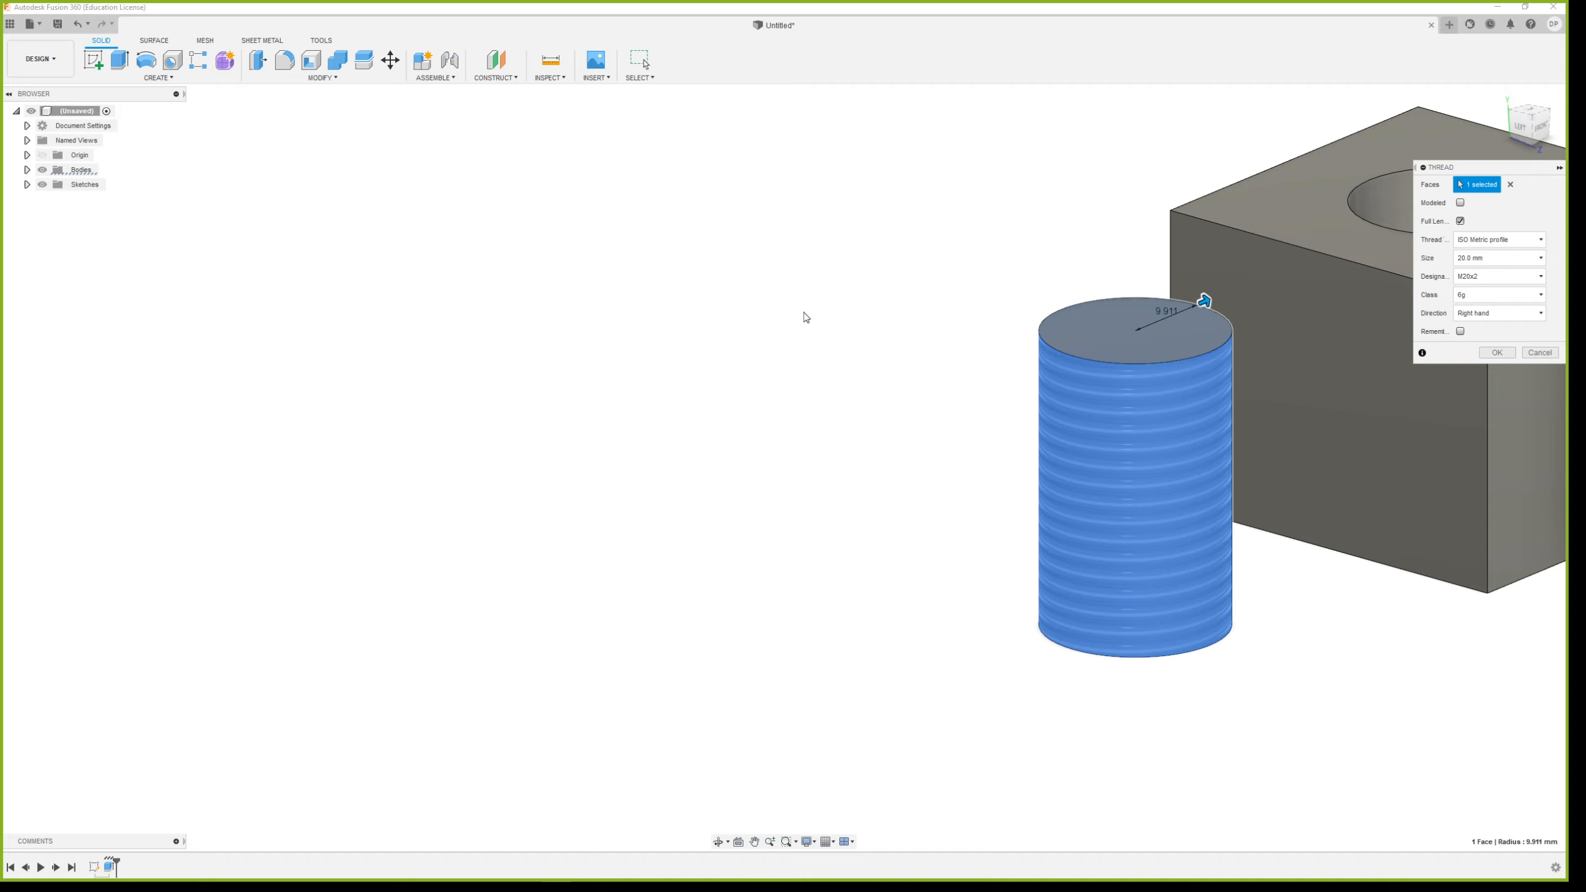
# Make the cylinder's M20x2 thread a modeled one over its full length and create it
pyautogui.scroll(-3, 804, 313)
pyautogui.scroll(3, 1222, 481)
pyautogui.scroll(-3, 1080, 351)
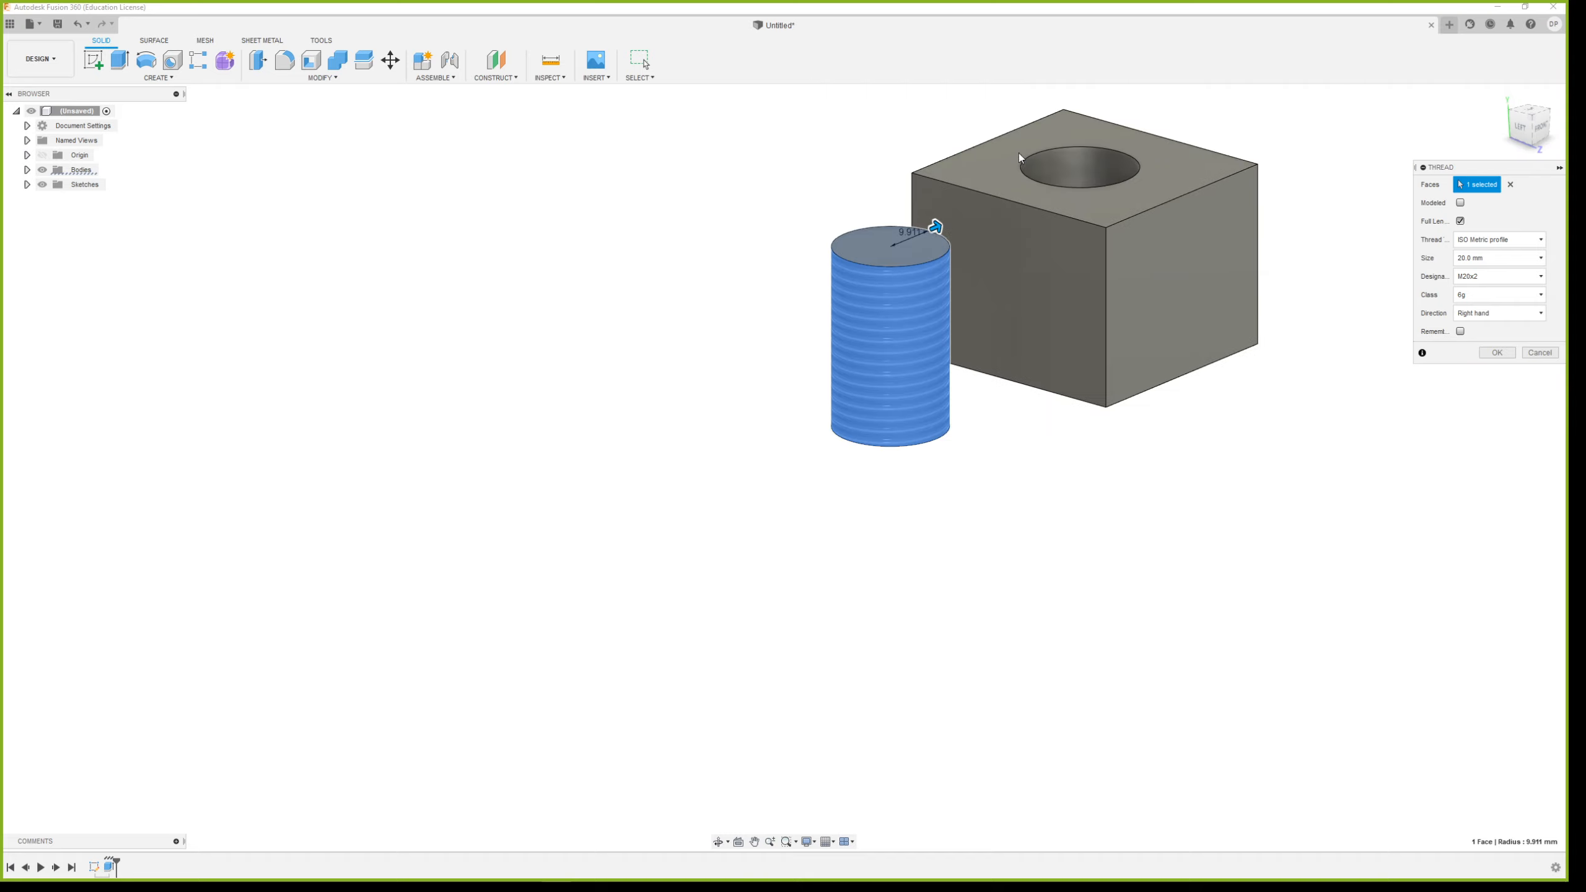
pyautogui.scroll(3, 868, 159)
pyautogui.scroll(-2, 928, 348)
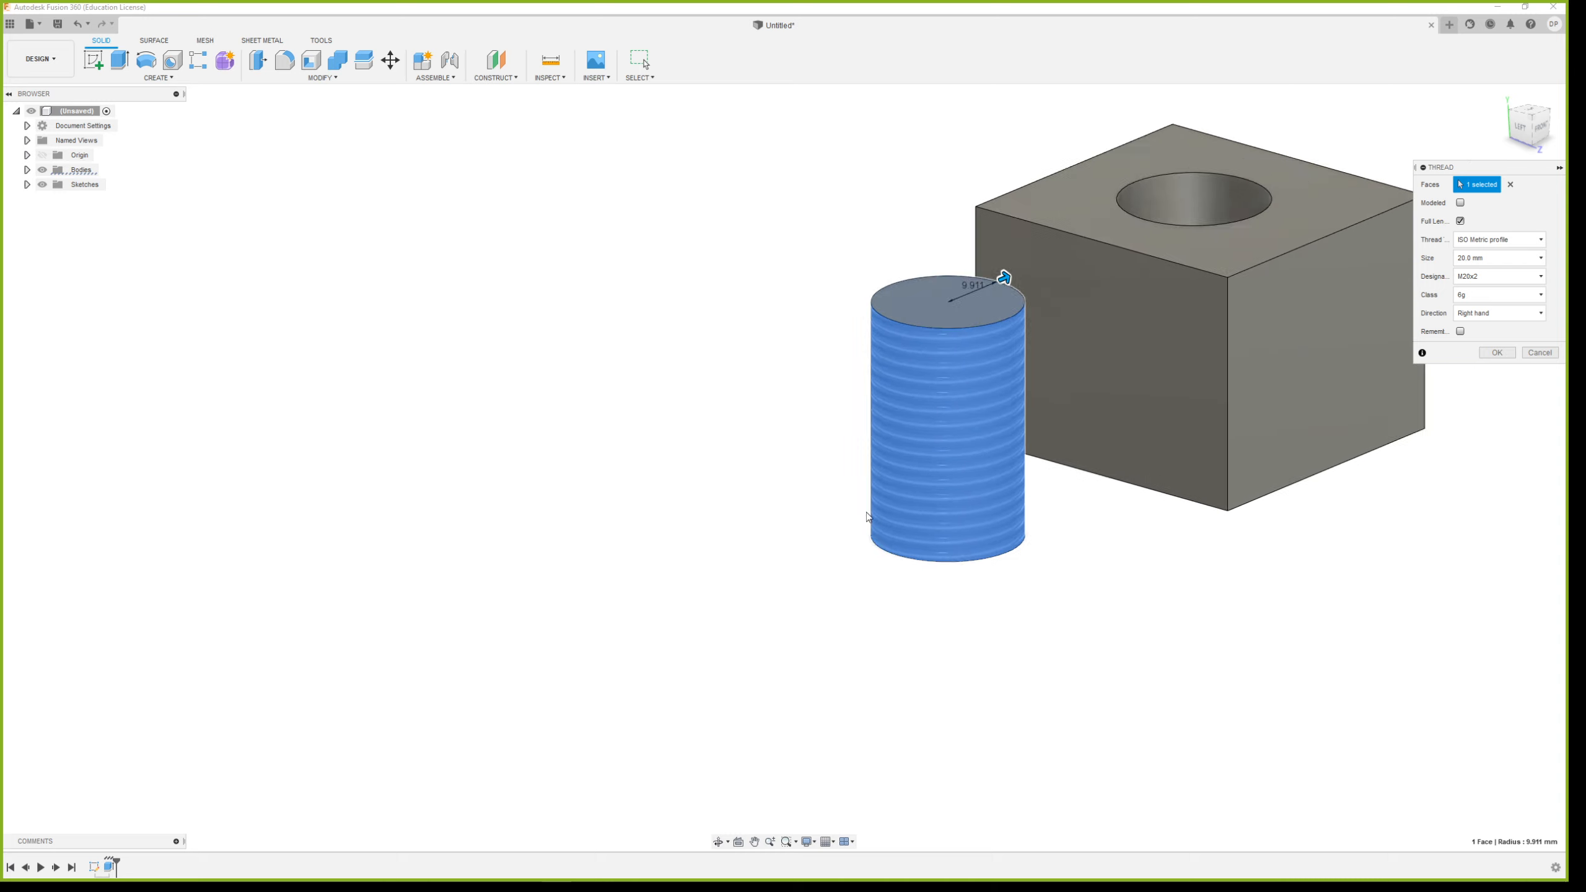
pyautogui.scroll(4, 899, 553)
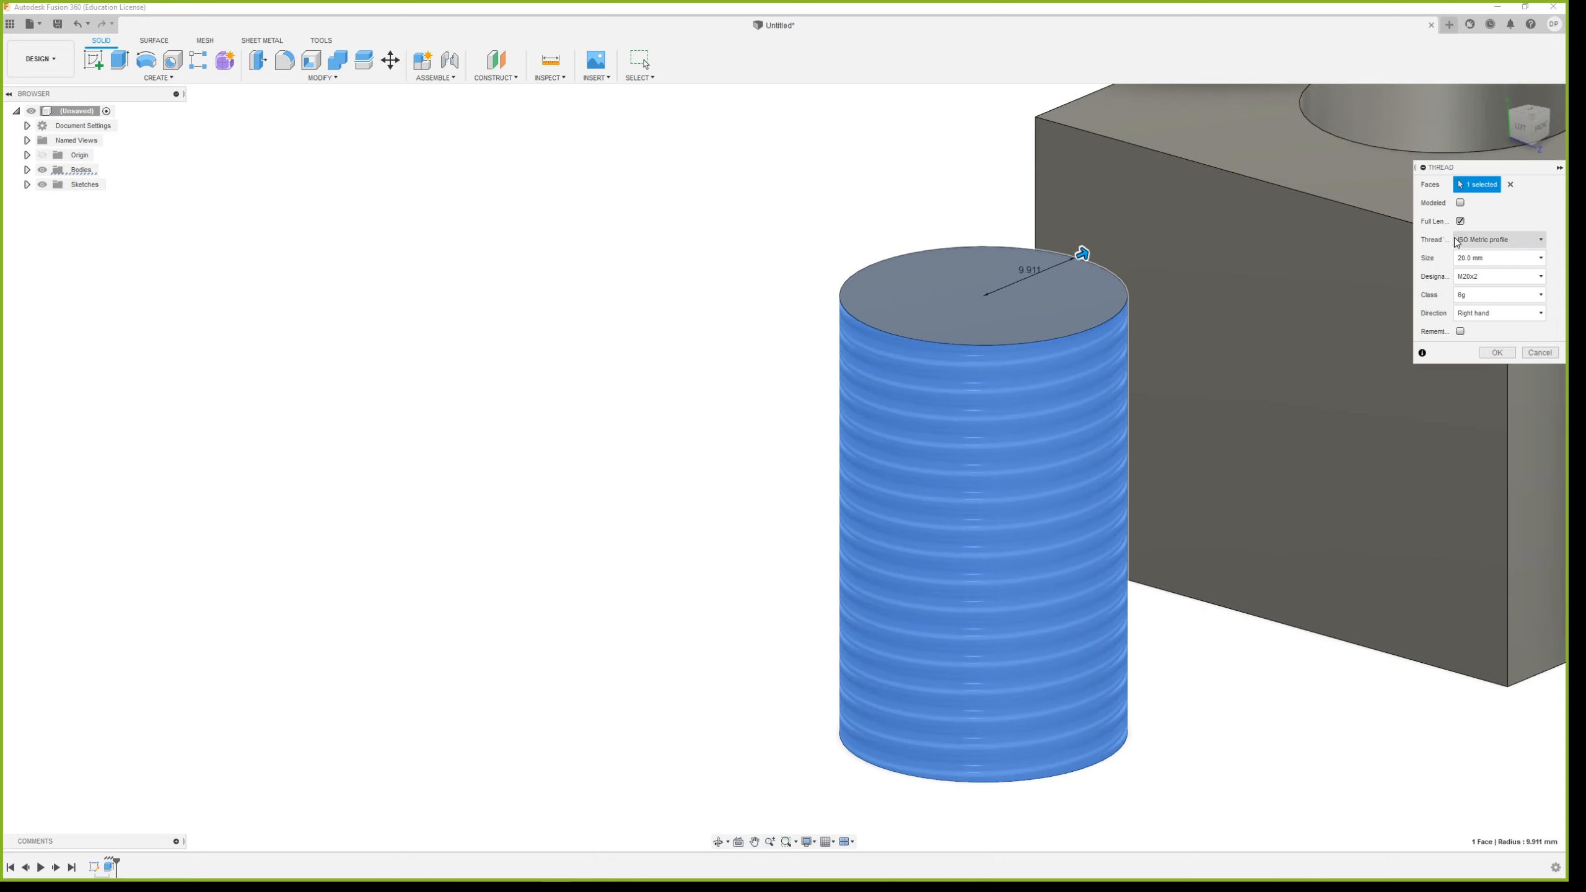
pyautogui.click(1459, 203)
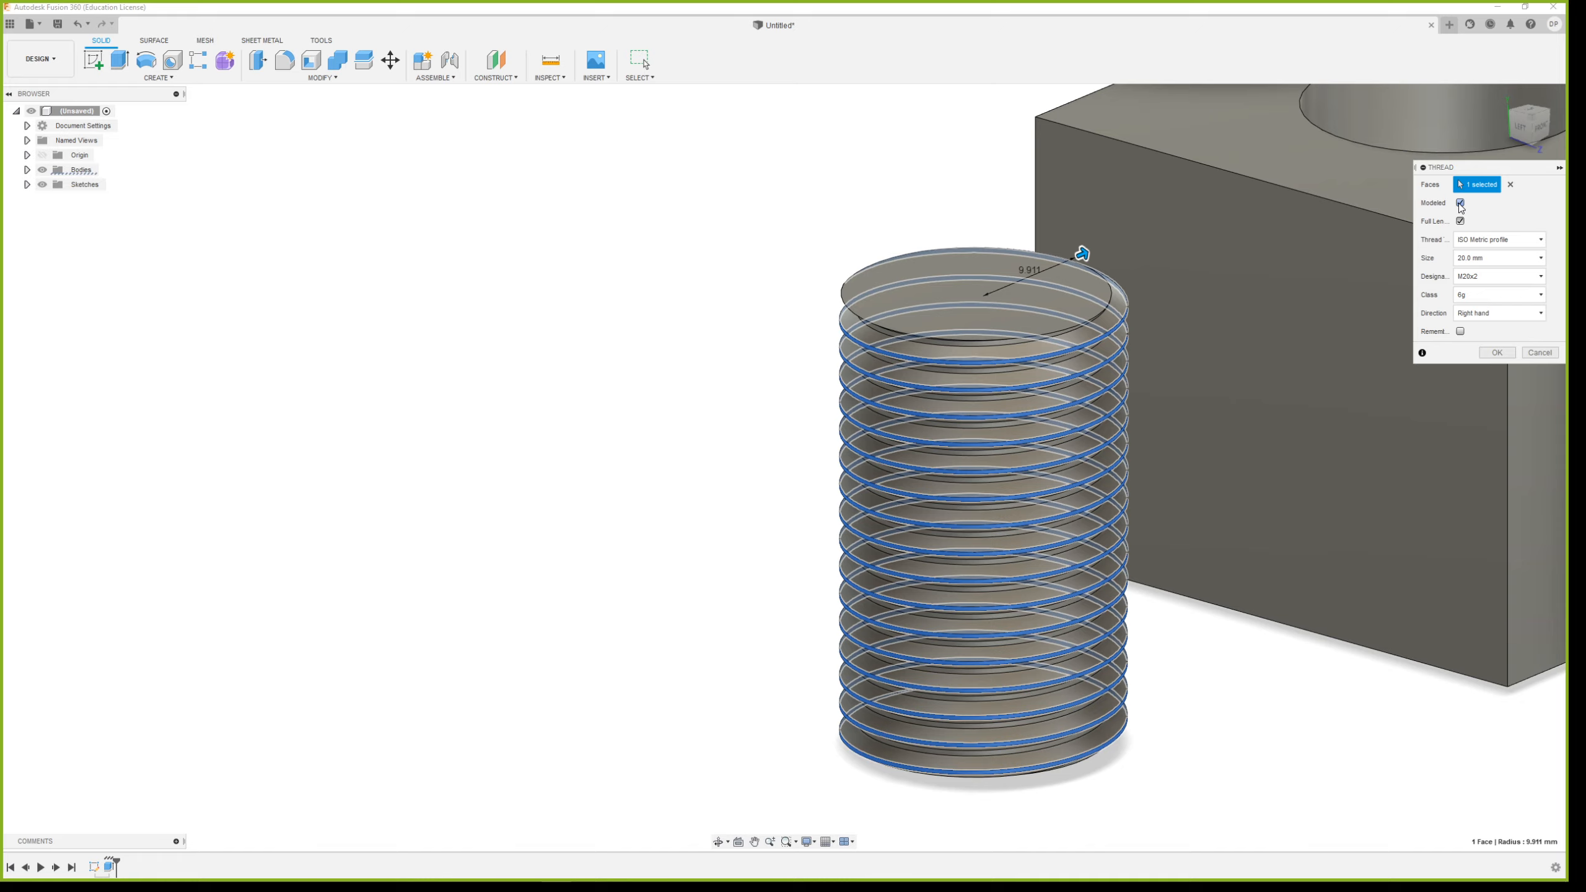
pyautogui.keyDown('shift'); pyautogui.moveTo(1098, 535); pyautogui.dragTo(1155, 587, button='middle'); pyautogui.keyUp('shift')
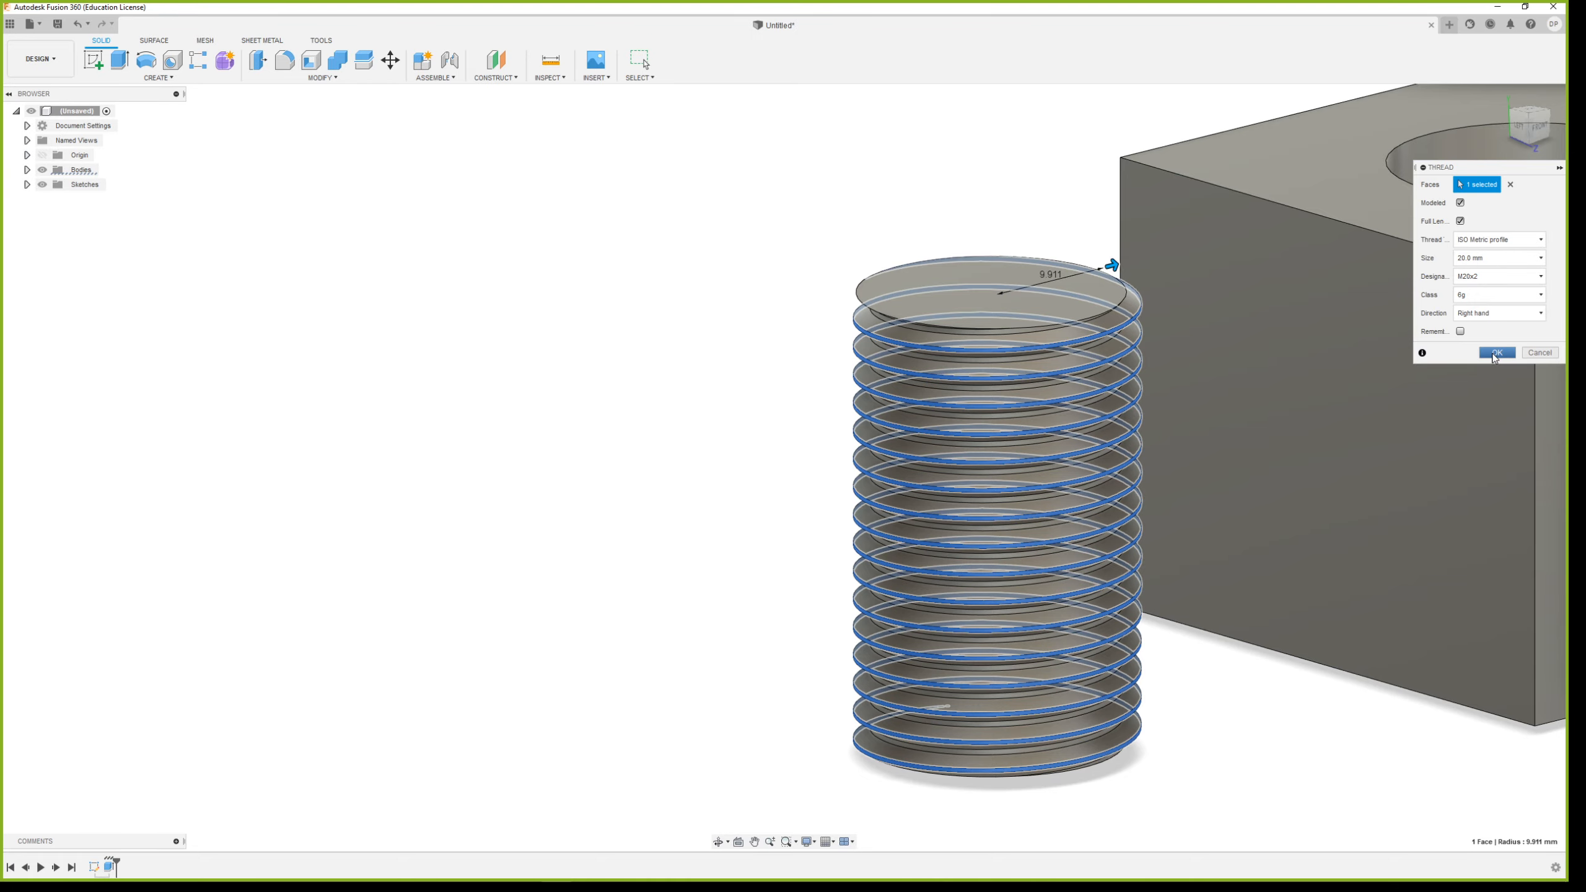
pyautogui.click(1497, 353)
pyautogui.keyDown('shift'); pyautogui.moveTo(1299, 566); pyautogui.dragTo(1254, 536, button='middle'); pyautogui.keyUp('shift')
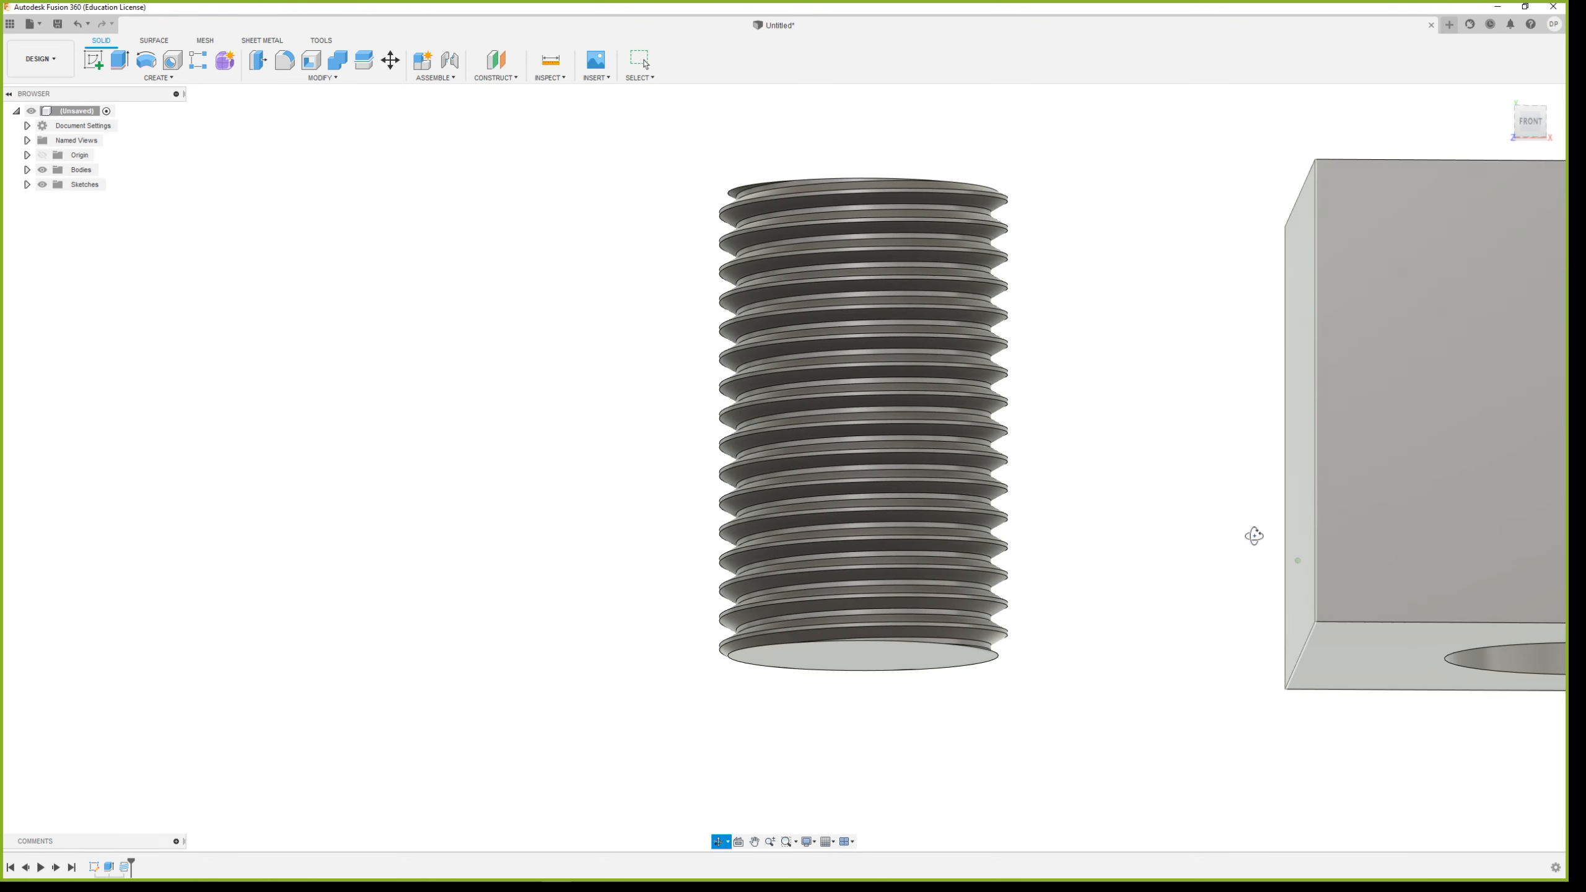
pyautogui.scroll(7, 940, 581)
pyautogui.scroll(-5, 1115, 597)
# Add a full-length modeled M20x2.5 ISO Metric thread to the inside of the block's hole
pyautogui.keyDown('shift'); pyautogui.moveTo(1144, 490); pyautogui.dragTo(1252, 587, button='middle'); pyautogui.keyUp('shift')
pyautogui.scroll(-7, 971, 607)
pyautogui.scroll(2, 1432, 388)
pyautogui.scroll(4, 1140, 586)
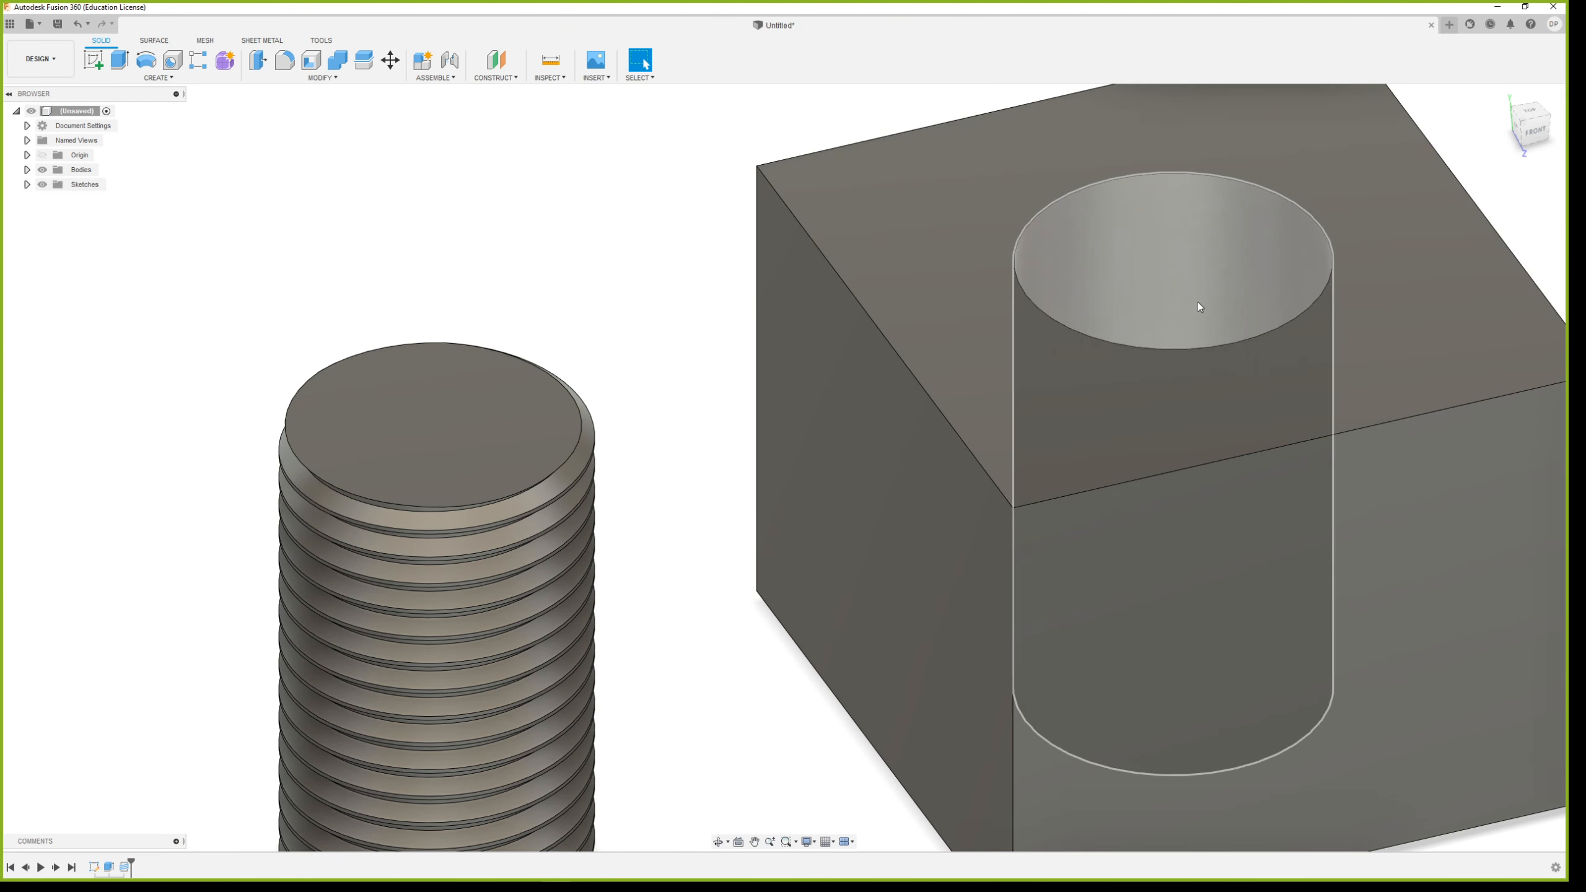
pyautogui.click(158, 77)
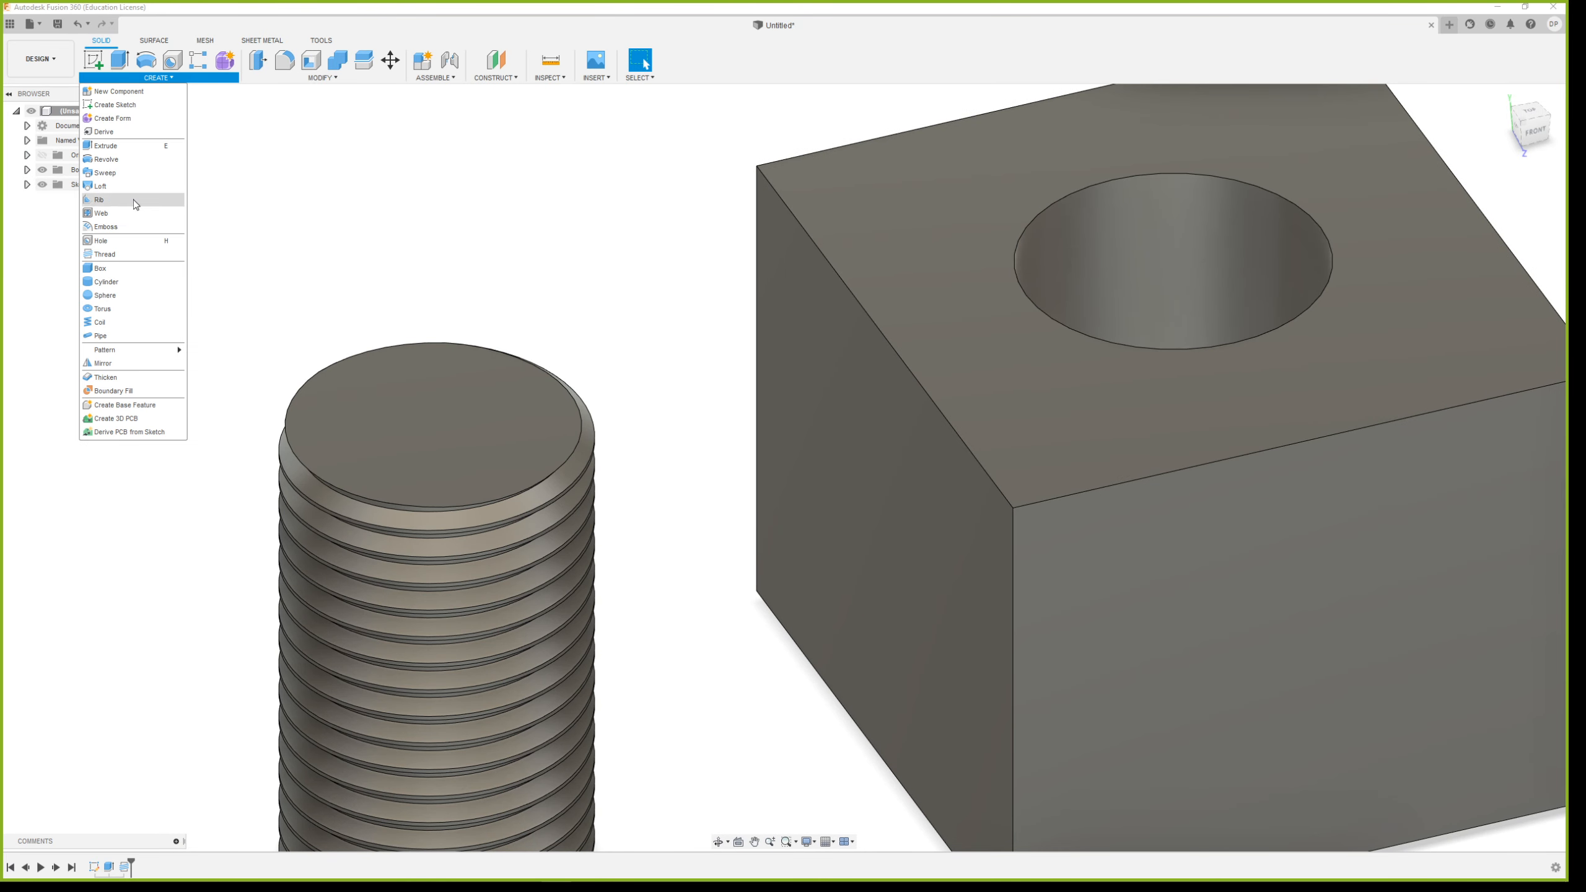
pyautogui.click(109, 252)
pyautogui.click(1138, 263)
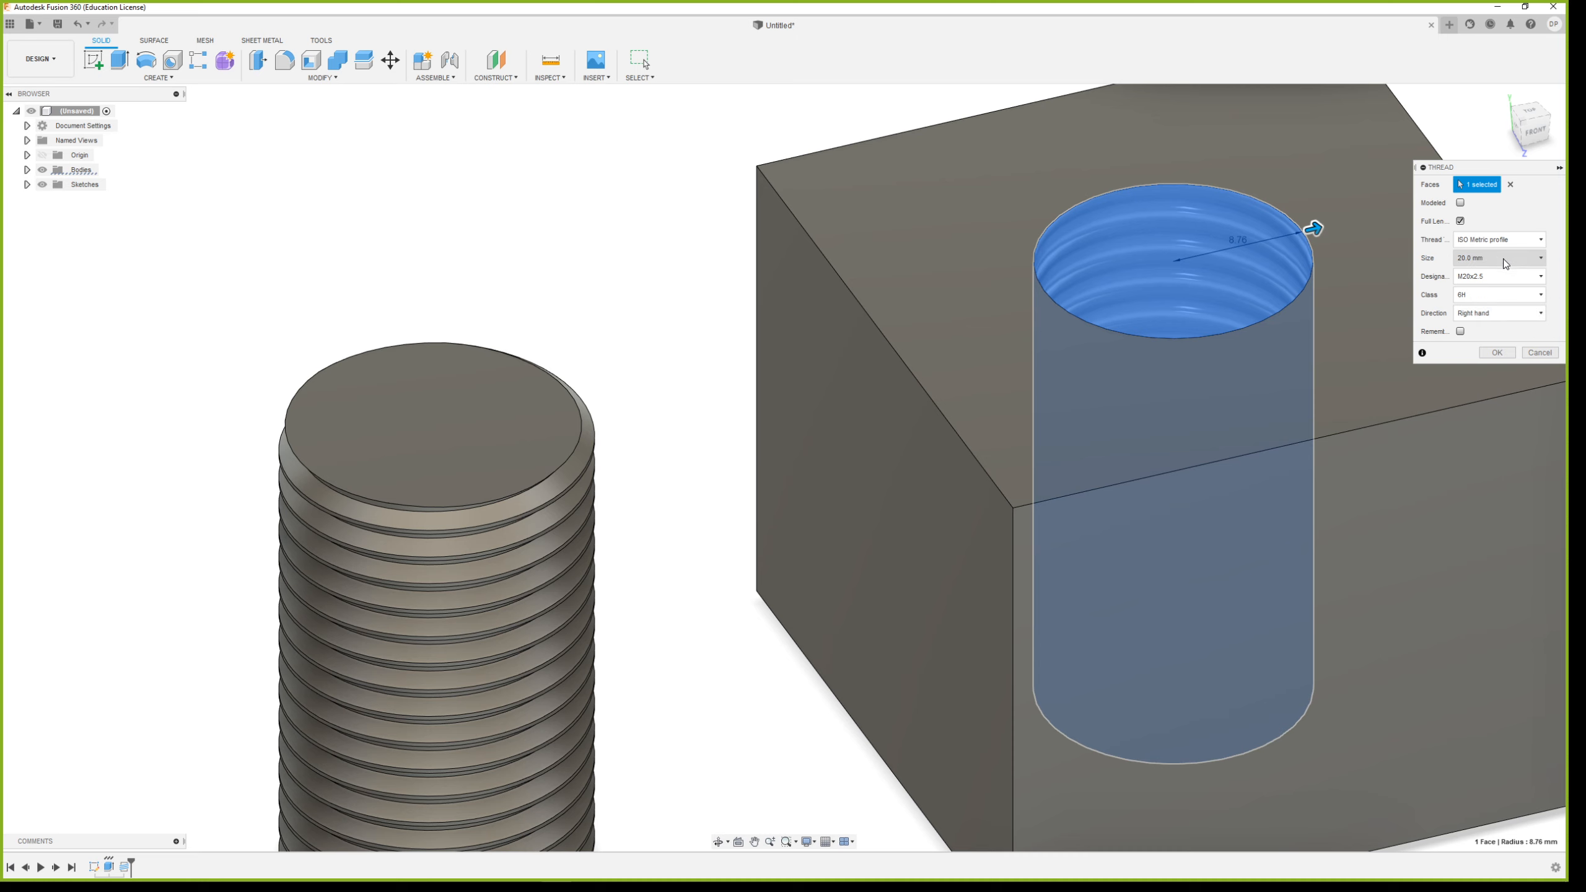
pyautogui.click(1461, 203)
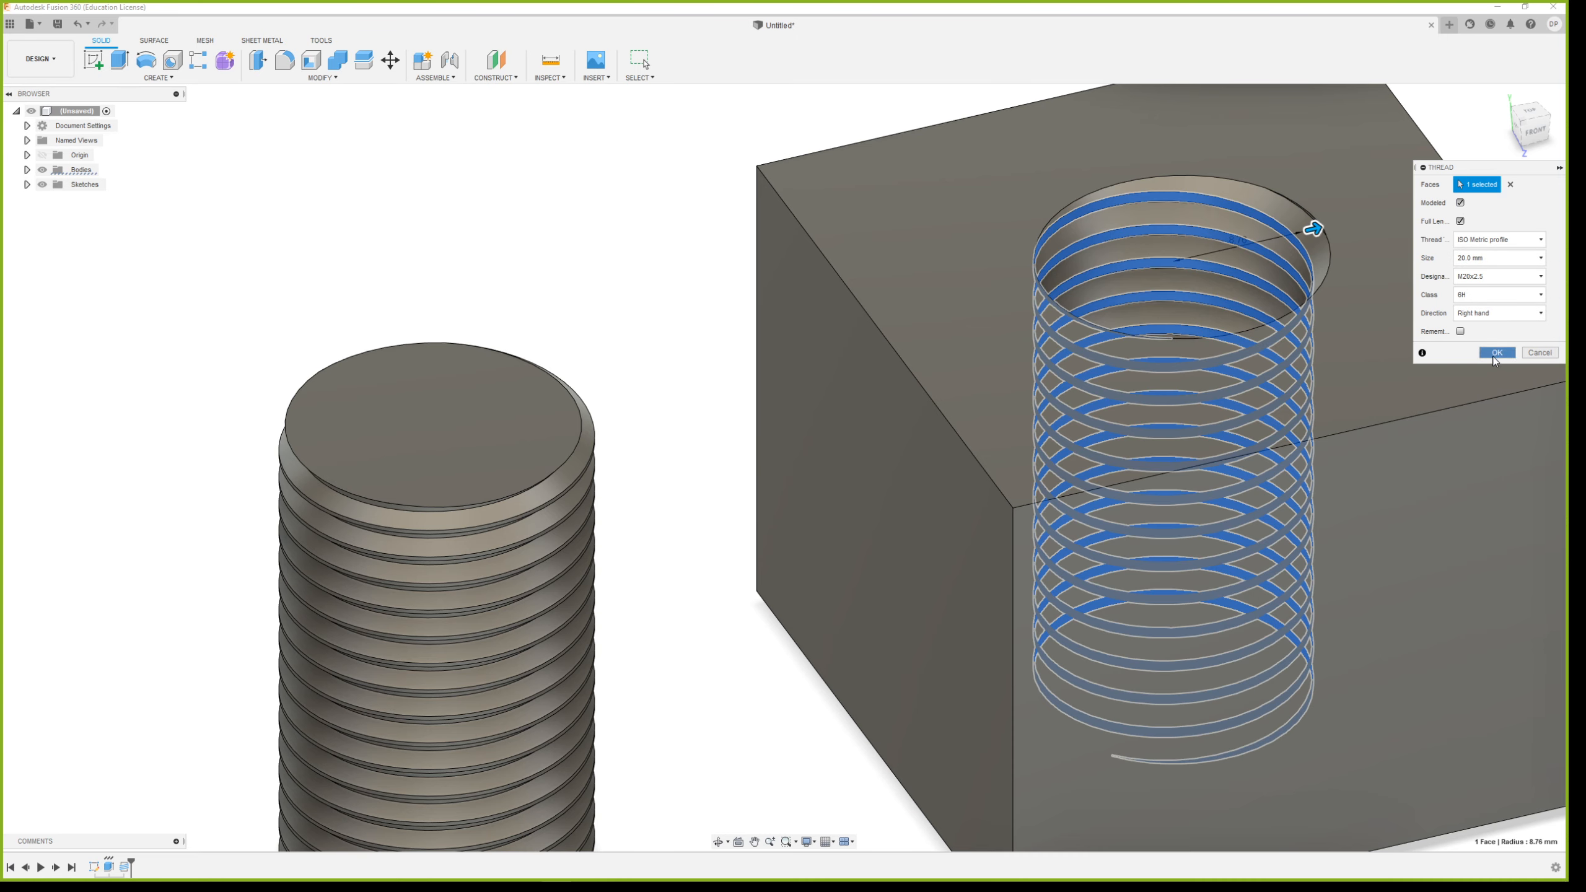
pyautogui.click(1497, 353)
pyautogui.keyDown('shift'); pyautogui.moveTo(1133, 524); pyautogui.dragTo(1311, 361, button='middle'); pyautogui.keyUp('shift')
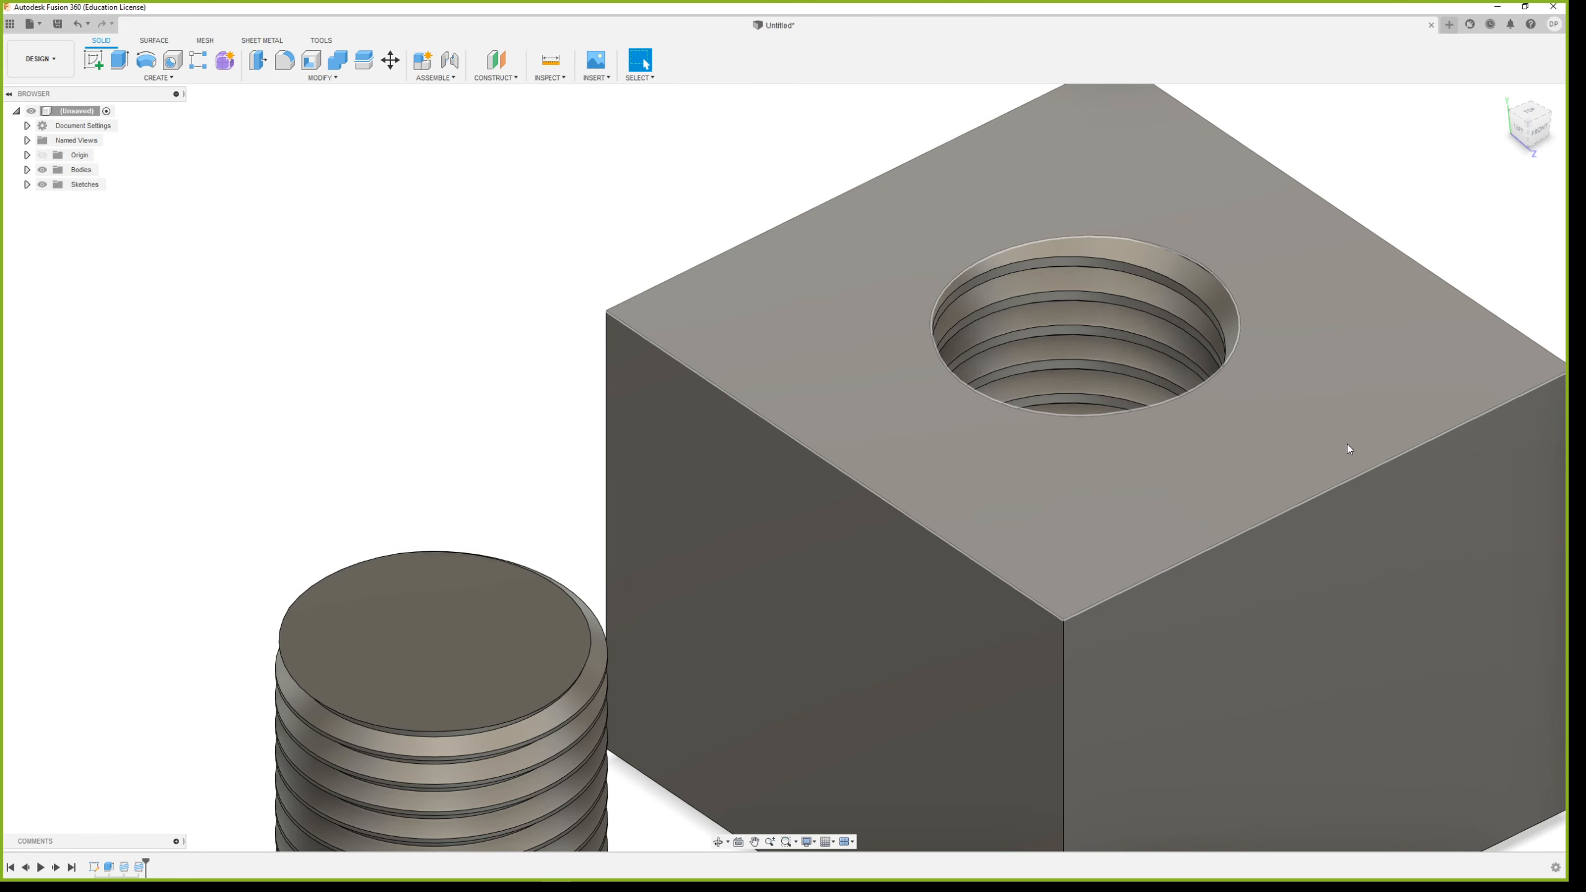
# Sketch a circle about 100 mm in diameter on the horizontal plane, well clear of the threaded cylinder and on its side away from the block
pyautogui.scroll(-10, 1108, 619)
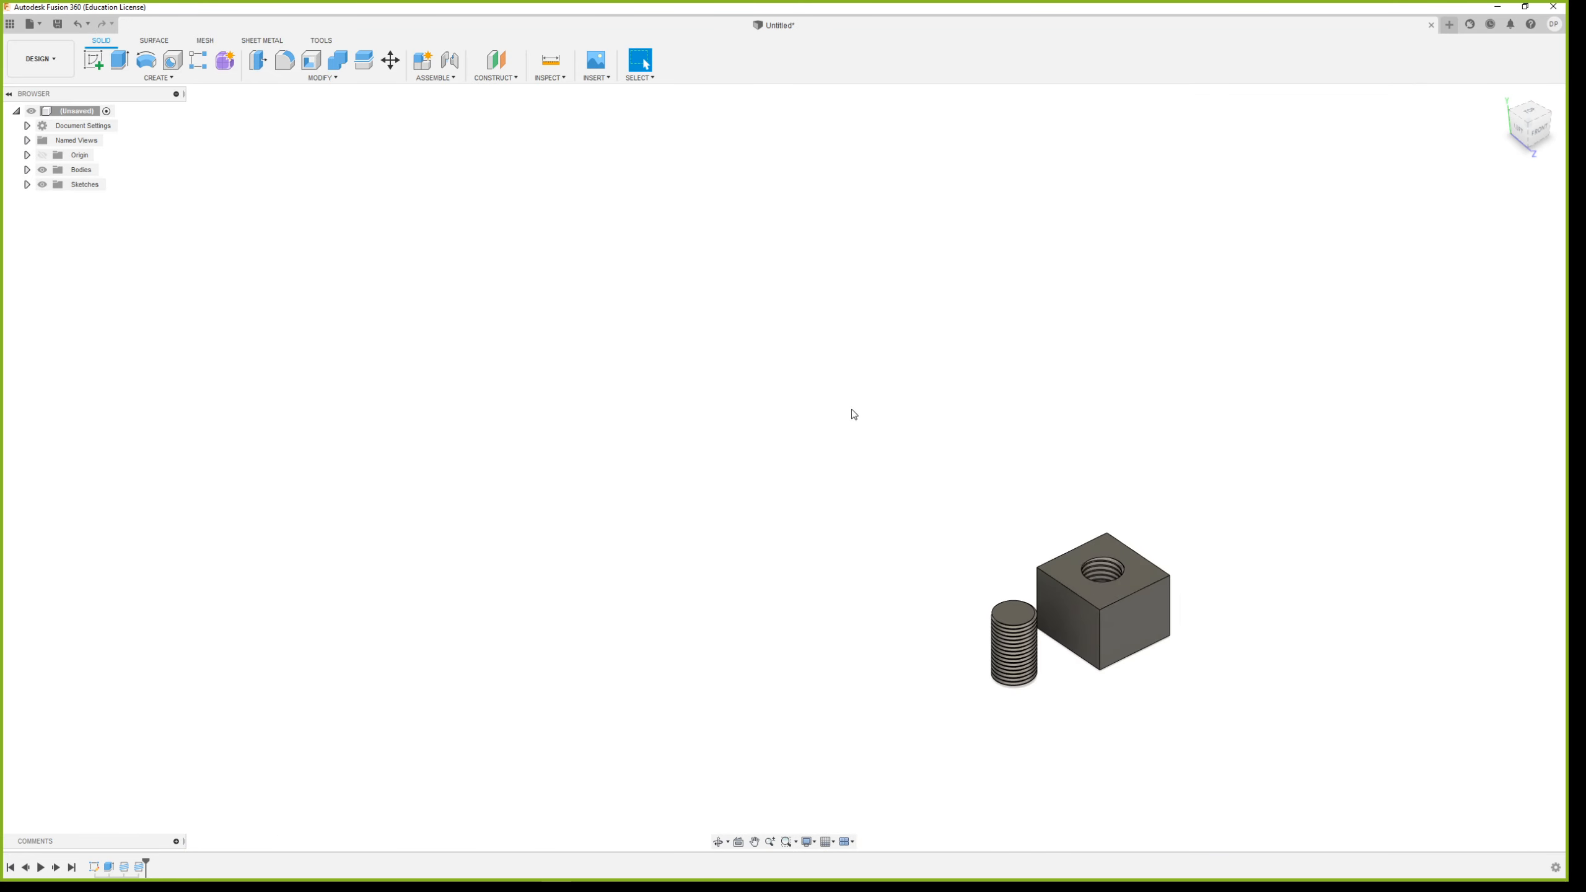
pyautogui.scroll(-3, 864, 389)
pyautogui.scroll(3, 773, 650)
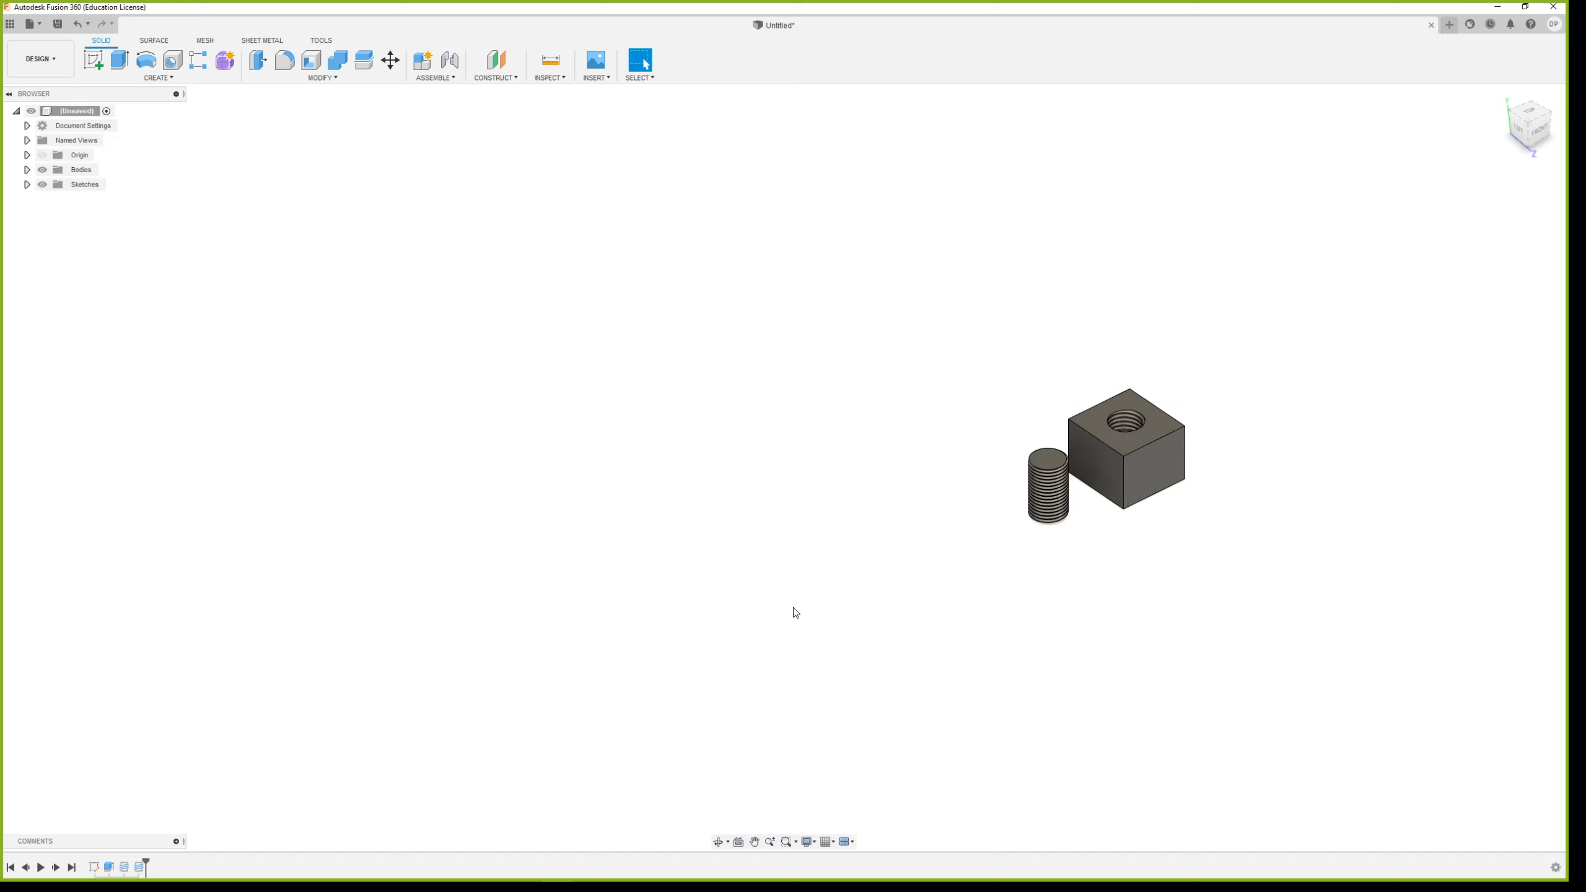
pyautogui.click(93, 59)
pyautogui.click(1151, 483)
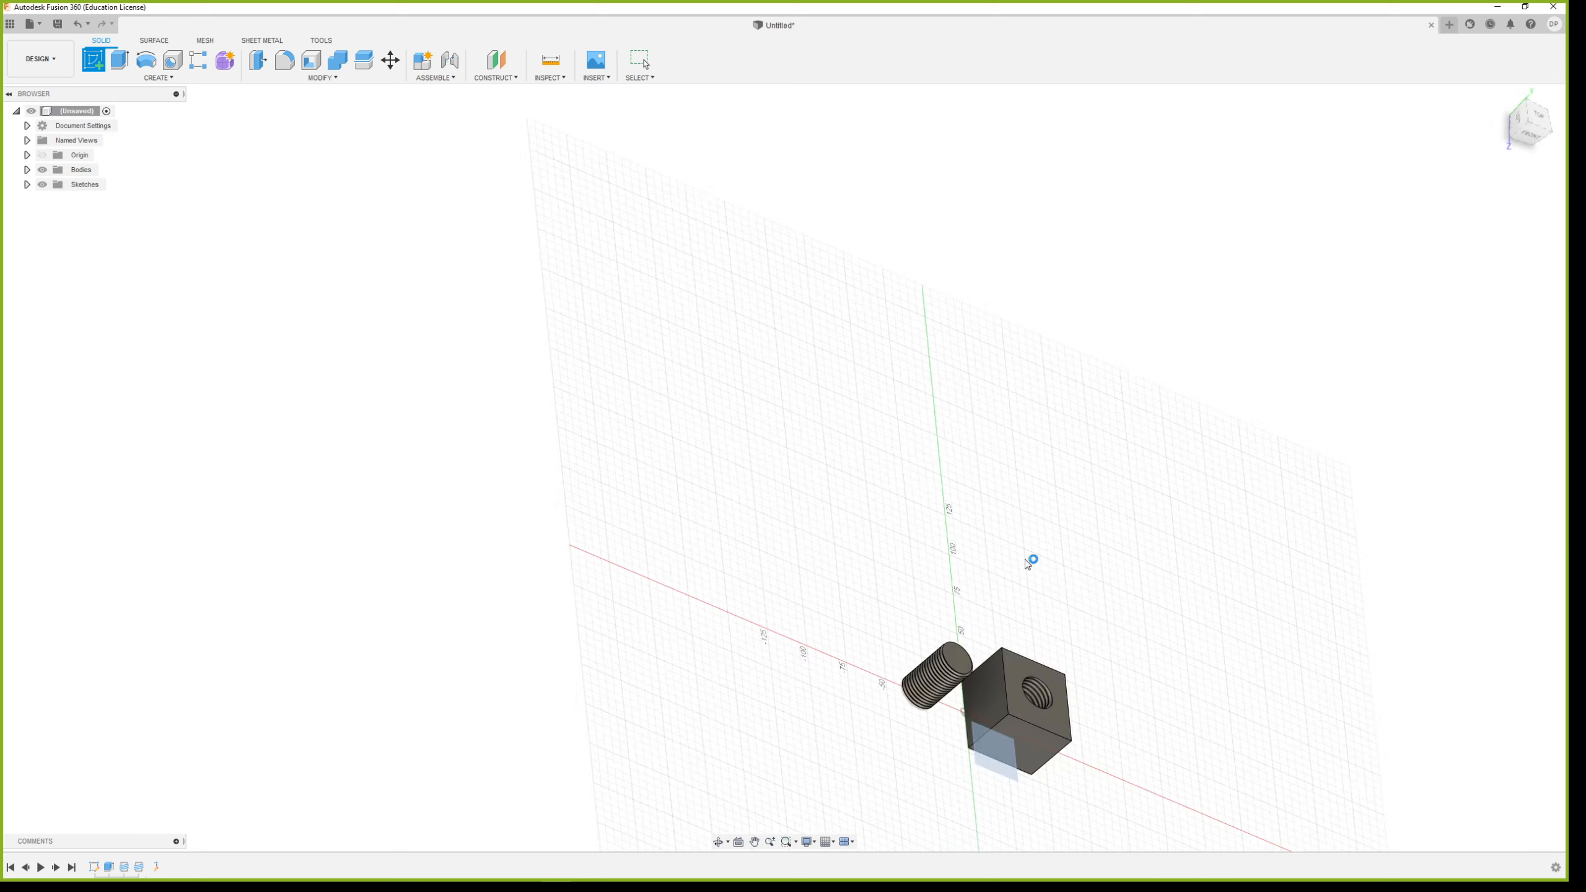
pyautogui.scroll(-2, 405, 452)
pyautogui.scroll(5, 134, 329)
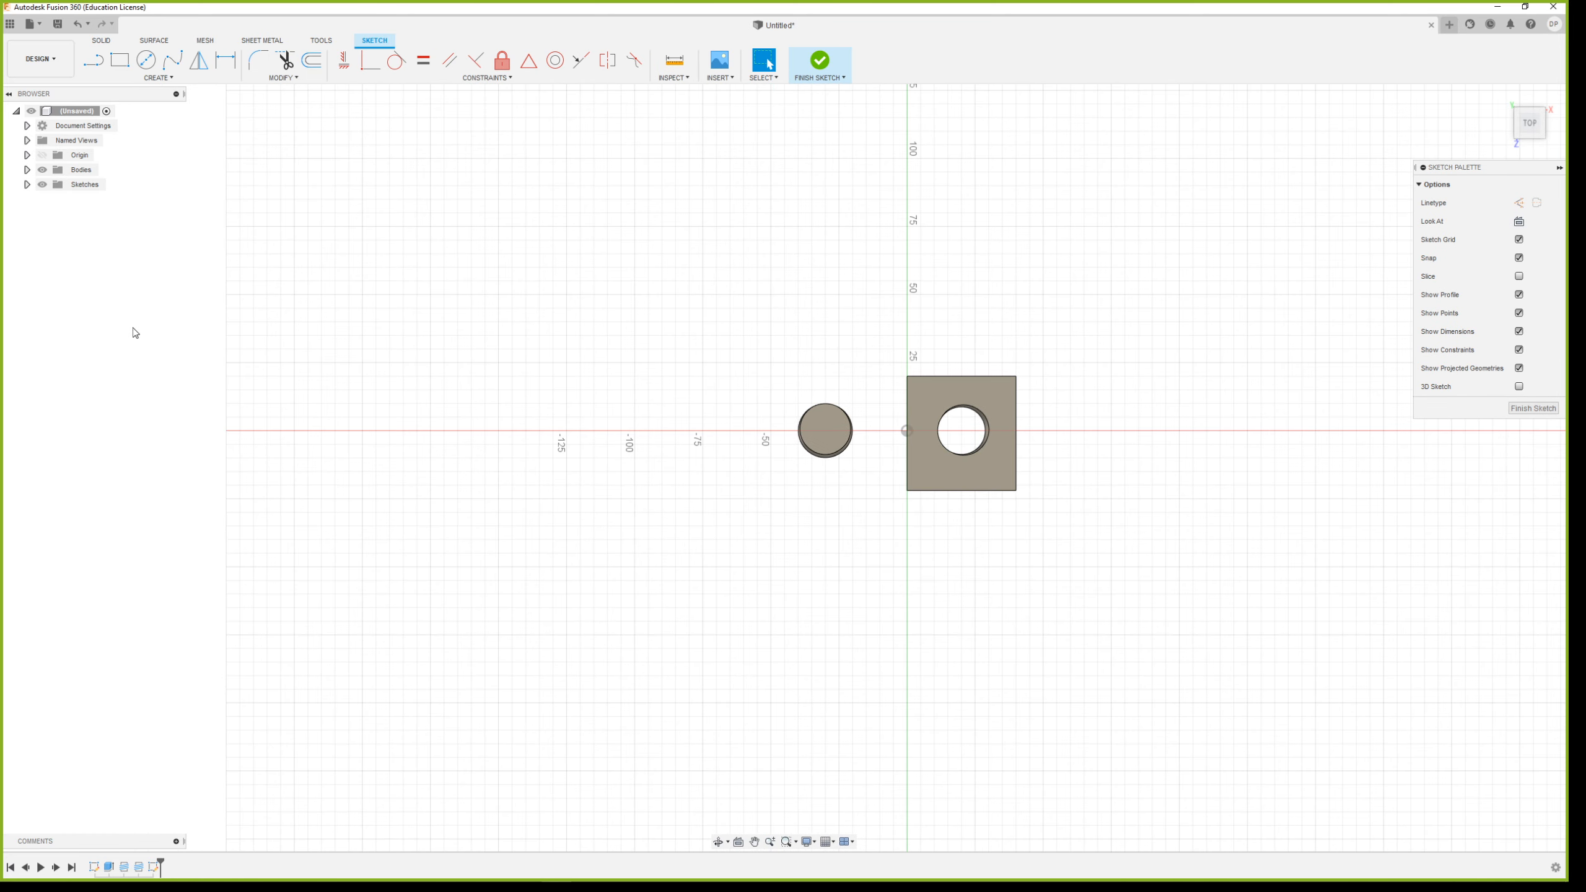
pyautogui.press('c')
pyautogui.click(704, 491)
pyautogui.click(704, 281)
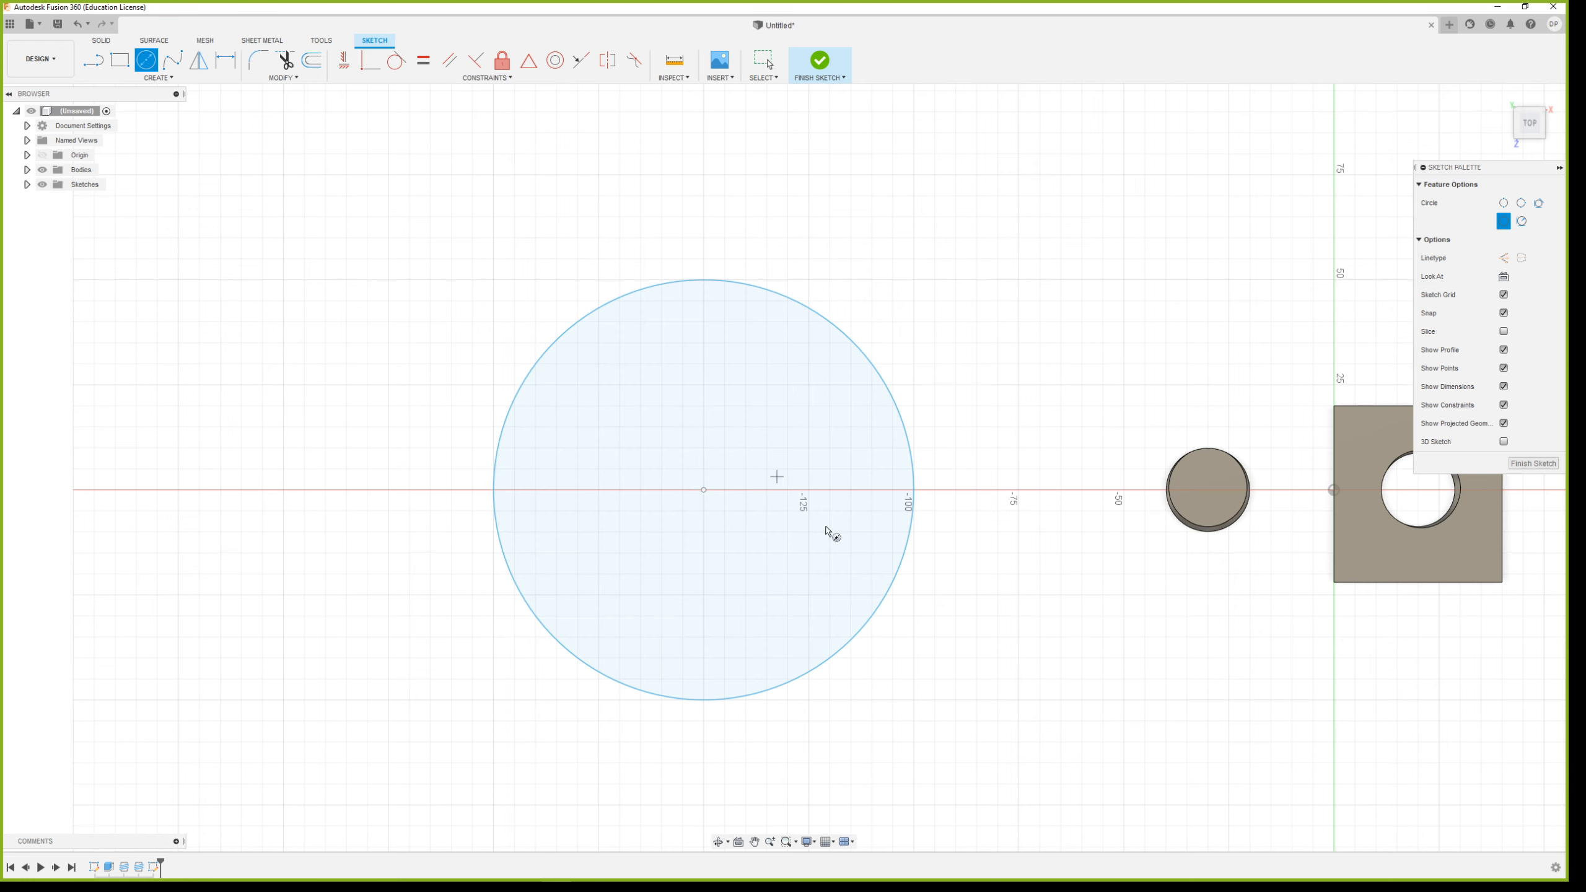
# Finish the sketch and extrude the large circle 90 mm upward as a new body
pyautogui.keyDown('shift'); pyautogui.moveTo(828, 532); pyautogui.dragTo(882, 486, button='middle'); pyautogui.keyUp('shift')
pyautogui.click(817, 59)
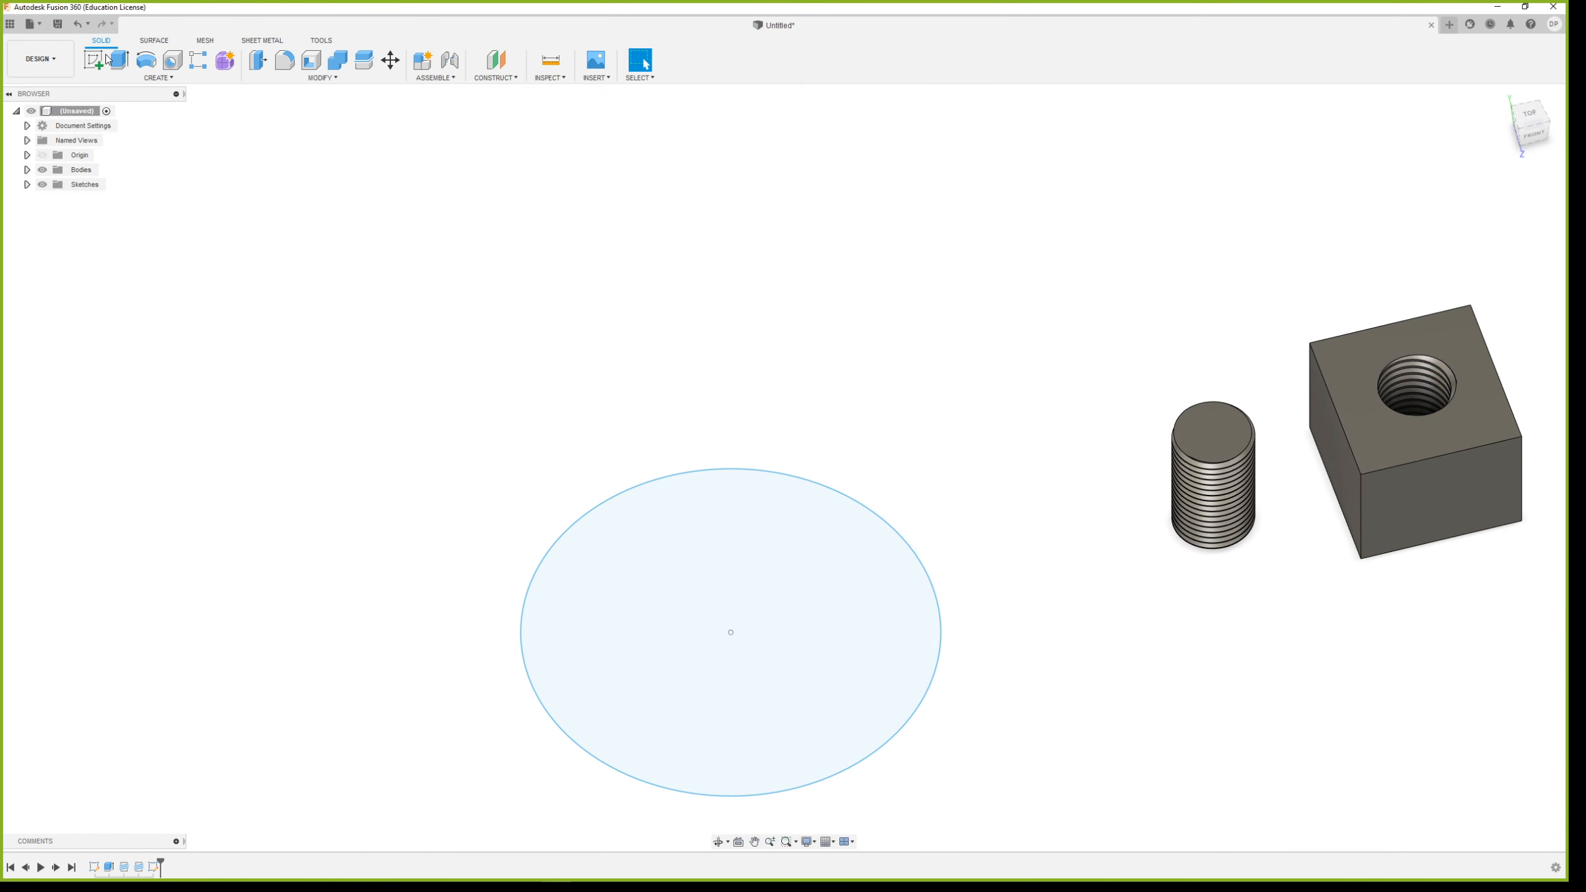
pyautogui.click(121, 60)
pyautogui.moveTo(726, 625); pyautogui.dragTo(734, 385)
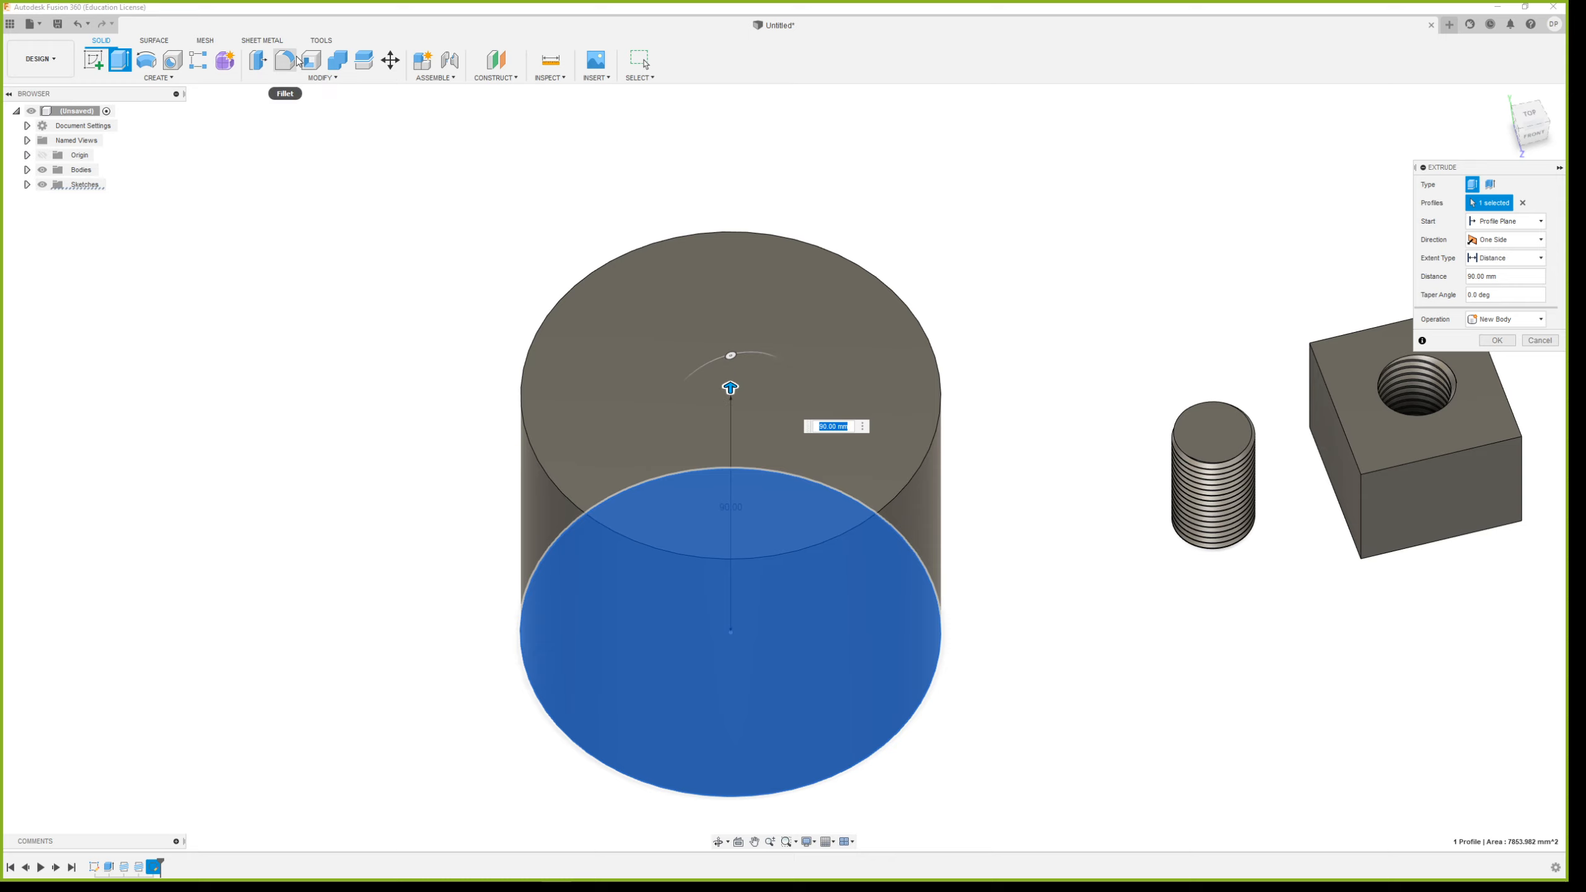
# Sketch a slightly smaller concentric circle on the large cylinder's top face, leaving a thin ring around it
pyautogui.click(94, 59)
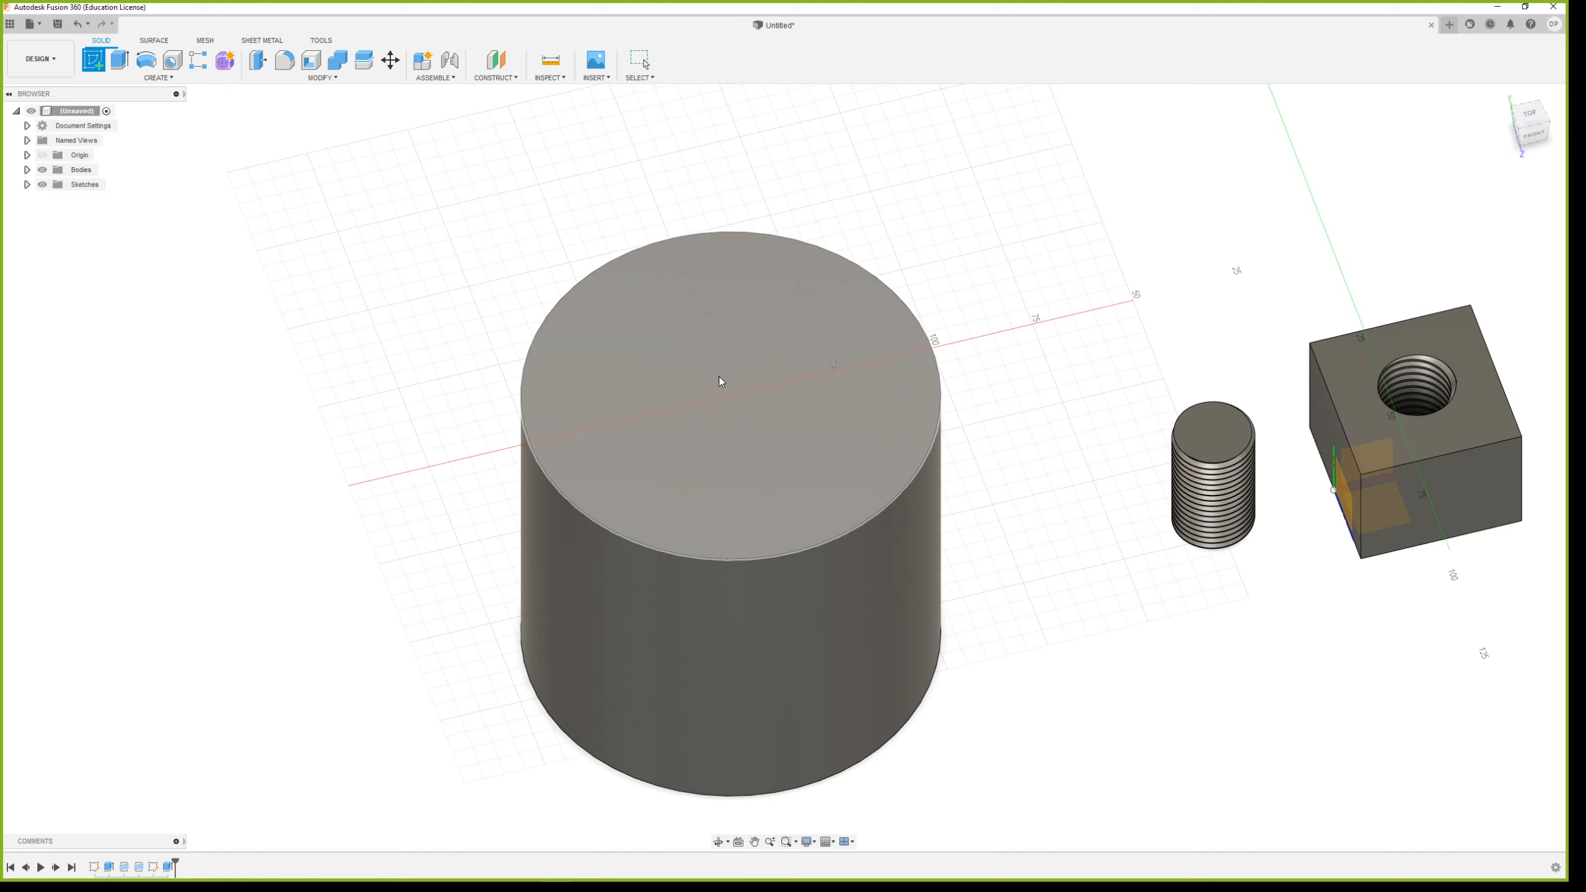
pyautogui.click(715, 391)
pyautogui.click(146, 59)
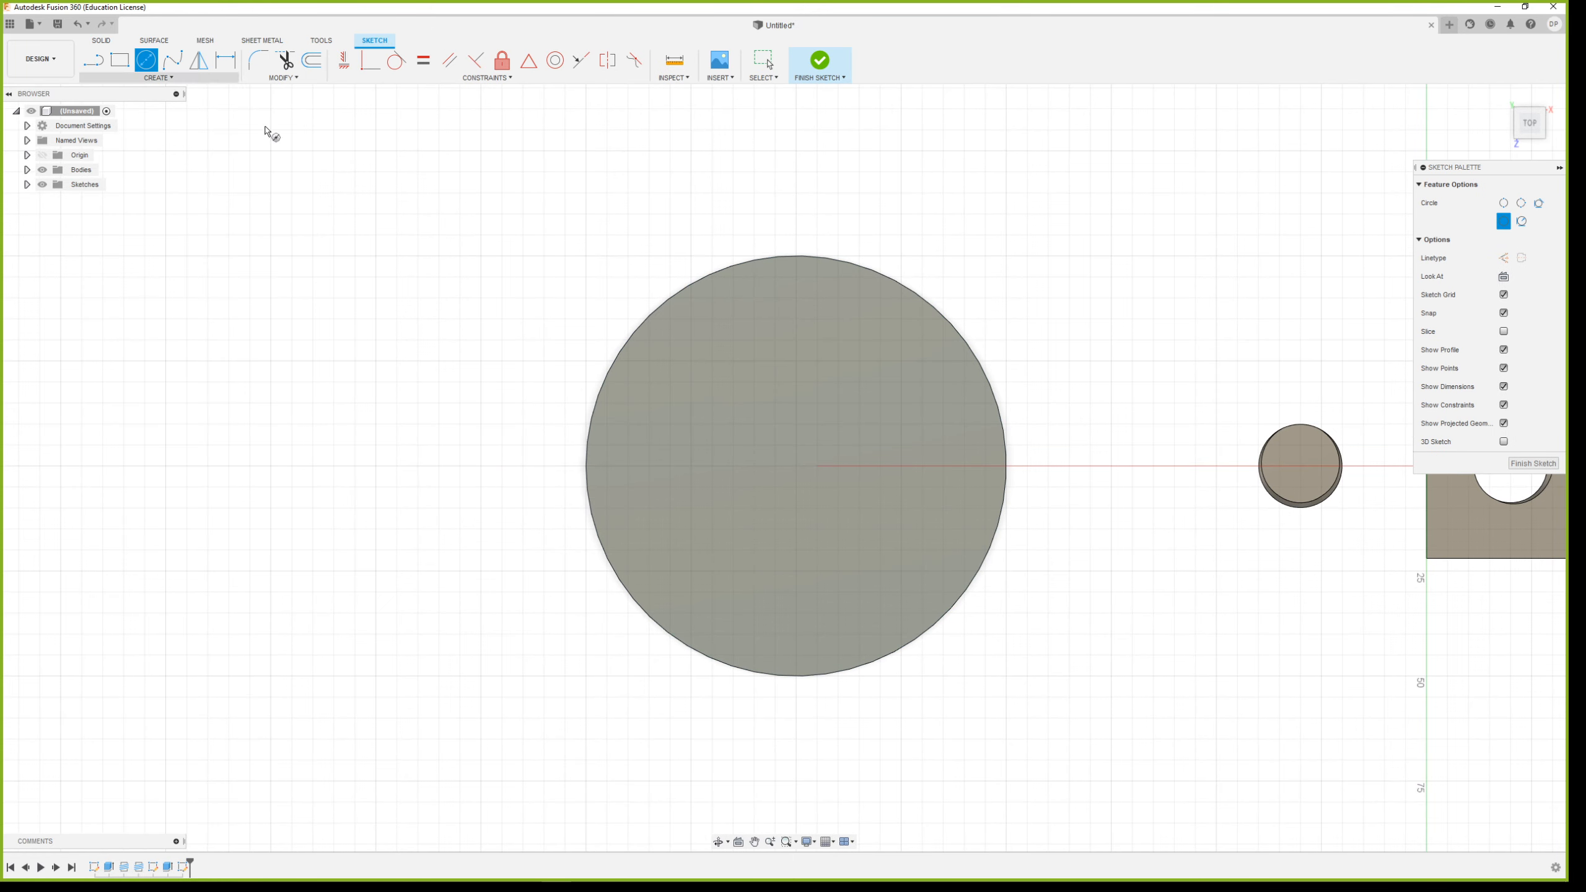
pyautogui.click(796, 466)
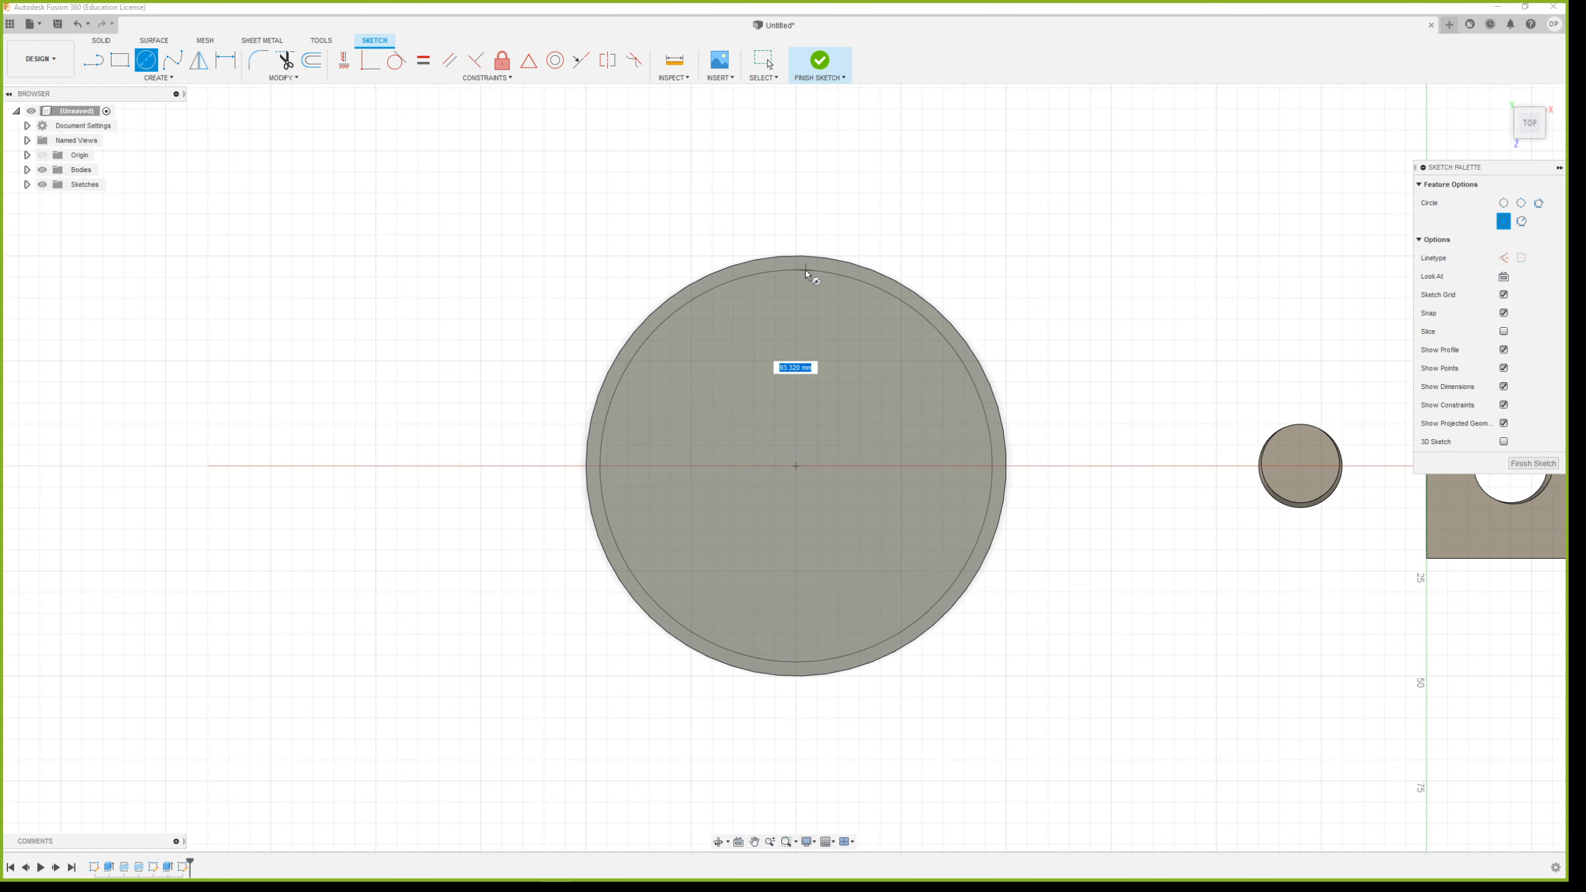
pyautogui.click(797, 282)
pyautogui.keyDown('shift'); pyautogui.moveTo(873, 489); pyautogui.dragTo(941, 450, button='middle'); pyautogui.keyUp('shift')
pyautogui.scroll(-3, 653, 395)
pyautogui.scroll(3, 808, 609)
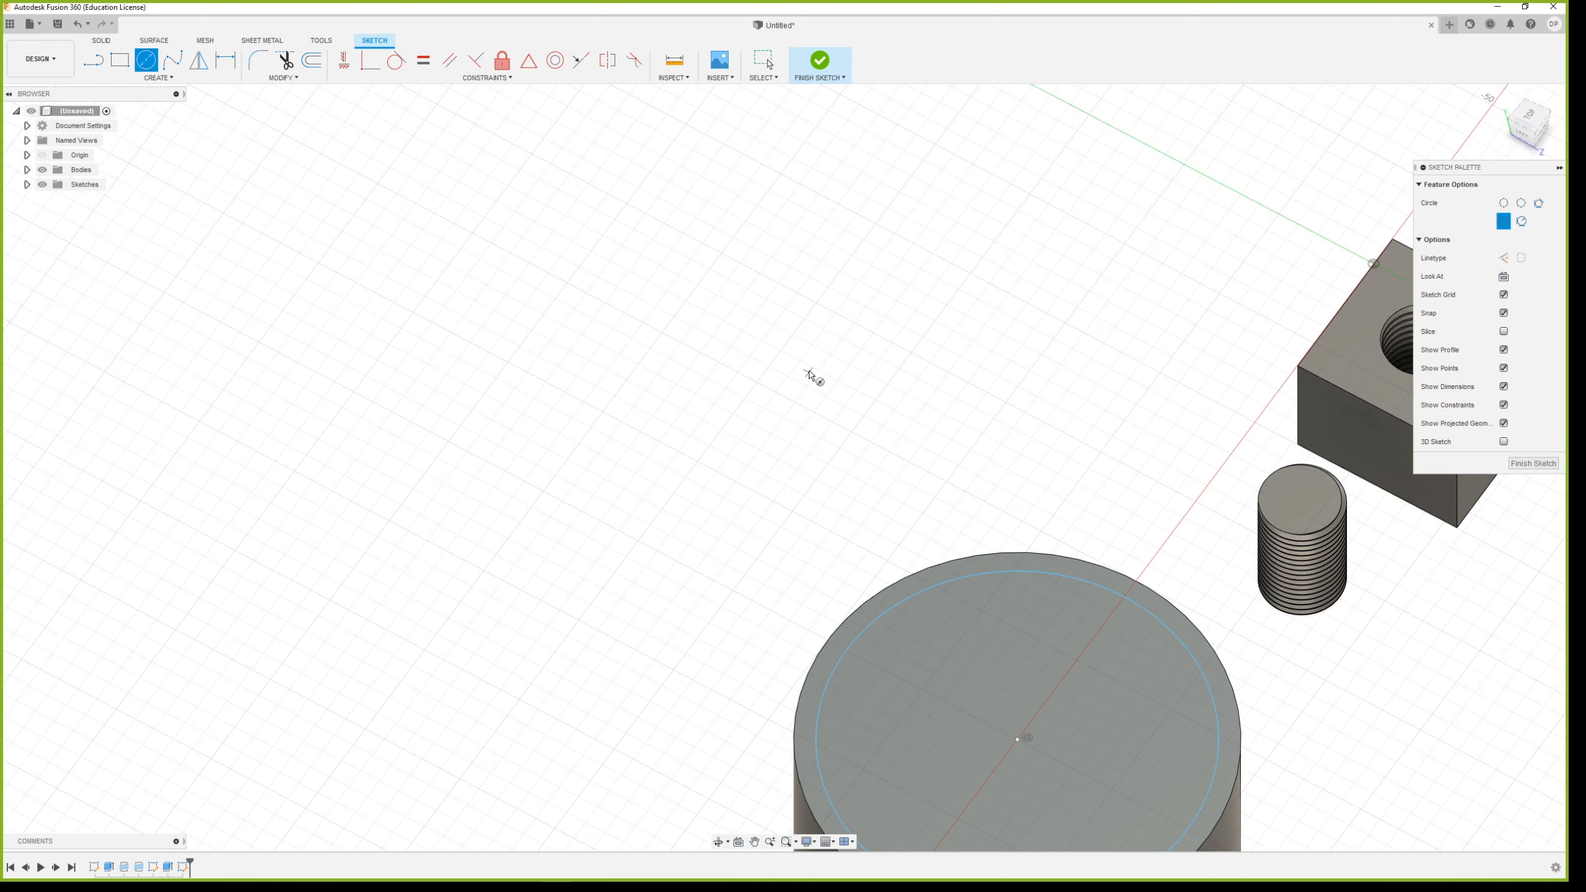
pyautogui.scroll(-3, 810, 380)
pyautogui.scroll(4, 823, 719)
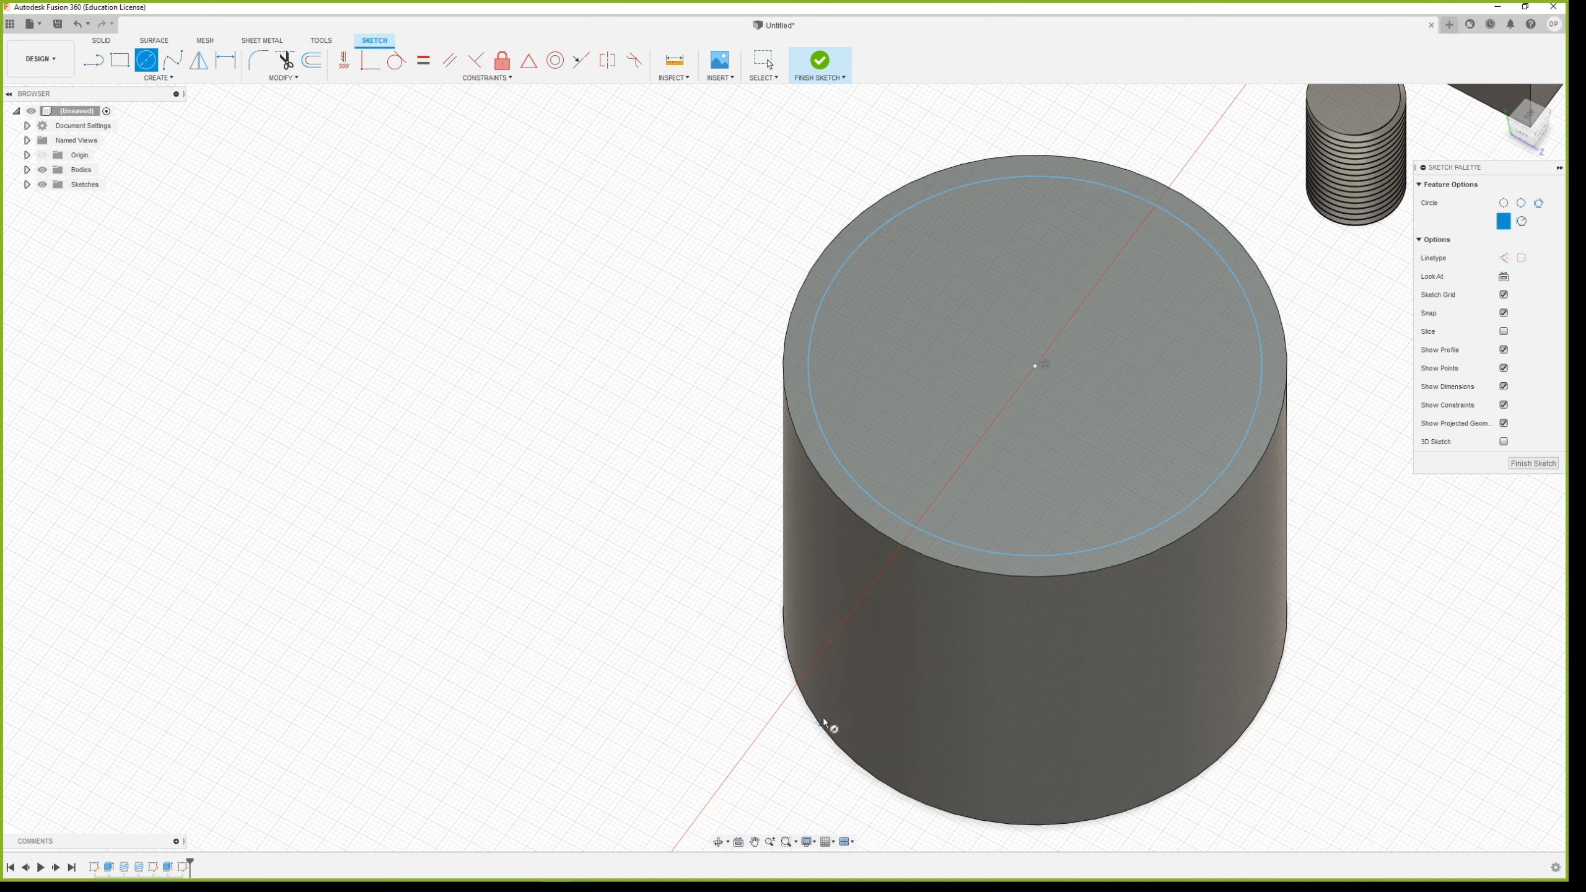
# Finish the sketch and extrude the inner circle a short distance upward, forming a raised neck joined to the large cylinder
pyautogui.click(819, 63)
pyautogui.press('e')
pyautogui.click(1022, 377)
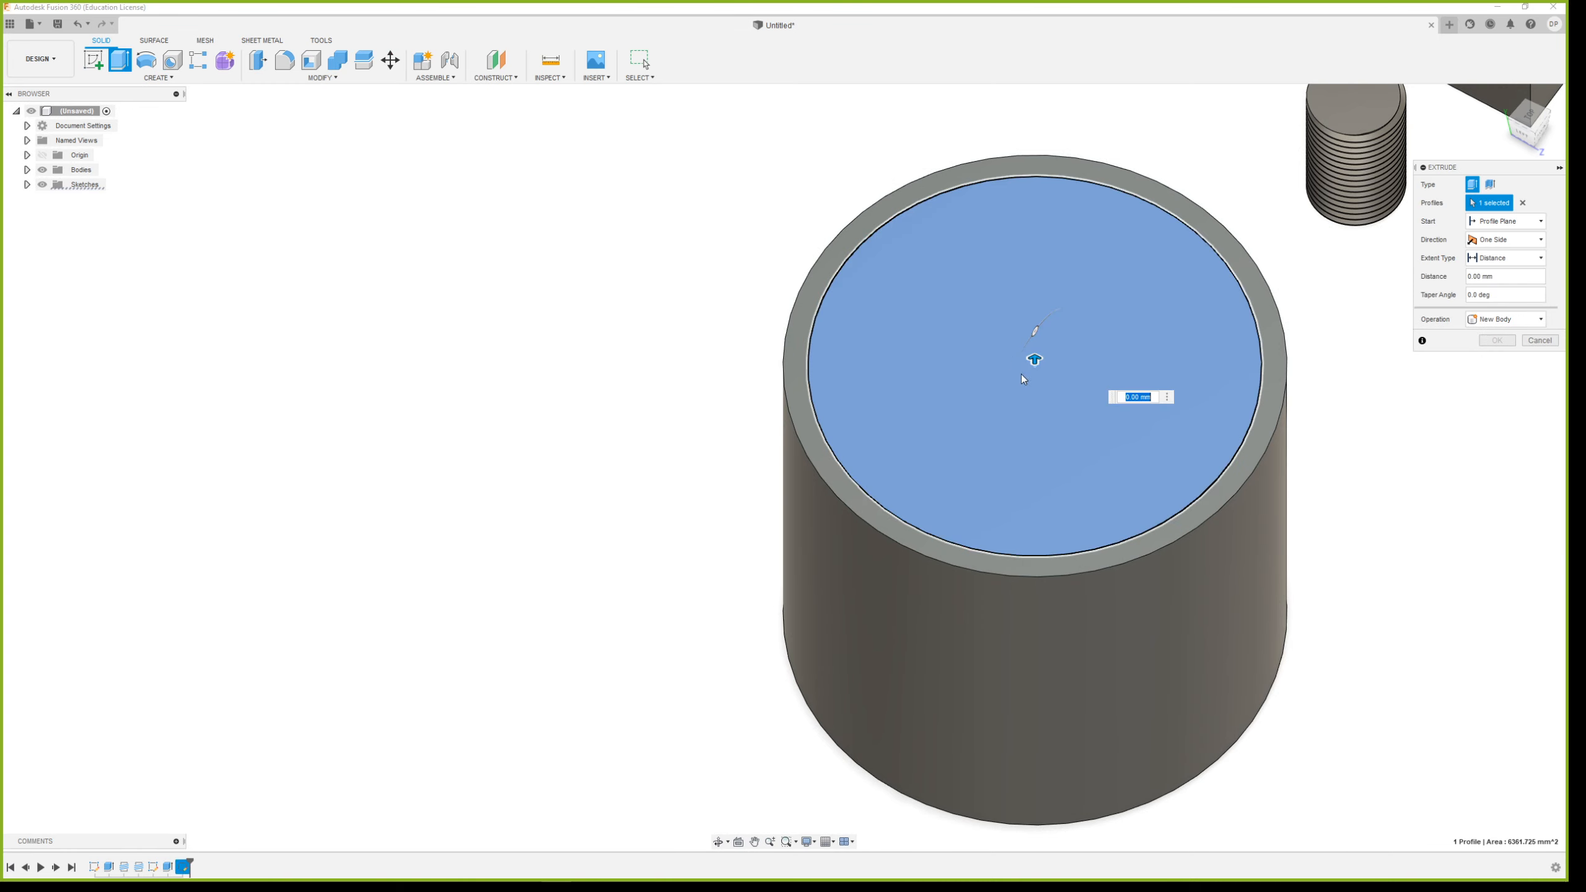
pyautogui.moveTo(1034, 359); pyautogui.dragTo(1033, 329)
pyautogui.keyDown('shift'); pyautogui.moveTo(1104, 463); pyautogui.dragTo(1079, 423, button='middle'); pyautogui.keyUp('shift')
pyautogui.scroll(-4, 1099, 611)
pyautogui.scroll(3, 1118, 600)
pyautogui.click(1490, 339)
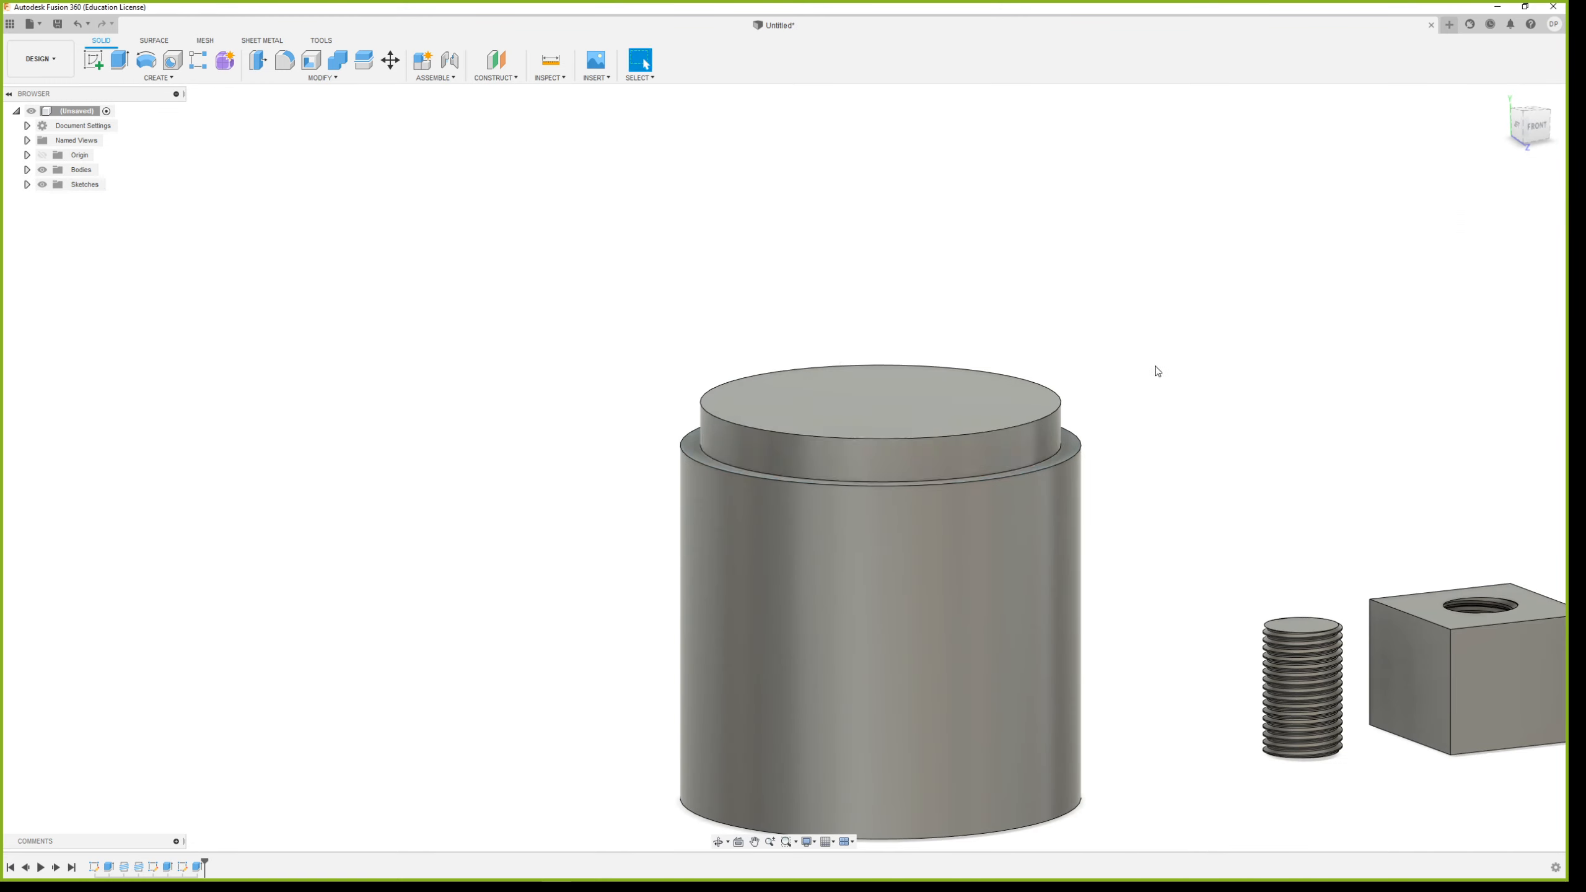
# Shell the large cylinder from the neck's top face with an inside thickness of 1 mm
pyautogui.keyDown('shift'); pyautogui.moveTo(1154, 365); pyautogui.dragTo(1118, 379, button='middle'); pyautogui.keyUp('shift')
pyautogui.click(310, 60)
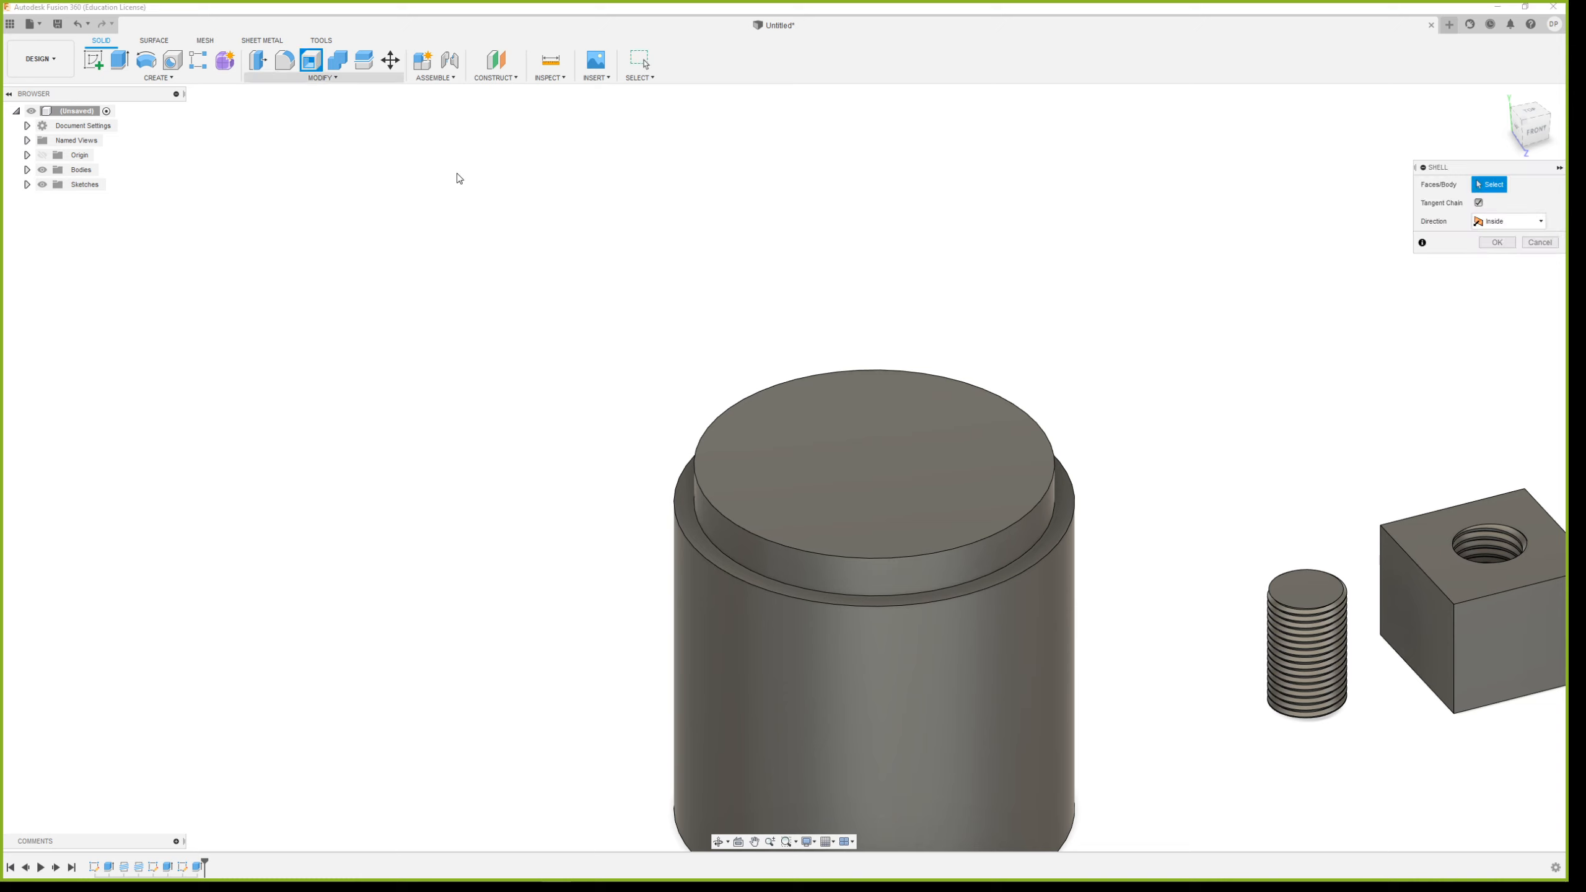
pyautogui.click(821, 473)
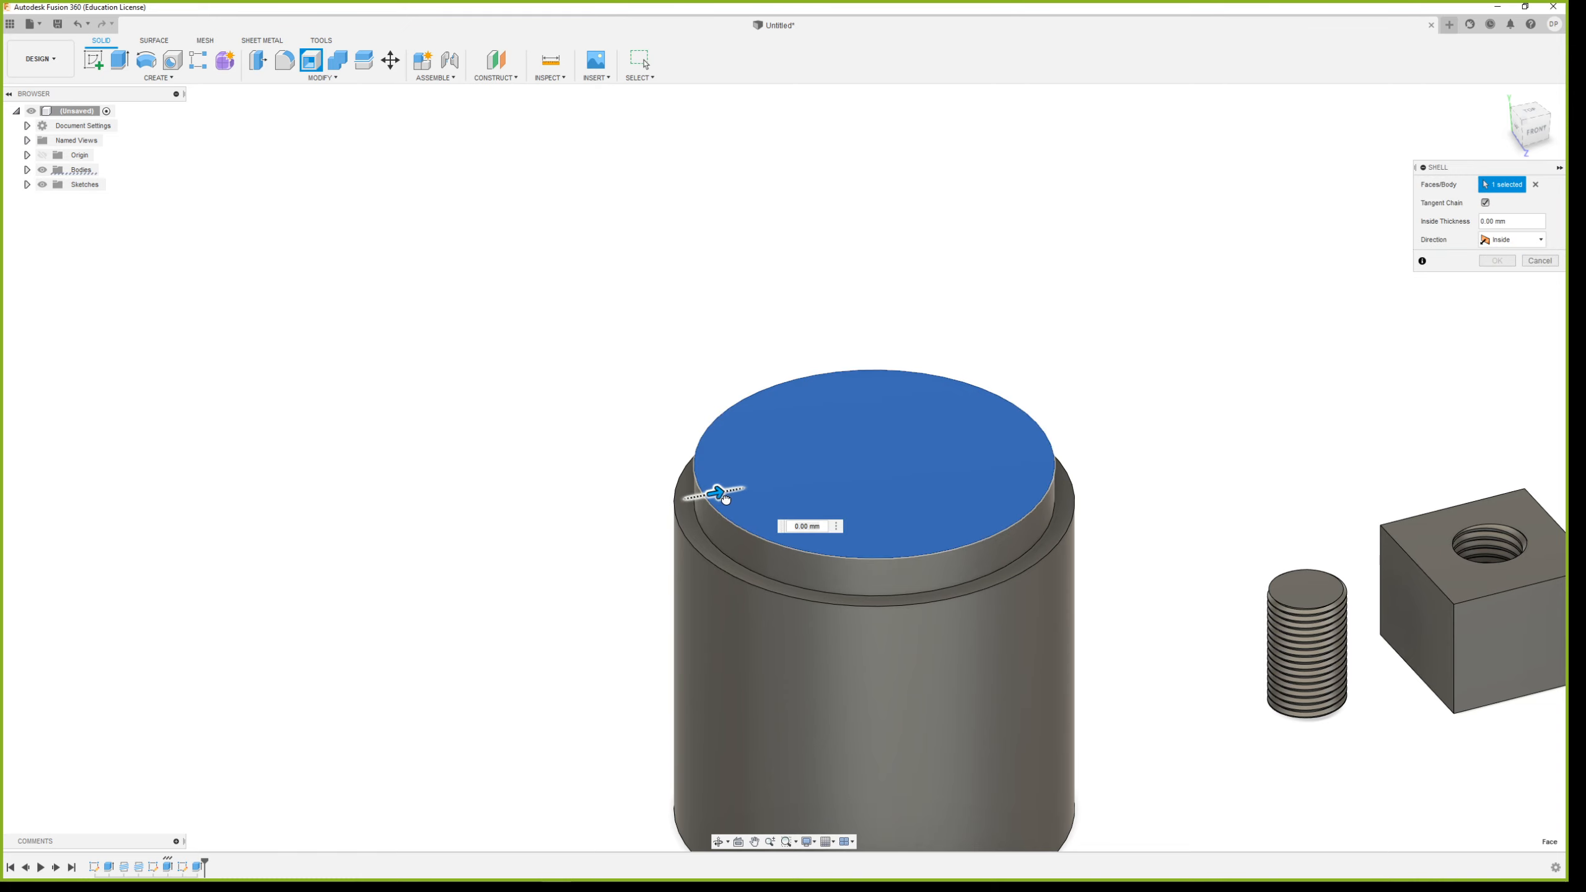
pyautogui.moveTo(724, 498); pyautogui.dragTo(733, 488)
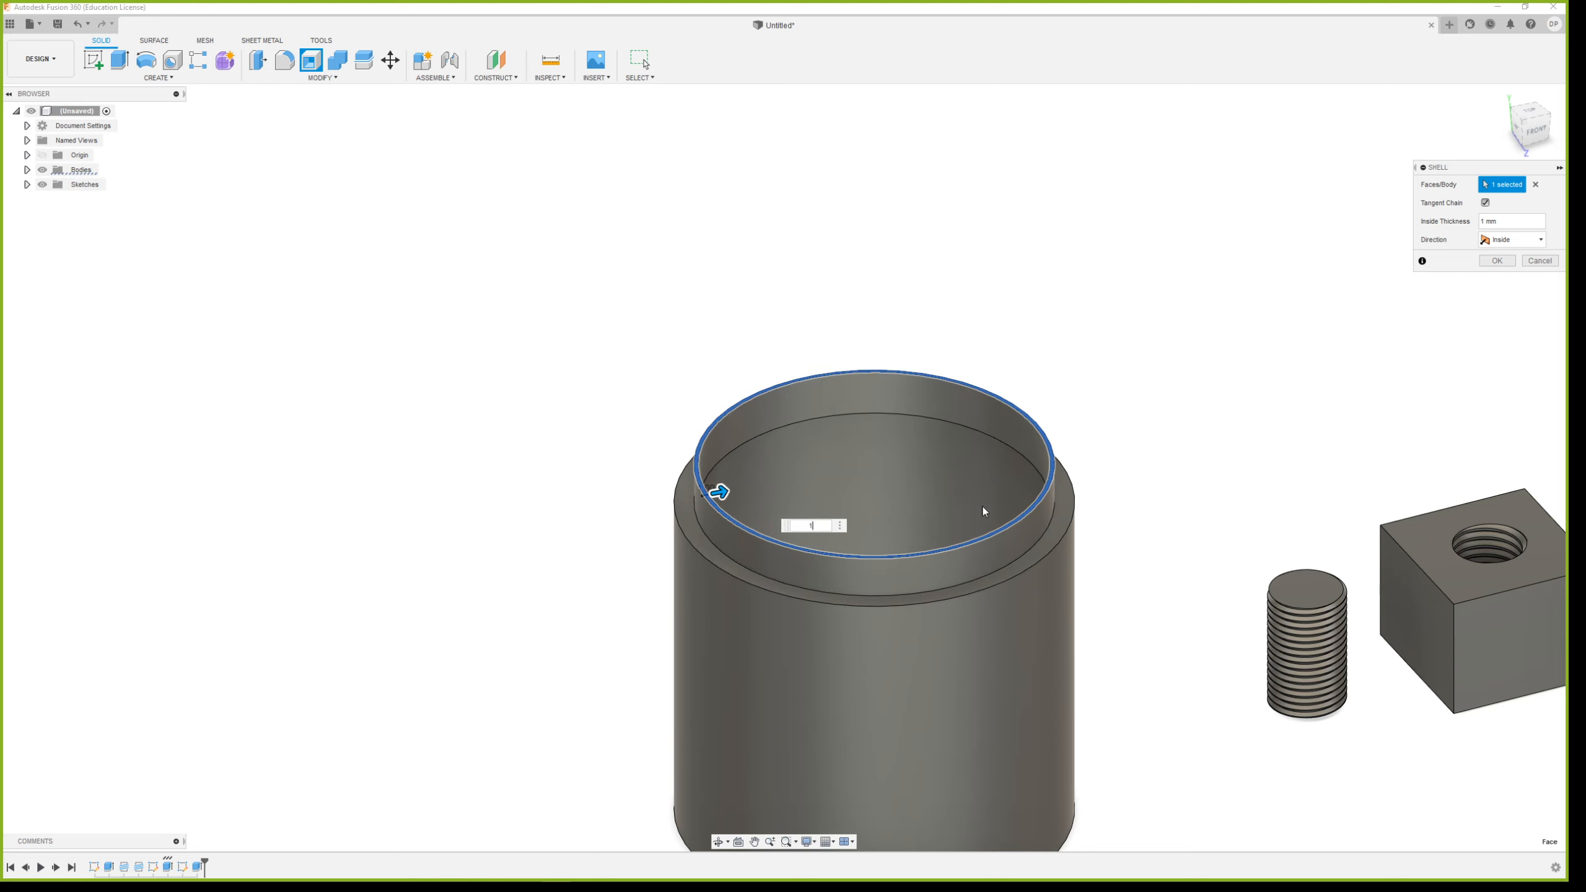
pyautogui.click(1497, 261)
# Extrude the ring-shaped shoulder around the neck 20 mm upward as a new body
pyautogui.keyDown('shift'); pyautogui.moveTo(1105, 460); pyautogui.dragTo(945, 297, button='middle'); pyautogui.keyUp('shift')
pyautogui.scroll(3, 961, 285)
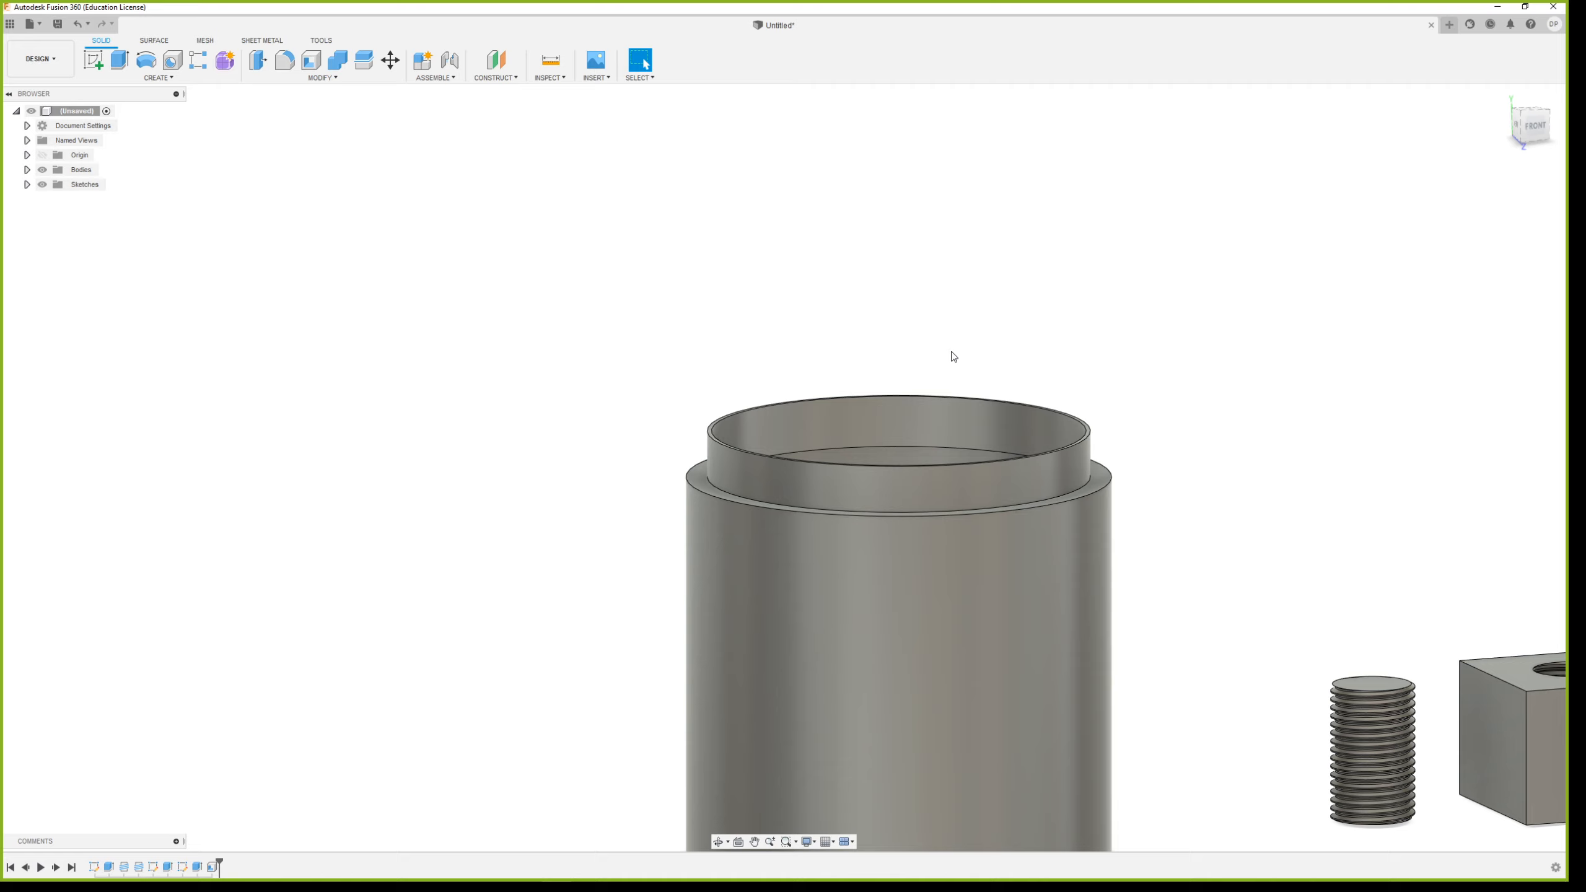
pyautogui.click(114, 60)
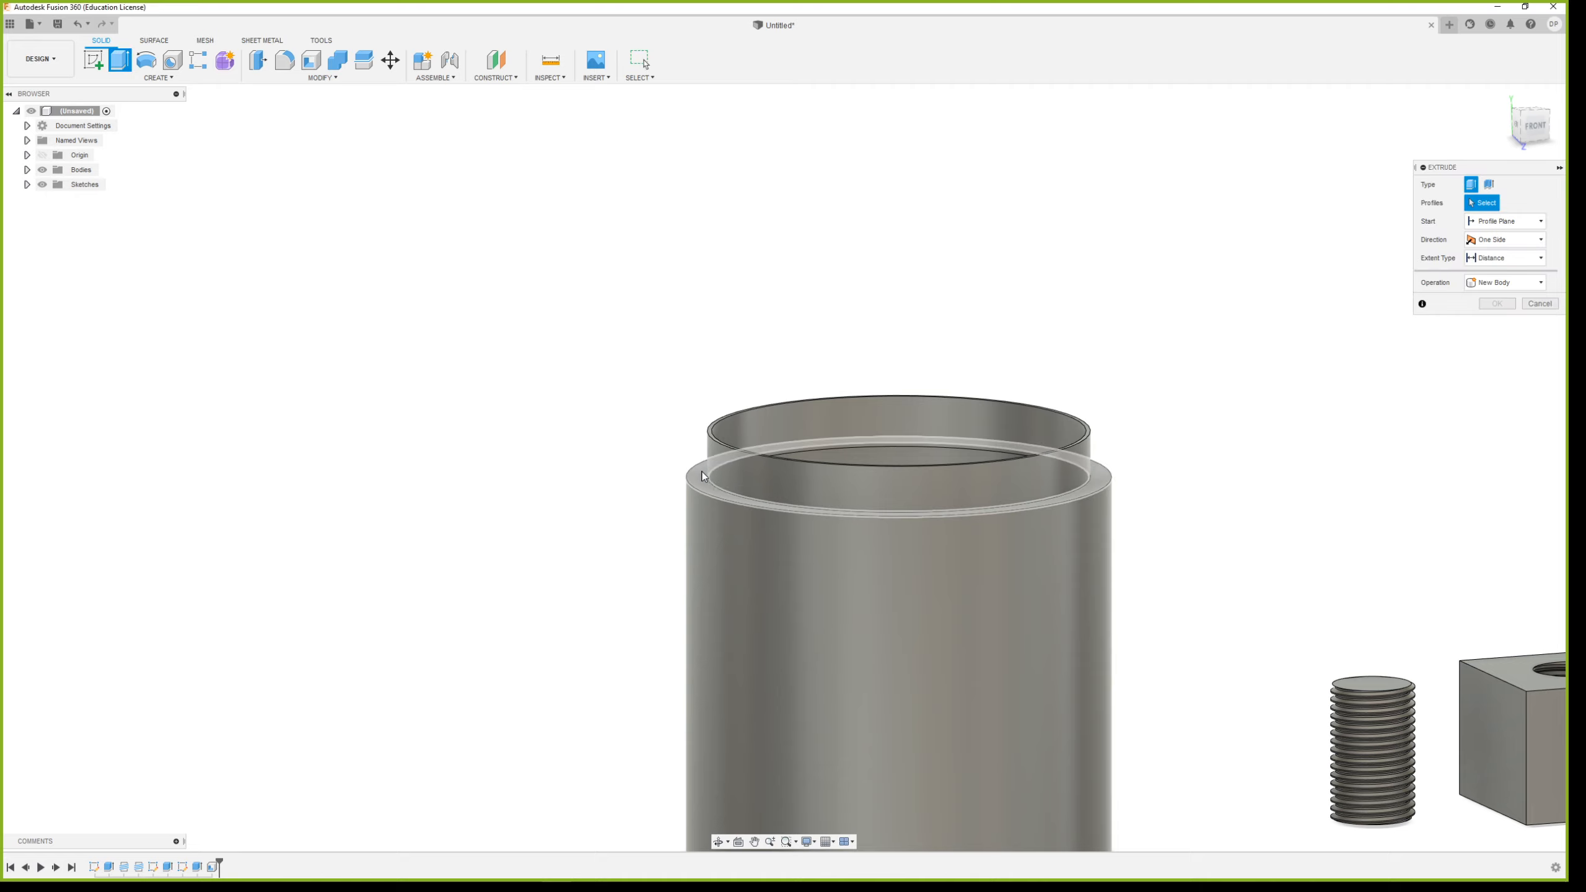
pyautogui.click(749, 458)
pyautogui.moveTo(701, 458); pyautogui.dragTo(701, 376)
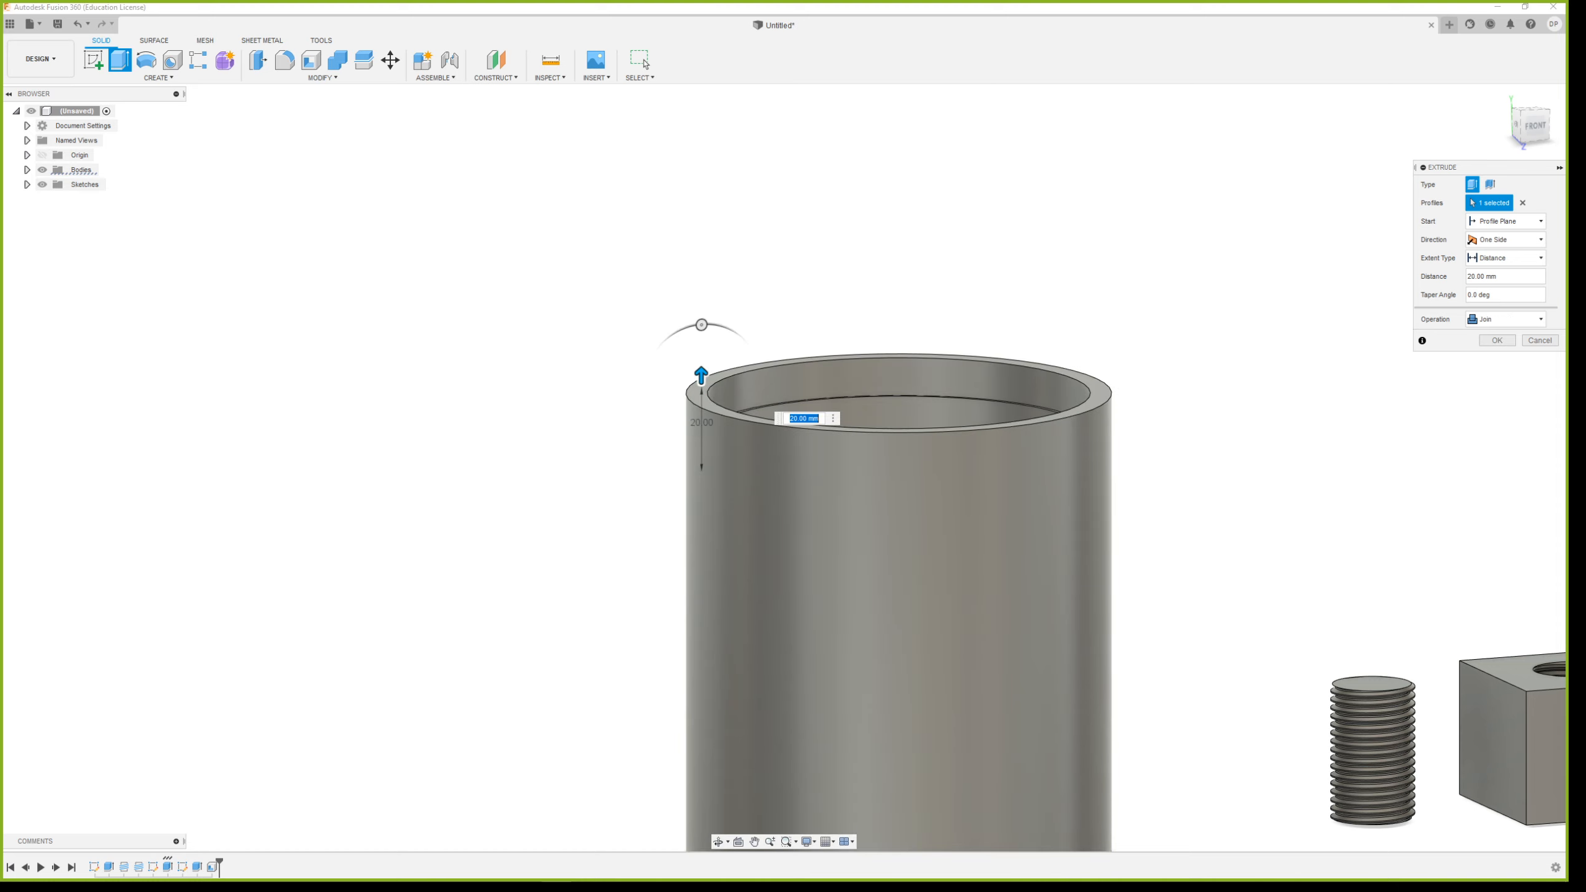
pyautogui.click(1475, 321)
pyautogui.click(1497, 377)
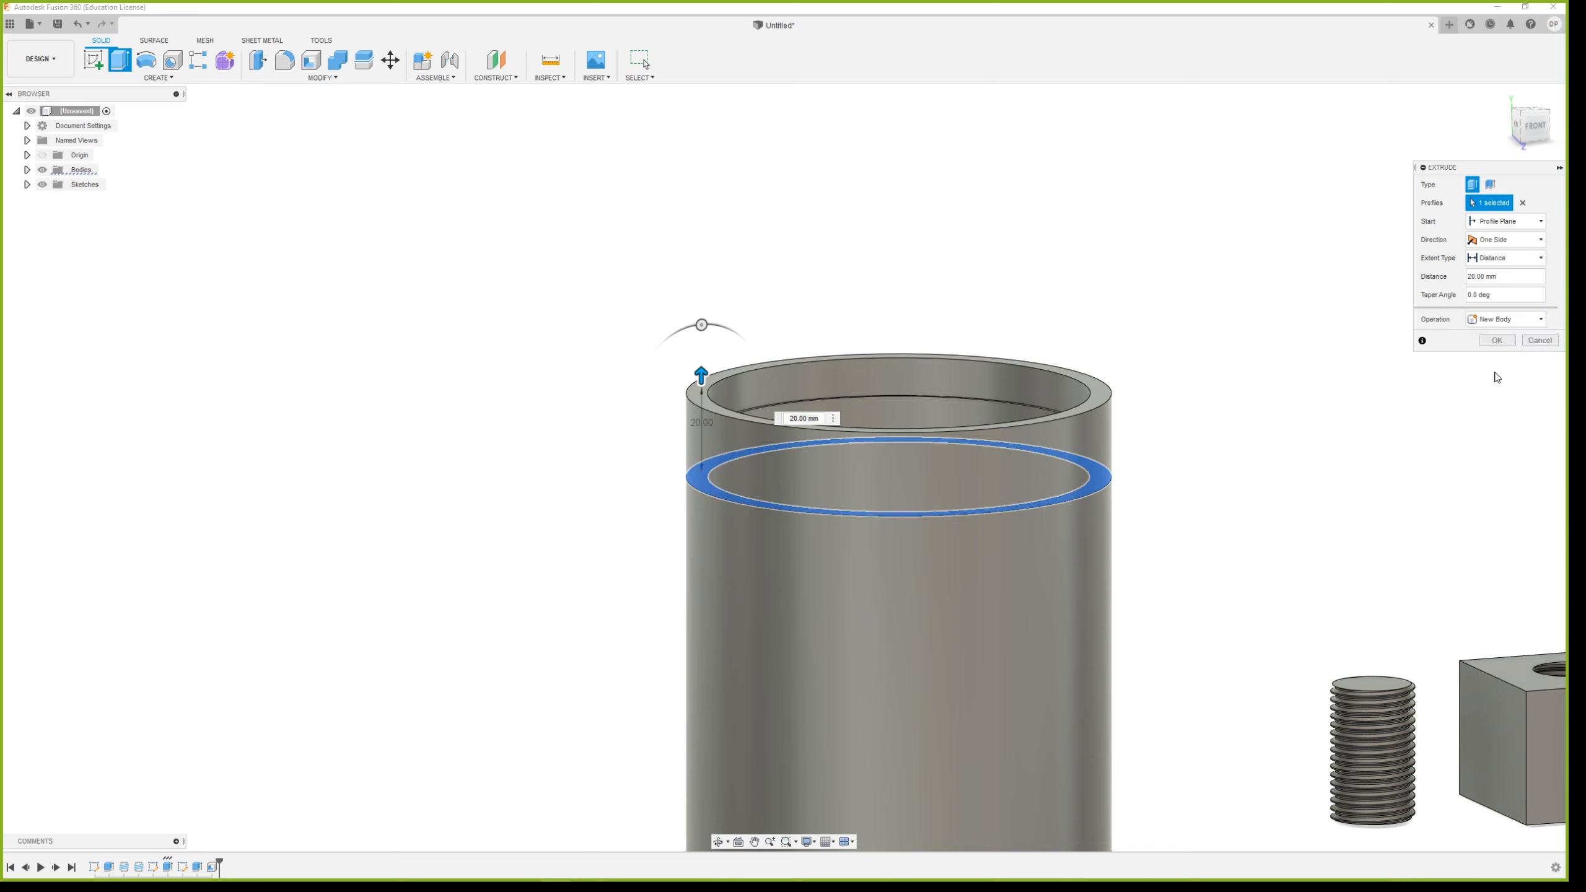
pyautogui.click(1497, 342)
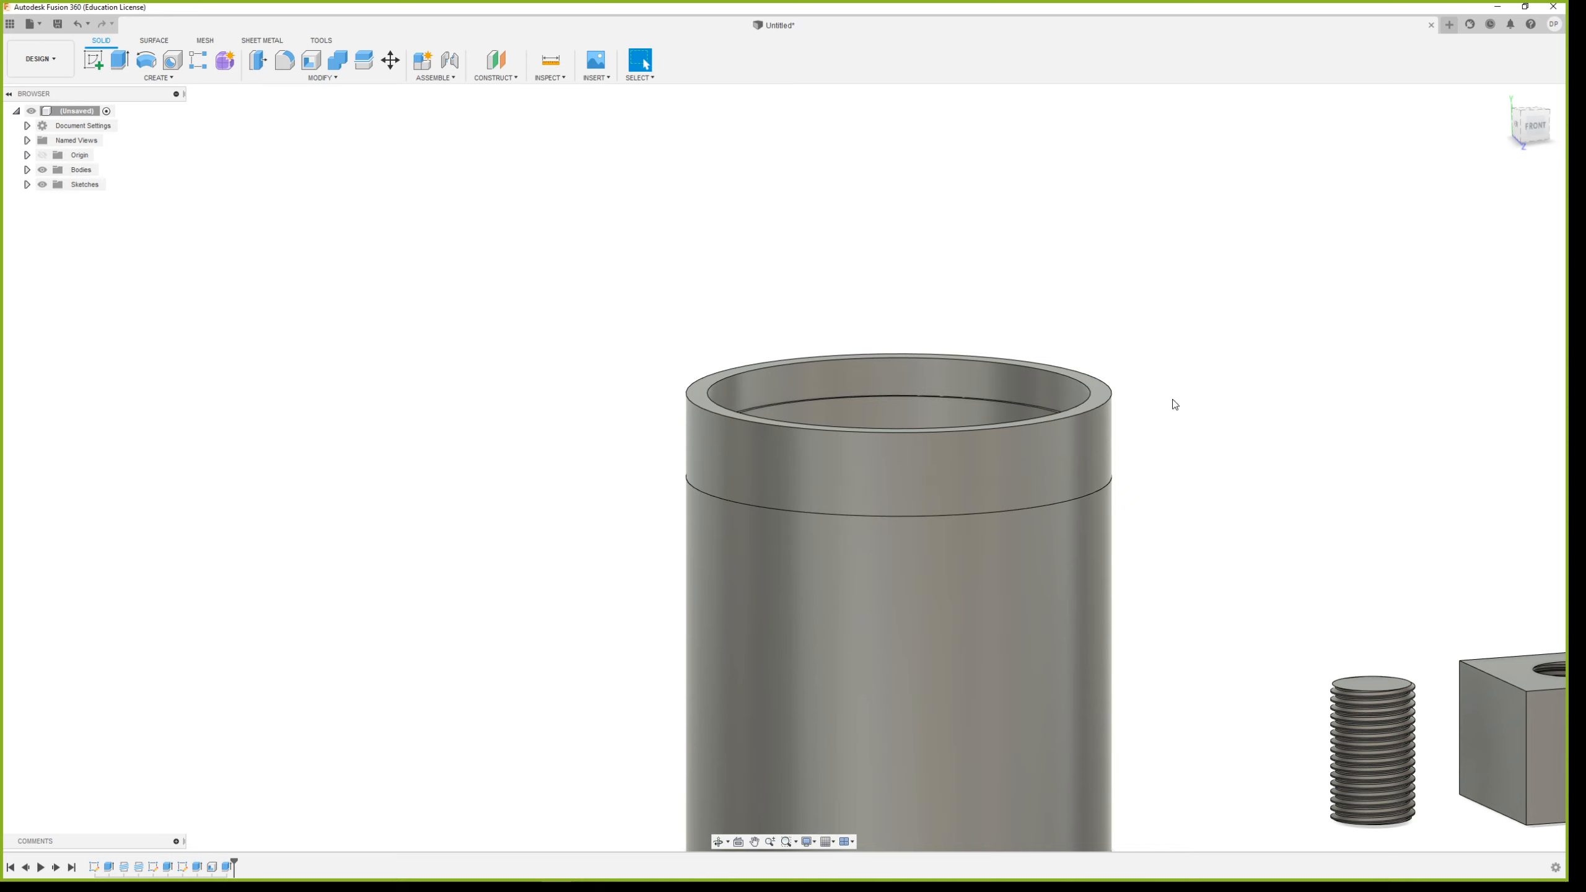
pyautogui.click(390, 59)
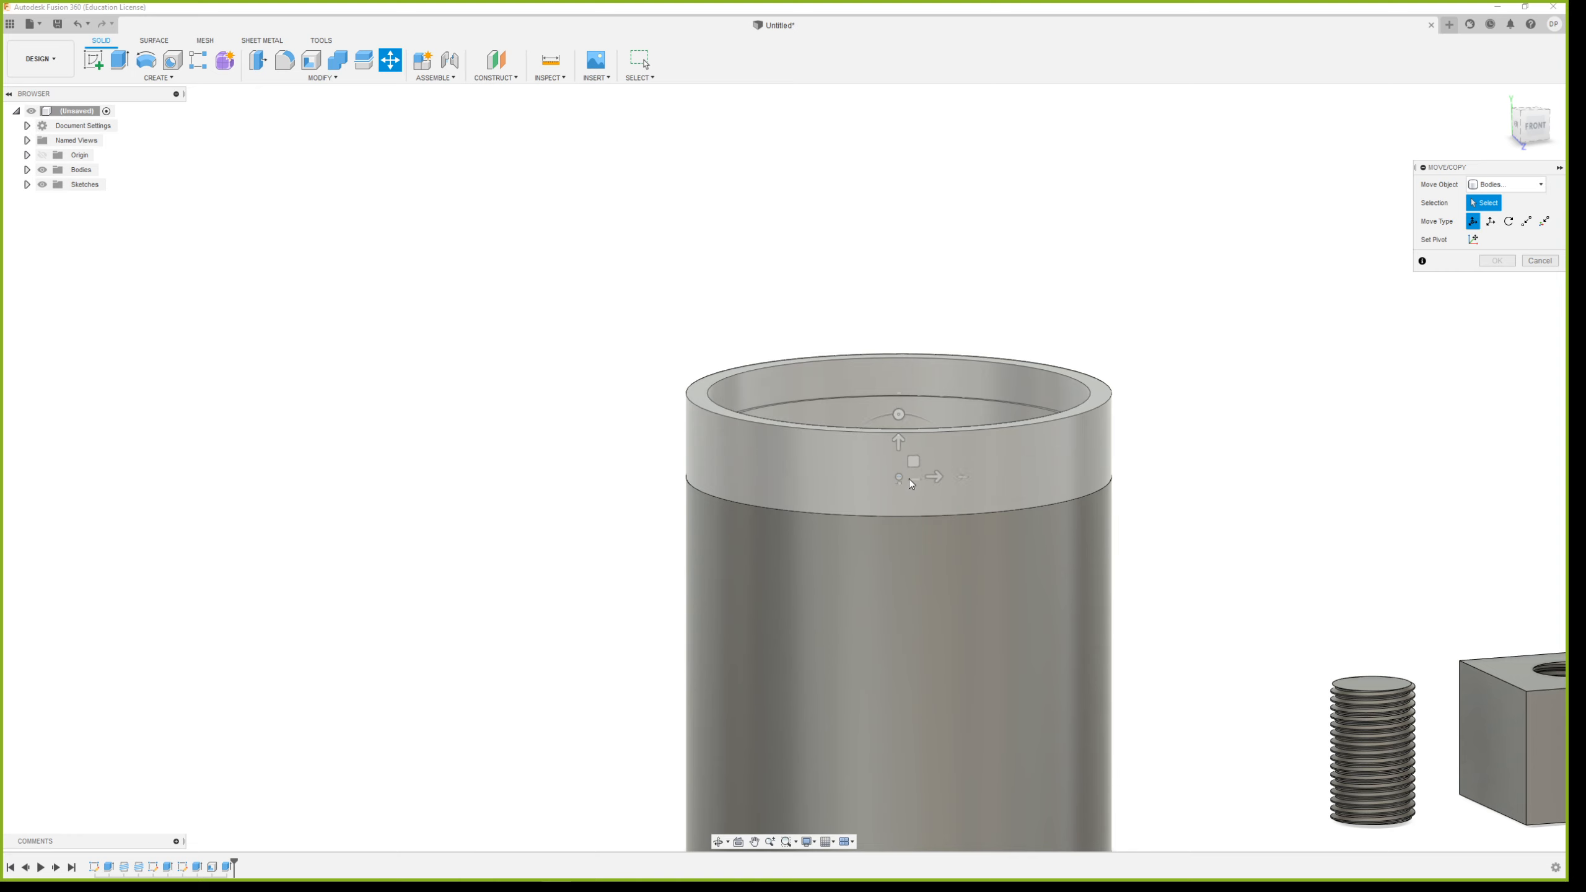
pyautogui.keyDown('shift'); pyautogui.moveTo(910, 479); pyautogui.dragTo(895, 302, button='middle'); pyautogui.keyUp('shift')
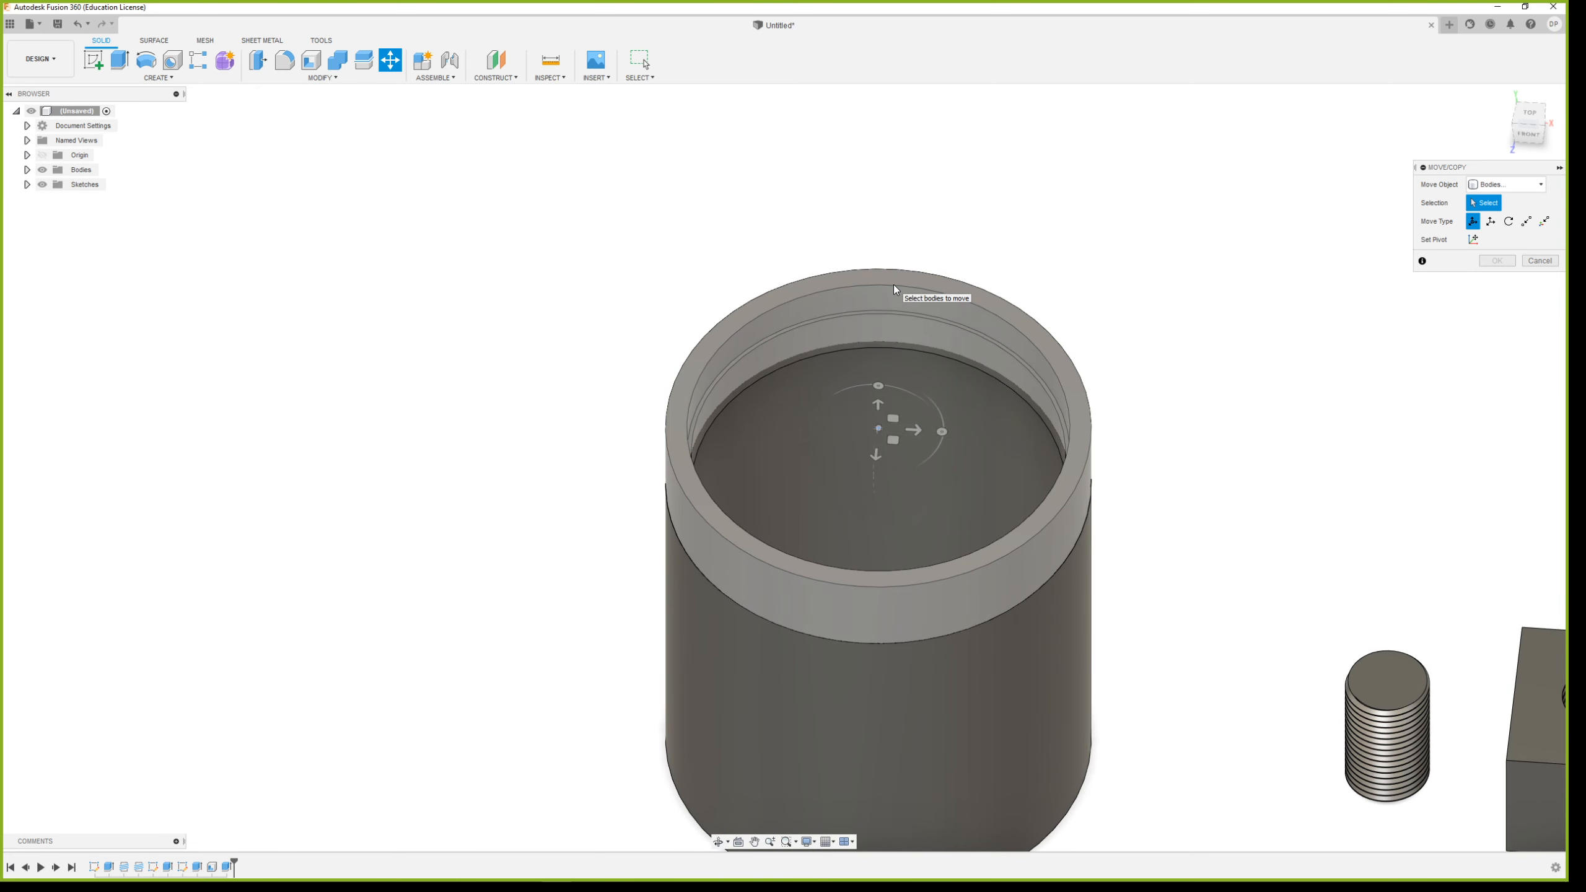
pyautogui.click(893, 285)
pyautogui.moveTo(915, 430); pyautogui.dragTo(452, 373)
pyautogui.keyDown('shift'); pyautogui.moveTo(775, 595); pyautogui.dragTo(889, 541, button='middle'); pyautogui.keyUp('shift')
pyautogui.scroll(-3, 919, 370)
pyautogui.scroll(2, 605, 205)
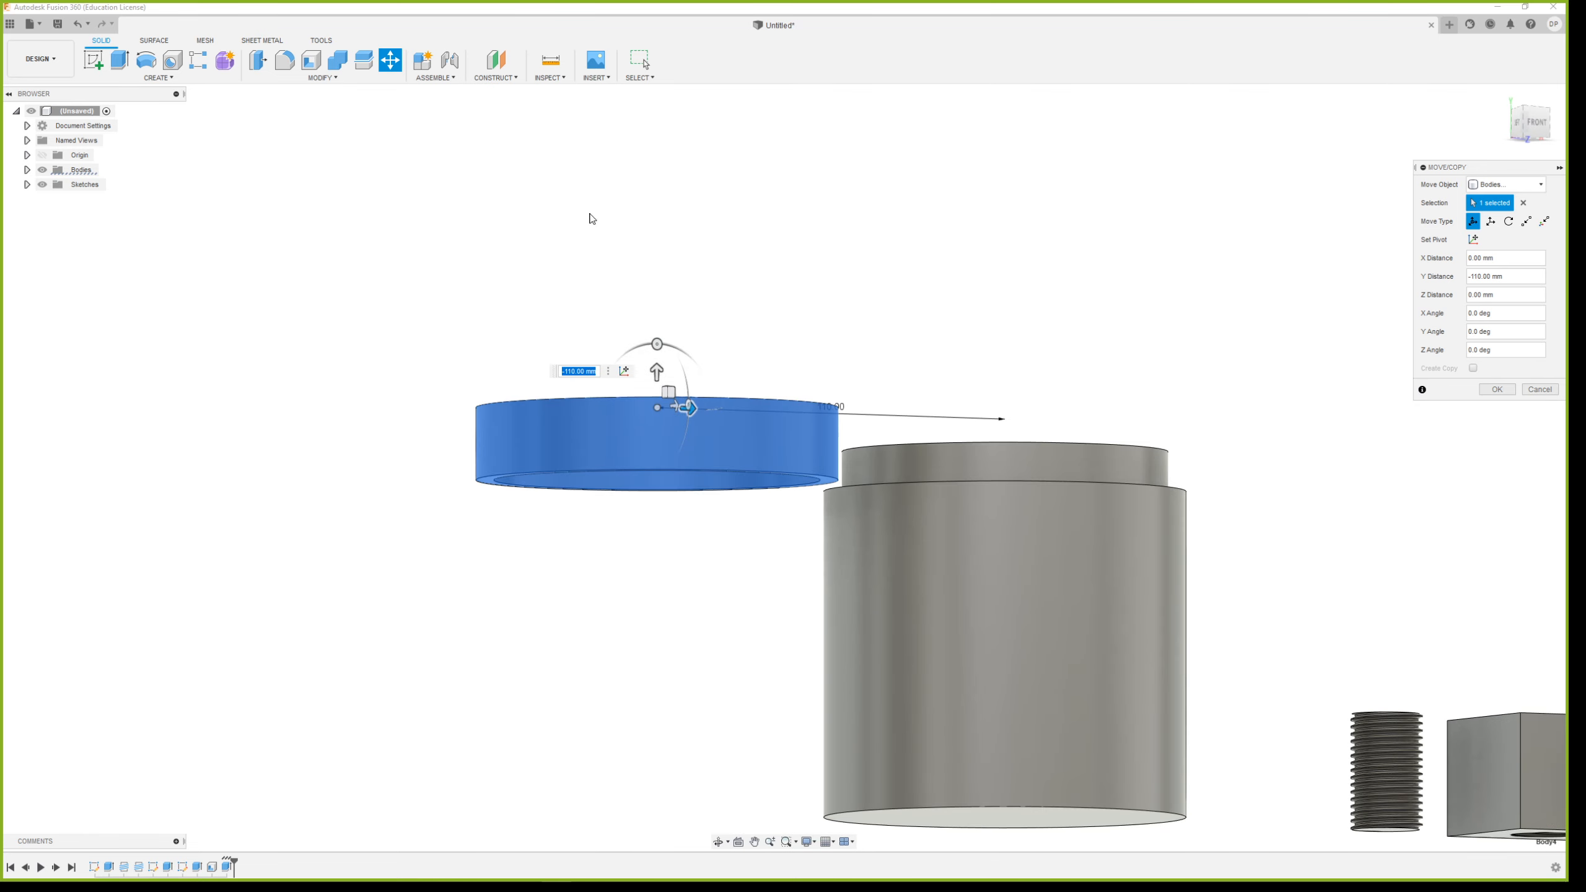
pyautogui.keyDown('shift'); pyautogui.moveTo(592, 218); pyautogui.dragTo(750, 277, button='middle'); pyautogui.keyUp('shift')
pyautogui.press('Escape')
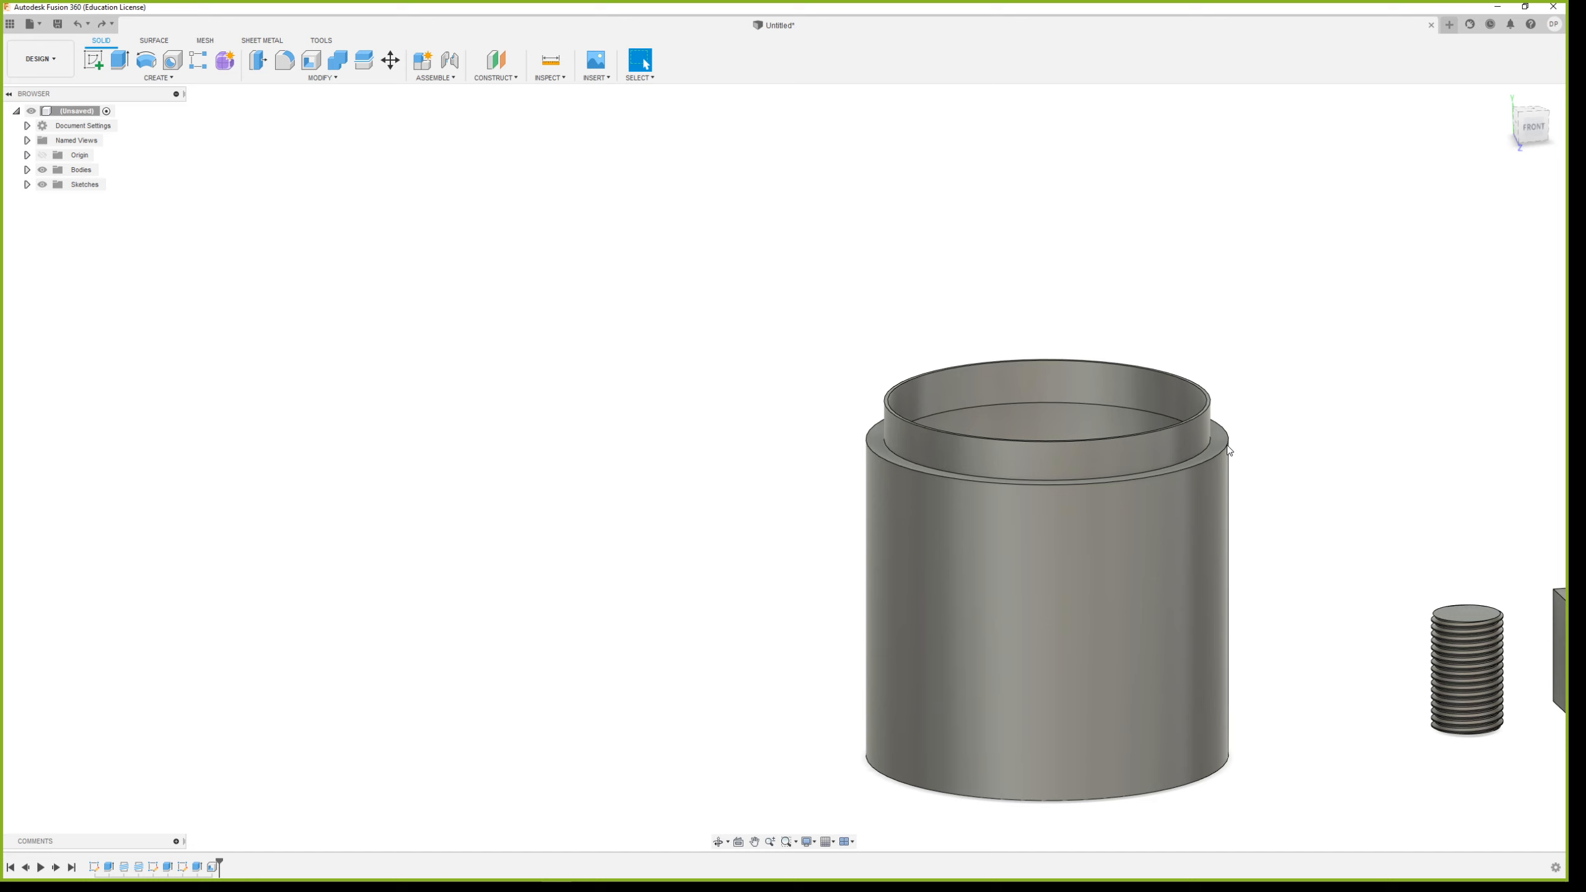
pyautogui.click(101, 24)
# Move the ring body 125 mm sideways along X, clear of the container and on its side away from the threaded cylinder
pyautogui.click(390, 60)
pyautogui.click(877, 390)
pyautogui.click(878, 393)
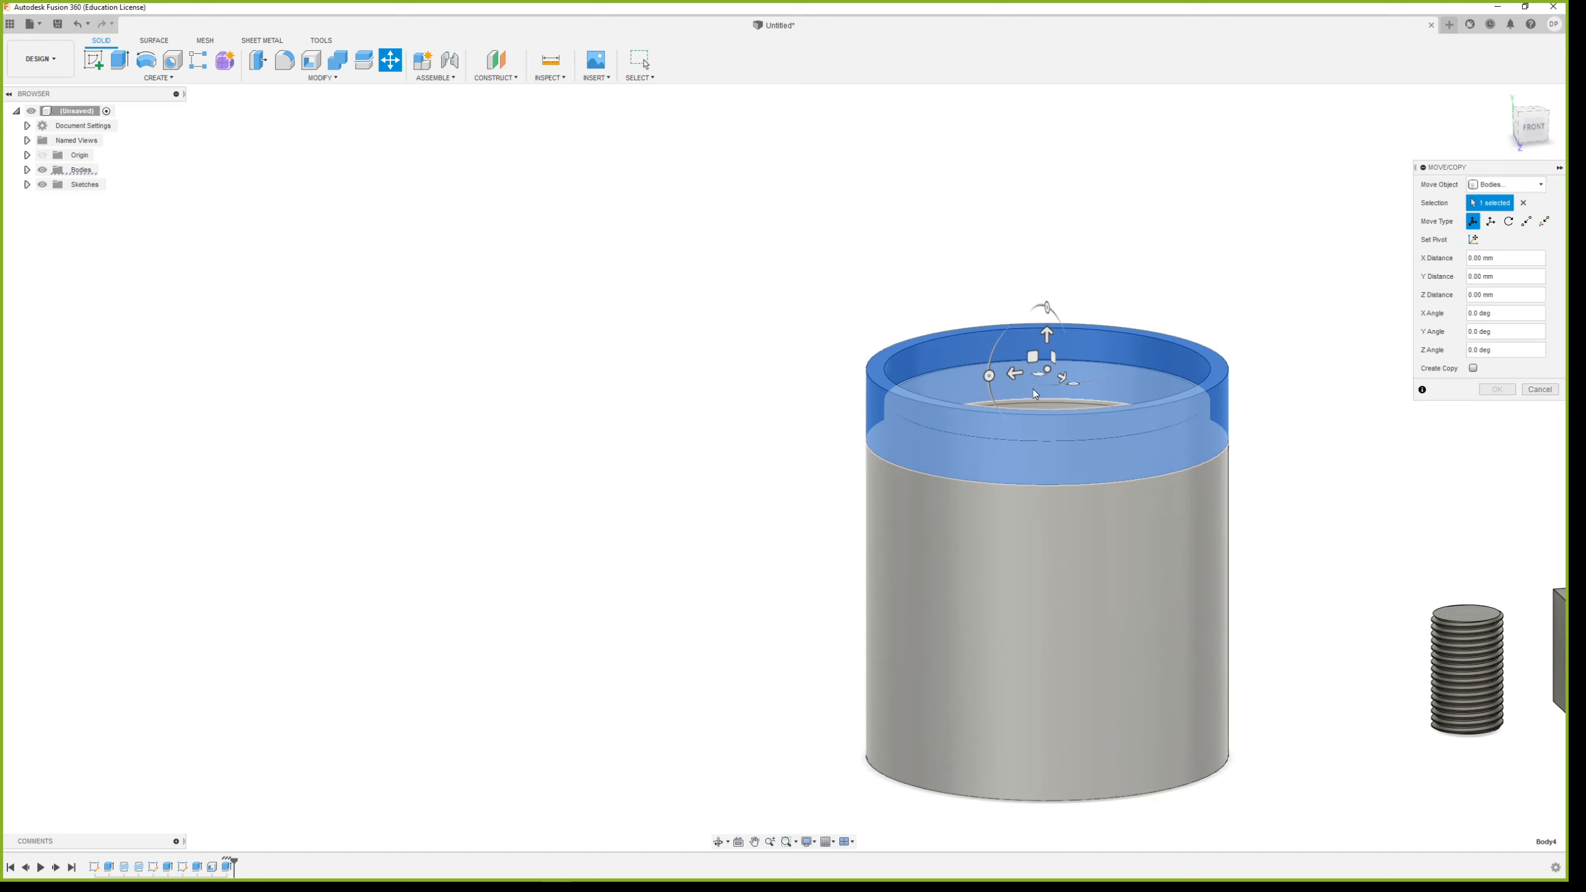
pyautogui.moveTo(1033, 389); pyautogui.dragTo(691, 479)
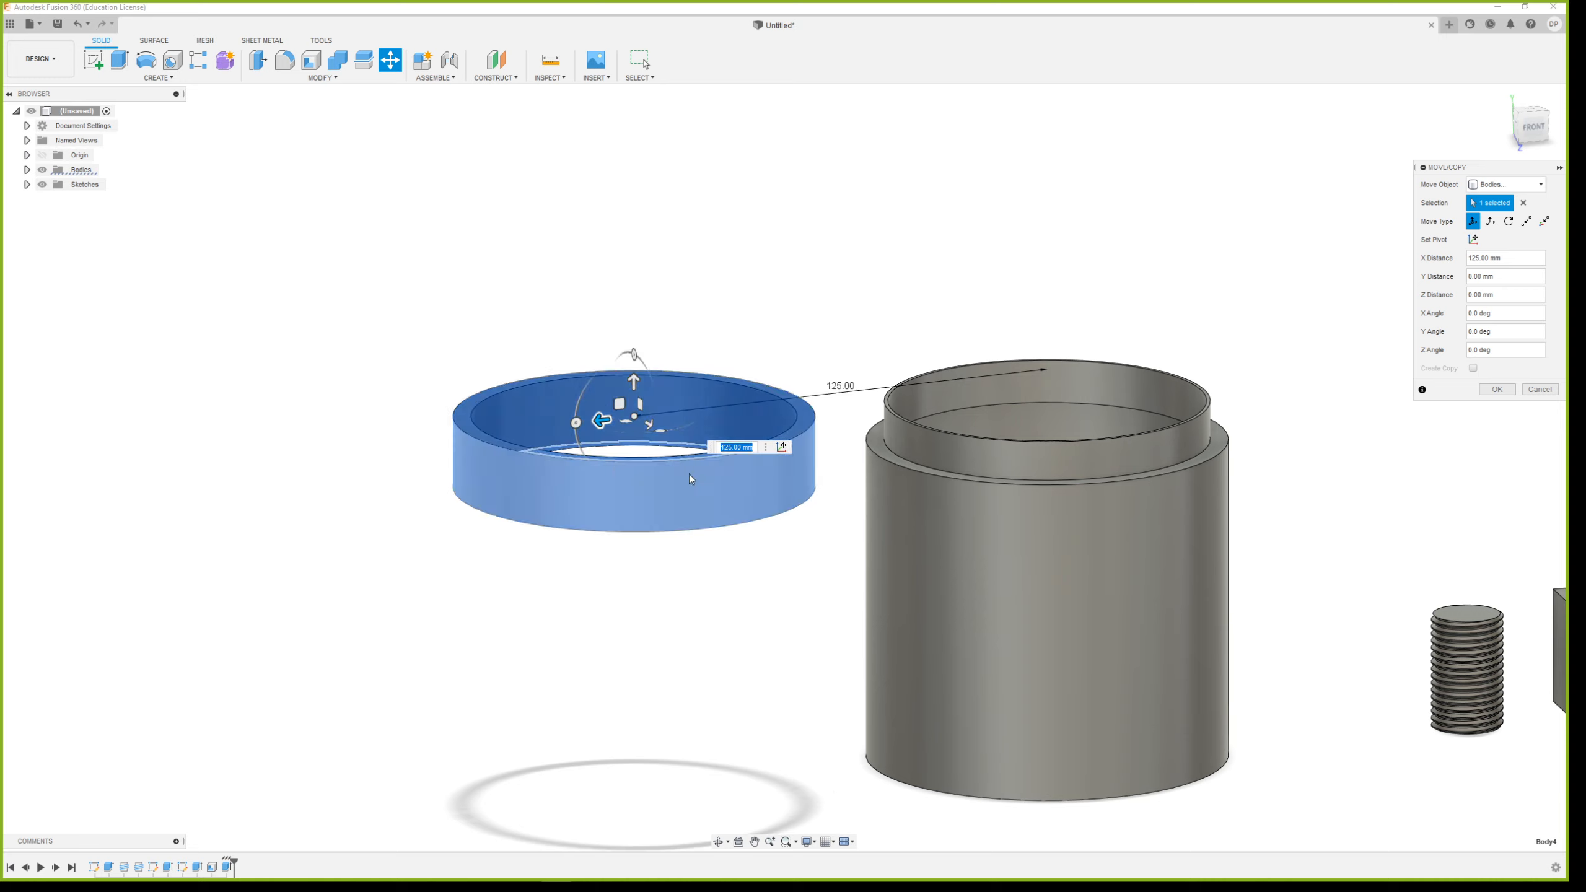
pyautogui.click(1497, 388)
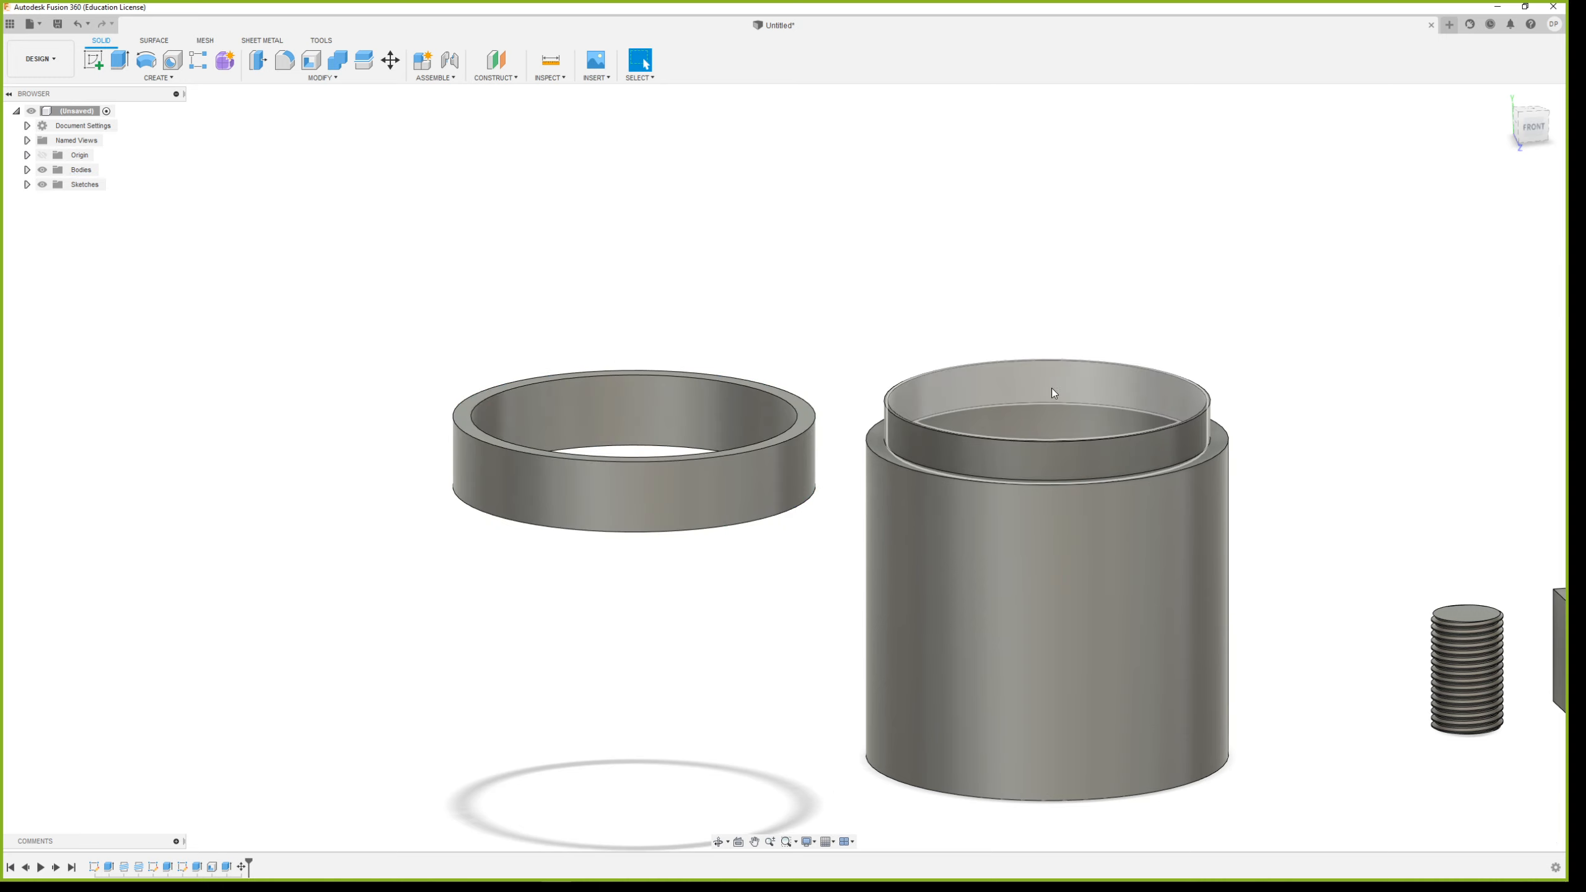
pyautogui.click(121, 61)
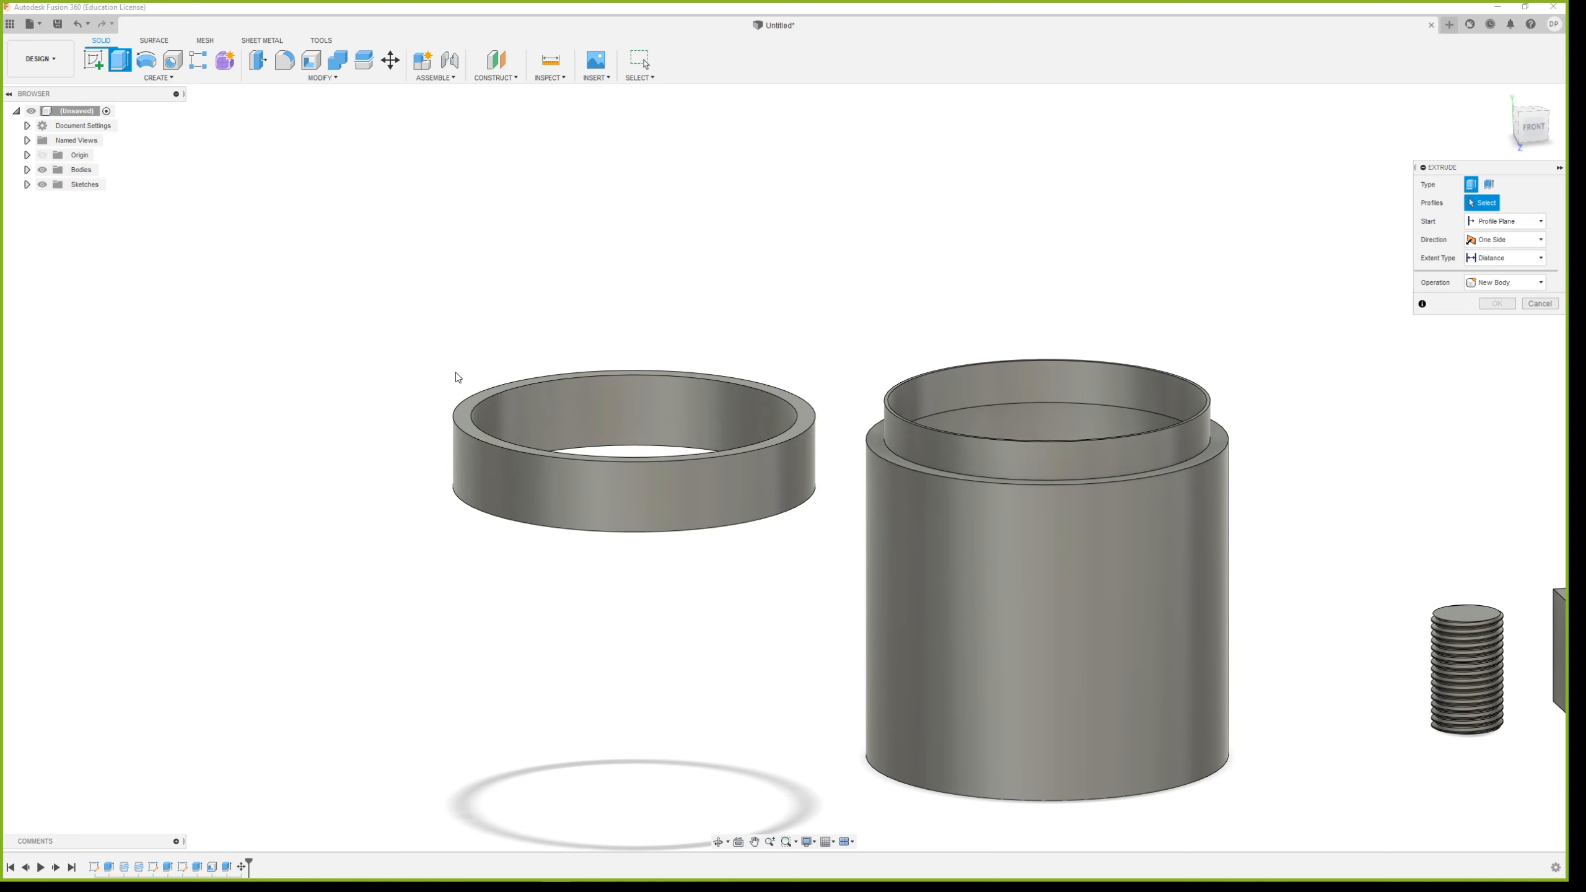
pyautogui.click(473, 418)
pyautogui.press('Escape')
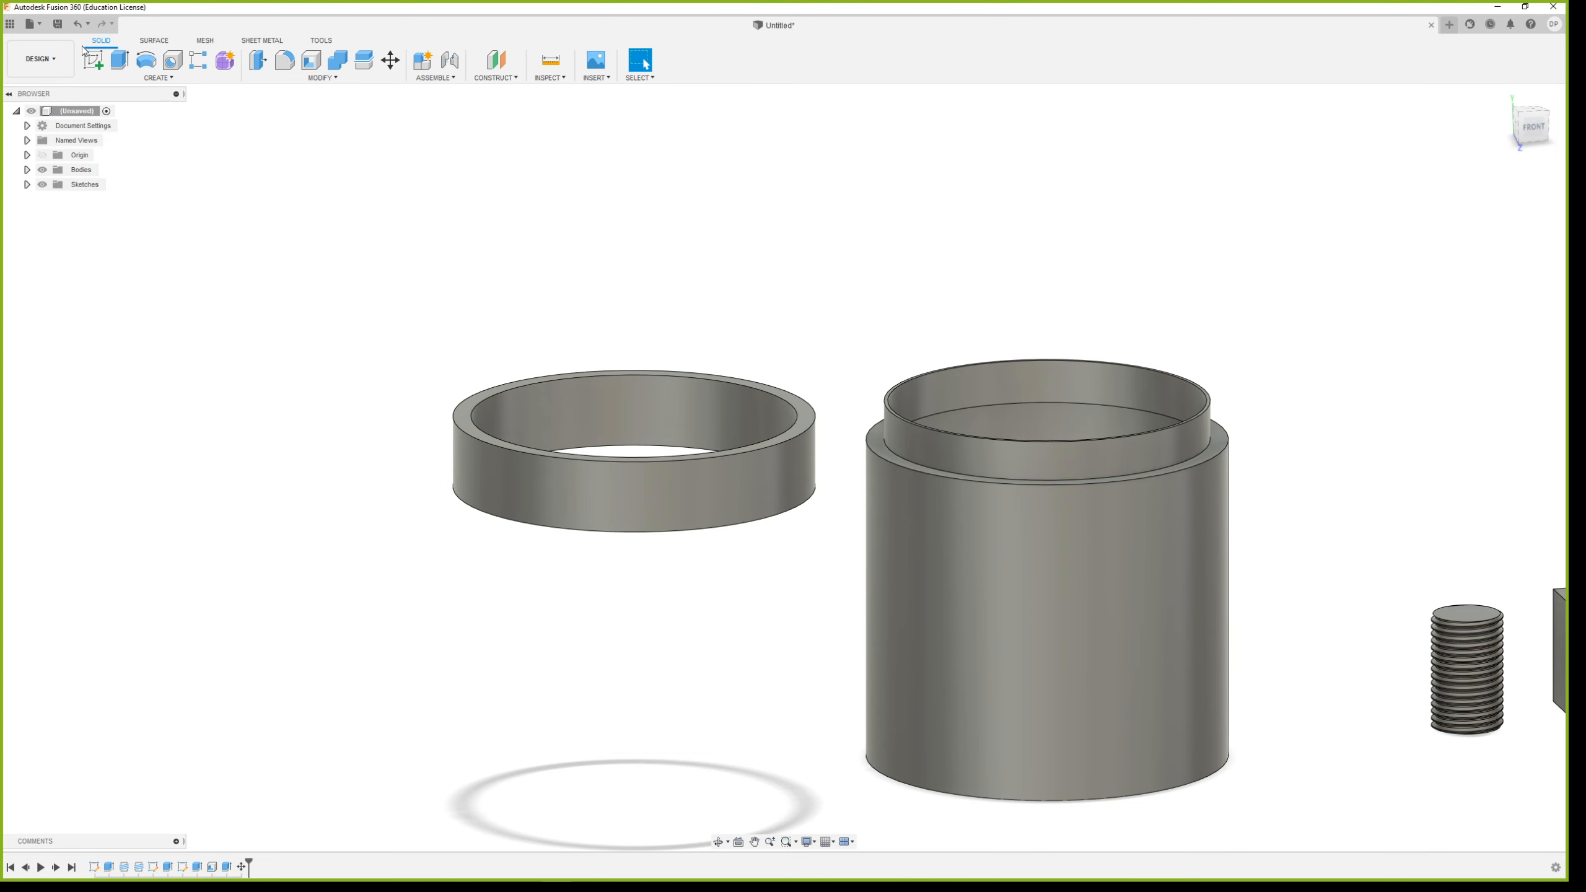
# Create a sketch on the ring's top face and extrude its inner circular profile 5 mm downward, joined to the ring as a lid
pyautogui.click(93, 60)
pyautogui.click(459, 420)
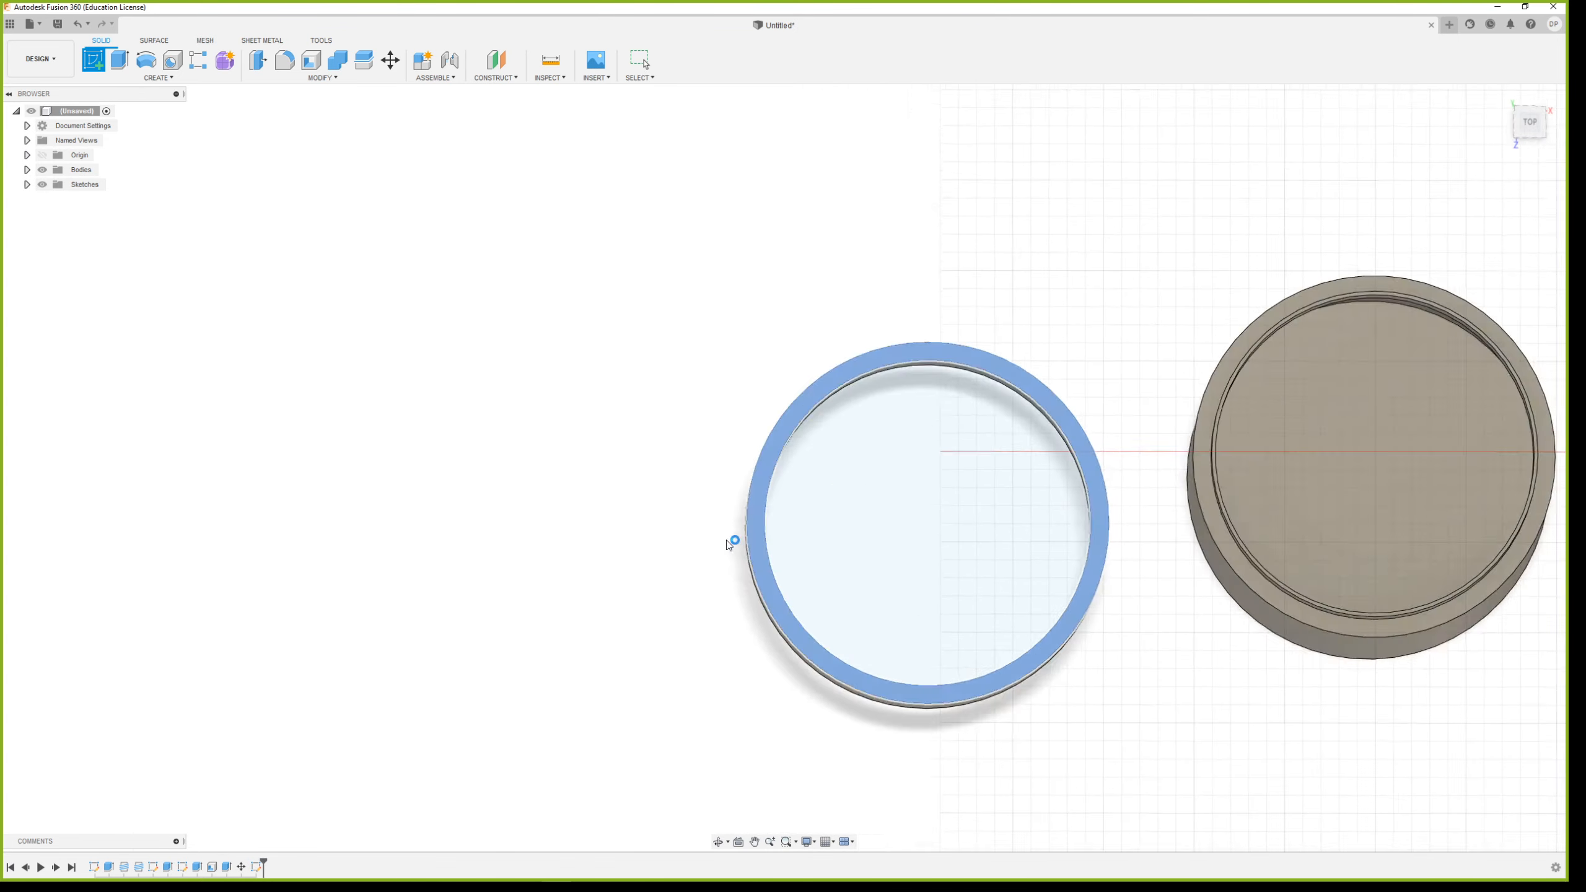
pyautogui.click(958, 515)
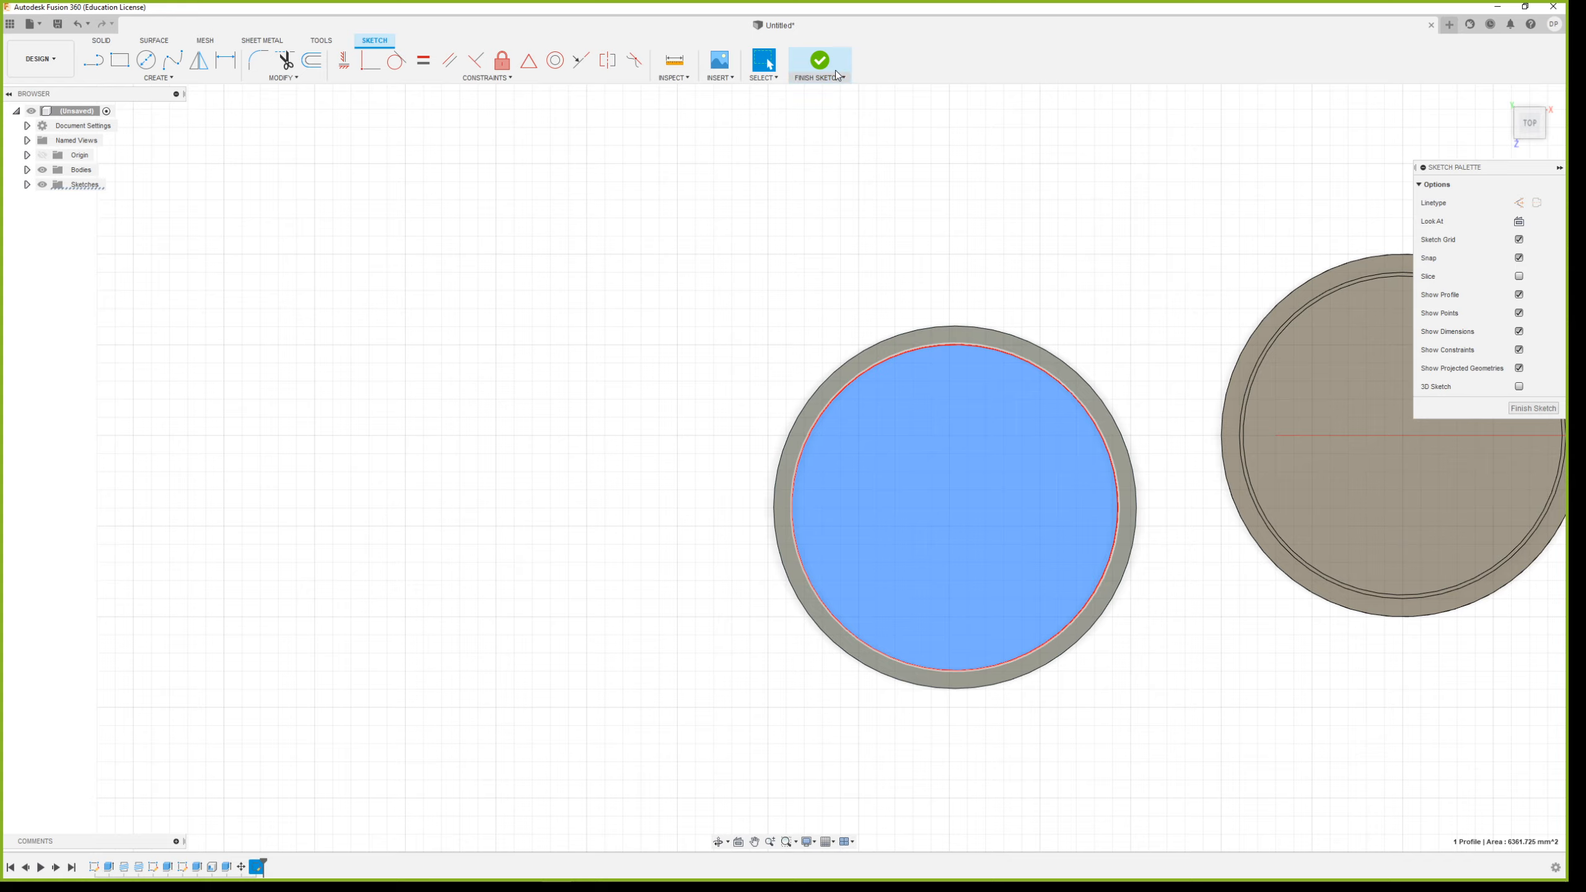
pyautogui.click(829, 69)
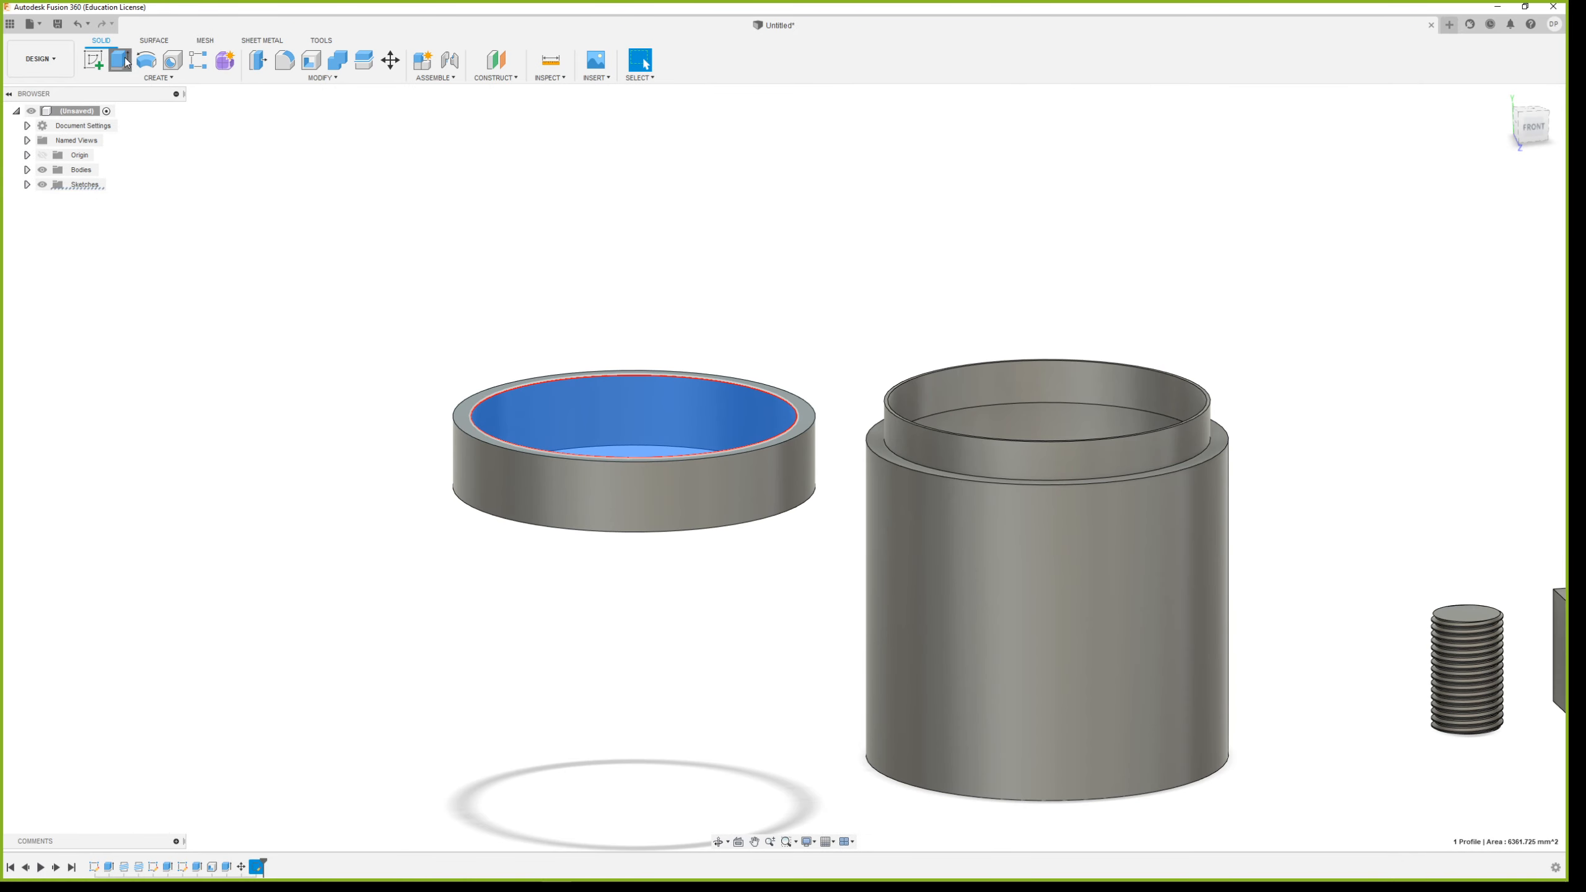
pyautogui.click(121, 60)
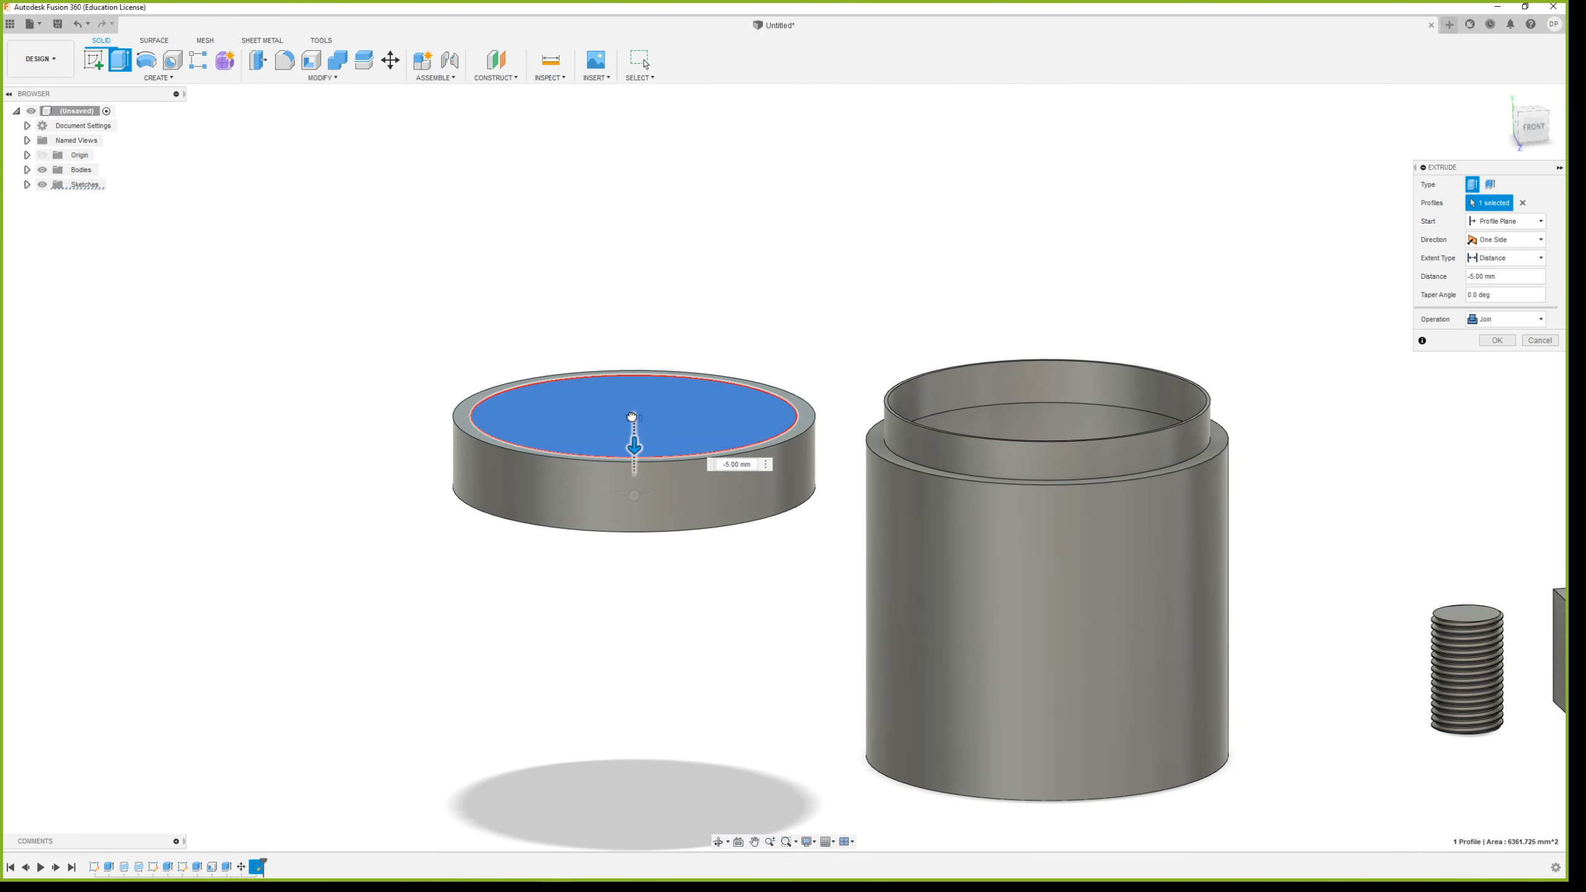
pyautogui.keyDown('shift'); pyautogui.moveTo(796, 545); pyautogui.dragTo(842, 583, button='middle'); pyautogui.keyUp('shift')
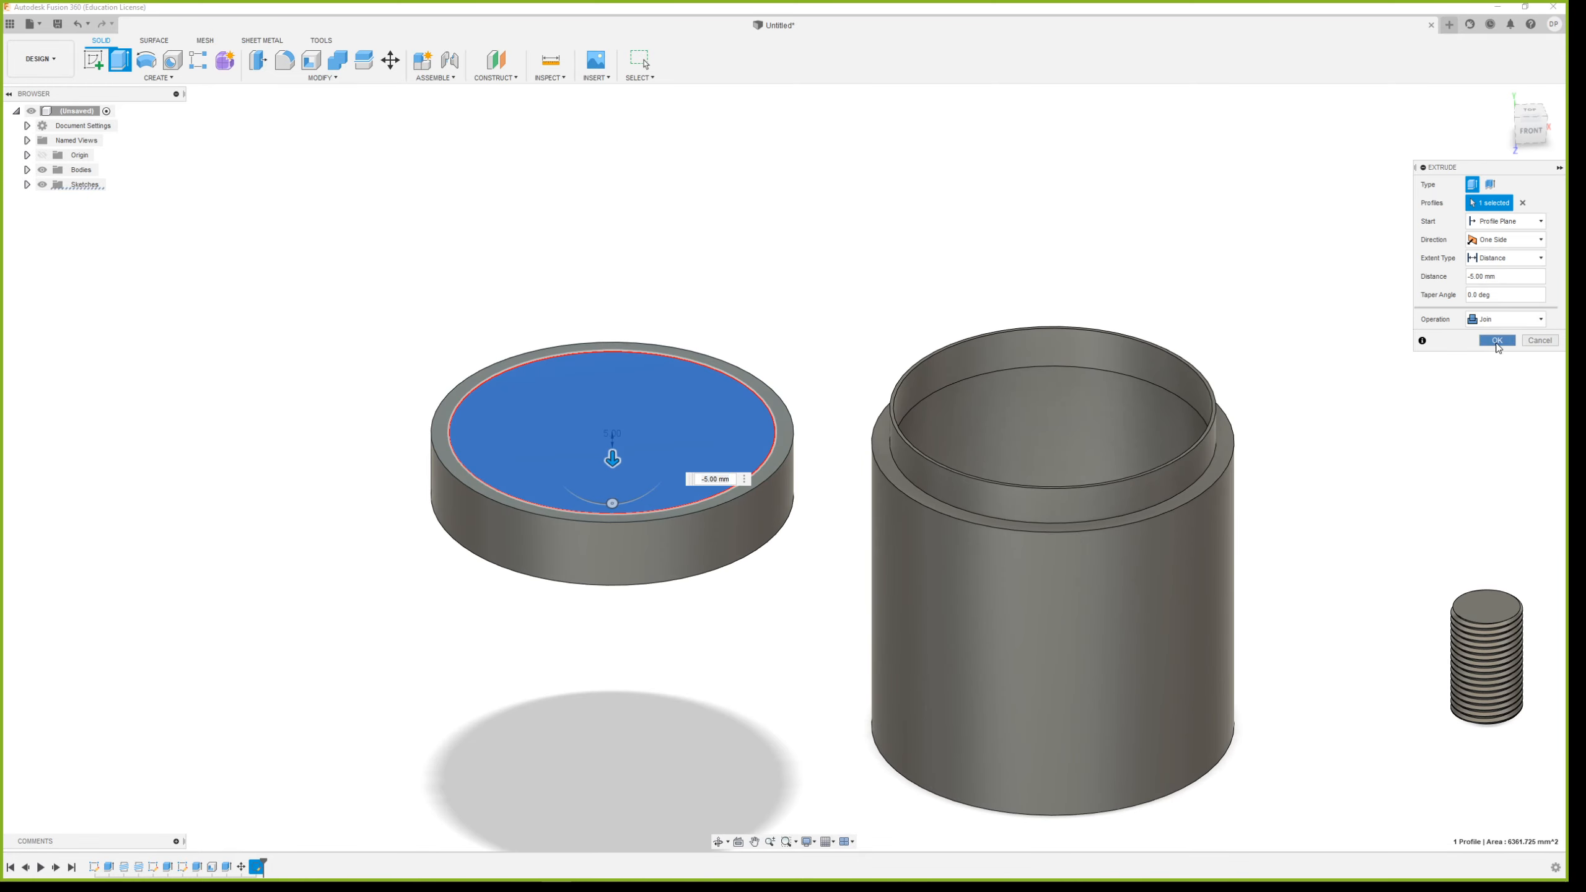
pyautogui.click(1498, 341)
# Add a full-length, right-hand M100x6 ISO Metric thread of class 6H to the lid's inner cylindrical face
pyautogui.keyDown('shift'); pyautogui.moveTo(758, 624); pyautogui.dragTo(747, 578, button='middle'); pyautogui.keyUp('shift')
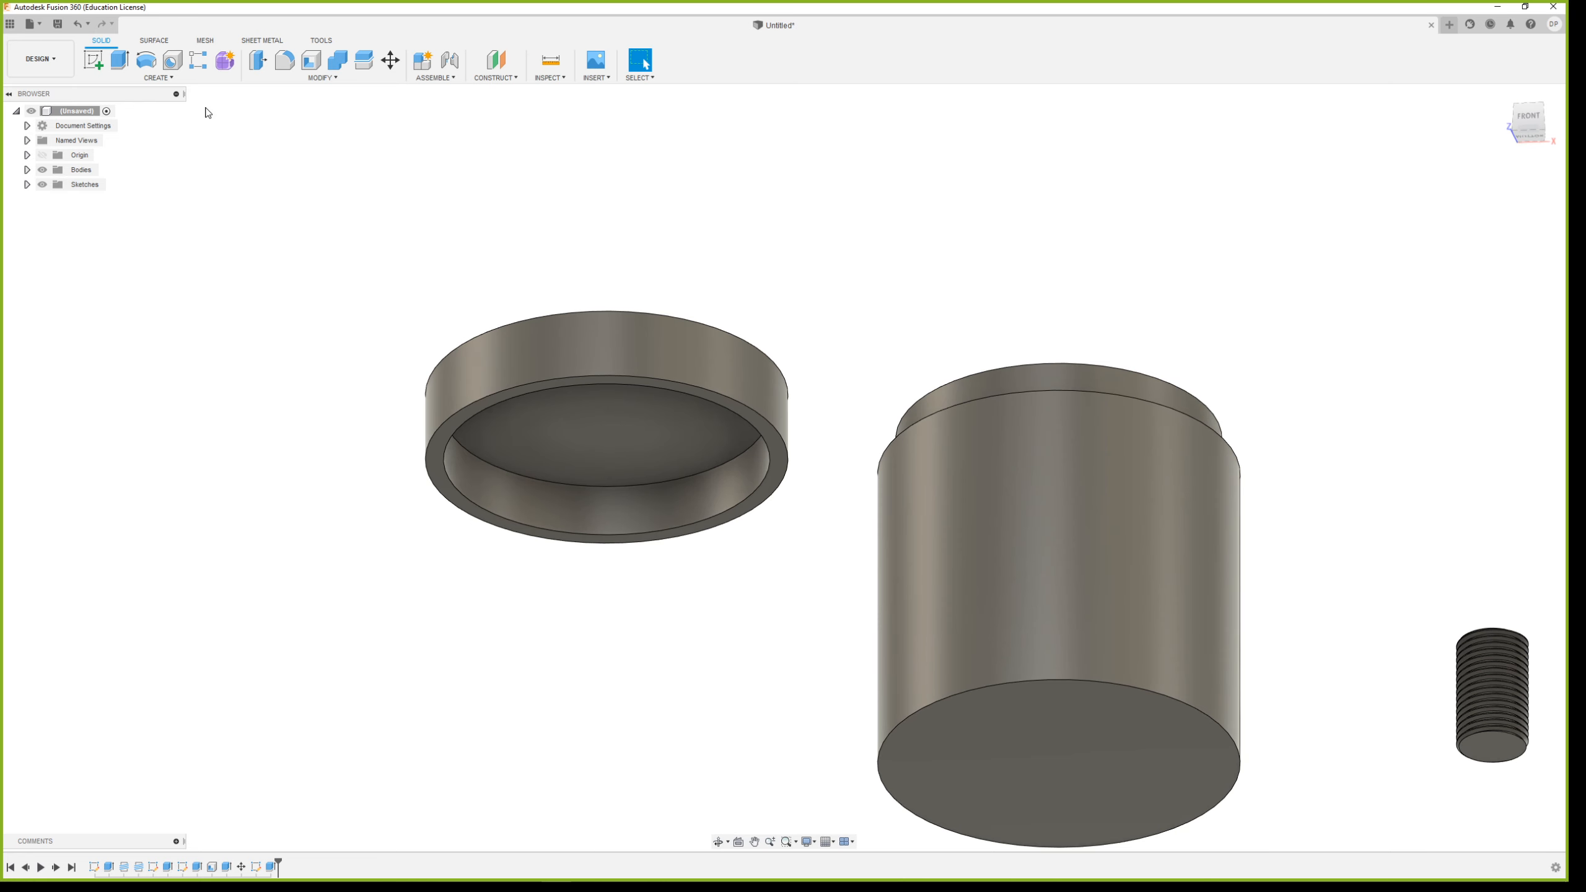
pyautogui.click(158, 77)
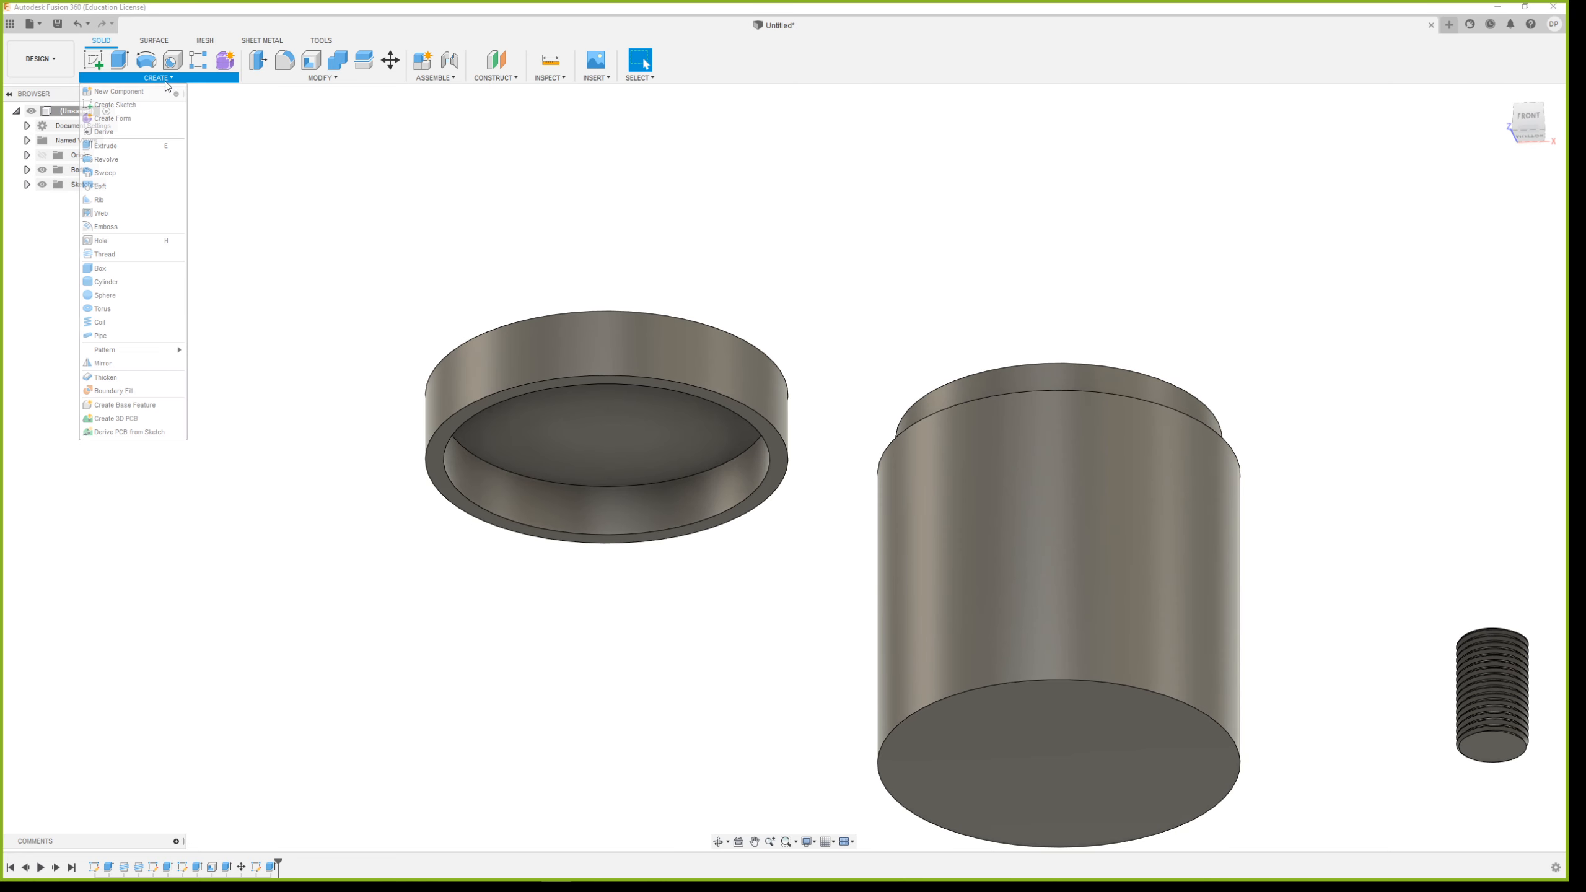
pyautogui.click(105, 254)
pyautogui.click(701, 496)
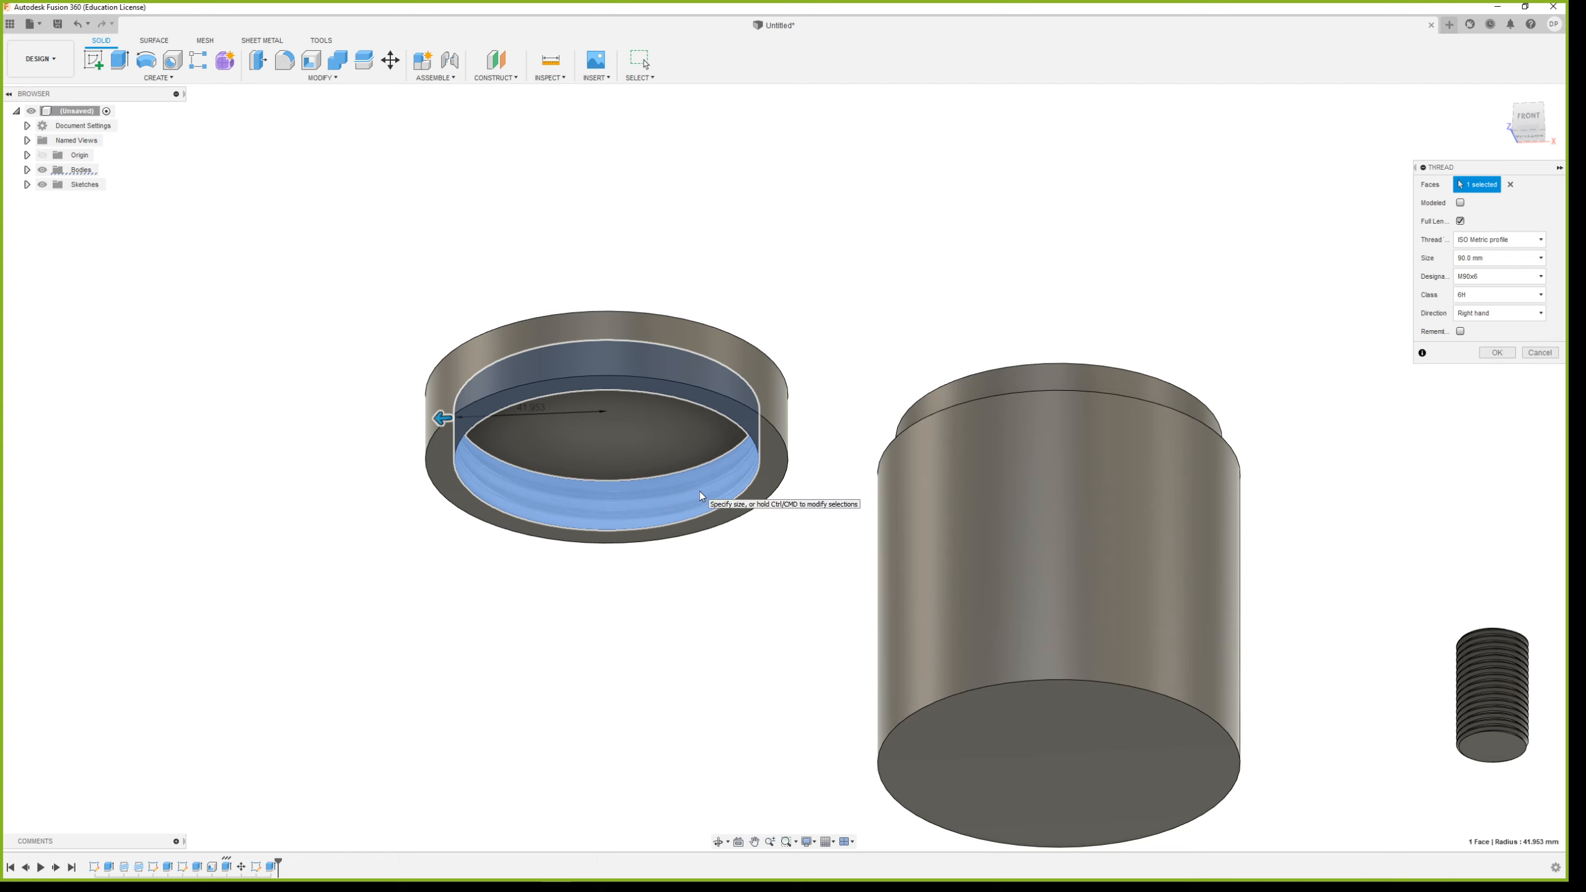
pyautogui.keyDown('shift'); pyautogui.moveTo(971, 377); pyautogui.dragTo(928, 418, button='middle'); pyautogui.keyUp('shift')
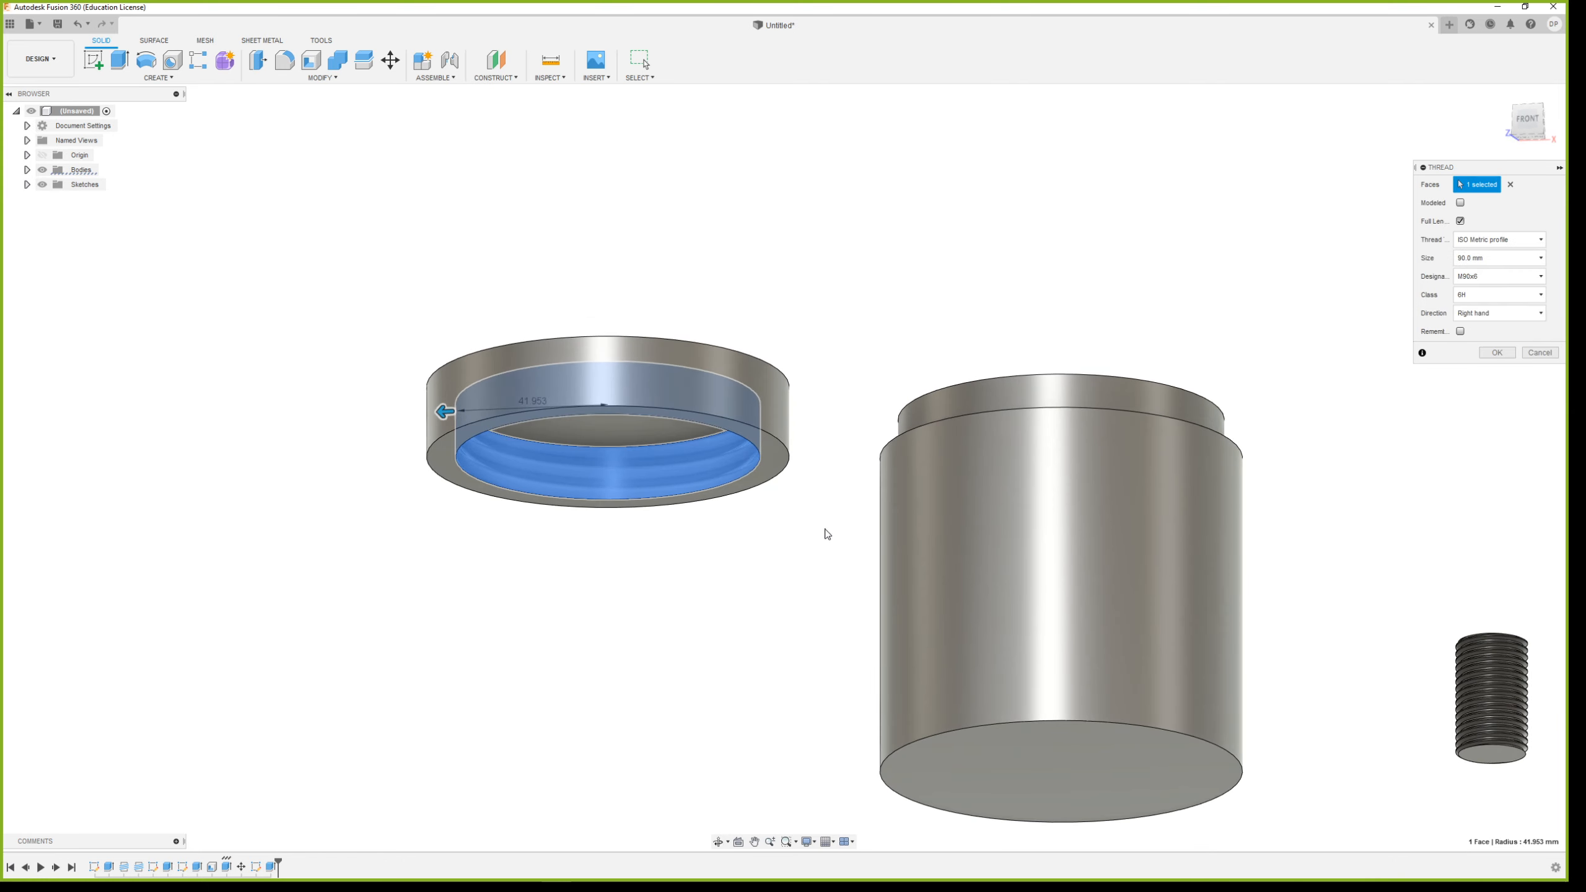
pyautogui.click(1493, 257)
pyautogui.click(1473, 373)
pyautogui.moveTo(874, 549)
pyautogui.keyDown('shift'); pyautogui.mouseDown(button='middle')
pyautogui.moveTo(857, 493)
pyautogui.moveTo(868, 516)
pyautogui.mouseUp(button='middle'); pyautogui.keyUp('shift')
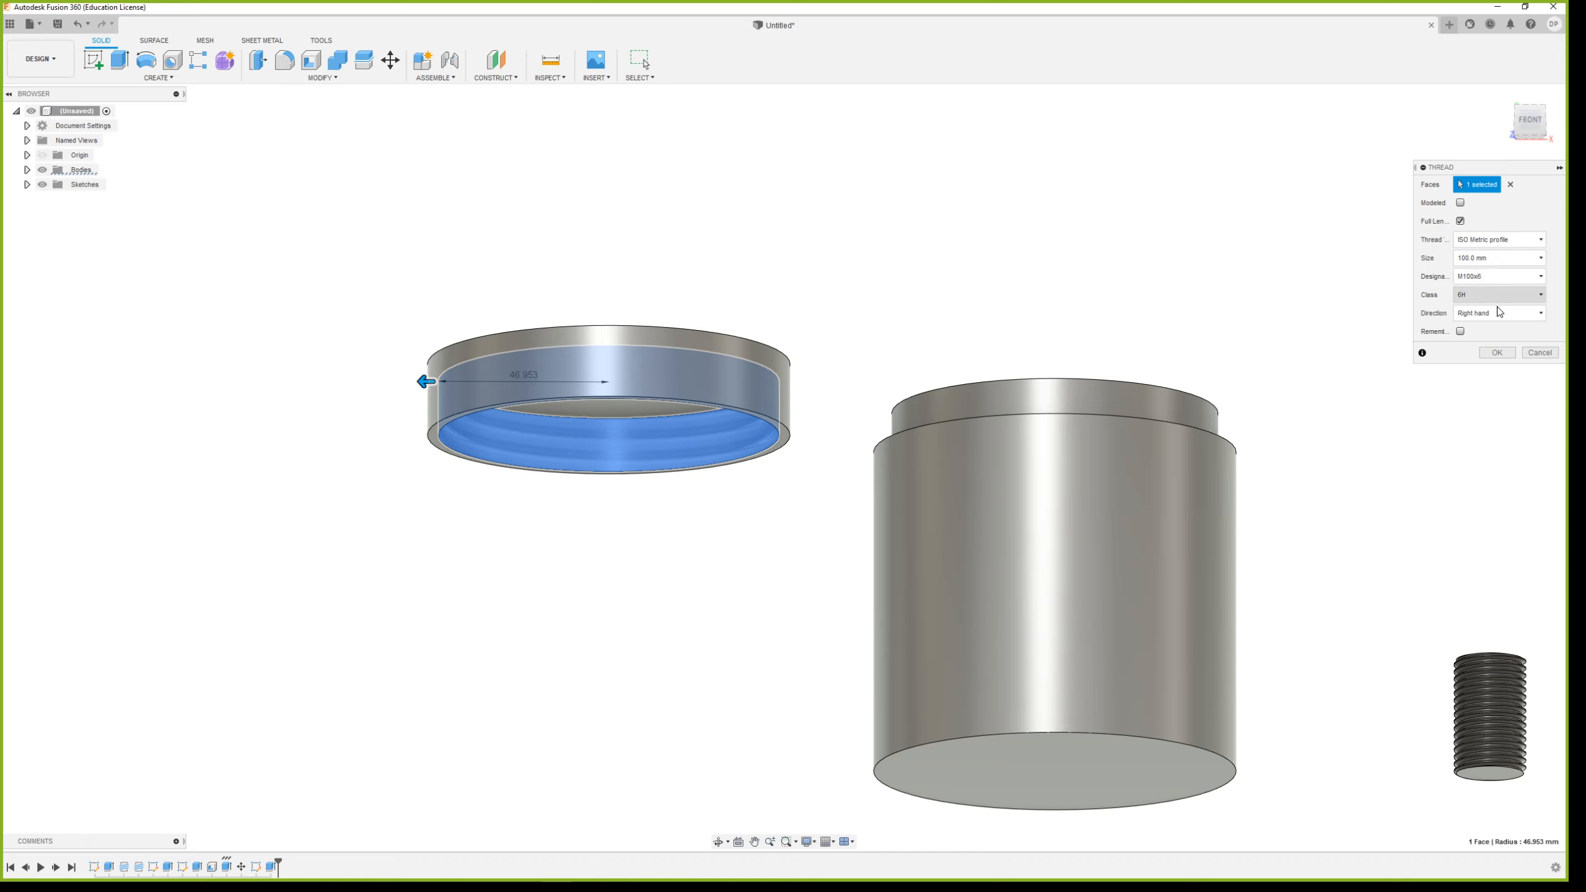
pyautogui.click(1497, 355)
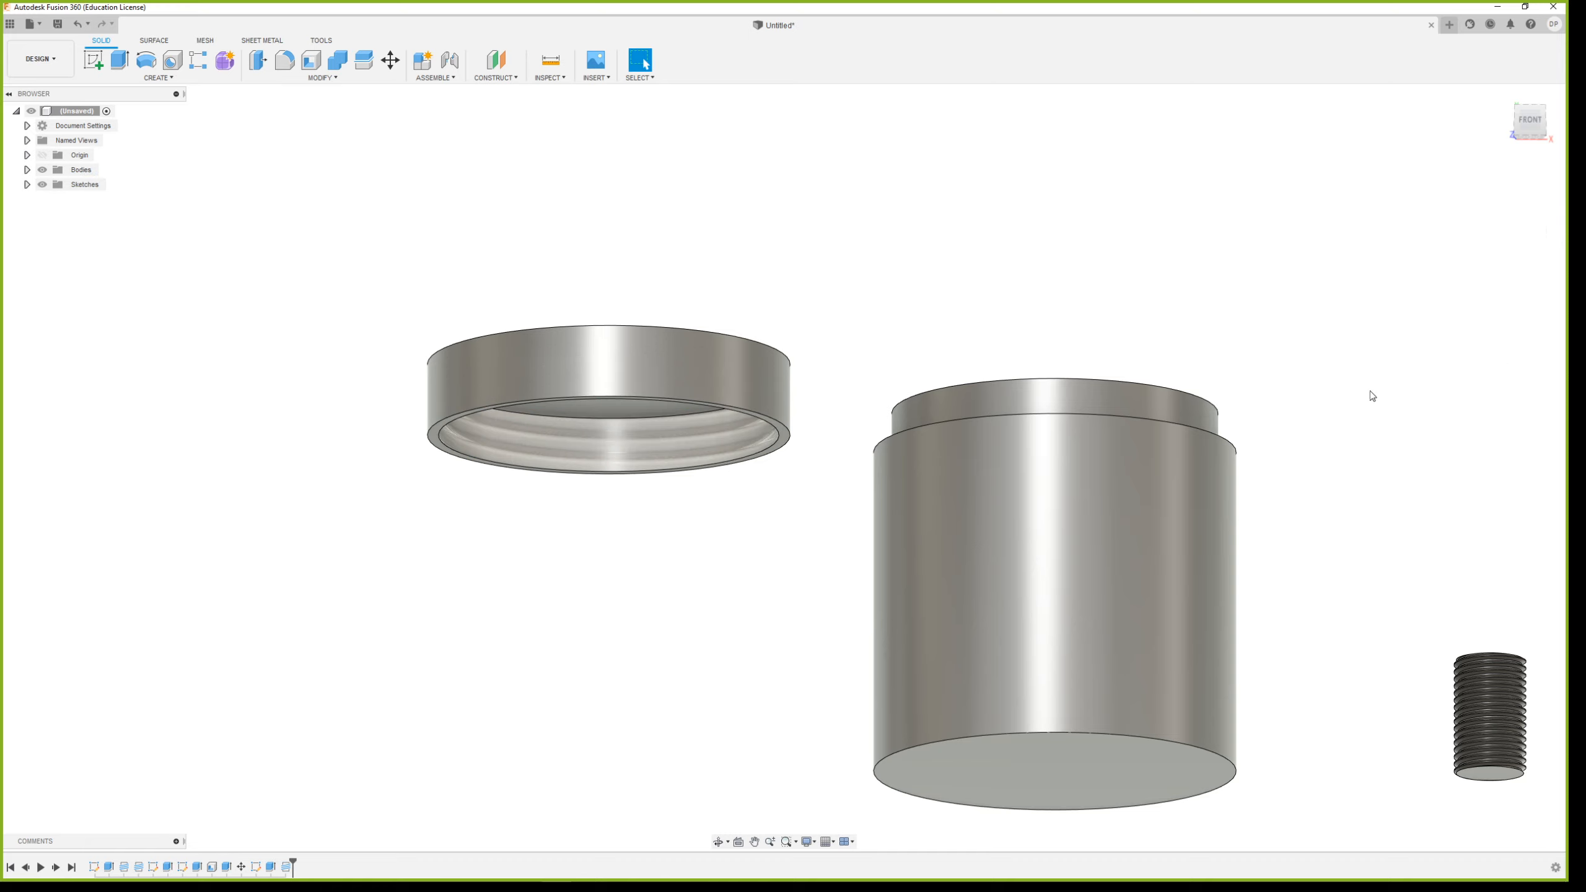
# Add a full-length, right-hand M100x6 ISO Metric thread of class 6g to the outer cylindrical face of the container's neck
pyautogui.keyDown('shift'); pyautogui.moveTo(1119, 480); pyautogui.dragTo(1114, 527, button='middle'); pyautogui.keyUp('shift')
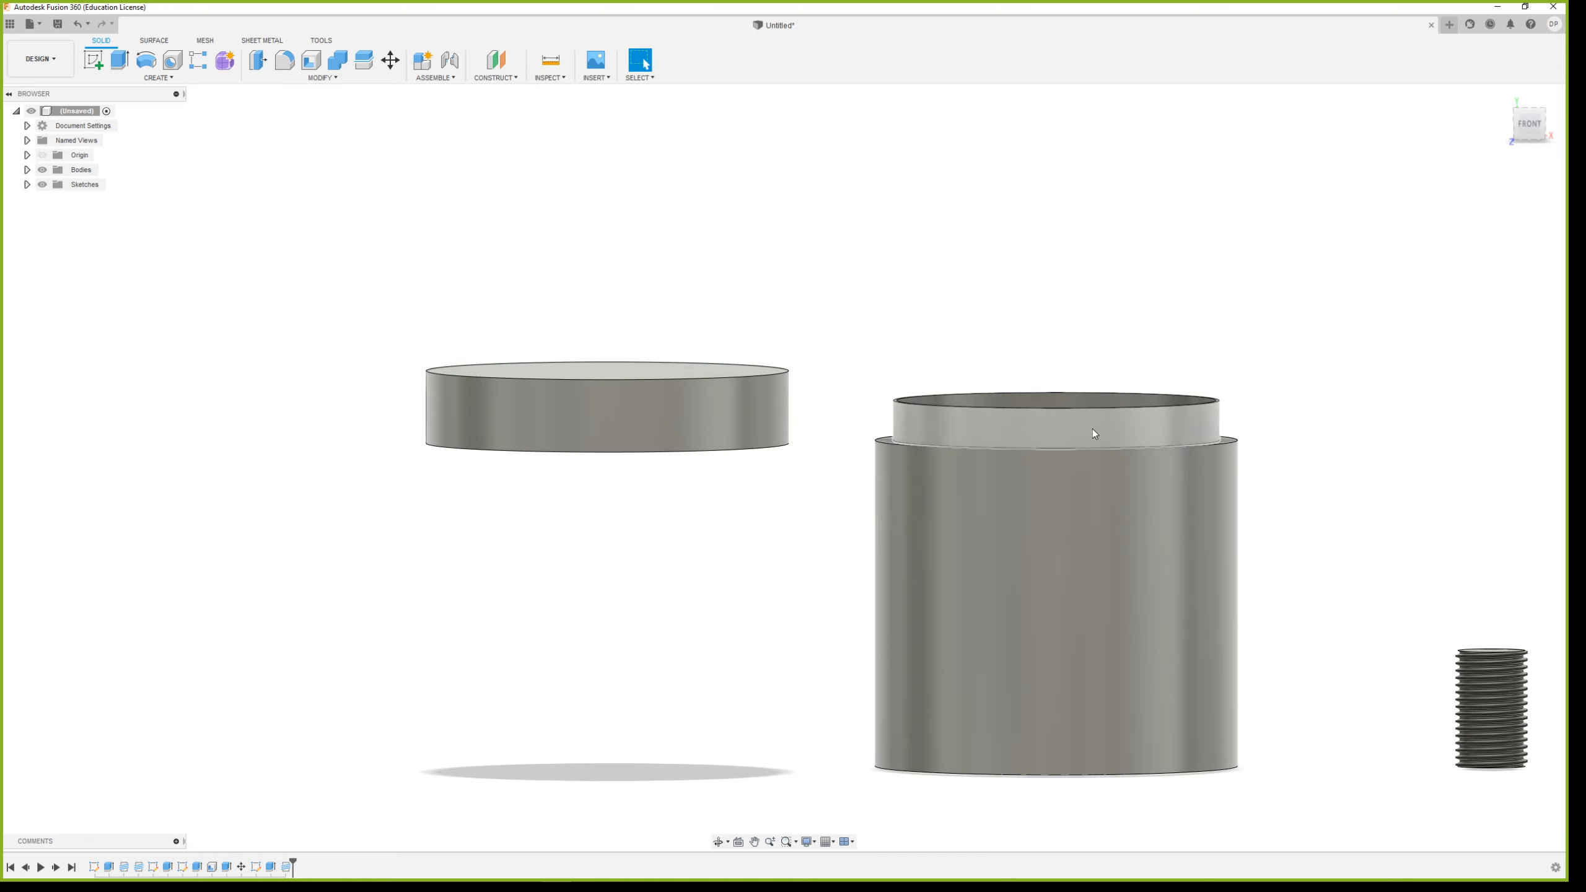
pyautogui.click(1094, 433)
pyautogui.click(158, 77)
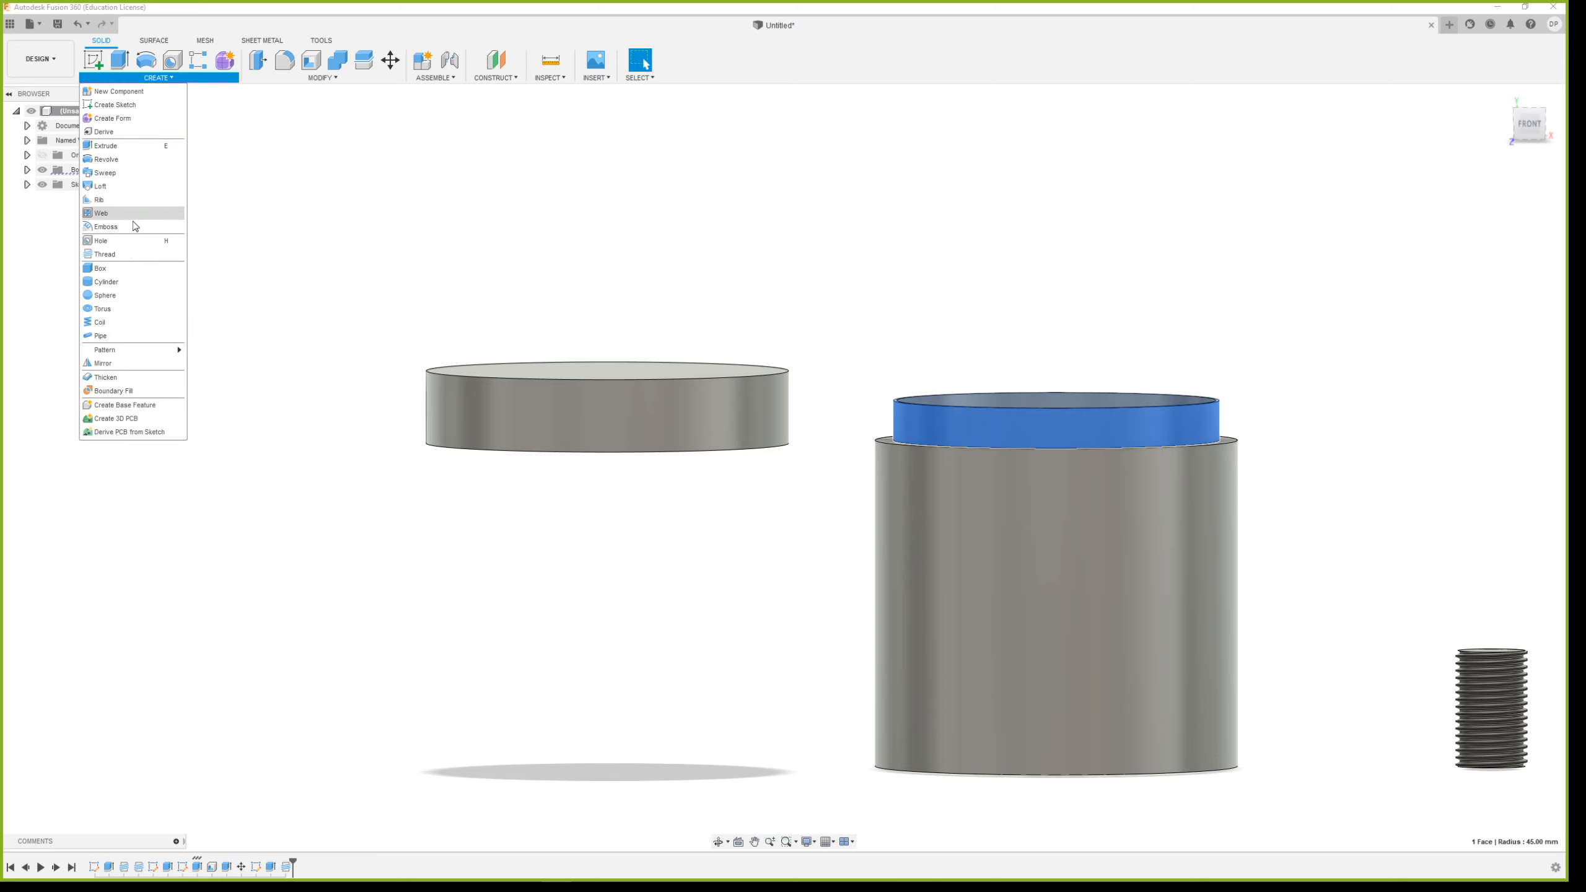
pyautogui.click(127, 253)
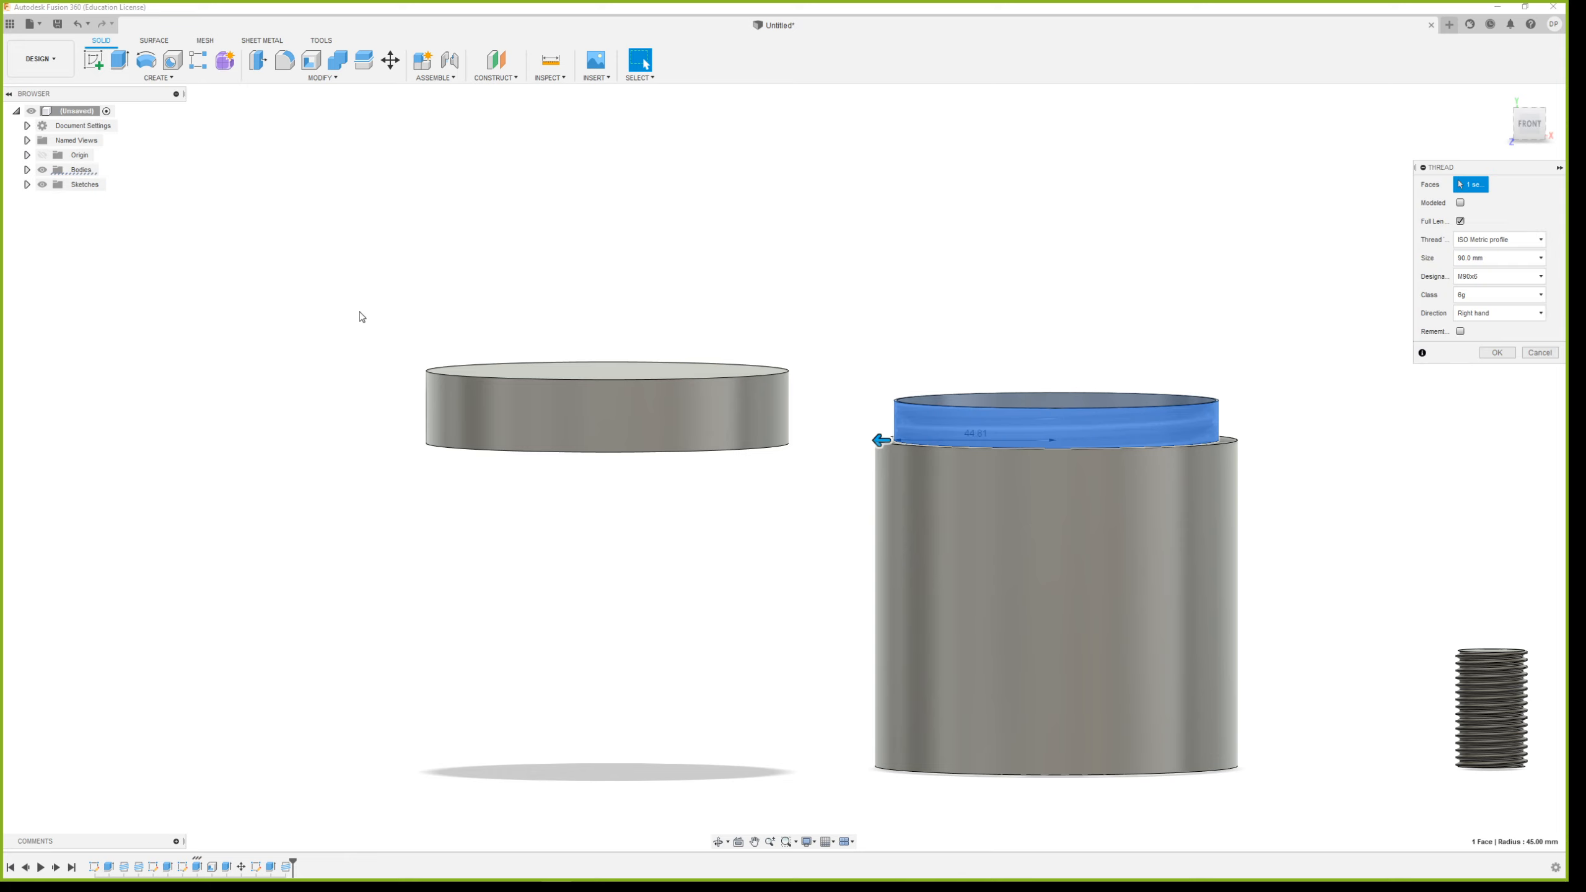
pyautogui.click(1487, 279)
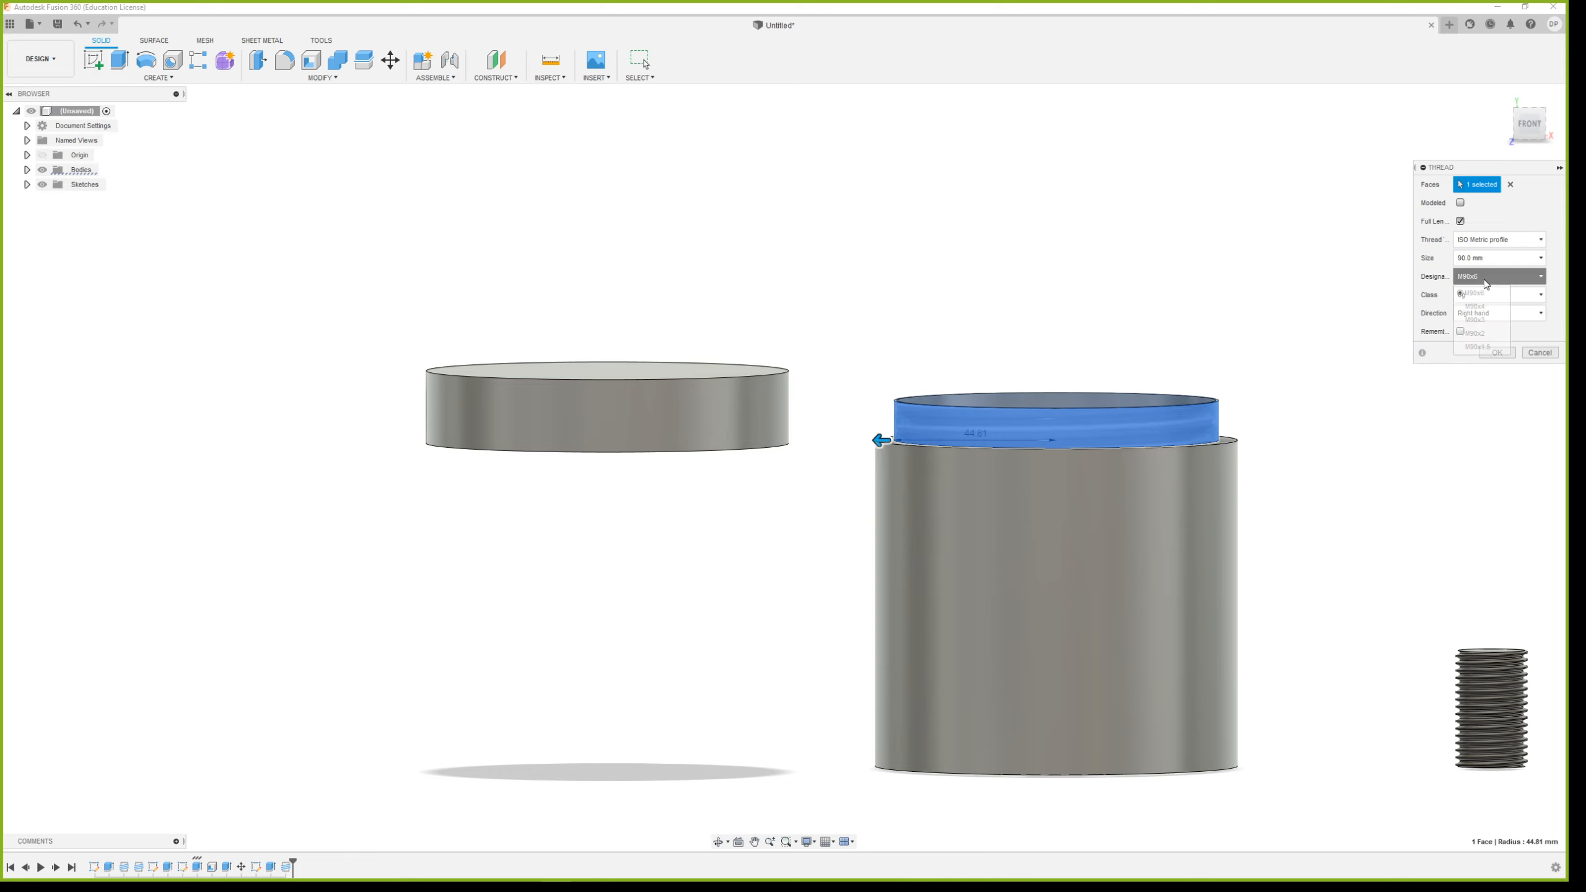
pyautogui.click(1493, 258)
pyautogui.click(1498, 241)
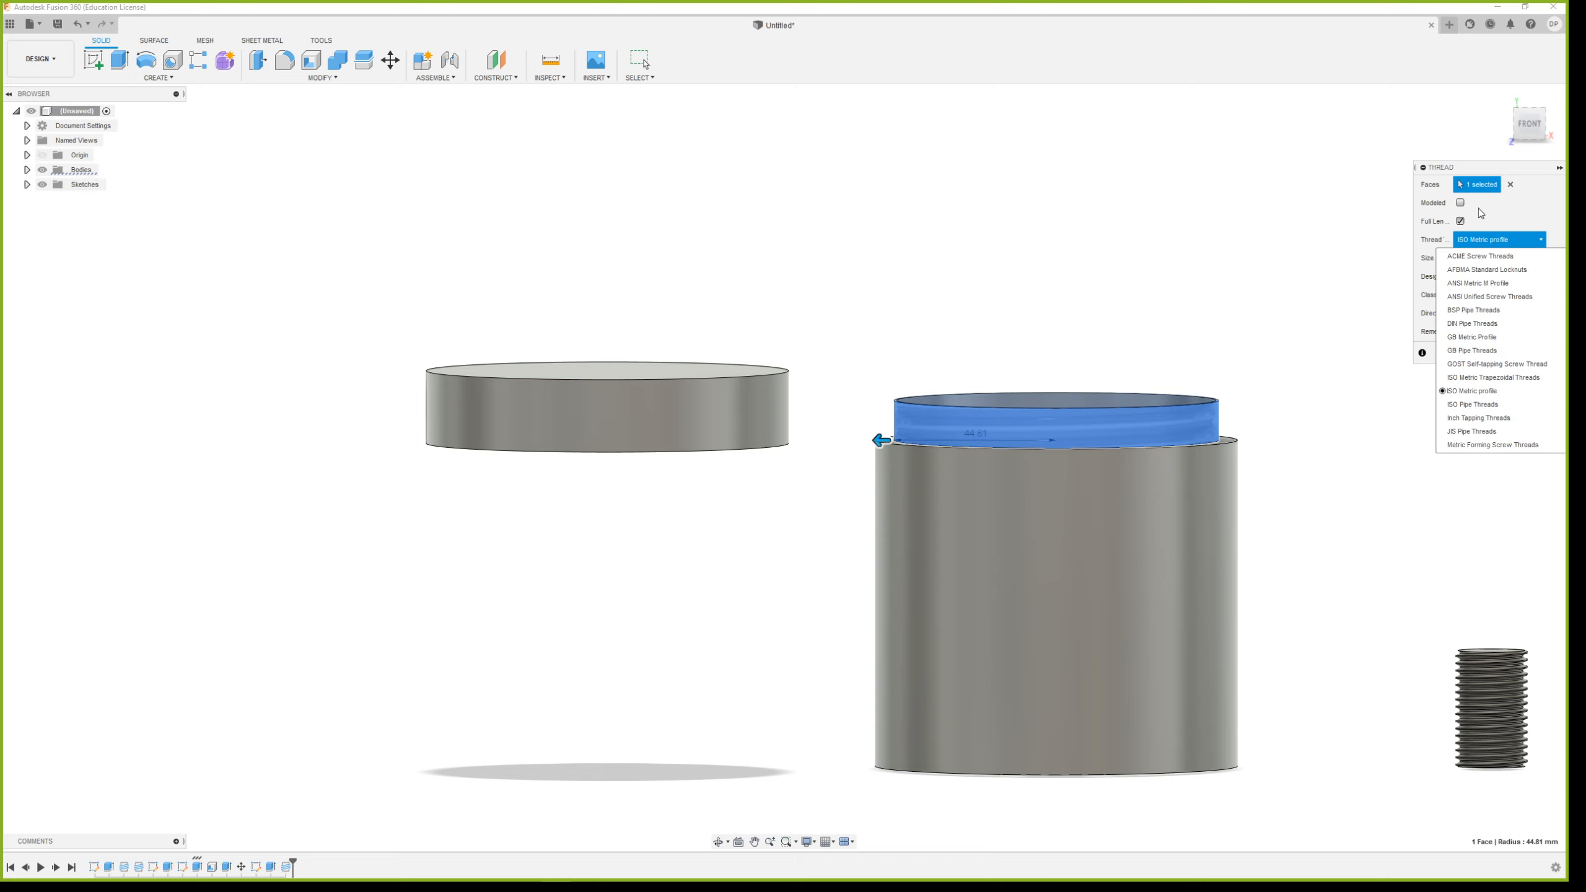
pyautogui.click(1545, 208)
pyautogui.click(1517, 257)
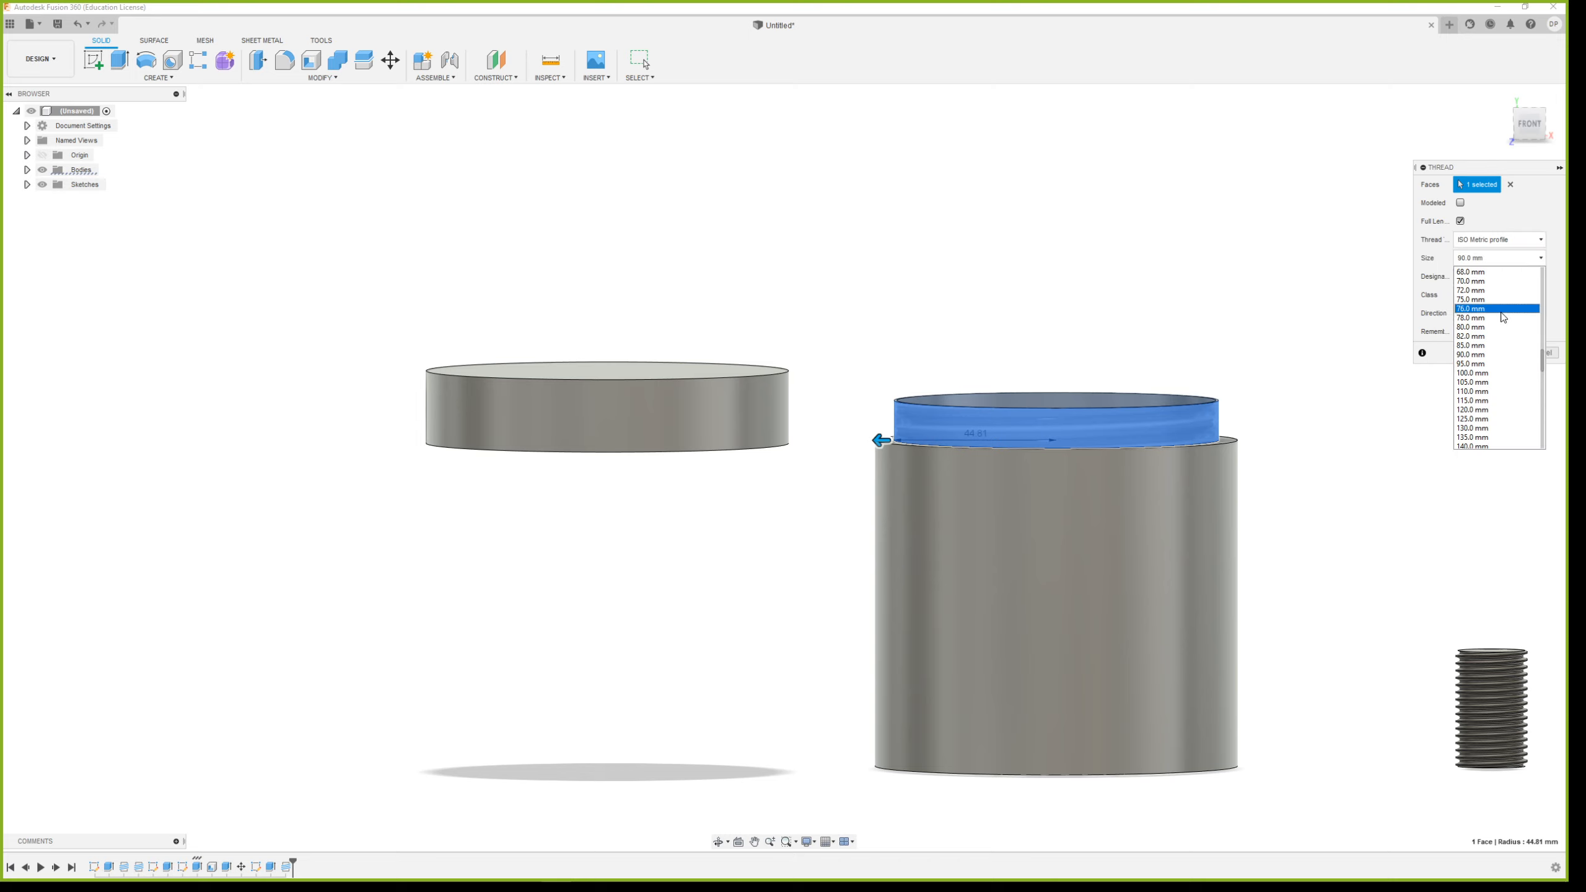
pyautogui.click(1493, 373)
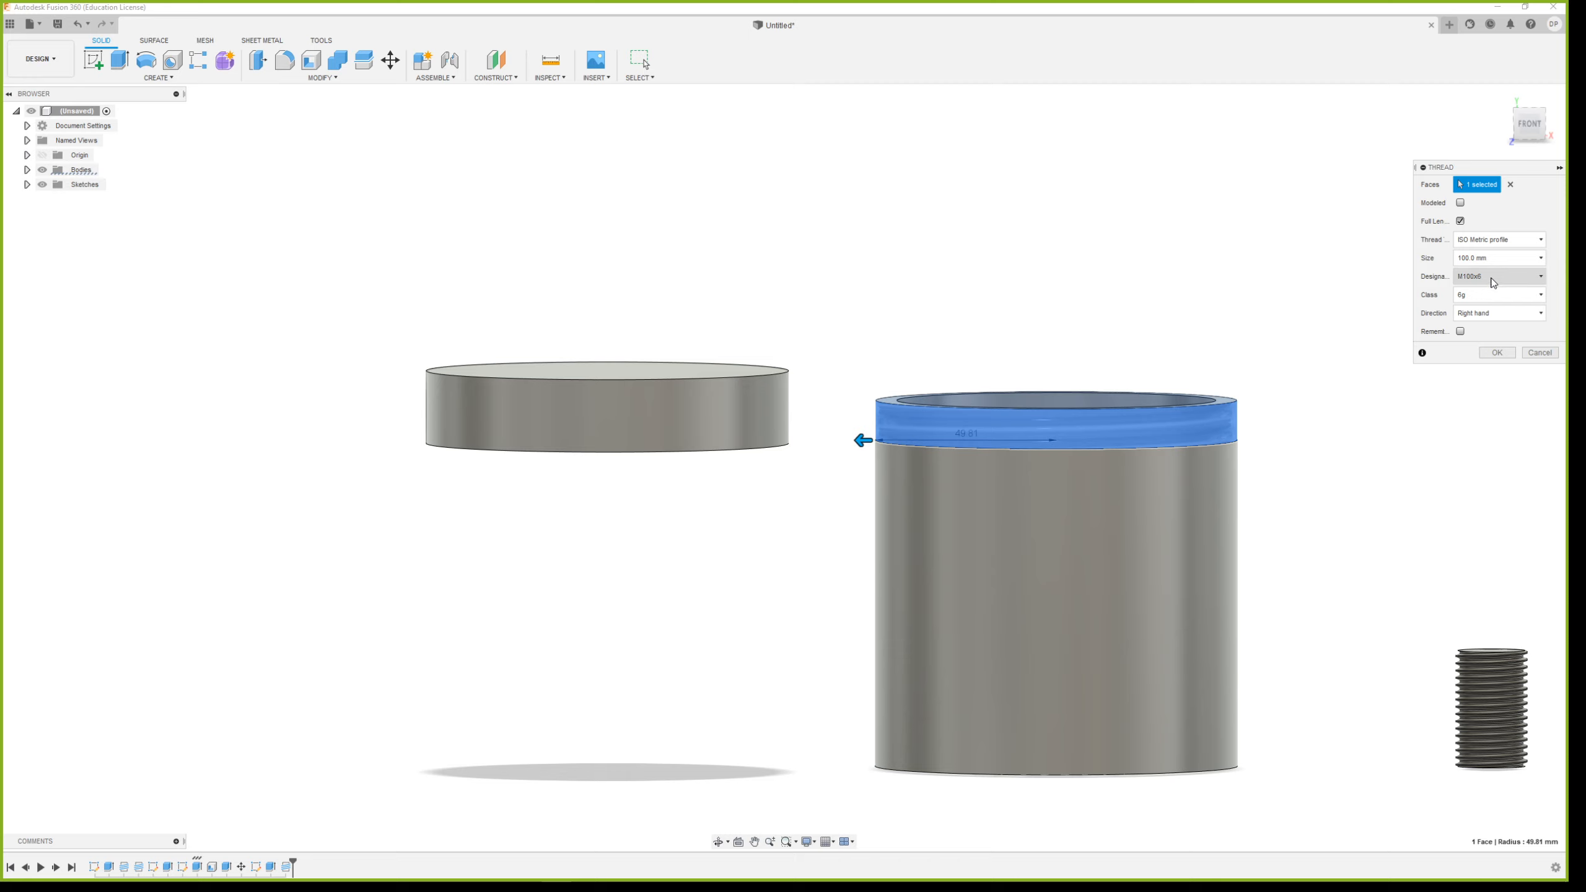
pyautogui.click(1490, 354)
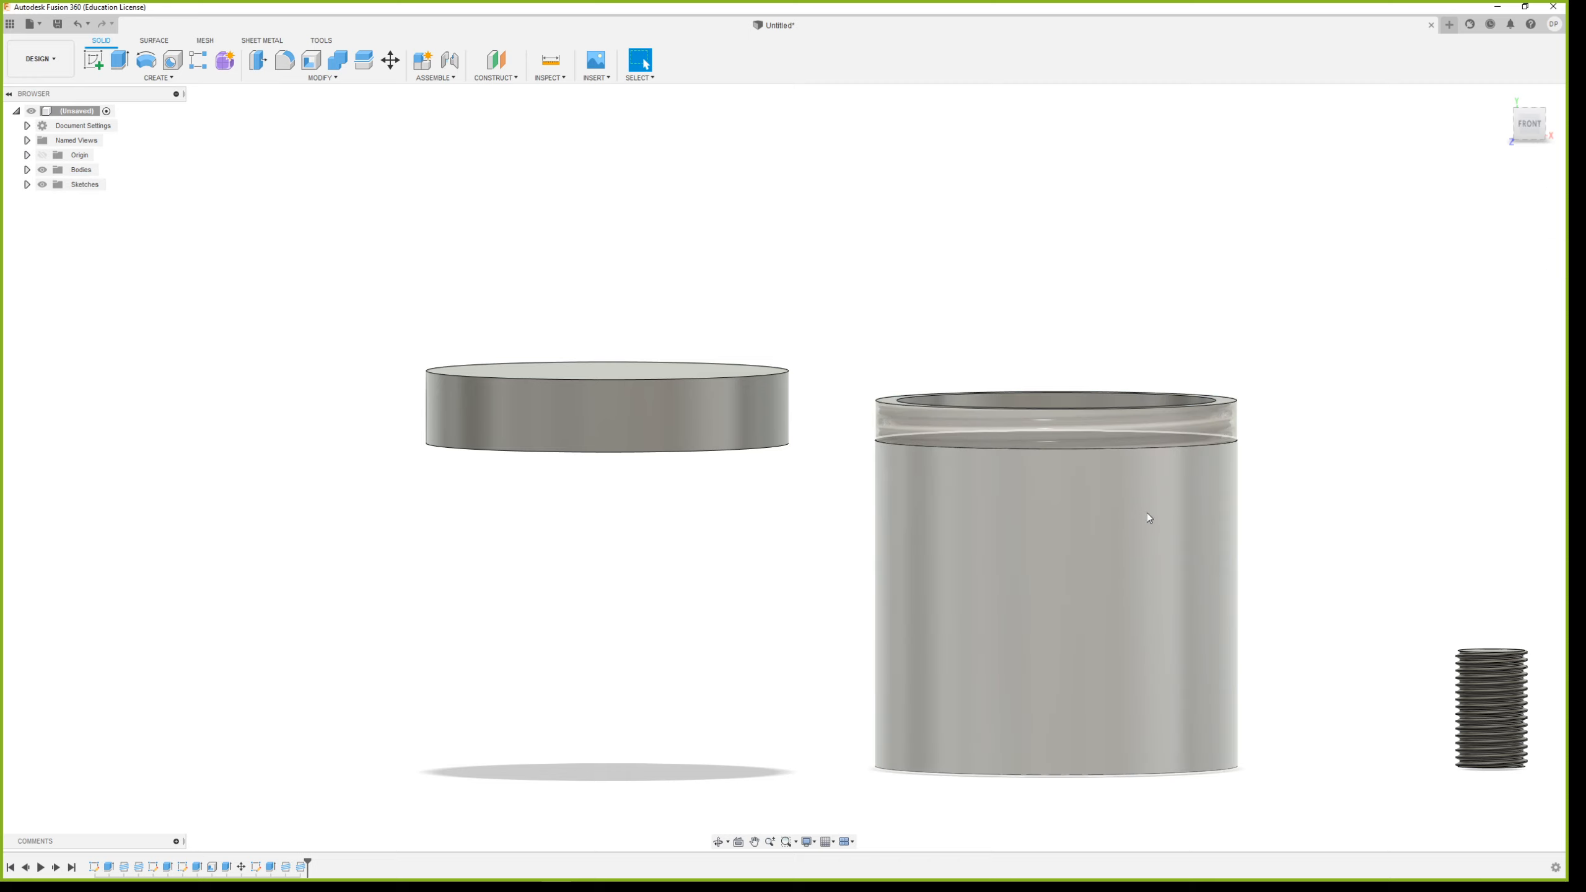
# Edit the lid's inner thread so that it is modeled as real geometry
pyautogui.keyDown('shift'); pyautogui.moveTo(662, 537); pyautogui.dragTo(651, 486, button='middle'); pyautogui.keyUp('shift')
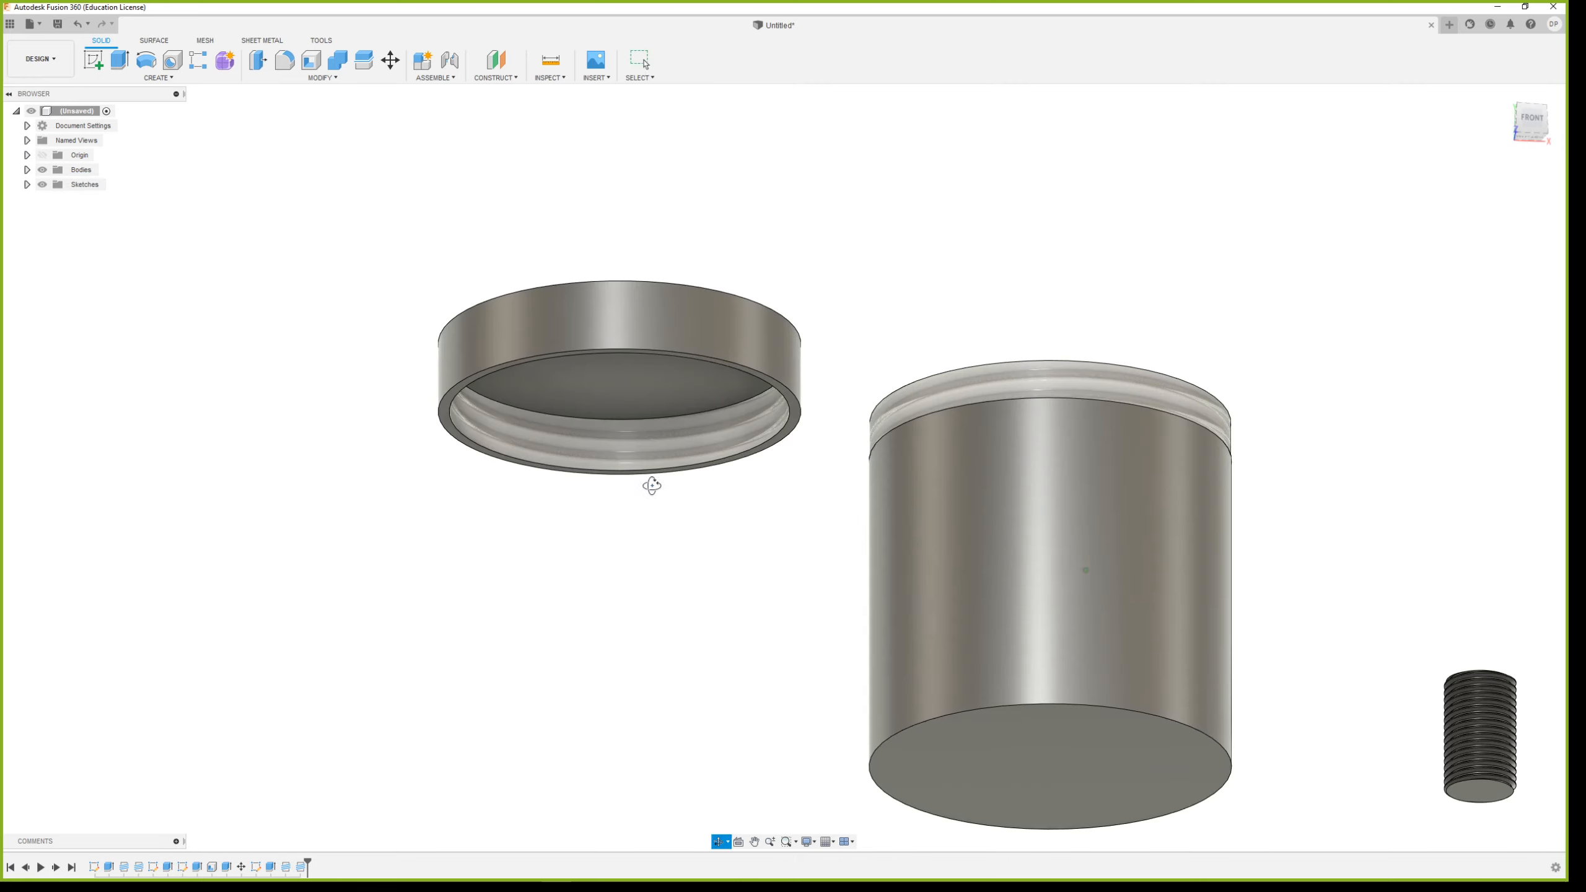
pyautogui.doubleClick(284, 867)
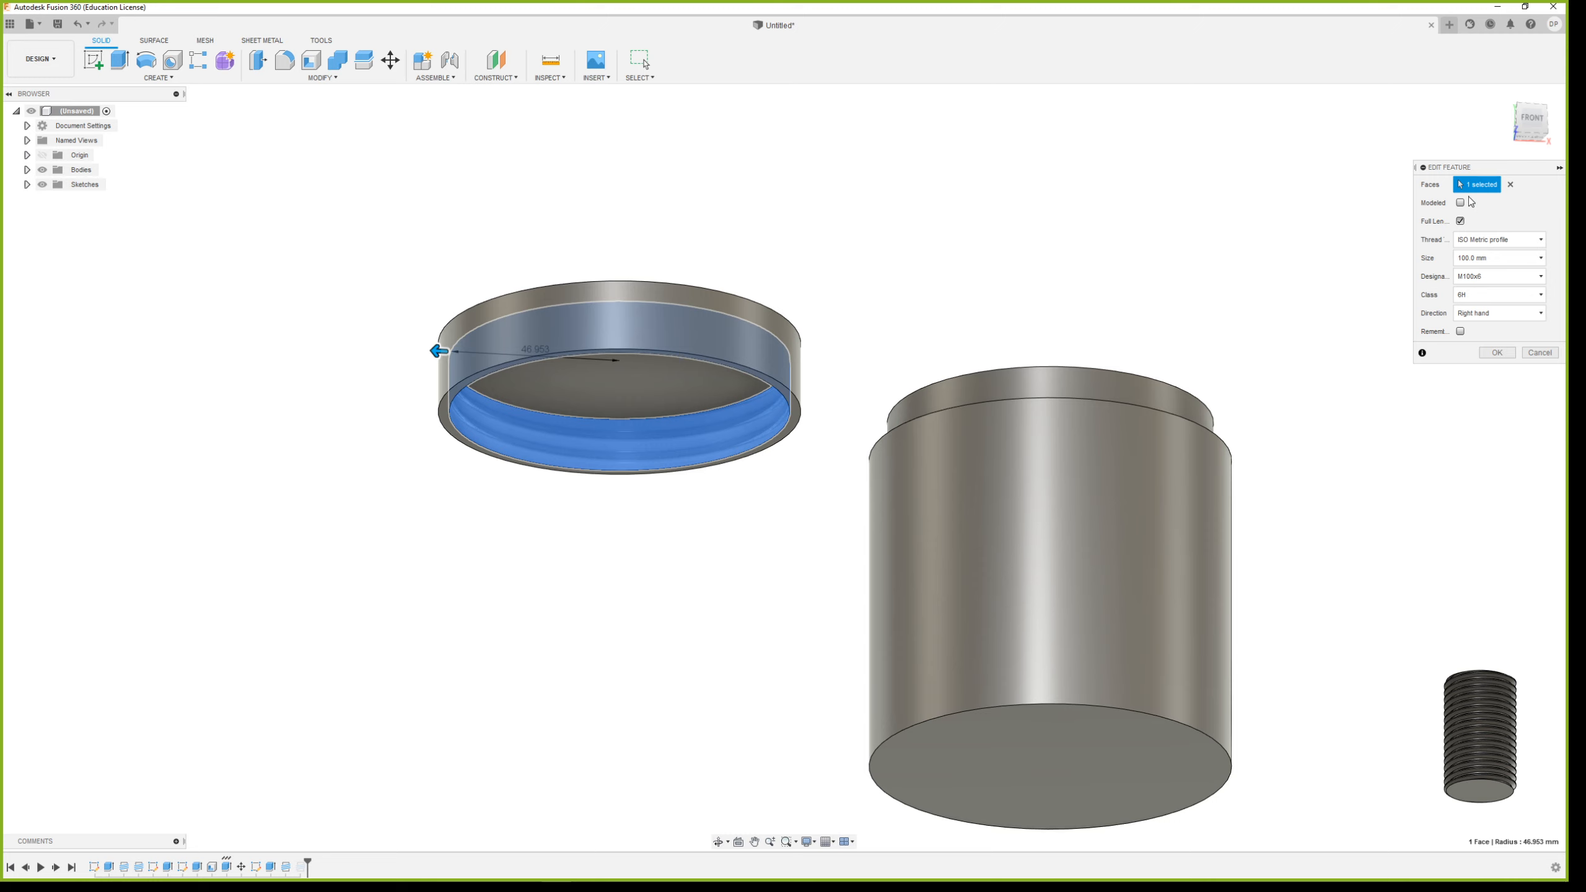
pyautogui.click(1461, 203)
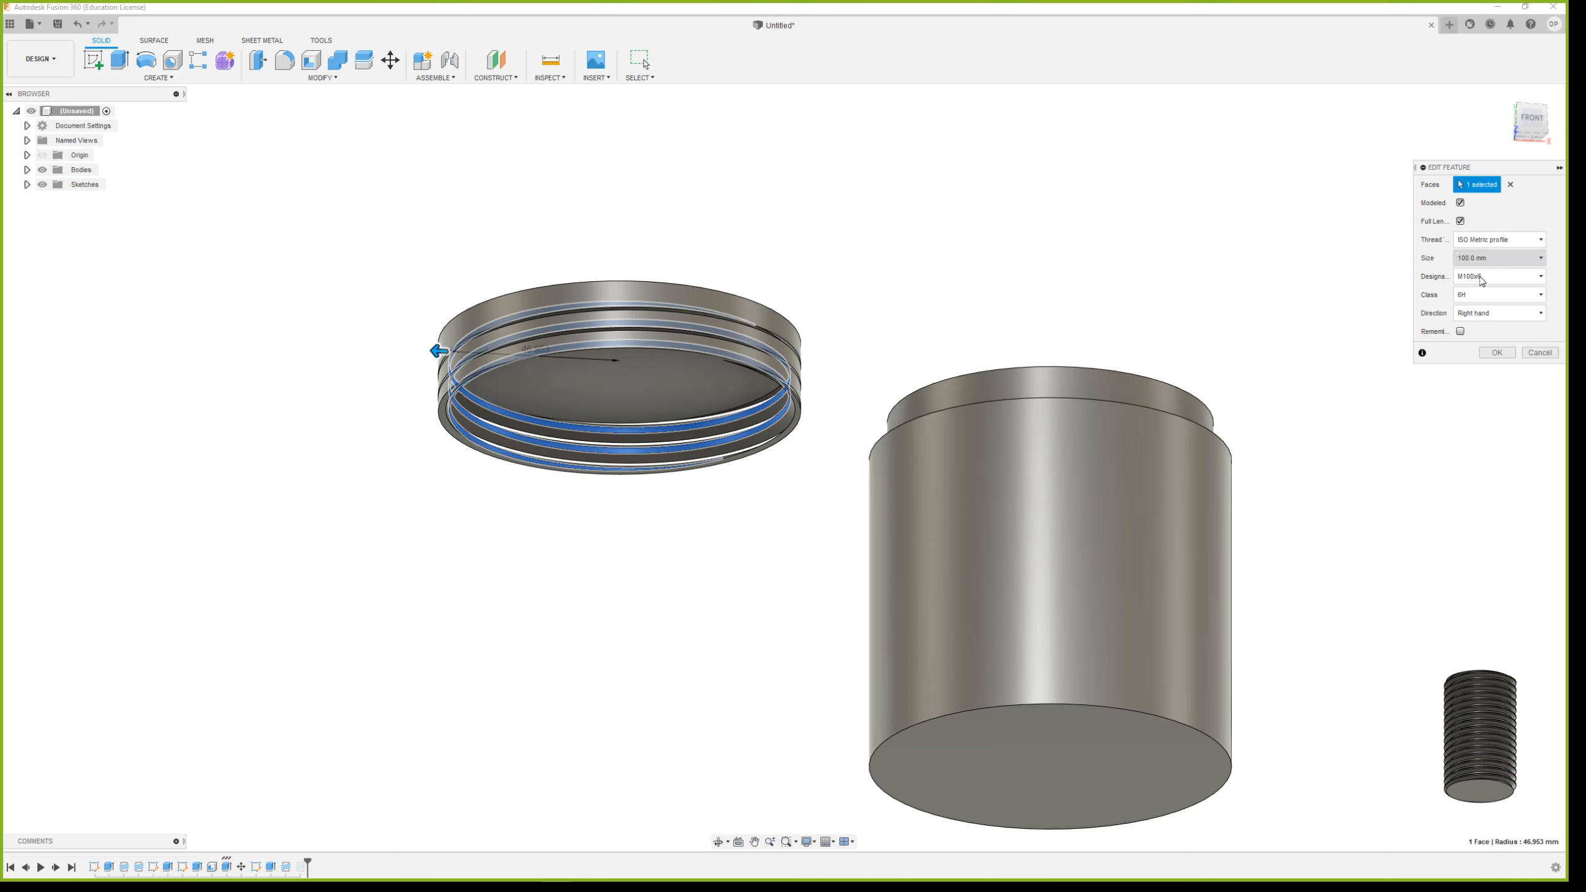
pyautogui.click(1497, 354)
# Edit the container neck's thread to be modeled, with a size of 95 mm and the designation M95x3
pyautogui.keyDown('shift'); pyautogui.moveTo(654, 561); pyautogui.dragTo(694, 521, button='middle'); pyautogui.keyUp('shift')
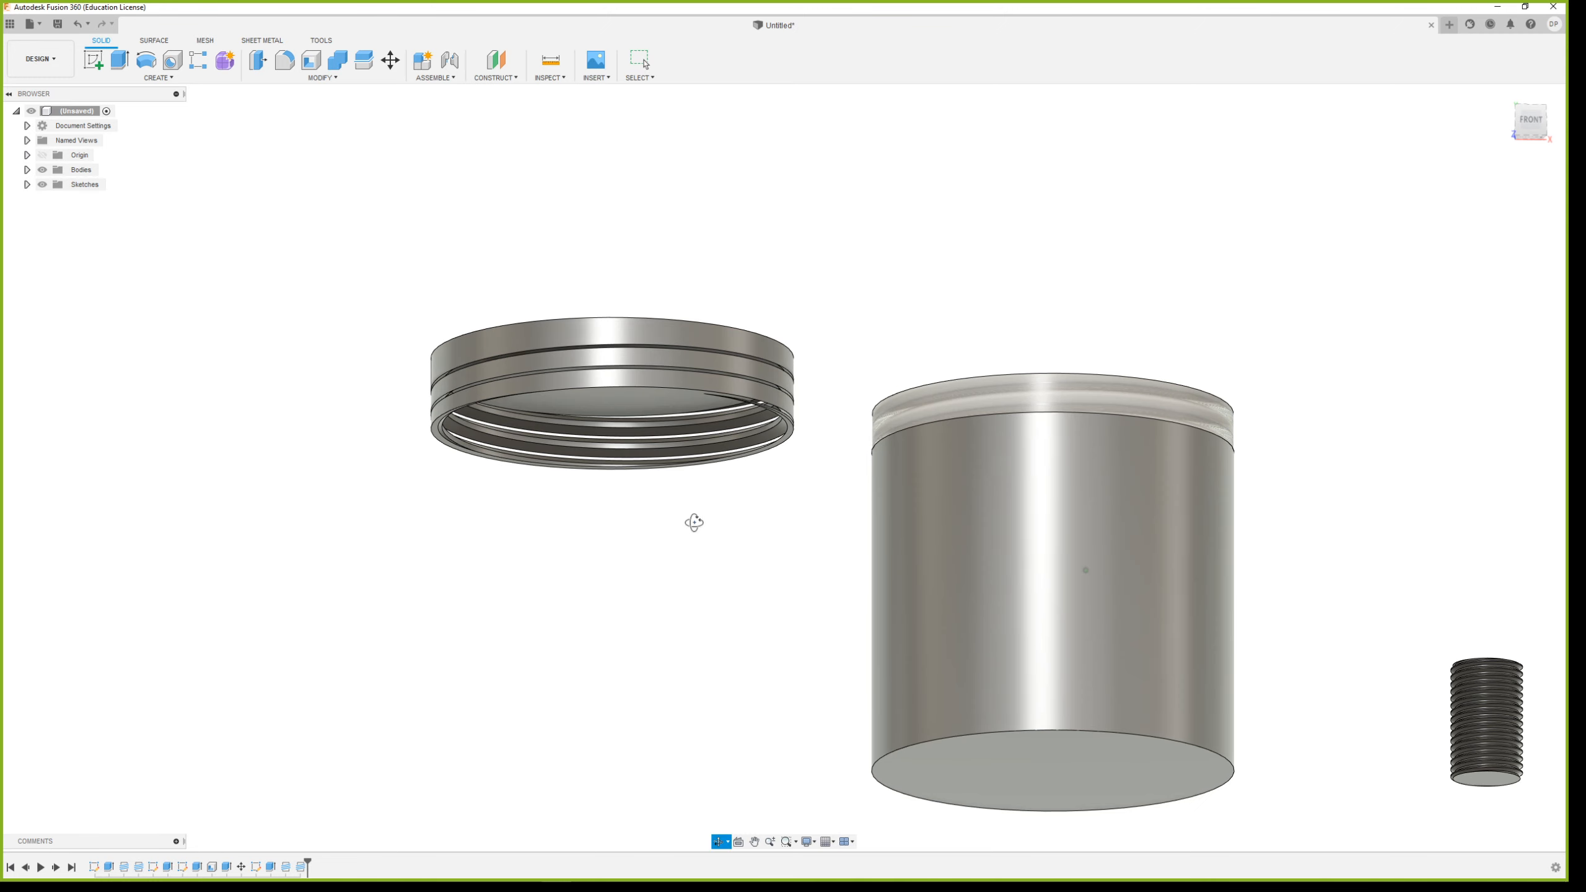
pyautogui.doubleClick(303, 868)
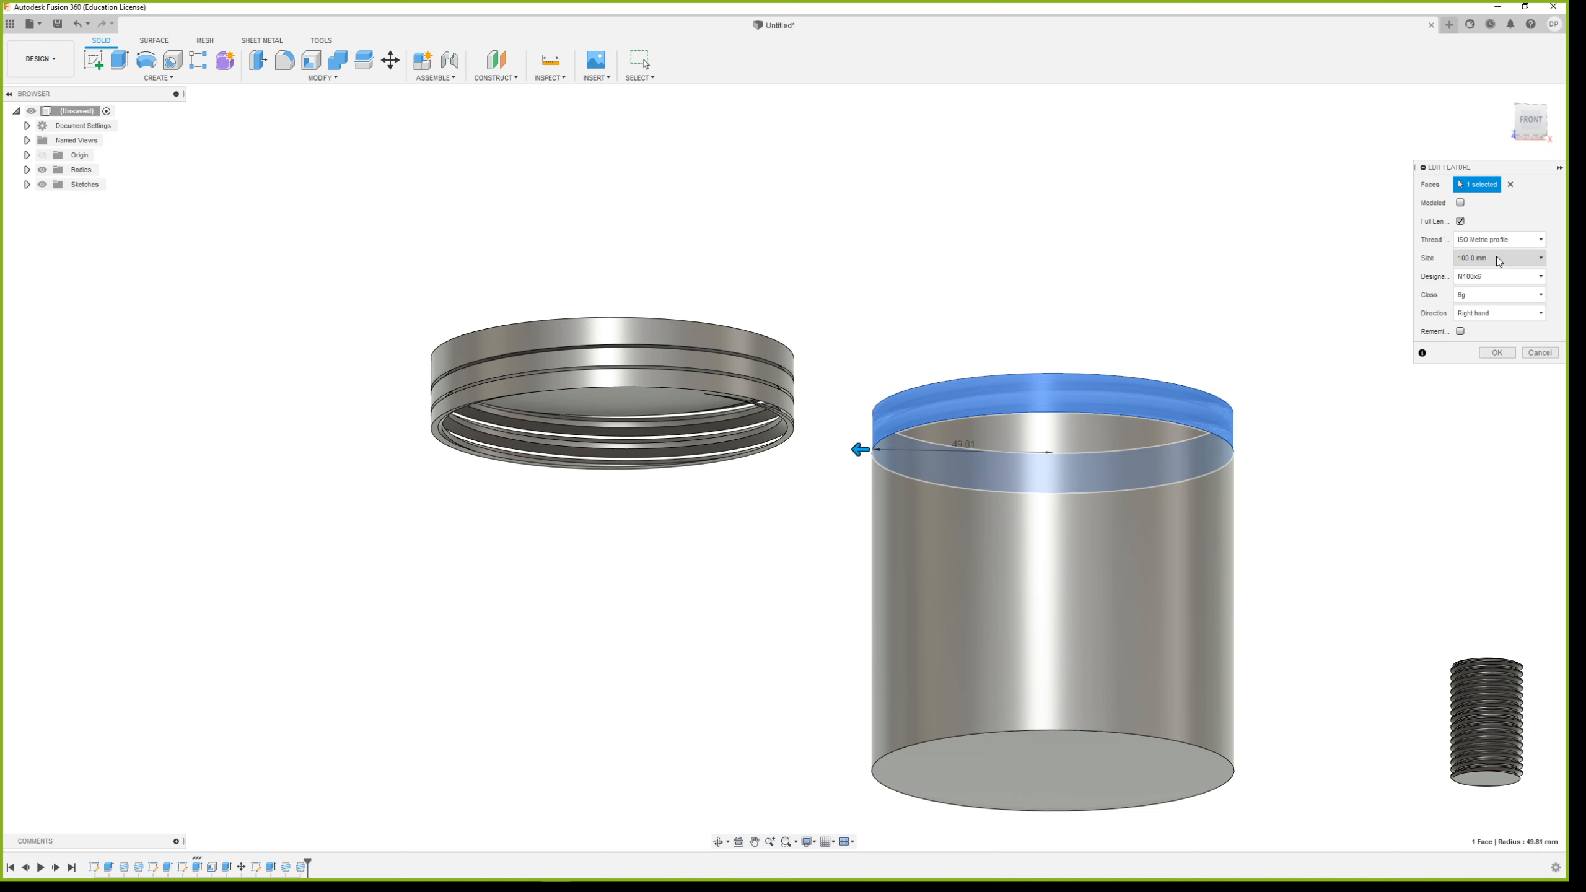
pyautogui.moveTo(668, 409)
pyautogui.keyDown('shift'); pyautogui.mouseDown(button='middle')
pyautogui.moveTo(678, 465)
pyautogui.moveTo(679, 425)
pyautogui.mouseUp(button='middle'); pyautogui.keyUp('shift')
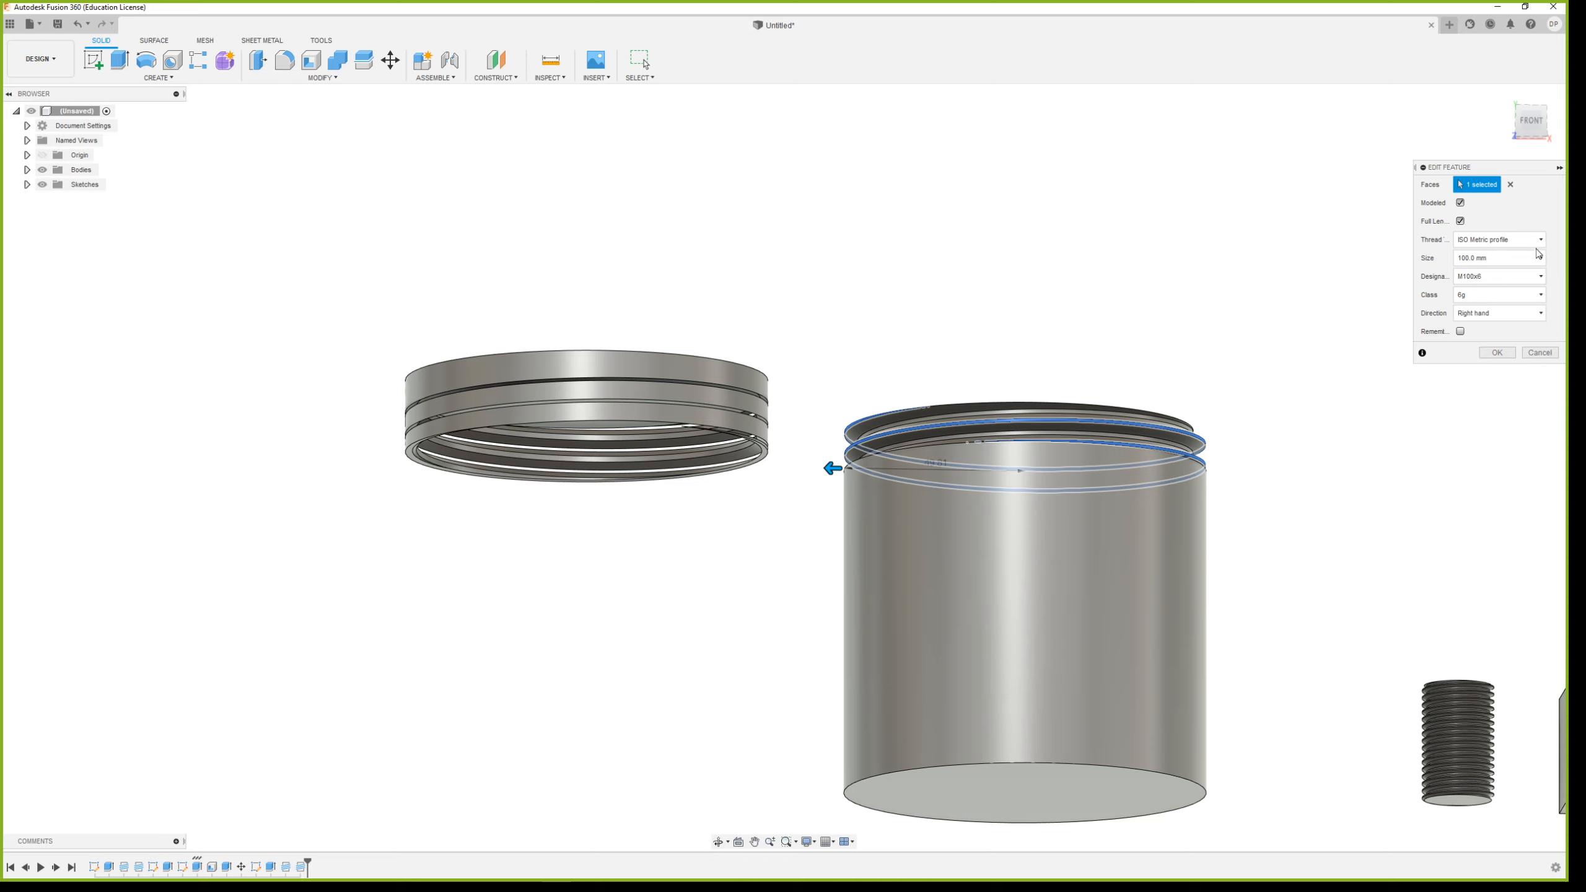
pyautogui.click(1496, 258)
pyautogui.click(1475, 346)
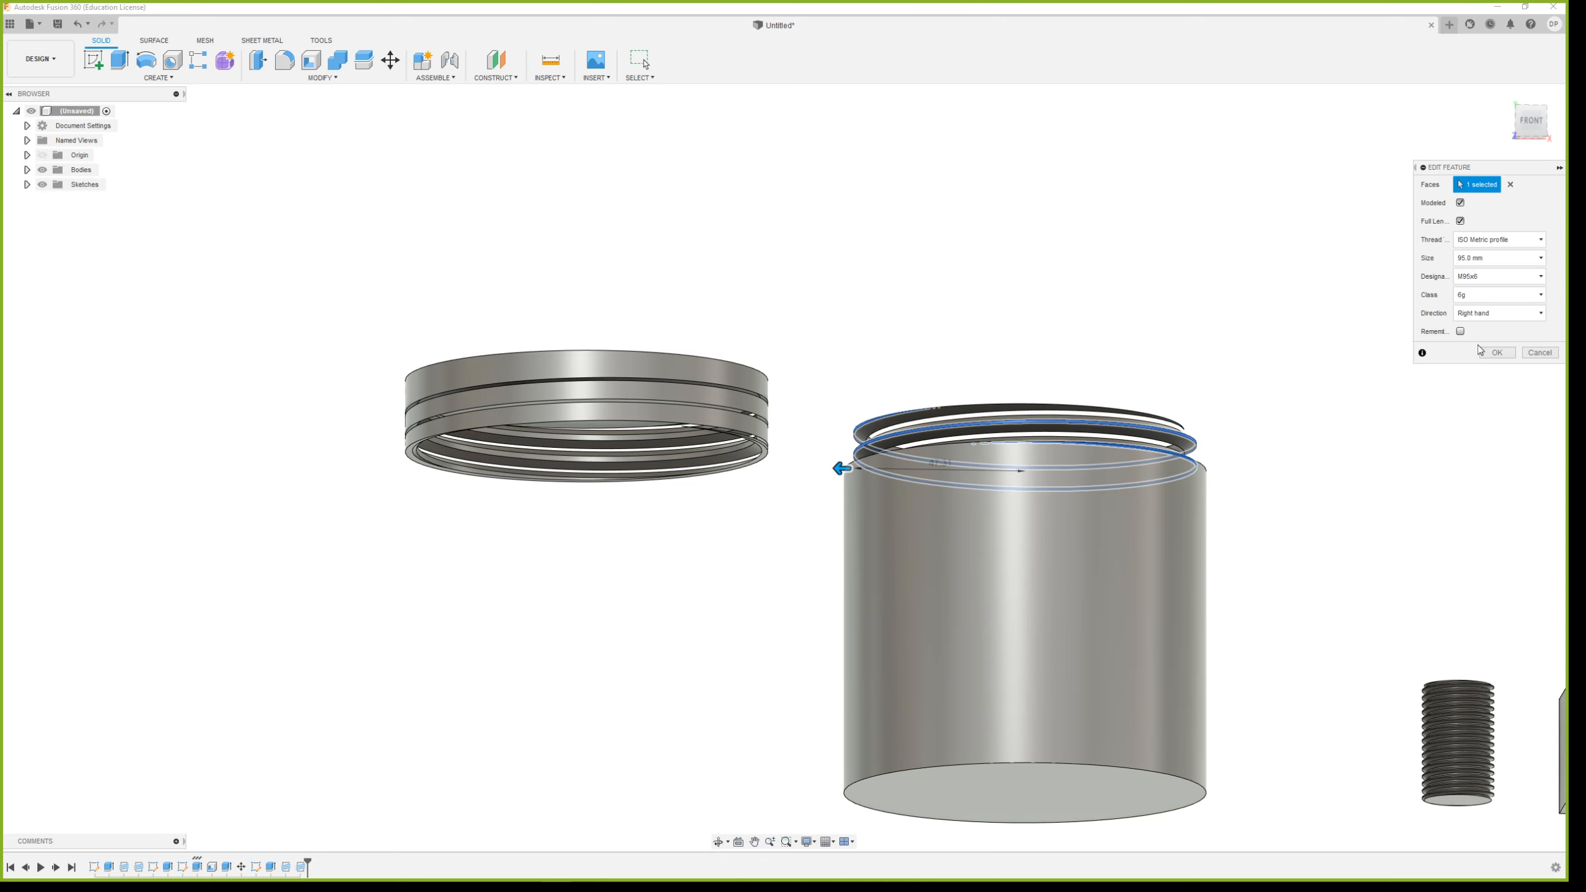
pyautogui.keyDown('shift'); pyautogui.moveTo(1280, 441); pyautogui.dragTo(1250, 447, button='middle'); pyautogui.keyUp('shift')
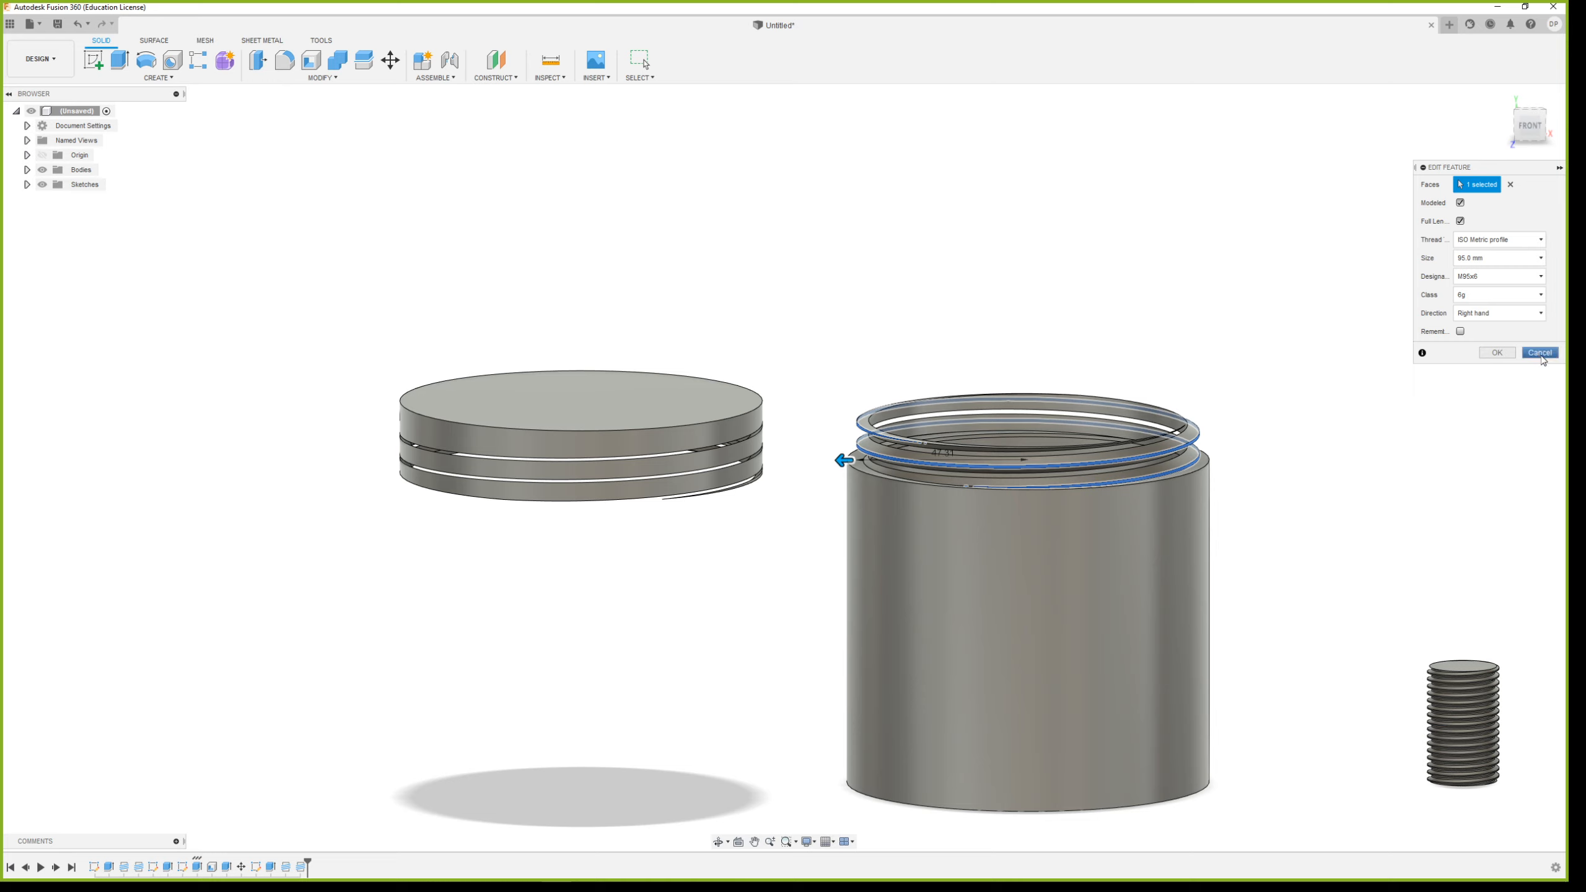
pyautogui.click(1521, 276)
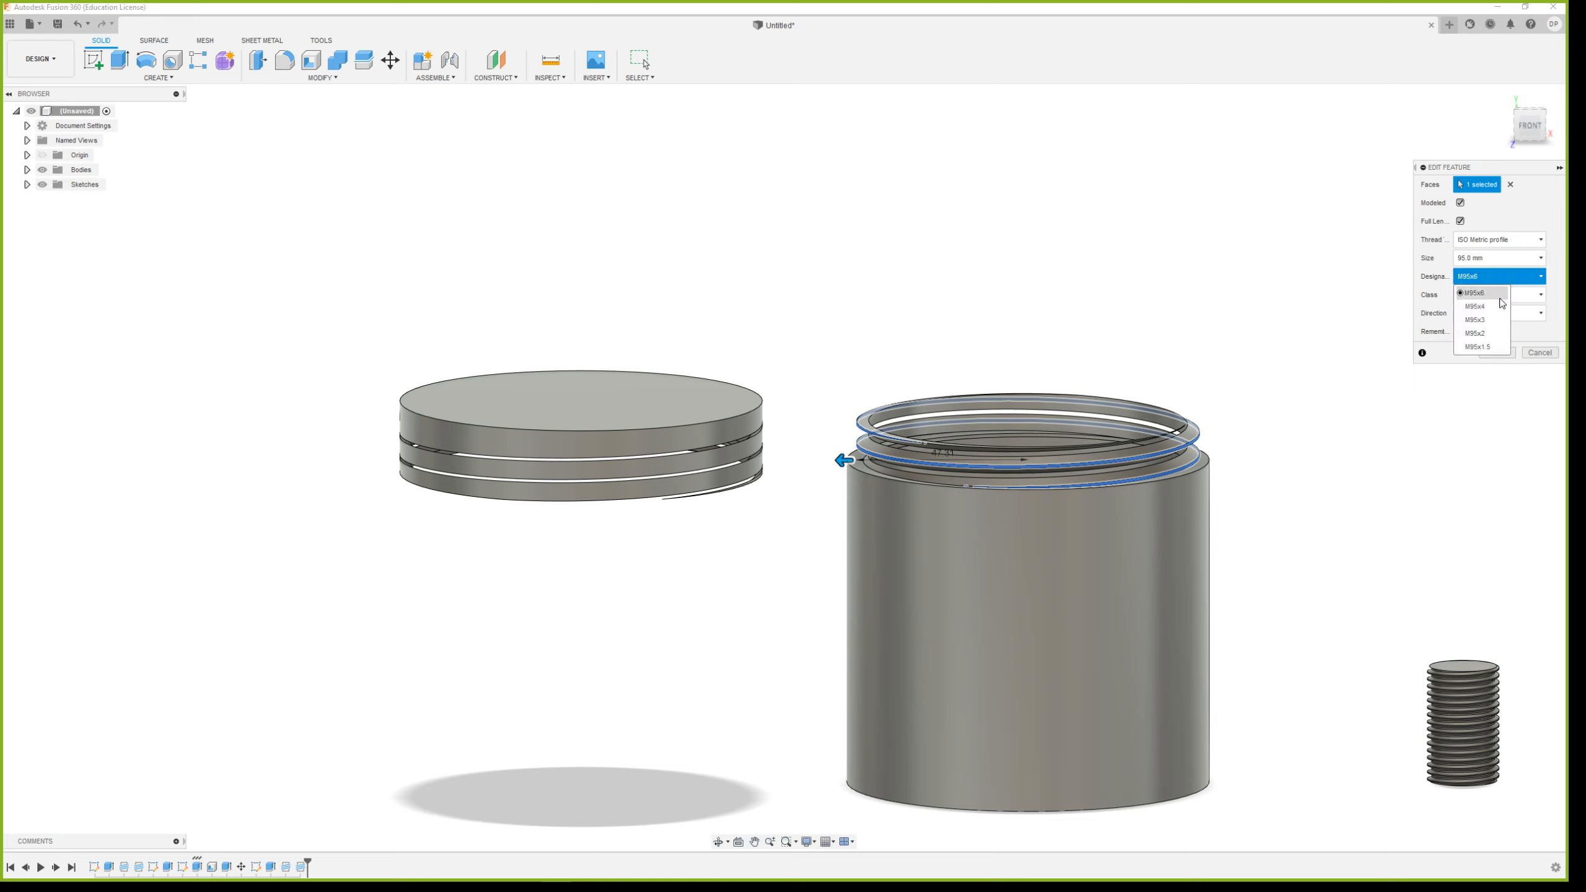
pyautogui.click(1478, 333)
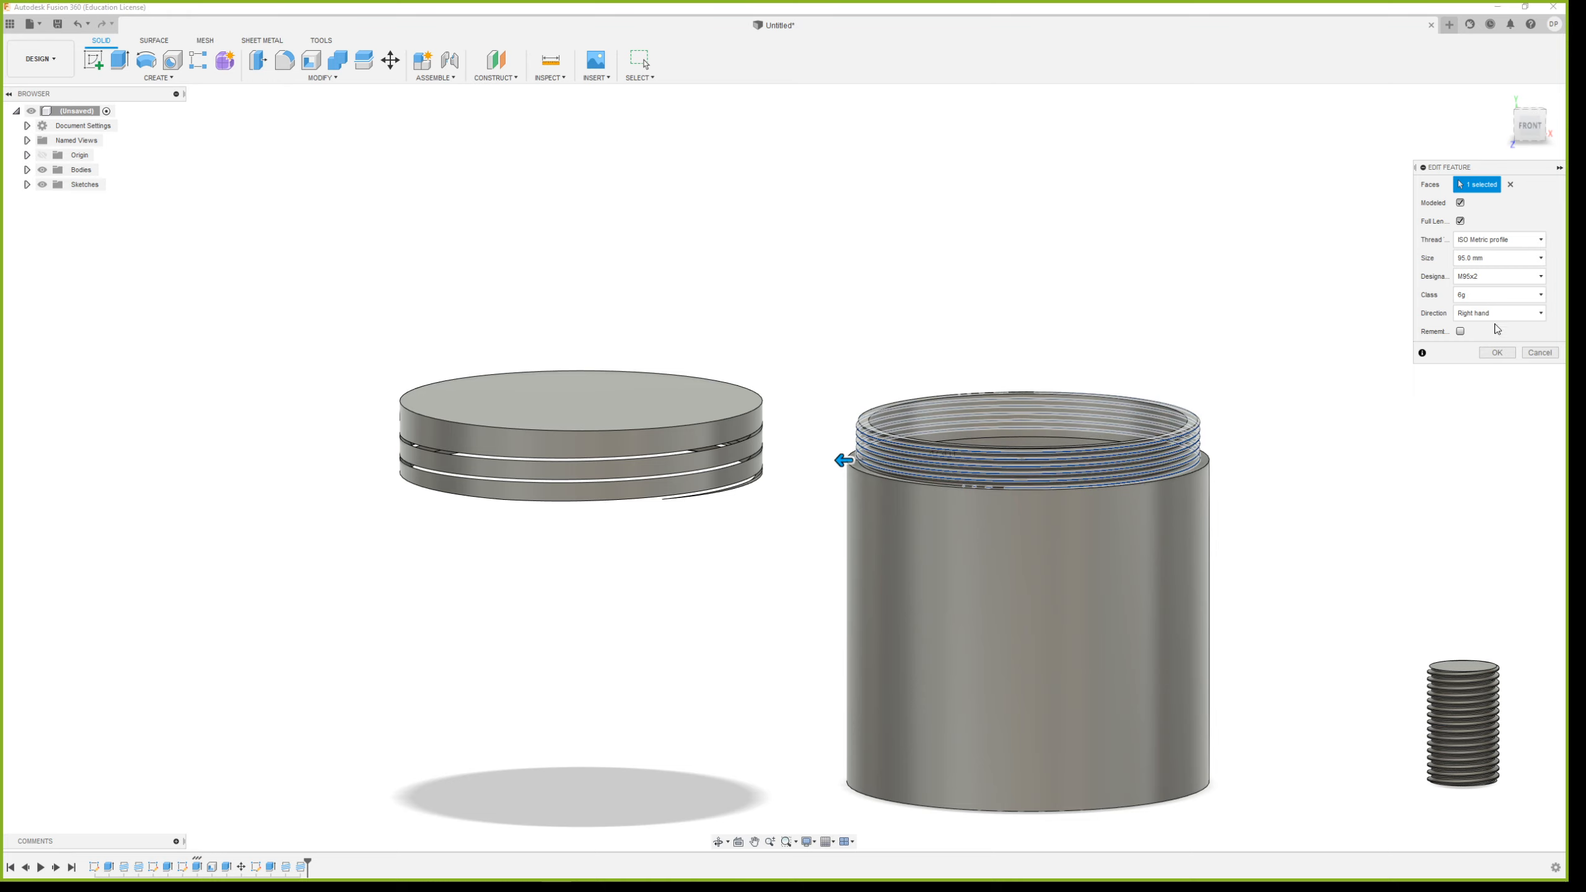
pyautogui.click(1522, 276)
pyautogui.click(1487, 323)
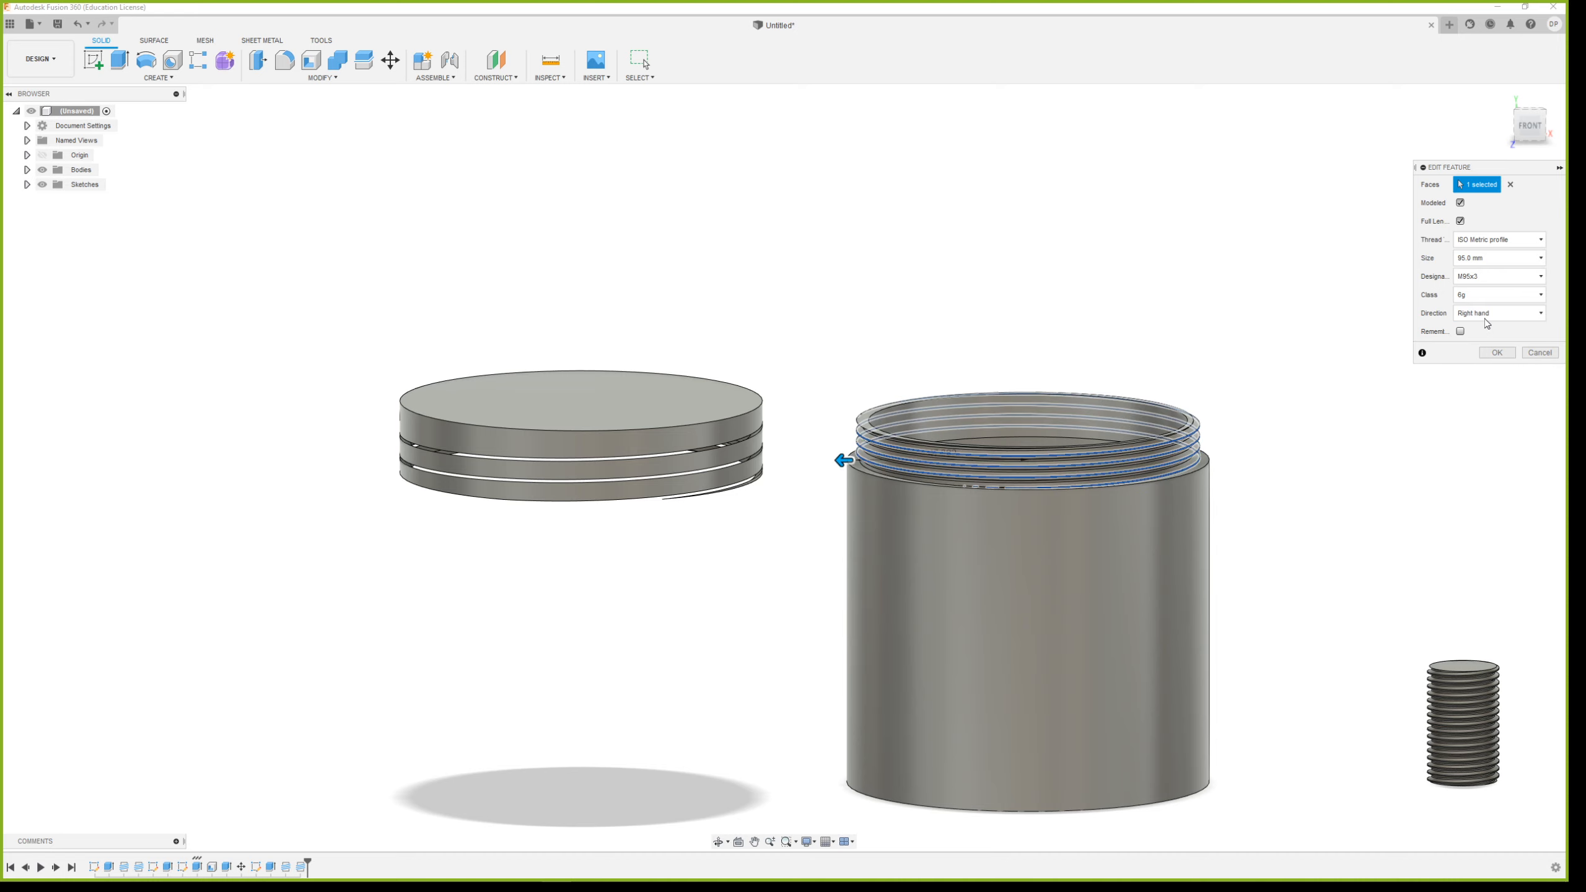
pyautogui.click(1491, 352)
# Edit the lid's inner thread to a size of 95 mm and the designation M95x3
pyautogui.keyDown('shift'); pyautogui.moveTo(658, 510); pyautogui.dragTo(665, 491, button='middle'); pyautogui.keyUp('shift')
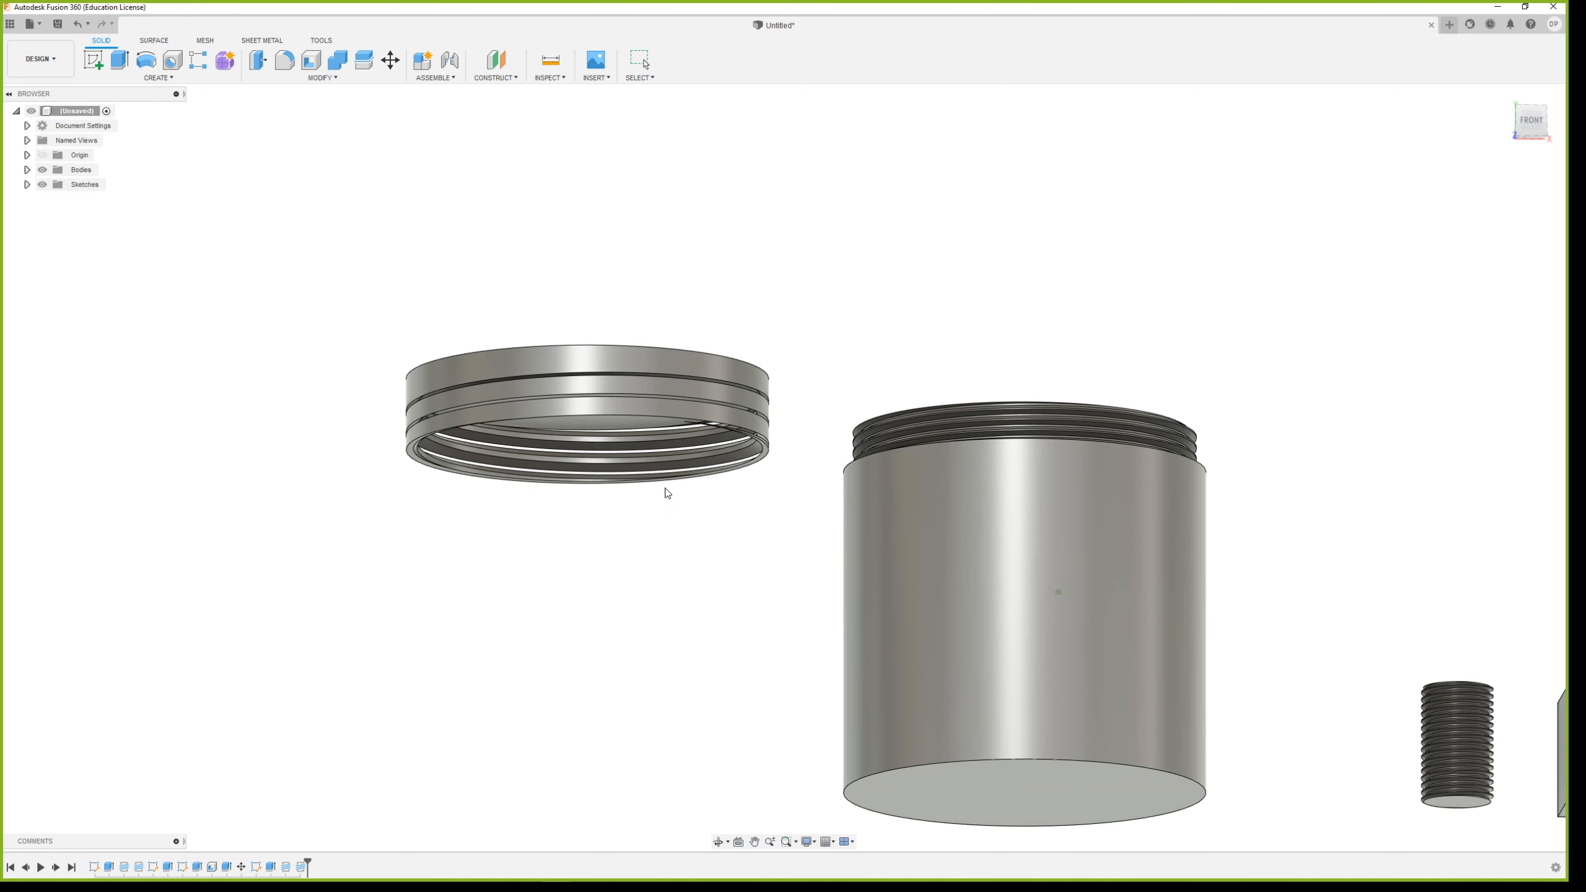
pyautogui.doubleClick(272, 870)
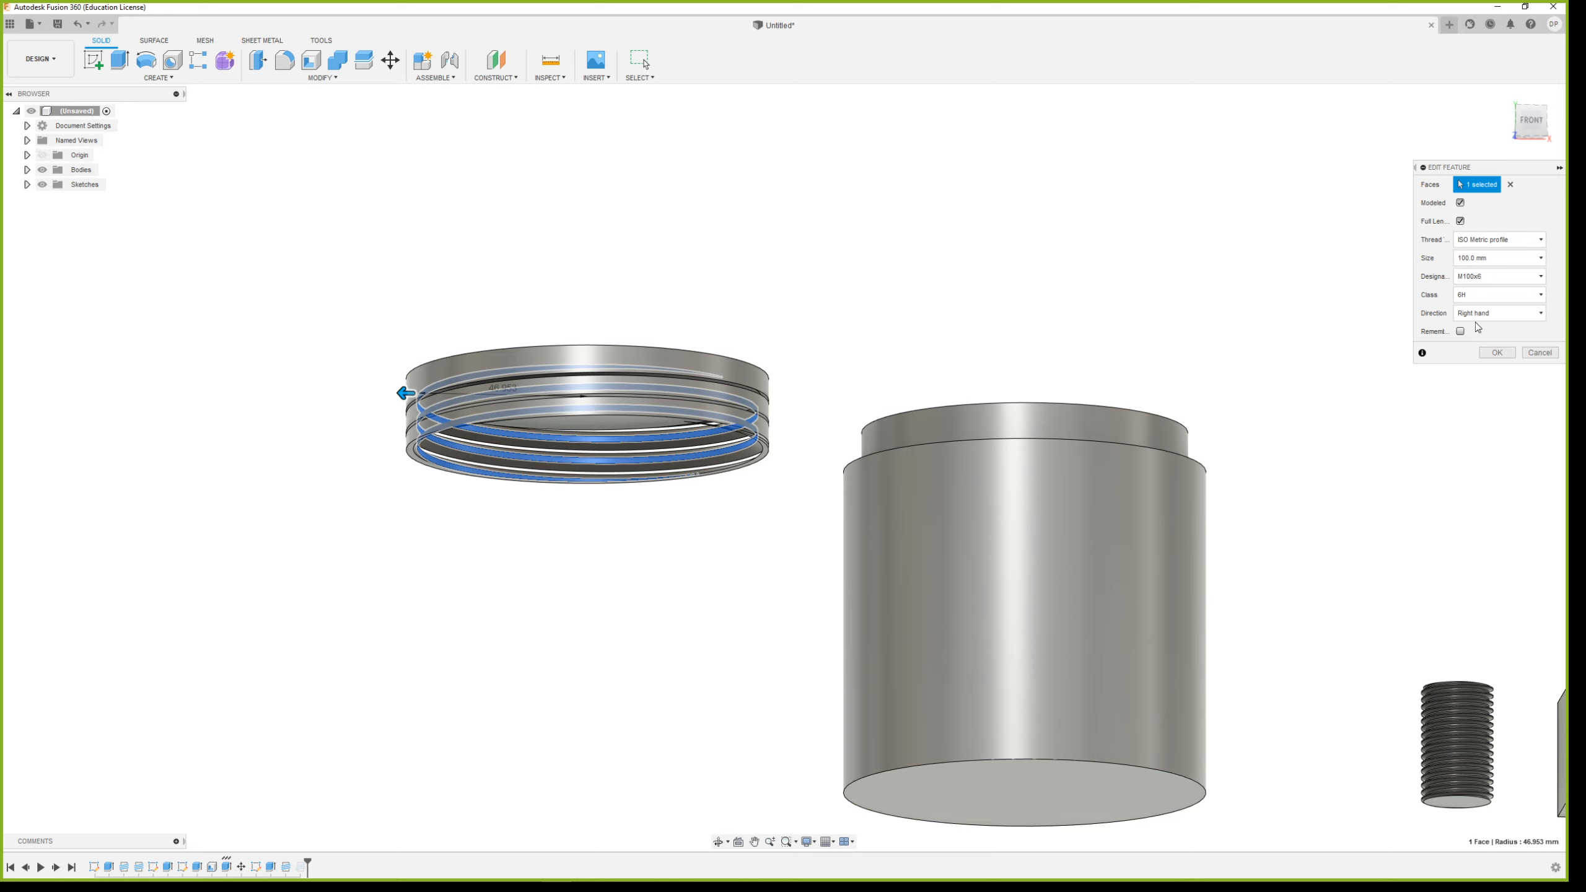
pyautogui.click(1495, 264)
pyautogui.click(1485, 338)
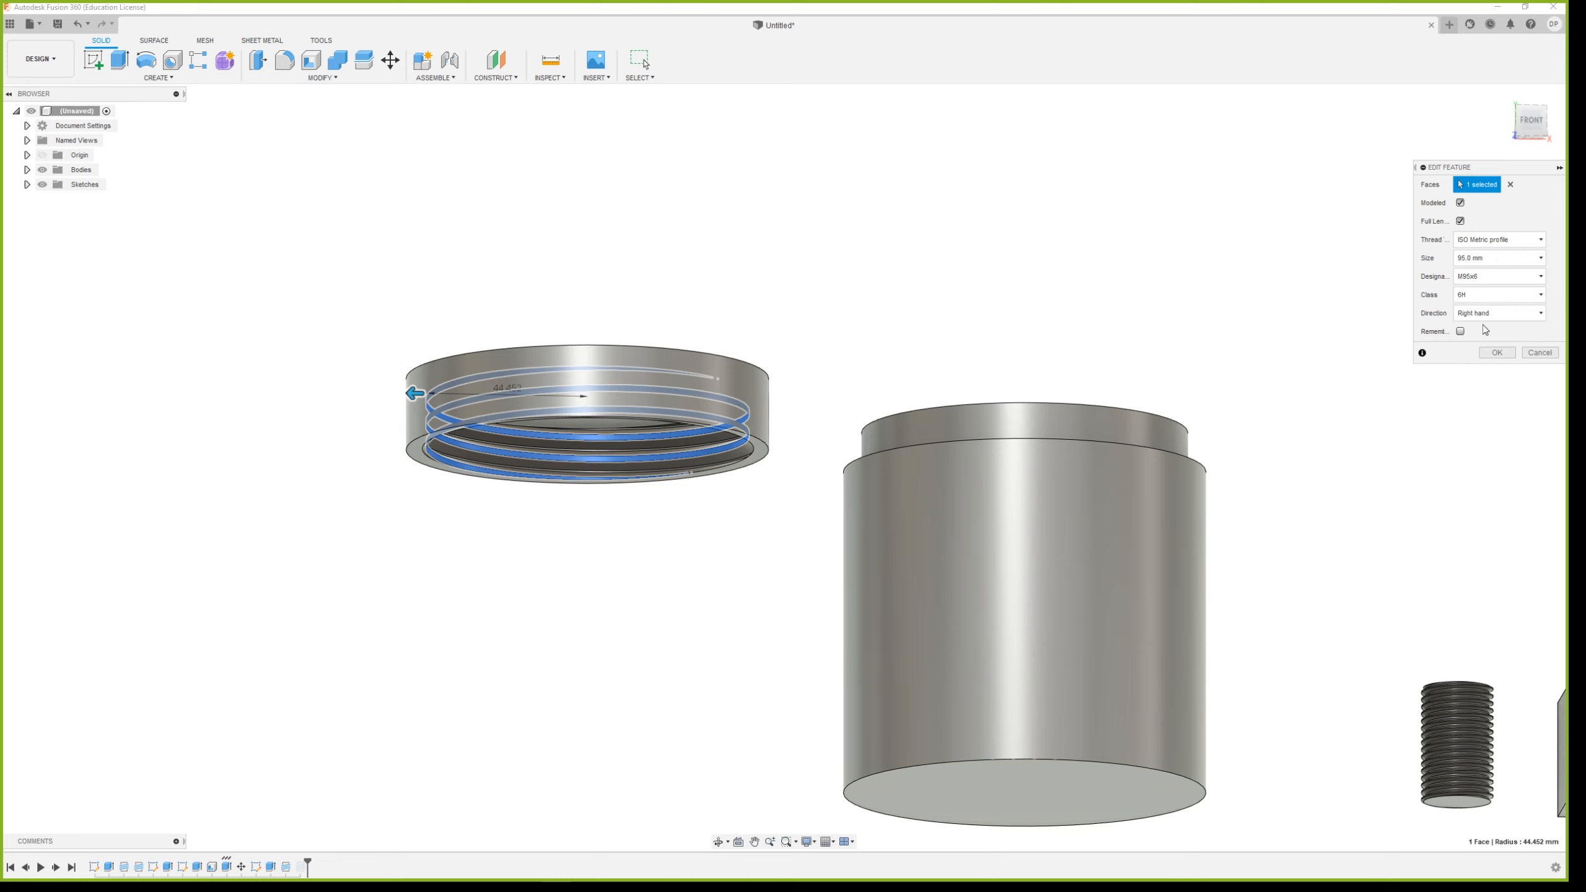
pyautogui.click(1489, 282)
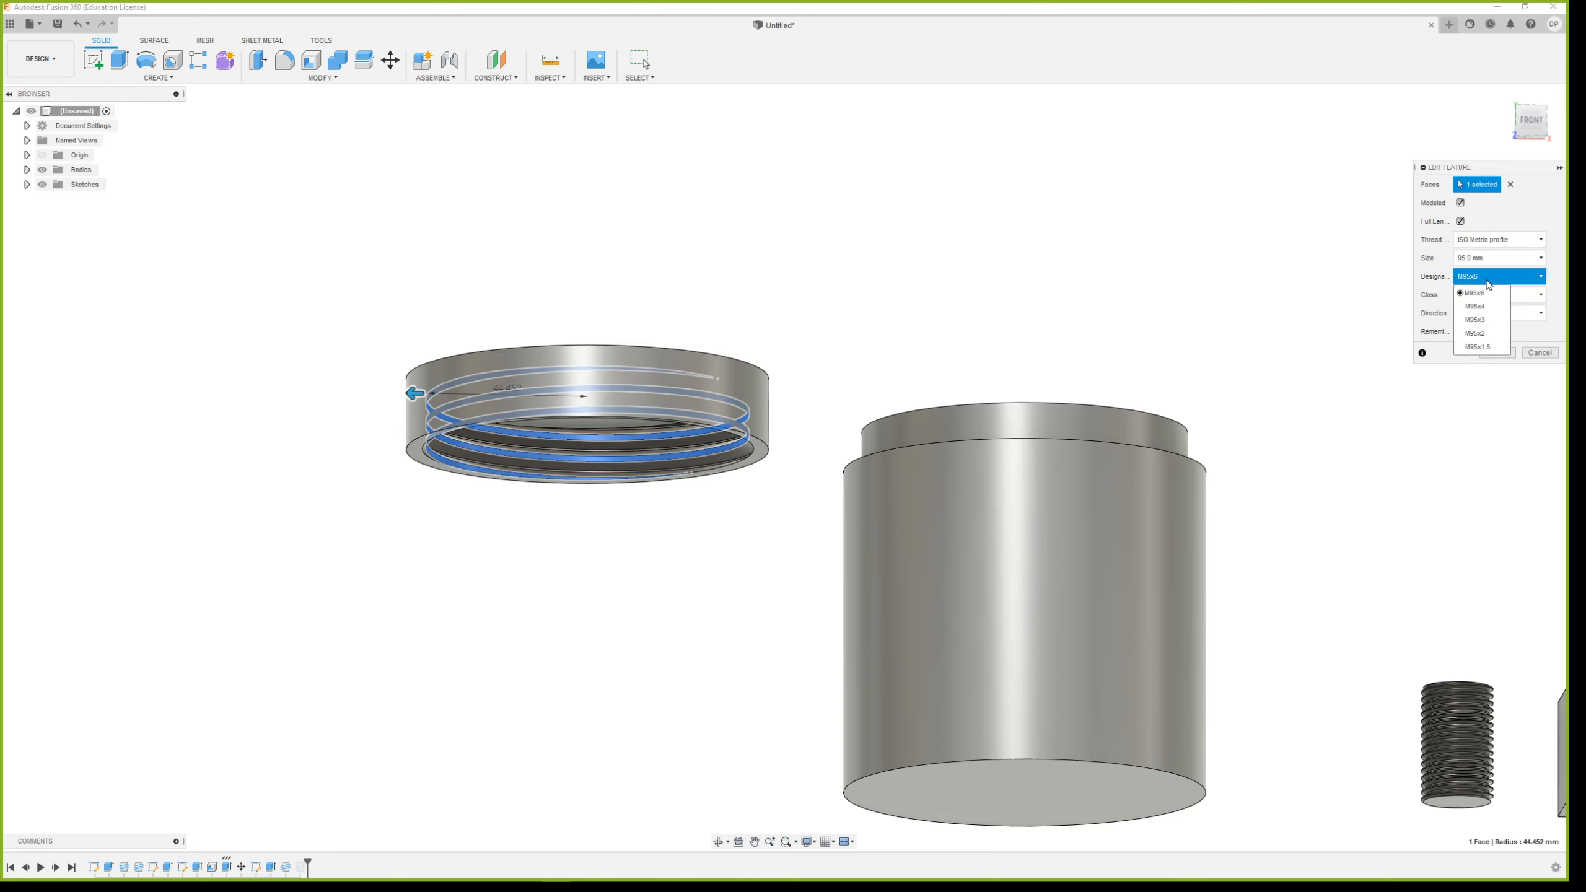
pyautogui.click(1483, 322)
pyautogui.click(1495, 354)
# Align the lid body from its ring-shaped underside face to the container's shoulder face around the threaded neck
pyautogui.keyDown('shift'); pyautogui.moveTo(999, 361); pyautogui.dragTo(947, 372, button='middle'); pyautogui.keyUp('shift')
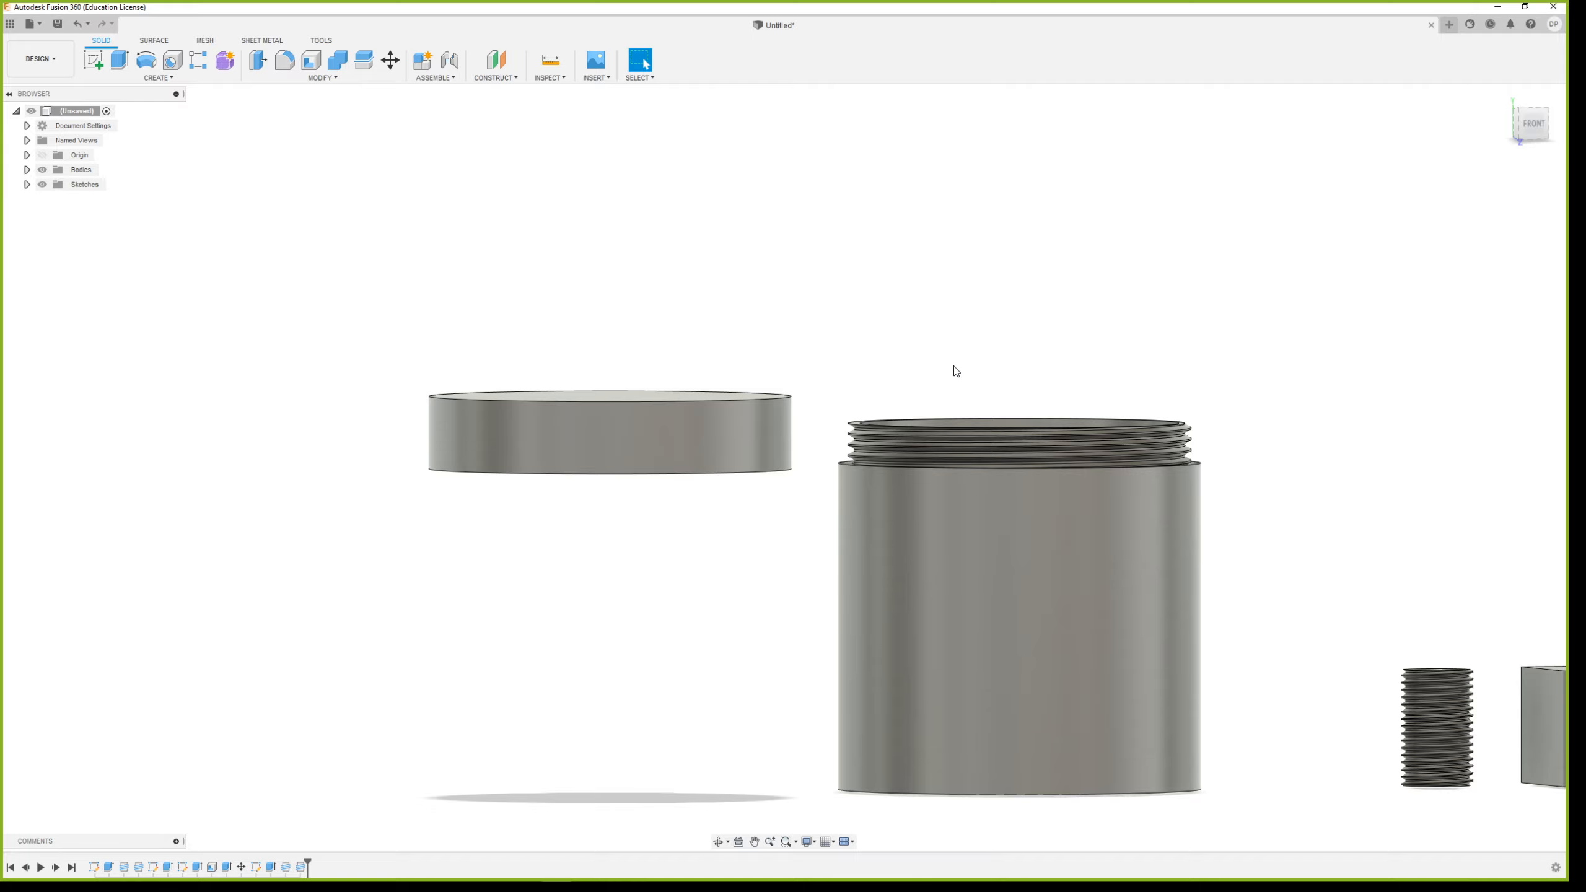
pyautogui.moveTo(940, 405)
pyautogui.keyDown('shift'); pyautogui.mouseDown(button='middle')
pyautogui.moveTo(886, 488)
pyautogui.moveTo(889, 252)
pyautogui.moveTo(942, 322)
pyautogui.moveTo(927, 412)
pyautogui.mouseUp(button='middle'); pyautogui.keyUp('shift')
pyautogui.scroll(-5, 921, 449)
pyautogui.keyDown('shift'); pyautogui.moveTo(1006, 478); pyautogui.dragTo(993, 513, button='middle'); pyautogui.keyUp('shift')
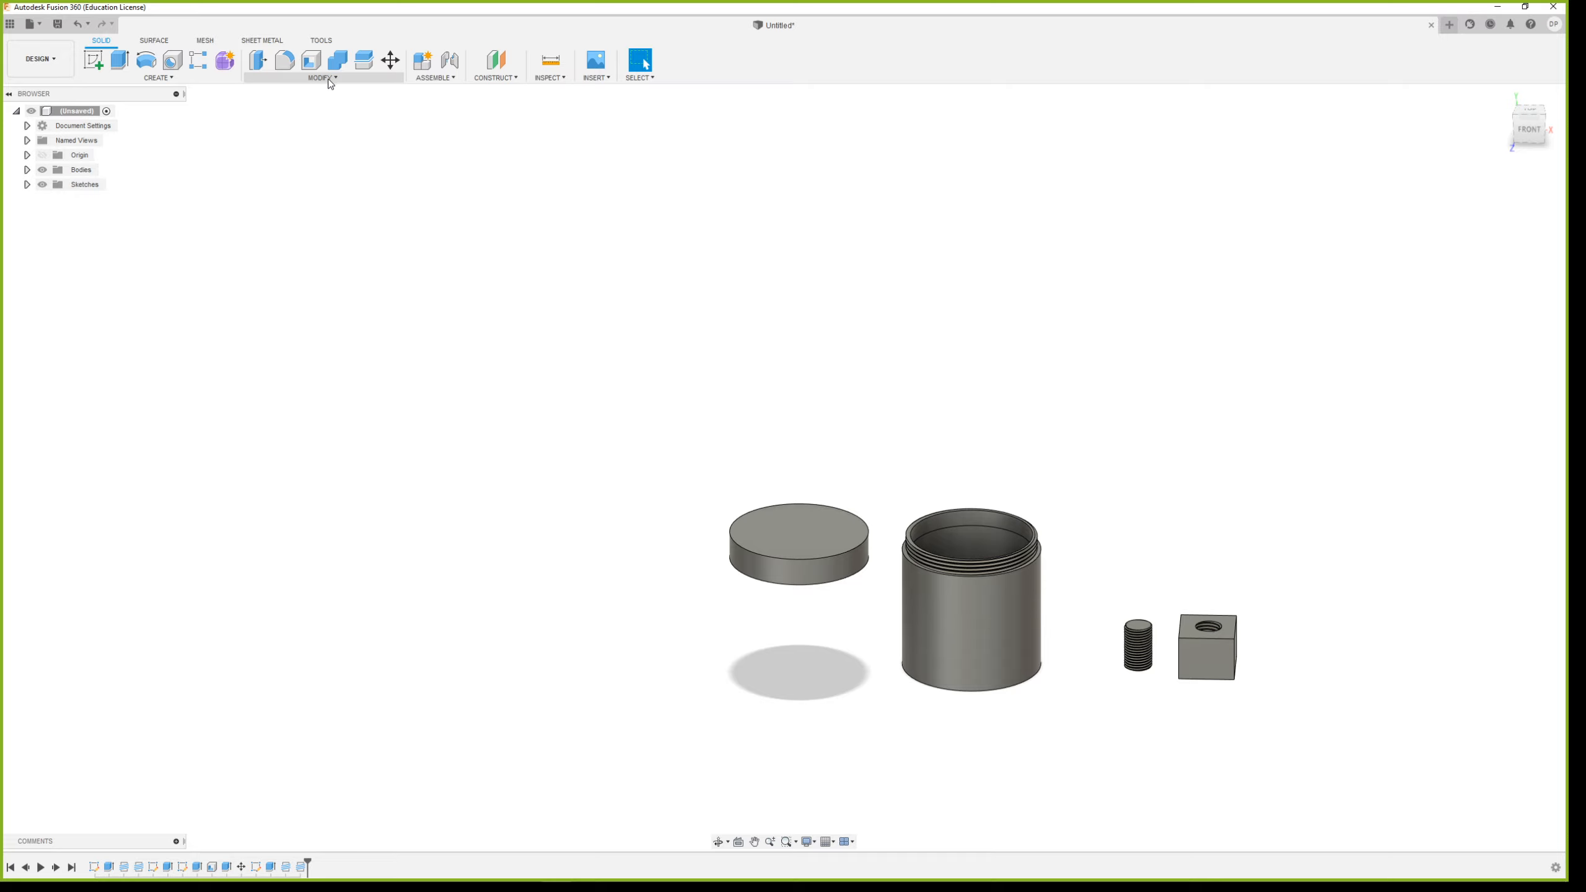
pyautogui.click(306, 79)
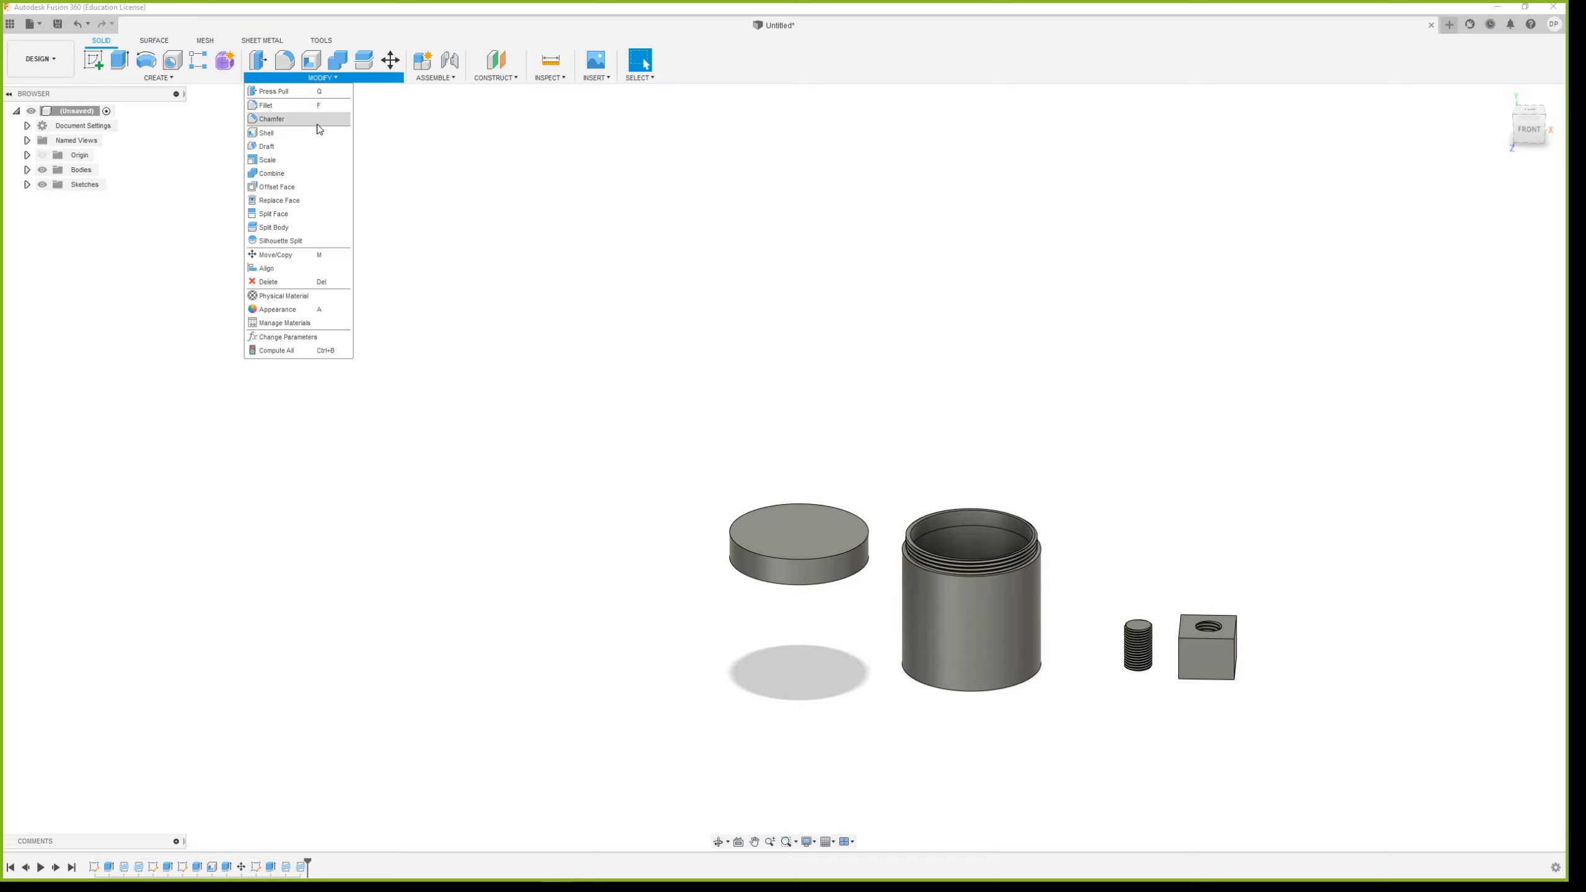
pyautogui.click(315, 268)
pyautogui.scroll(5, 812, 593)
pyautogui.keyDown('shift'); pyautogui.moveTo(947, 599); pyautogui.dragTo(954, 488, button='middle'); pyautogui.keyUp('shift')
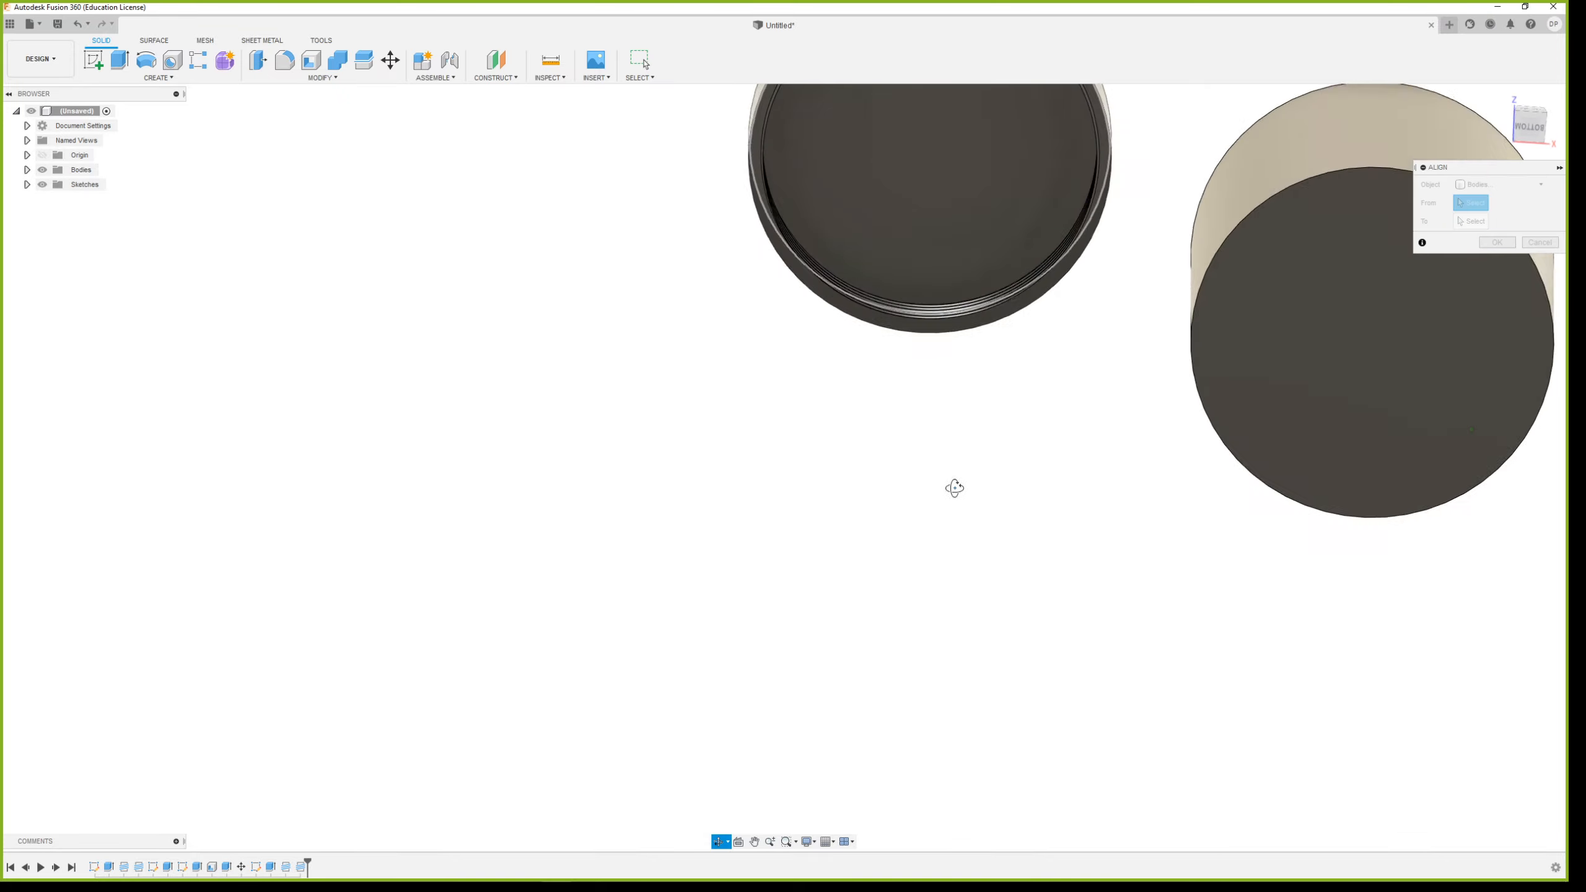
pyautogui.scroll(-4, 942, 124)
pyautogui.scroll(5, 956, 195)
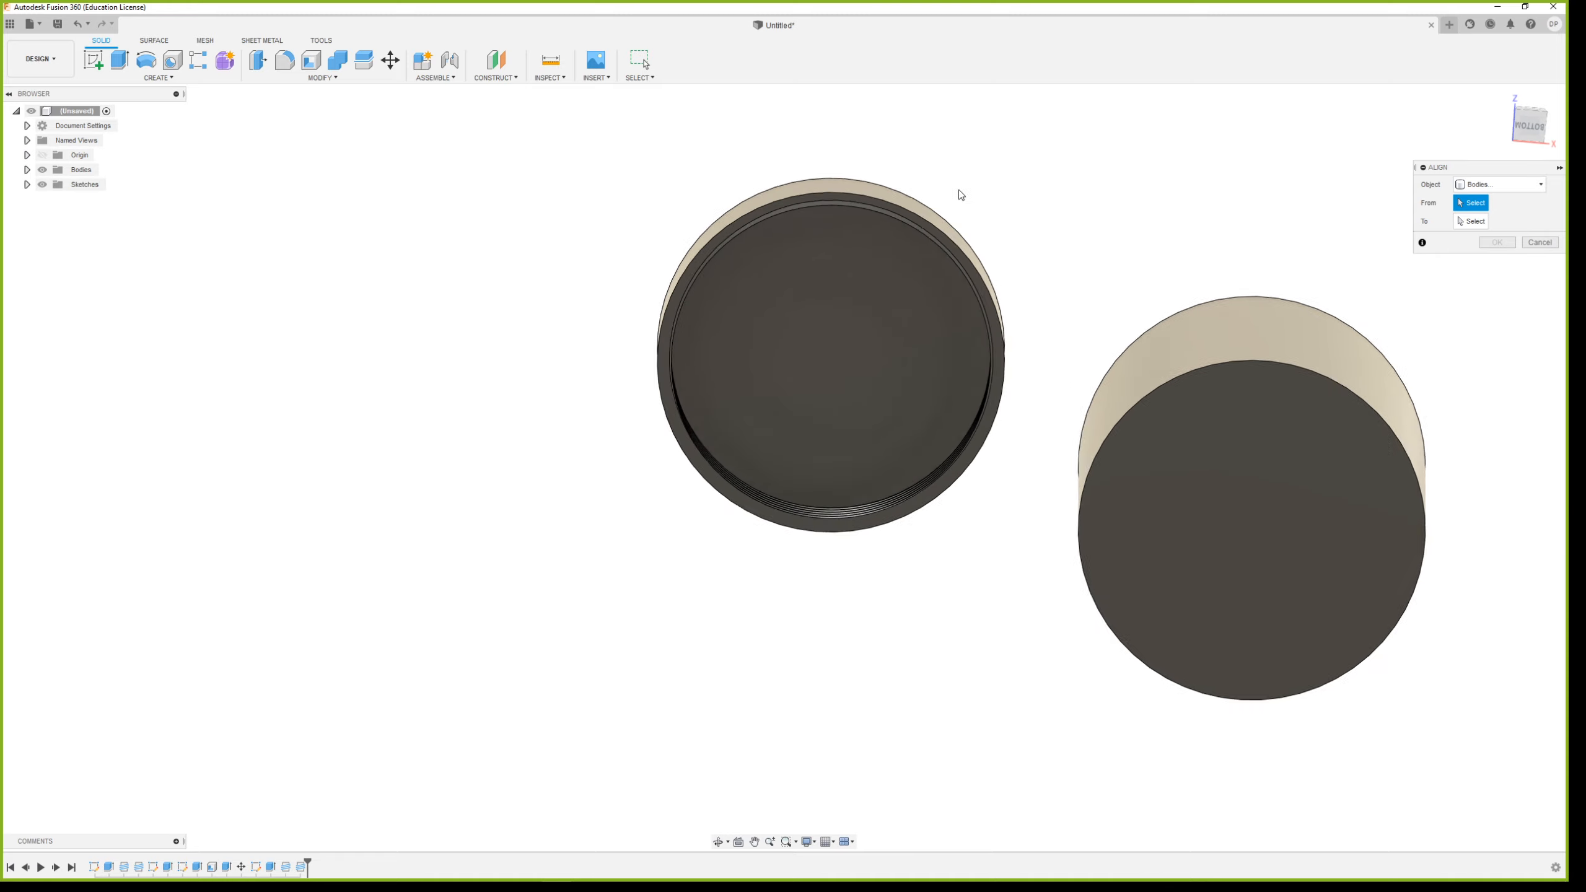
pyautogui.click(1007, 382)
pyautogui.keyDown('shift'); pyautogui.moveTo(1172, 332); pyautogui.dragTo(1129, 464, button='middle'); pyautogui.keyUp('shift')
pyautogui.scroll(-5, 1108, 458)
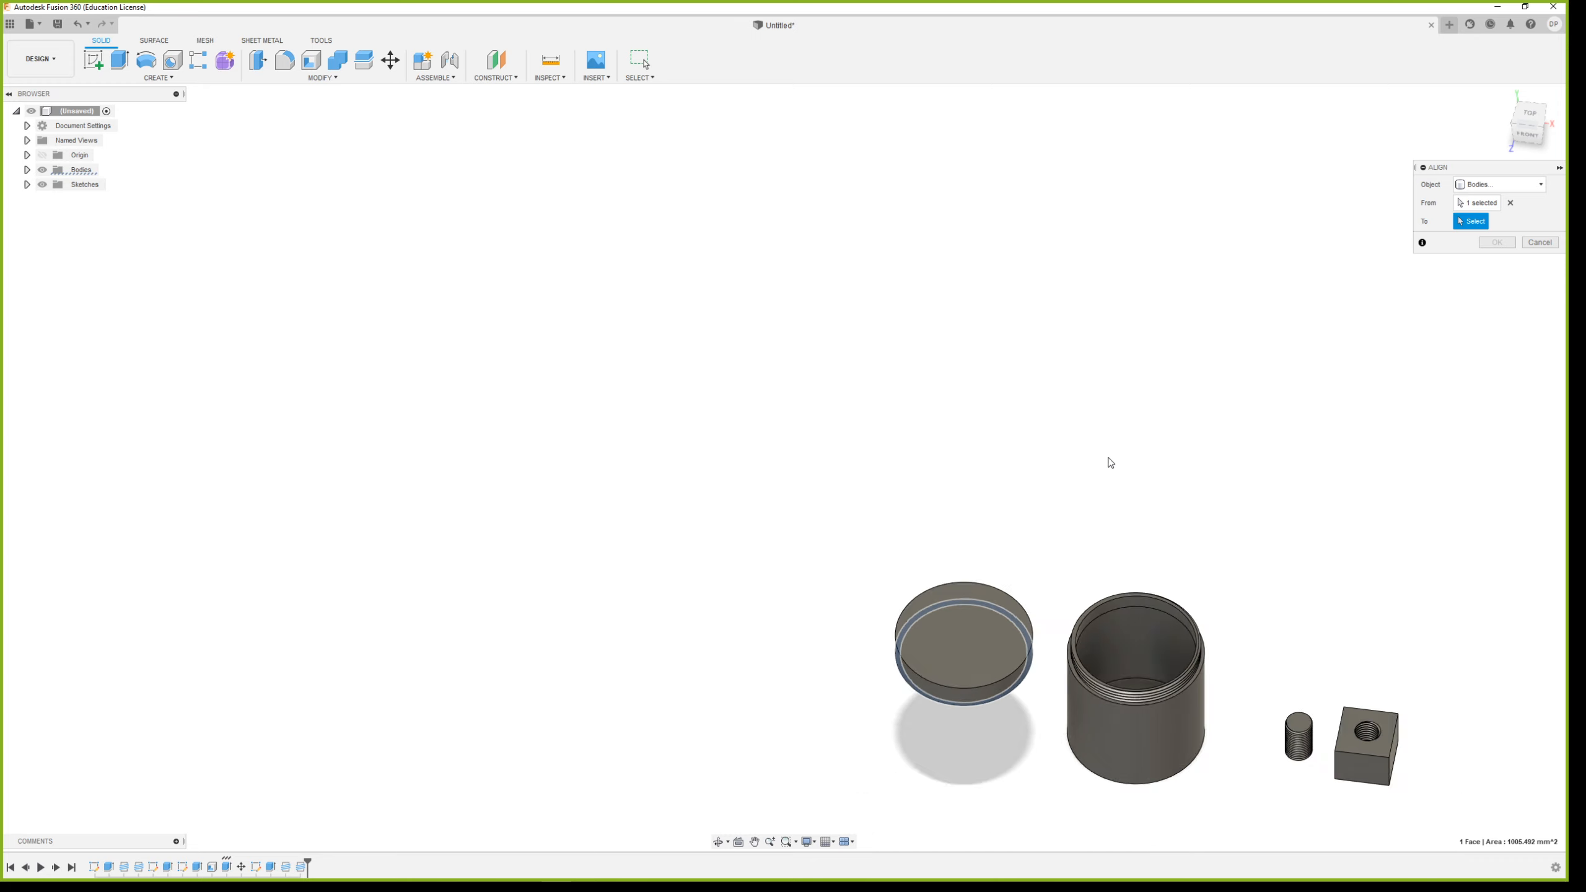
pyautogui.scroll(10, 1199, 722)
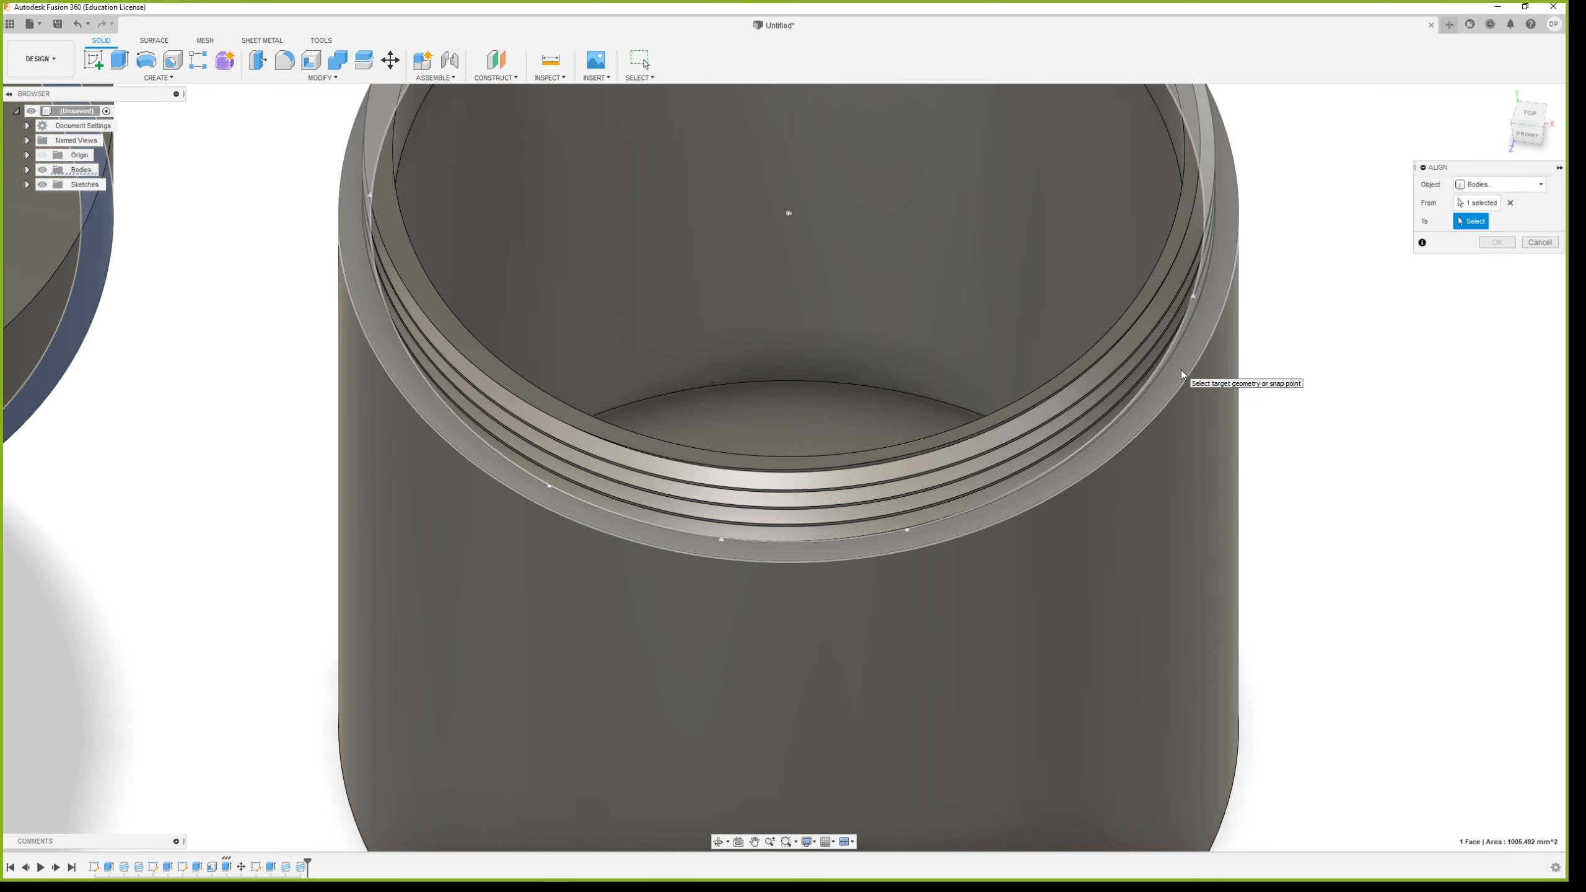
pyautogui.click(1181, 370)
pyautogui.scroll(-5, 1220, 470)
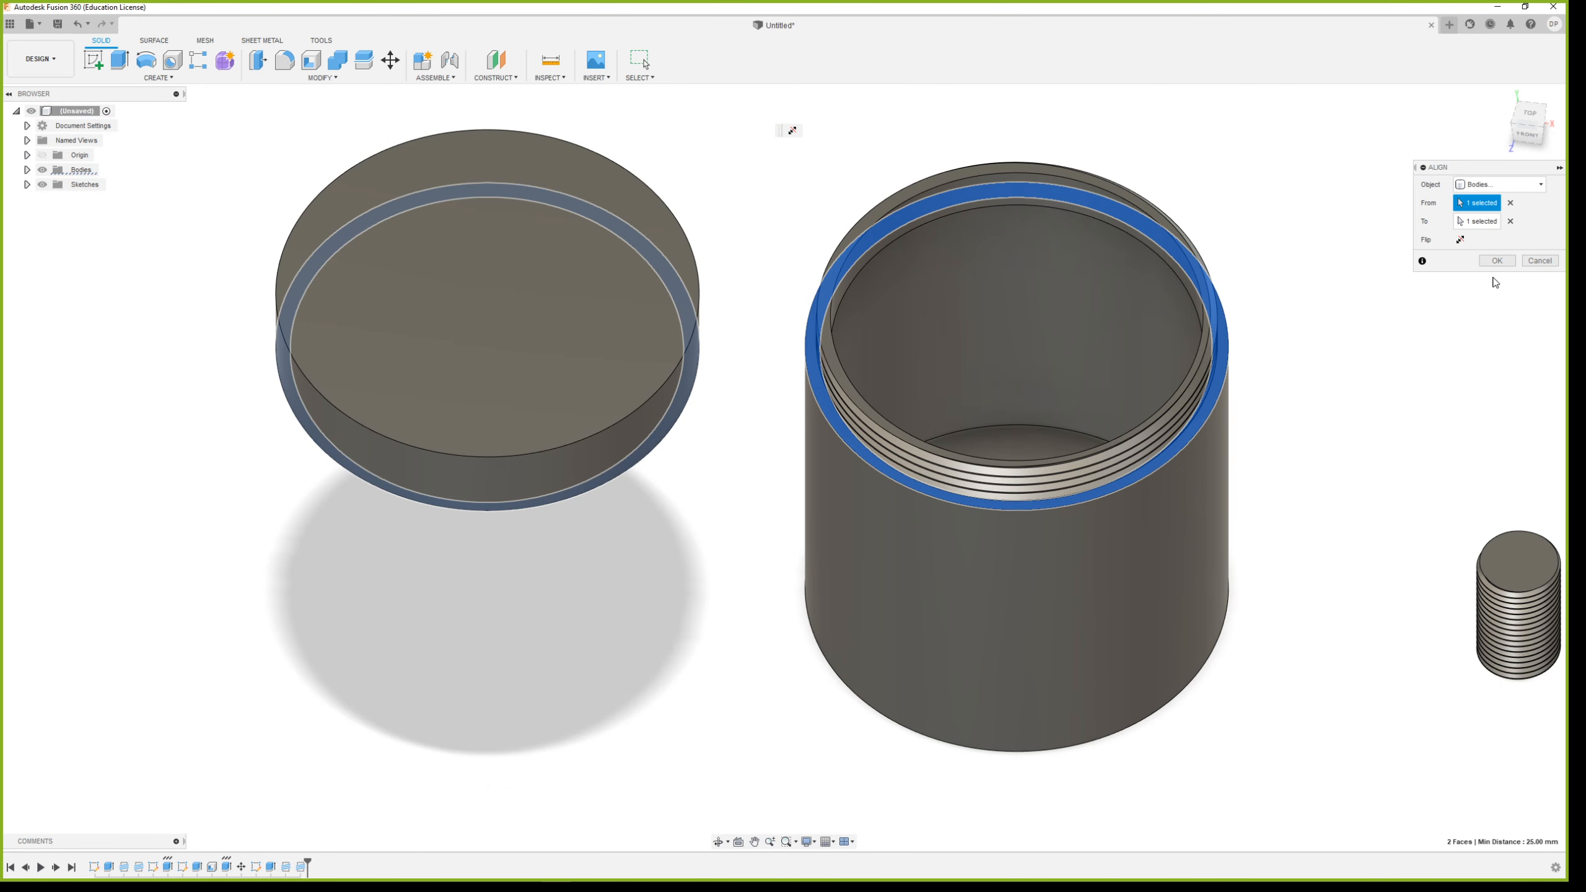
pyautogui.press('Return')
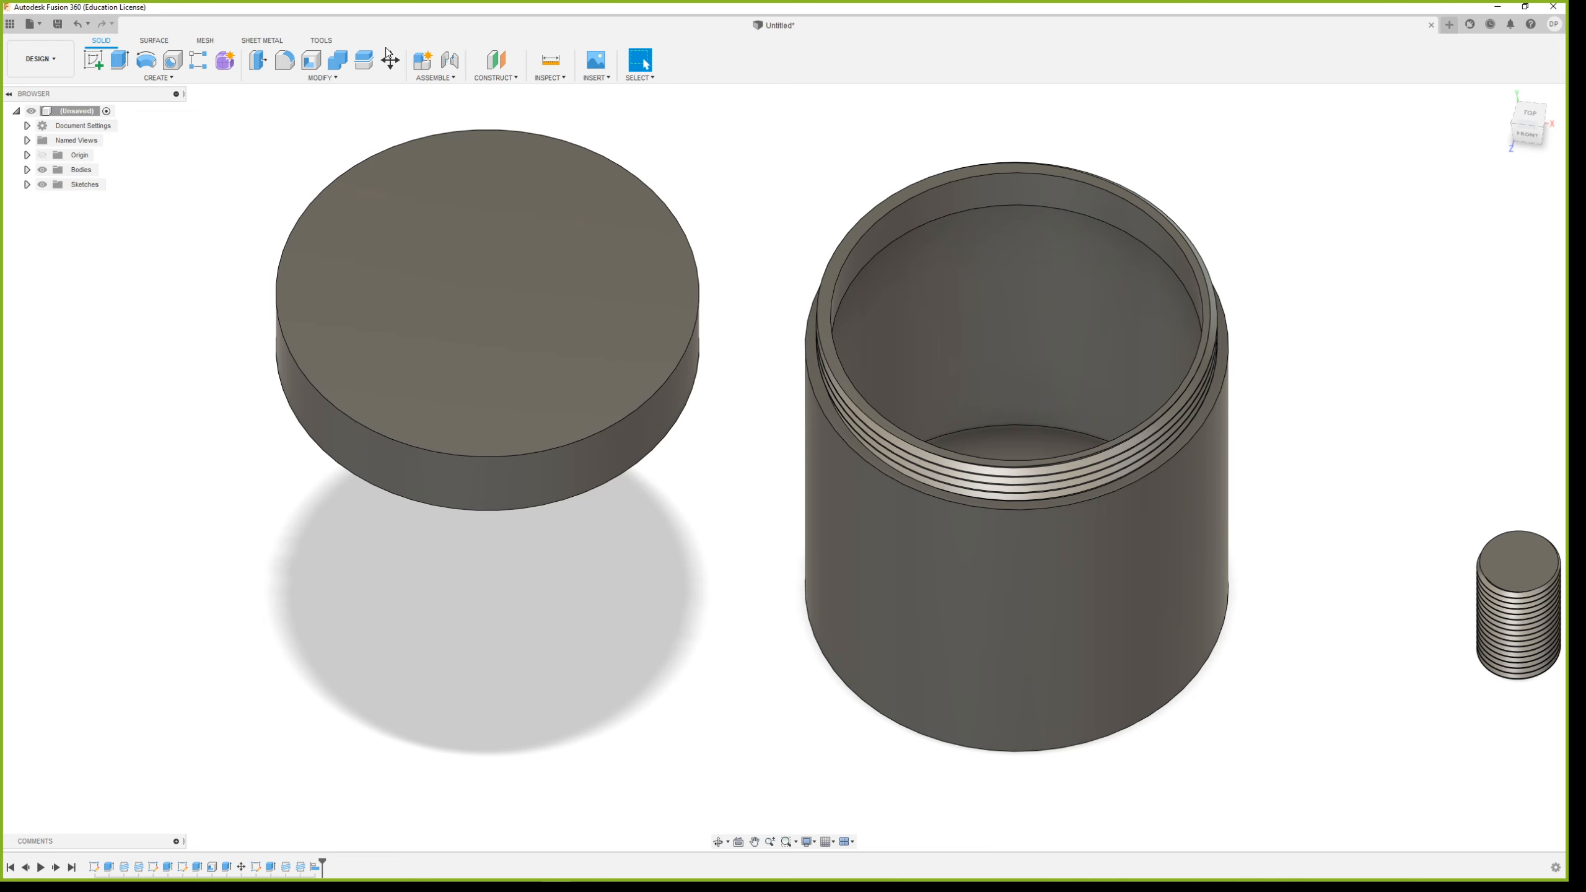
pyautogui.click(390, 60)
pyautogui.click(492, 303)
pyautogui.moveTo(452, 288); pyautogui.dragTo(964, 447)
pyautogui.keyDown('shift'); pyautogui.moveTo(1002, 458); pyautogui.dragTo(930, 490, button='middle'); pyautogui.keyUp('shift')
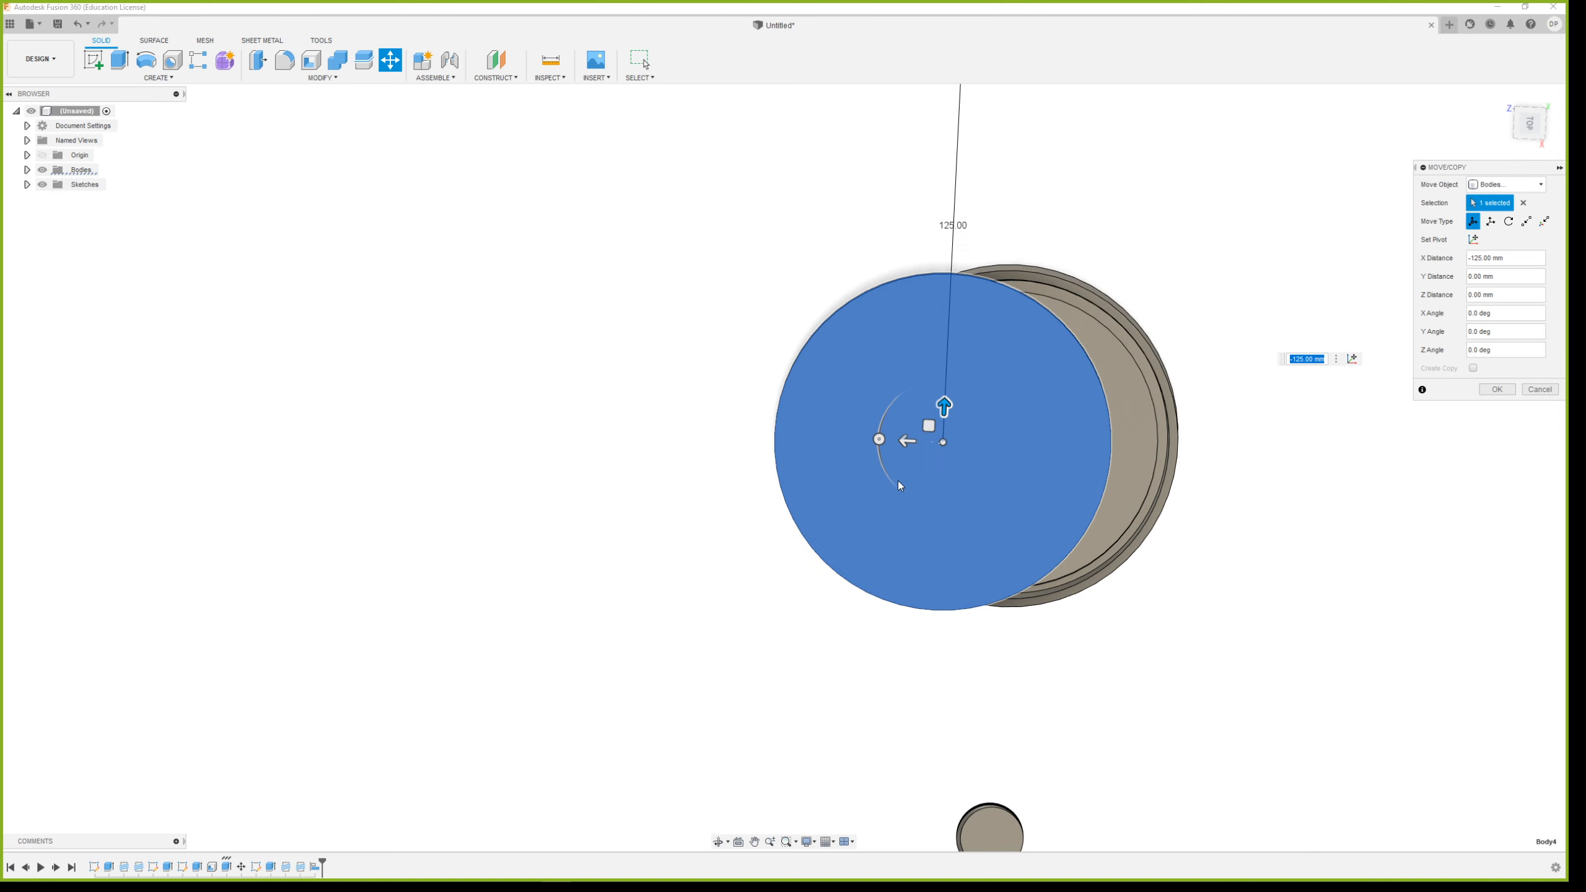
pyautogui.moveTo(910, 442); pyautogui.dragTo(565, 438)
pyautogui.keyDown('shift'); pyautogui.moveTo(836, 623); pyautogui.dragTo(892, 454, button='middle'); pyautogui.keyUp('shift')
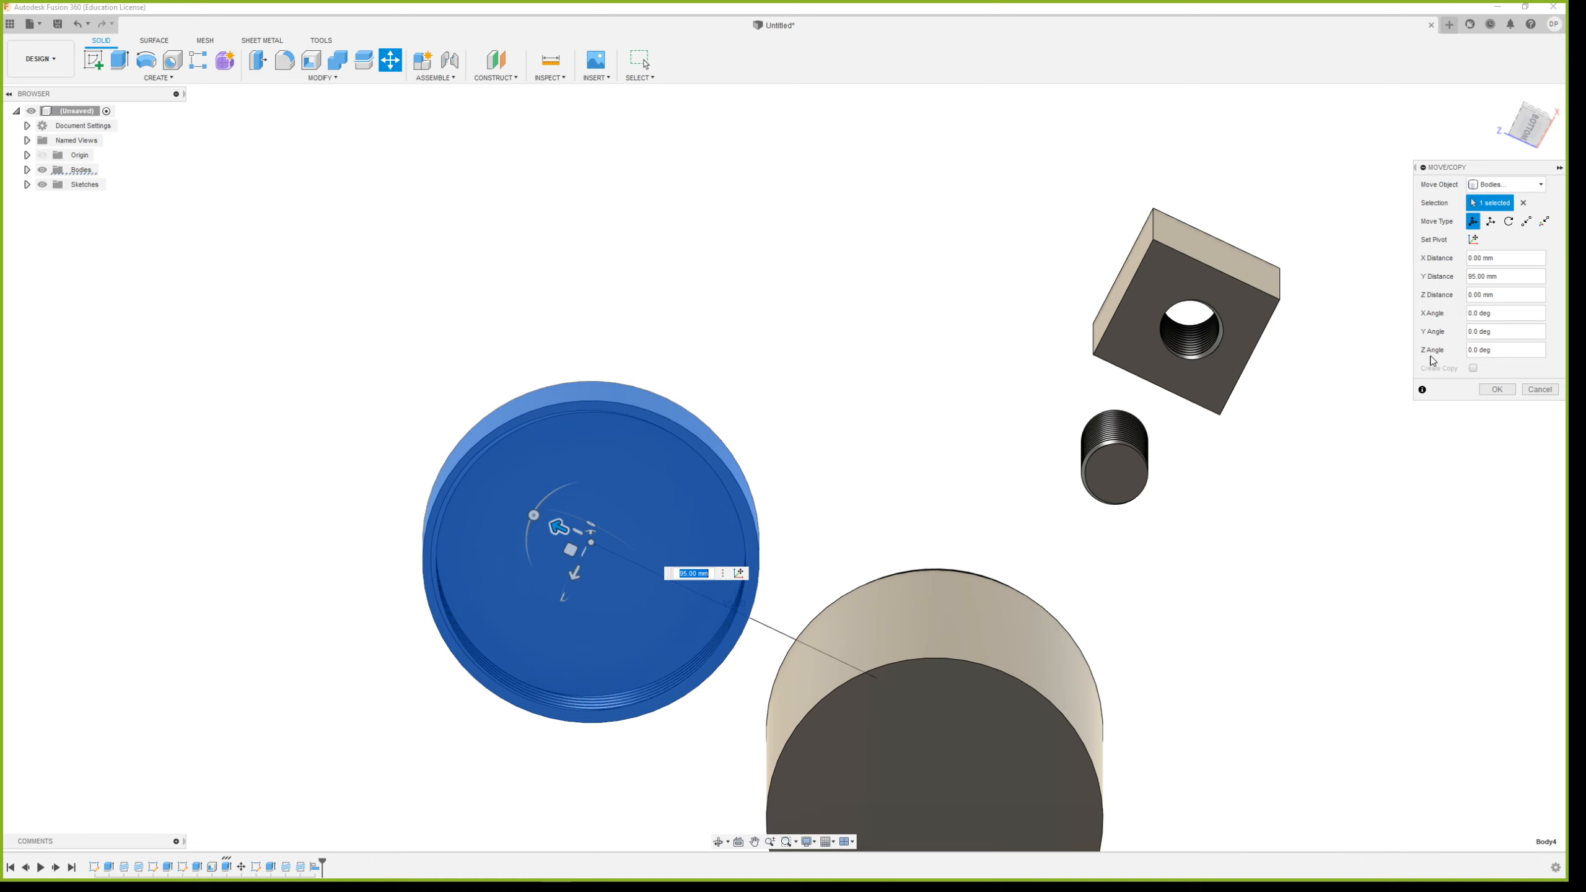
pyautogui.click(1531, 390)
# Align the lid body from its outer cylindrical face to the container's outer cylindrical face so both share one axis
pyautogui.click(279, 75)
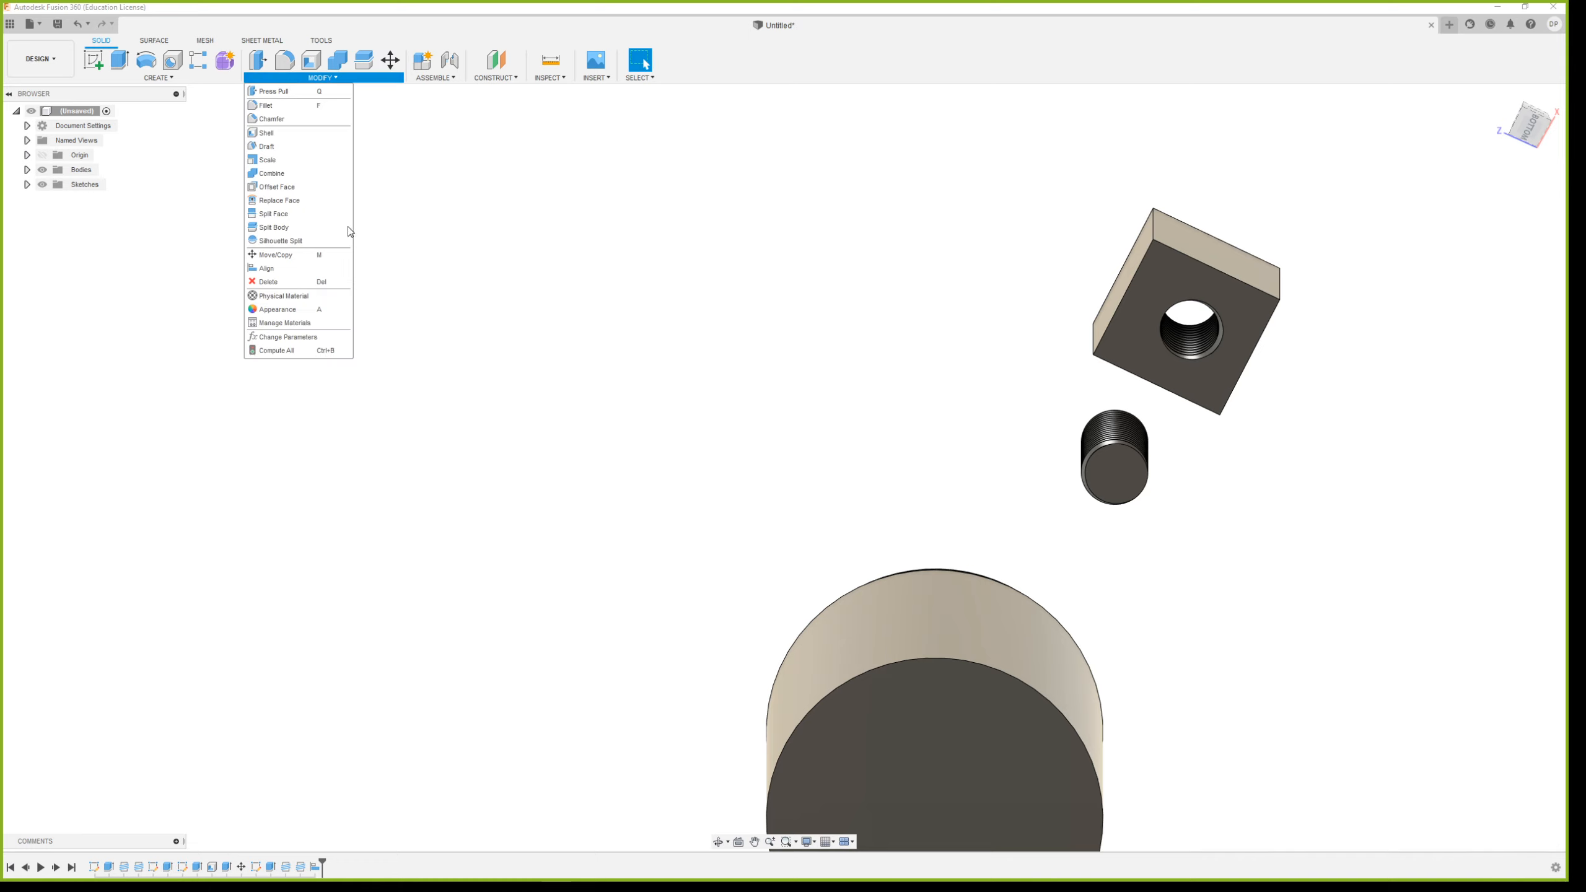
pyautogui.click(304, 269)
pyautogui.scroll(3, 647, 620)
pyautogui.scroll(-5, 722, 580)
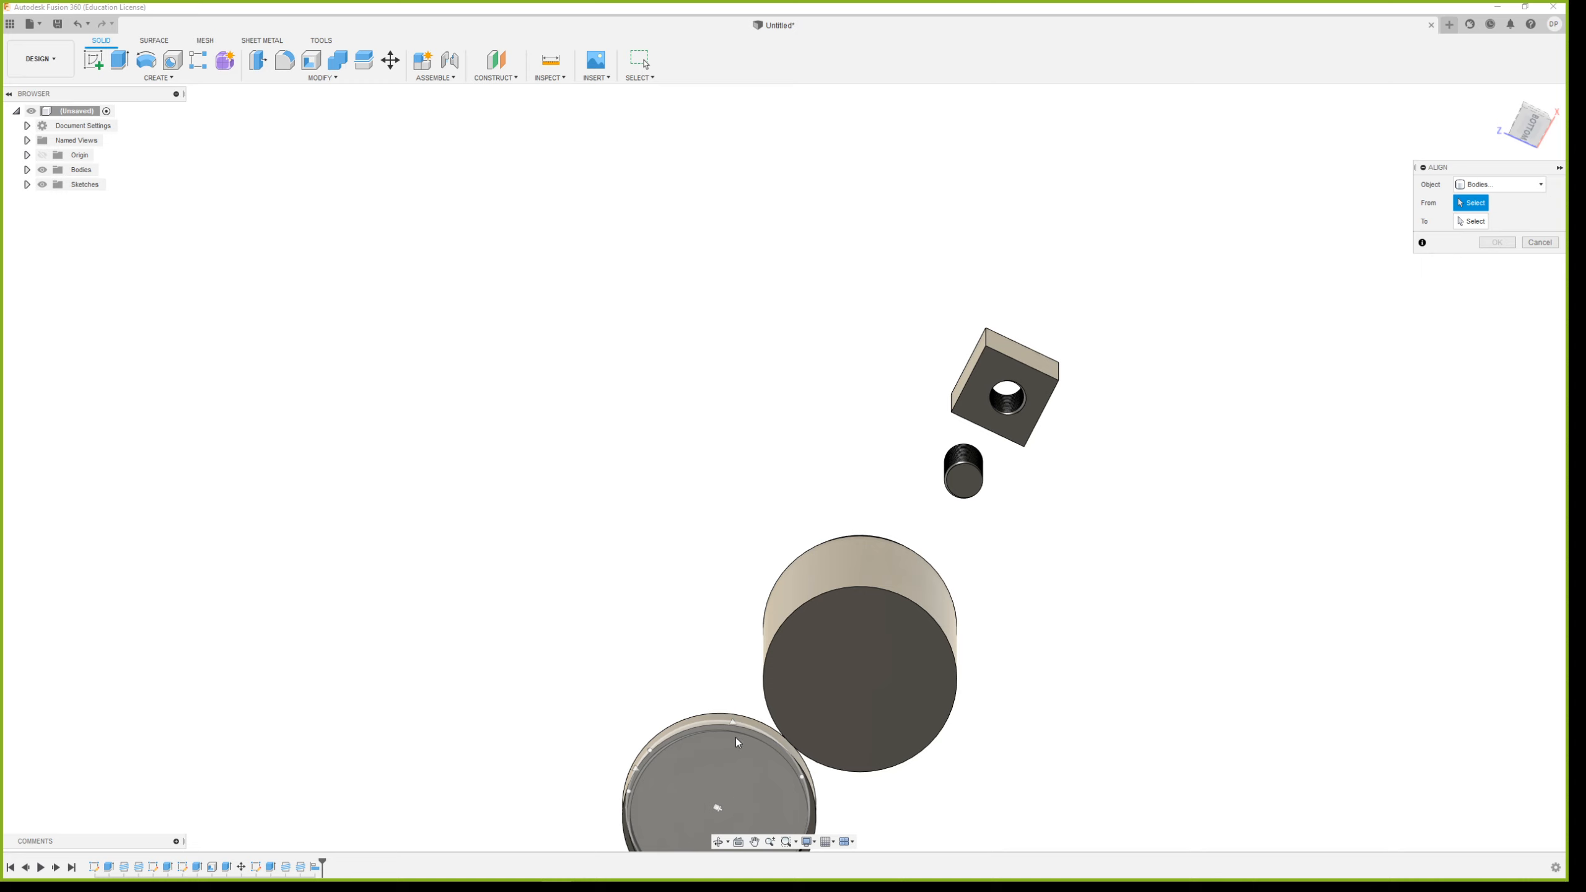
pyautogui.scroll(-3, 736, 738)
pyautogui.scroll(4, 725, 811)
pyautogui.keyDown('shift'); pyautogui.moveTo(795, 632); pyautogui.dragTo(701, 588, button='middle'); pyautogui.keyUp('shift')
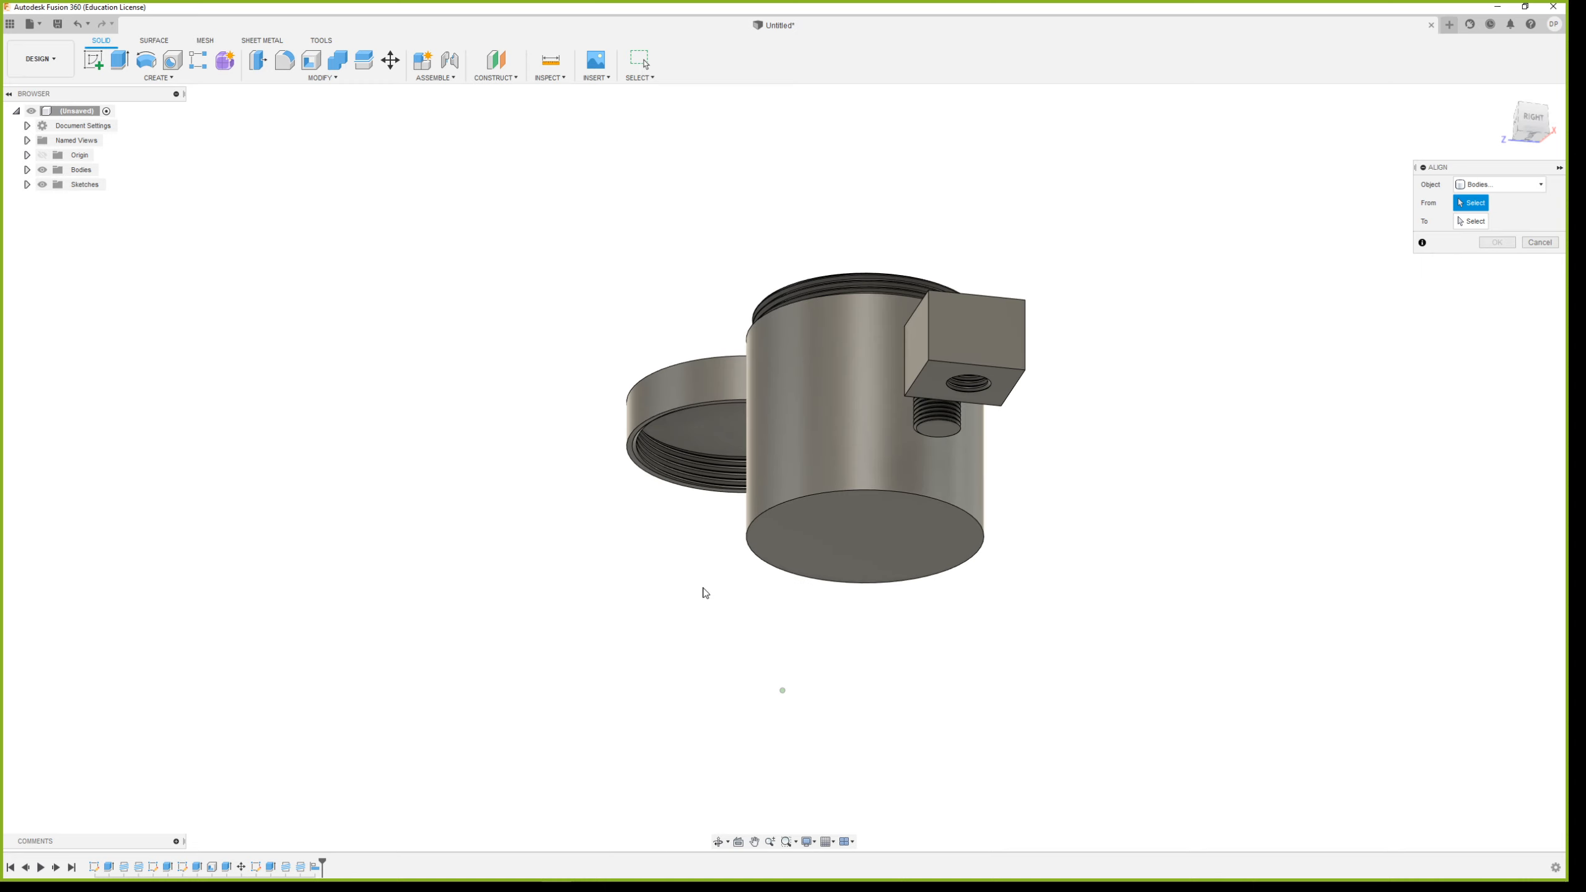
pyautogui.click(671, 399)
pyautogui.scroll(-2, 718, 437)
pyautogui.scroll(3, 911, 252)
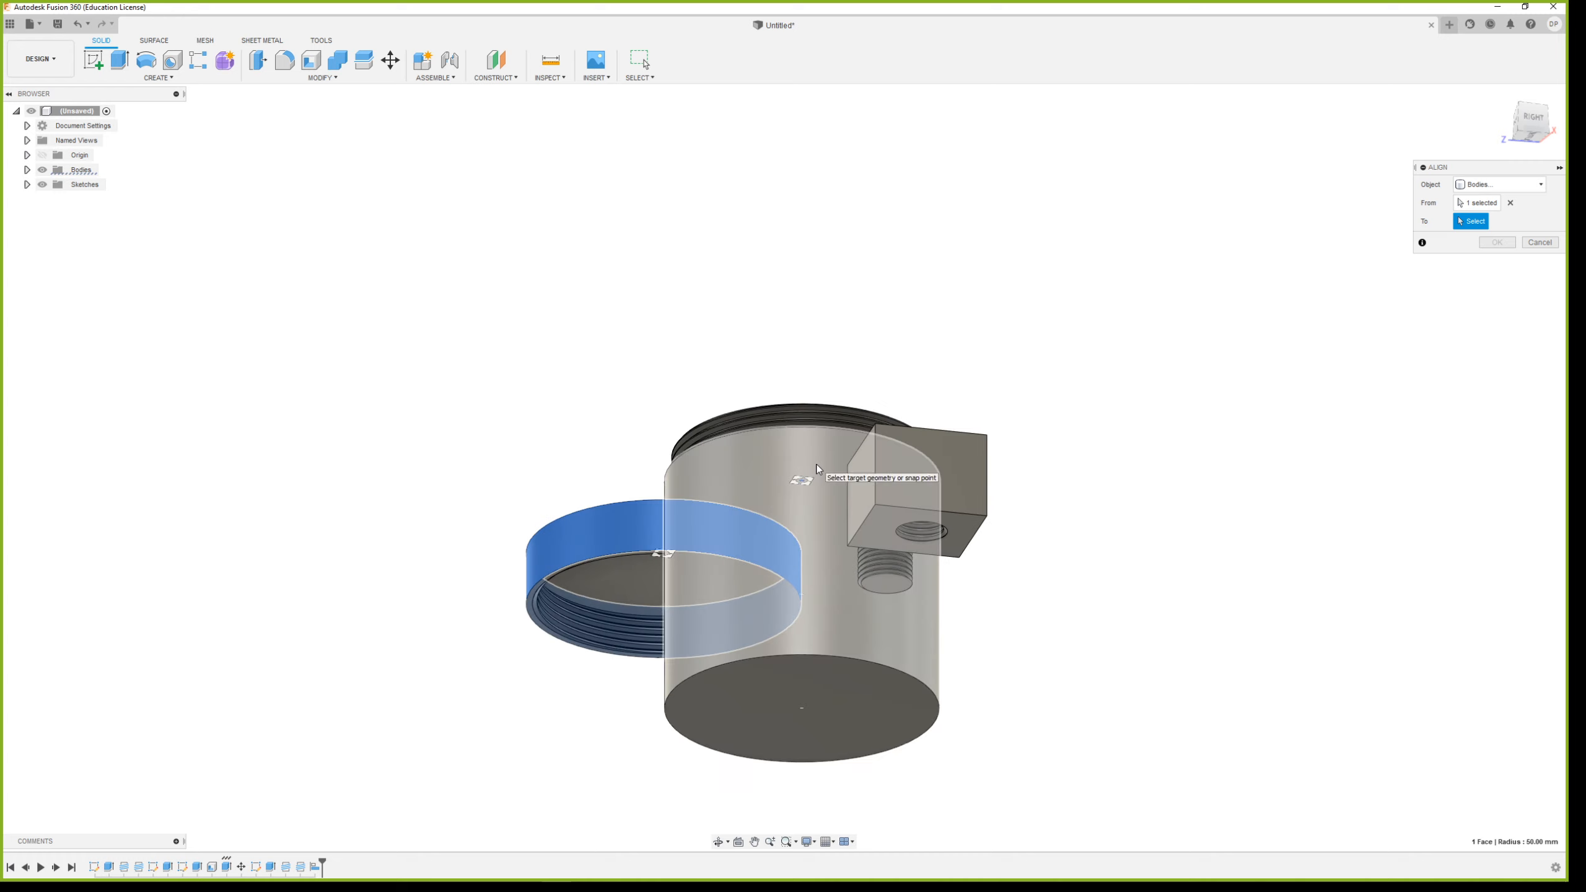
pyautogui.click(821, 459)
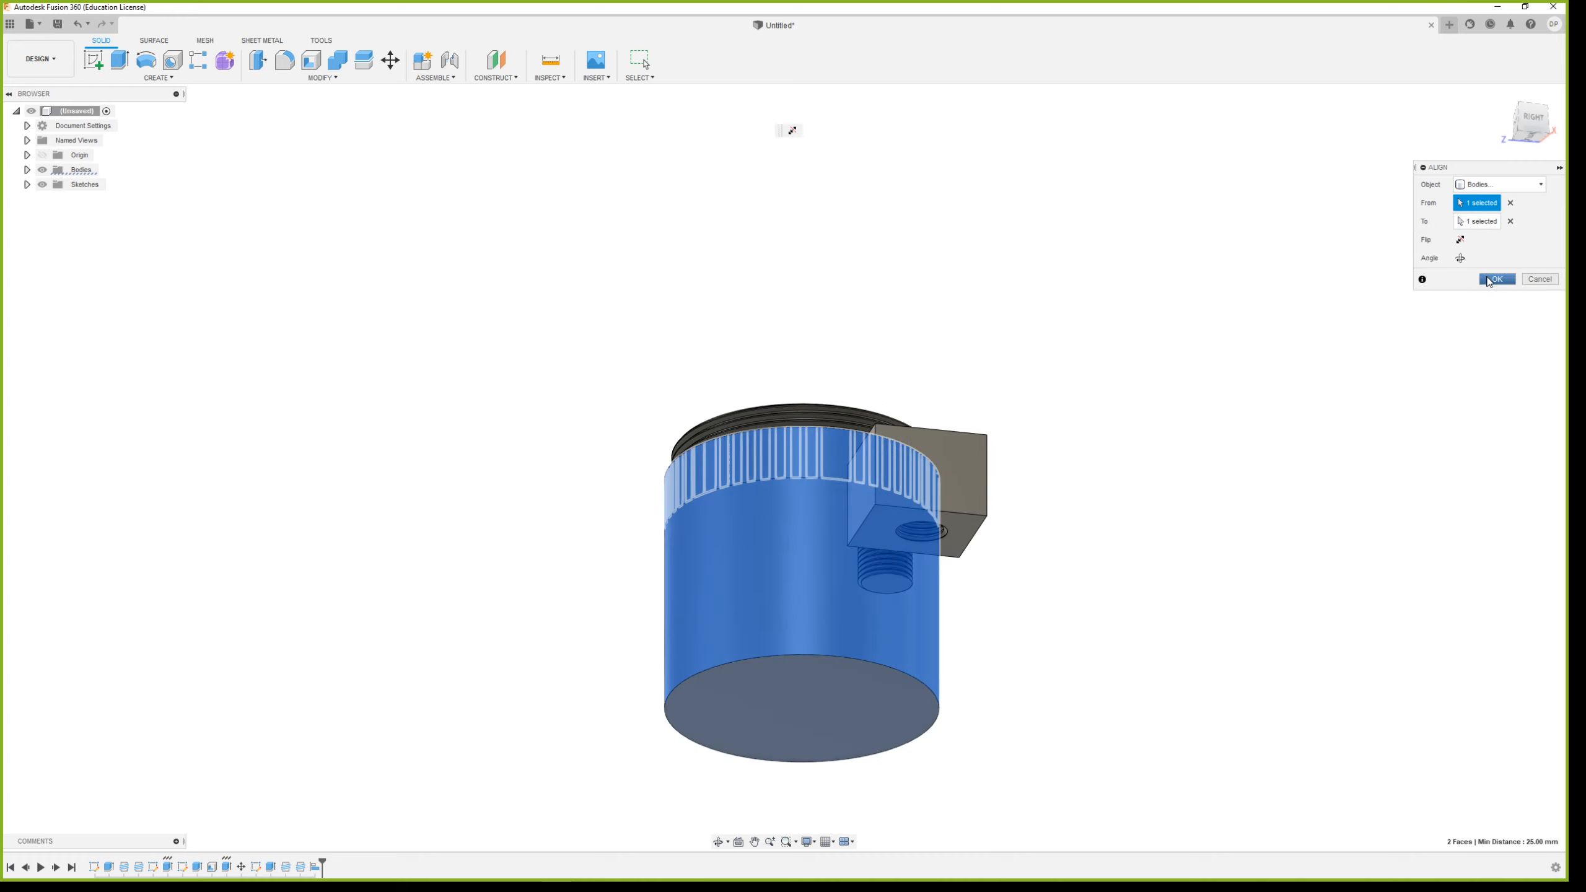
pyautogui.click(1489, 279)
# Move the lid body 20 mm upward along Z so it sits on the container over the threaded neck
pyautogui.keyDown('shift'); pyautogui.moveTo(815, 437); pyautogui.dragTo(789, 463, button='middle'); pyautogui.keyUp('shift')
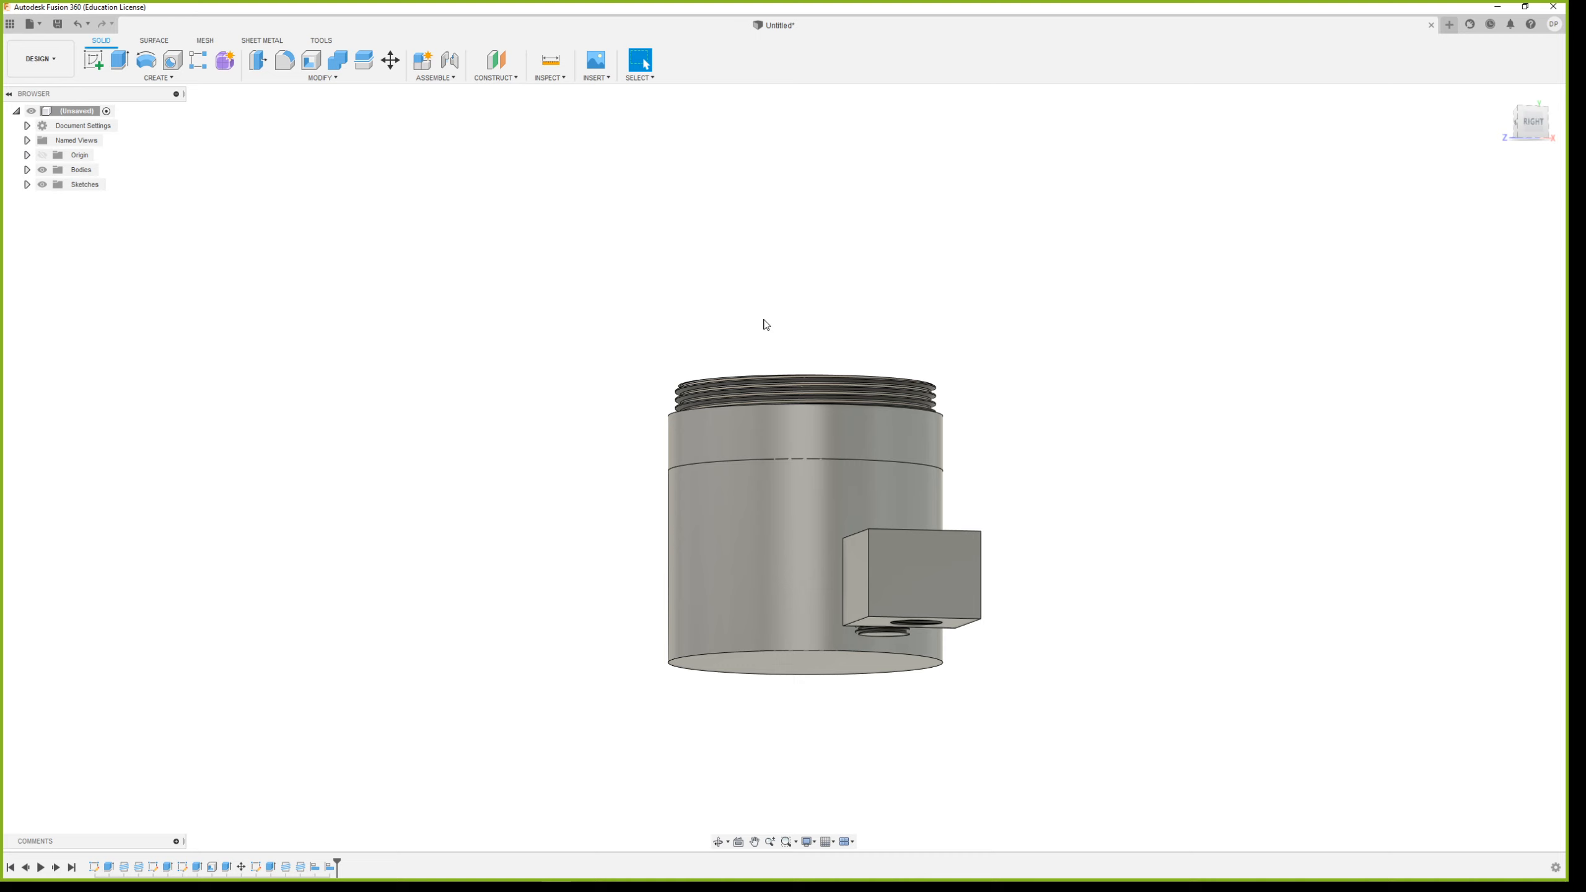
pyautogui.click(389, 62)
pyautogui.click(802, 406)
pyautogui.click(802, 410)
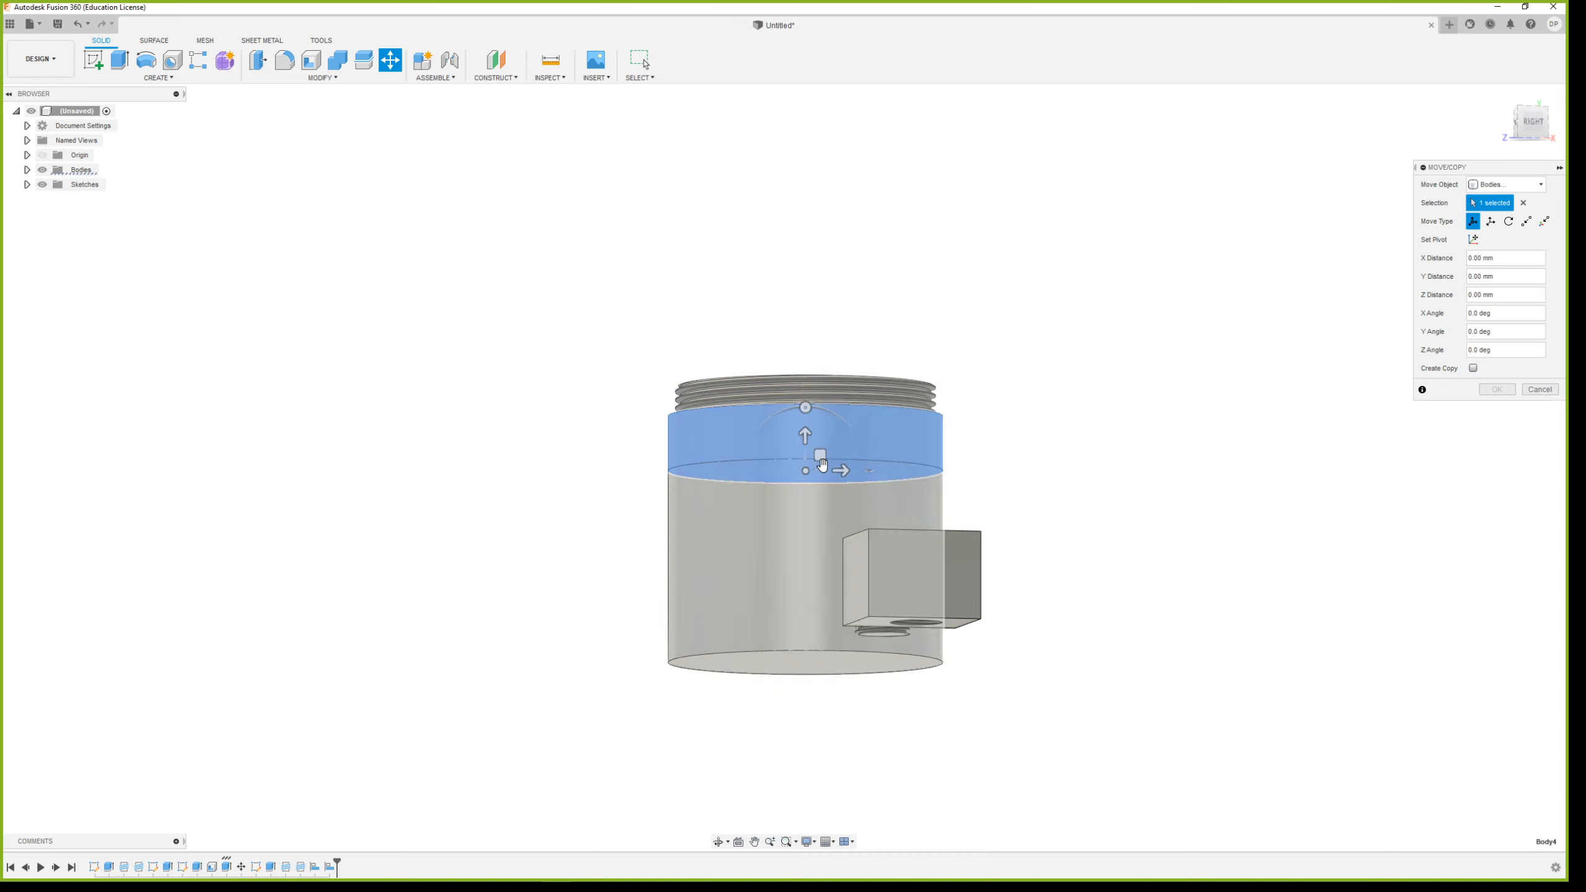
pyautogui.moveTo(804, 436); pyautogui.dragTo(805, 383)
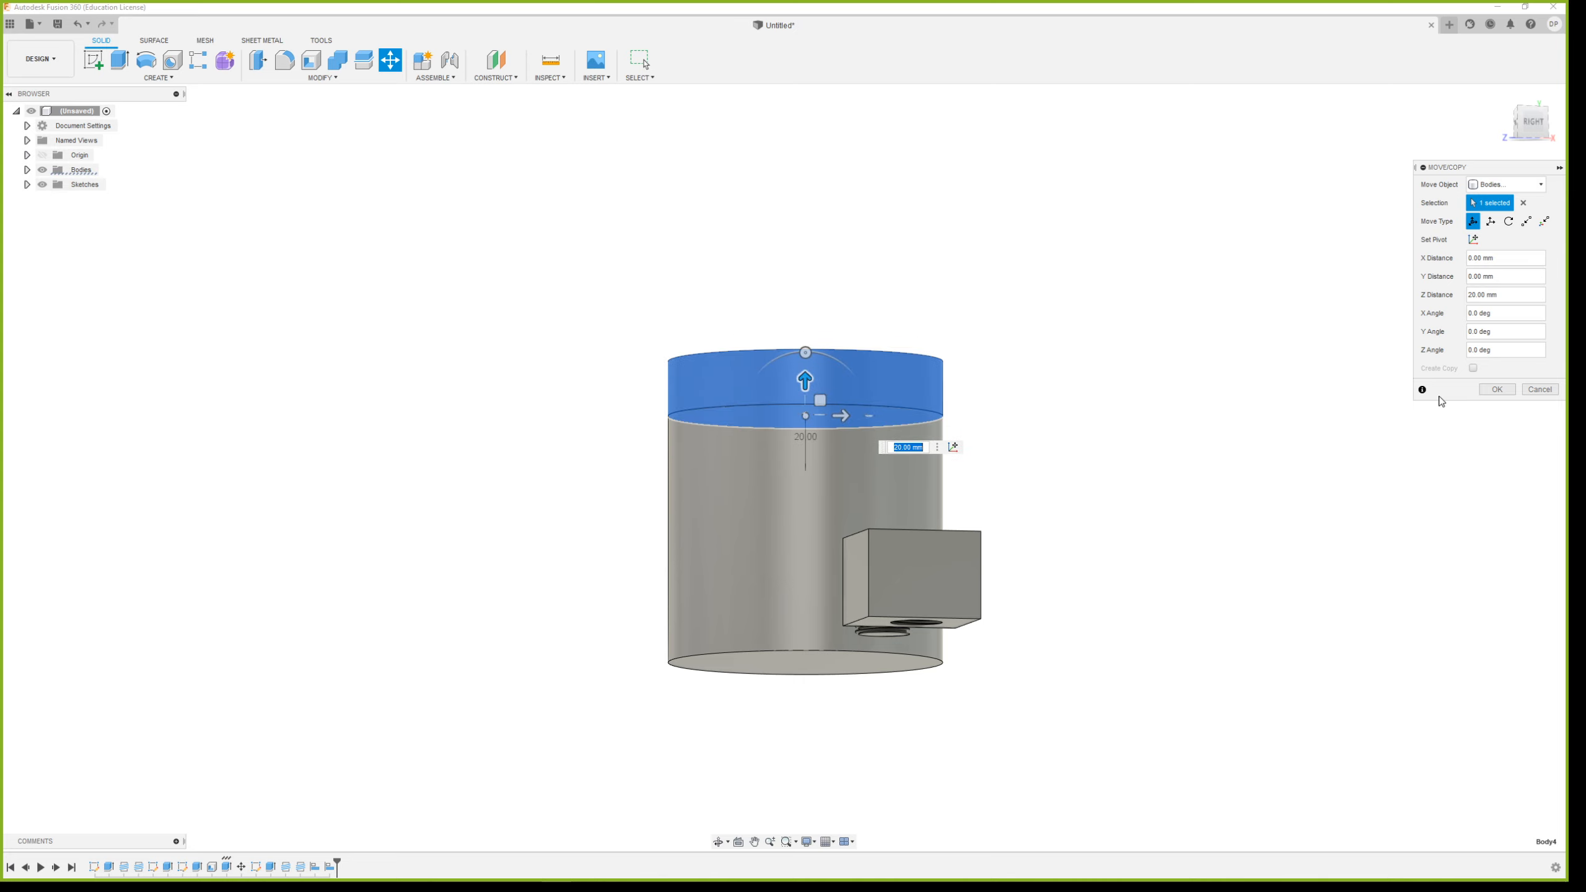
pyautogui.click(1497, 389)
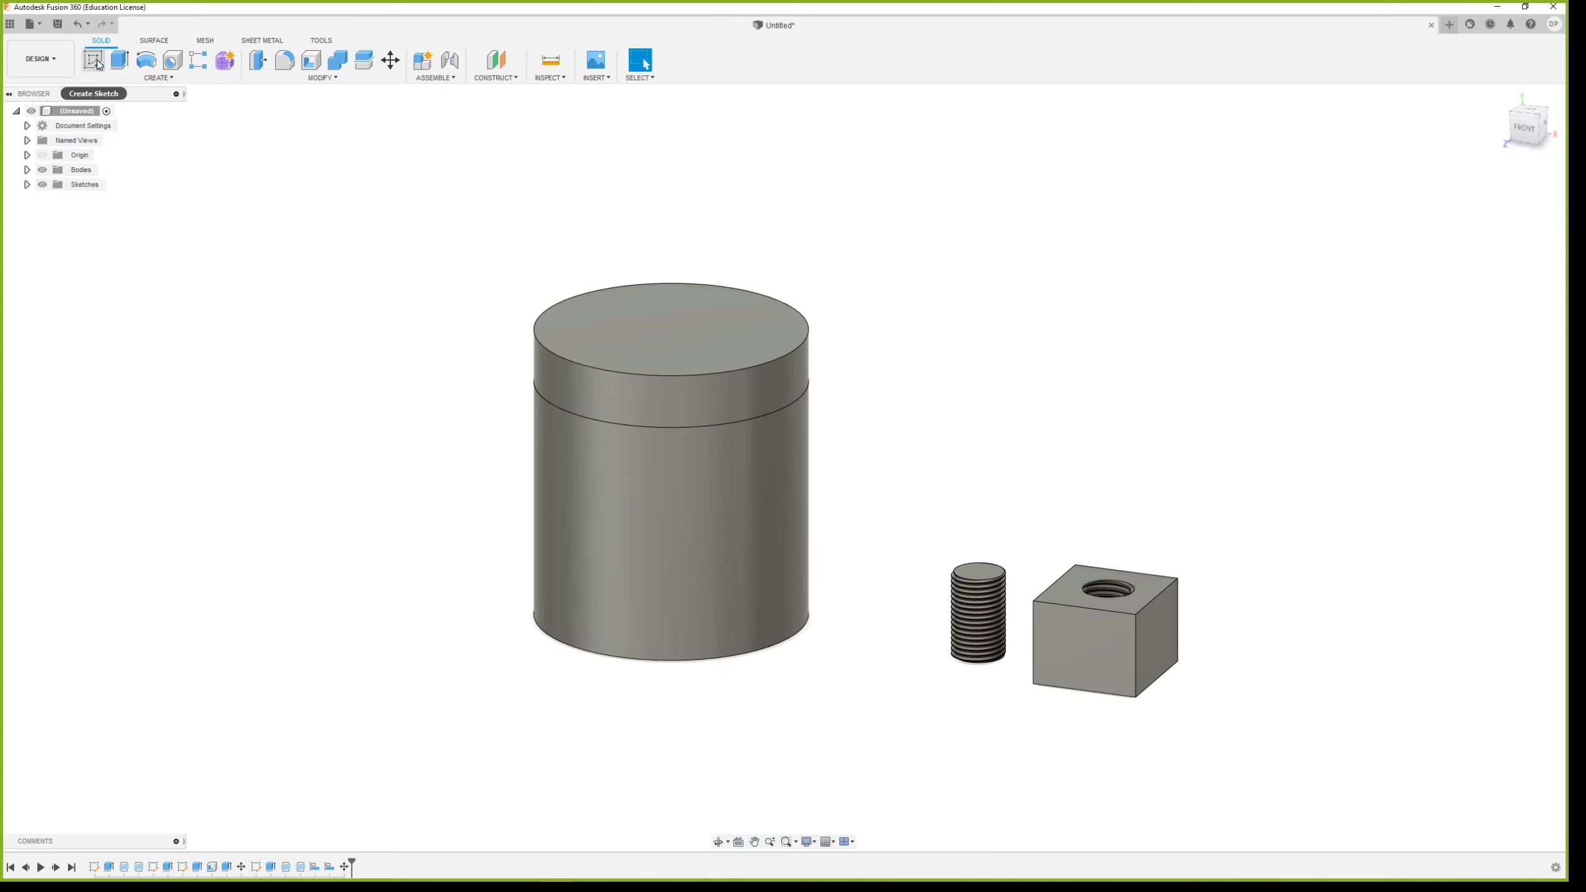
# Start a drawing from the design, saving the design under the name "thread tut"
pyautogui.click(41, 58)
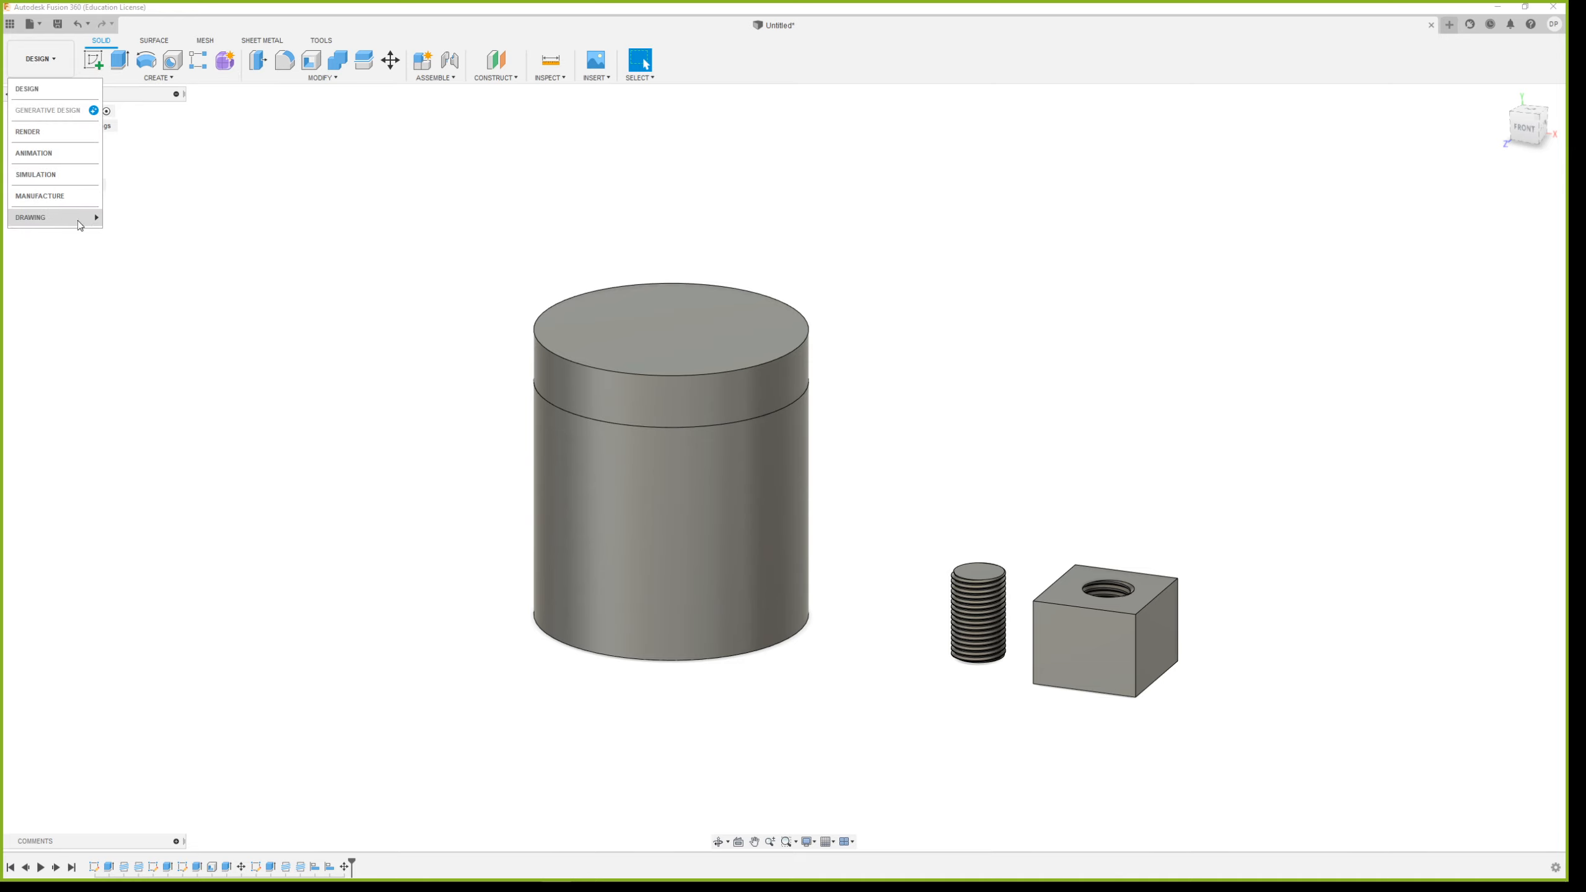
pyautogui.click(132, 217)
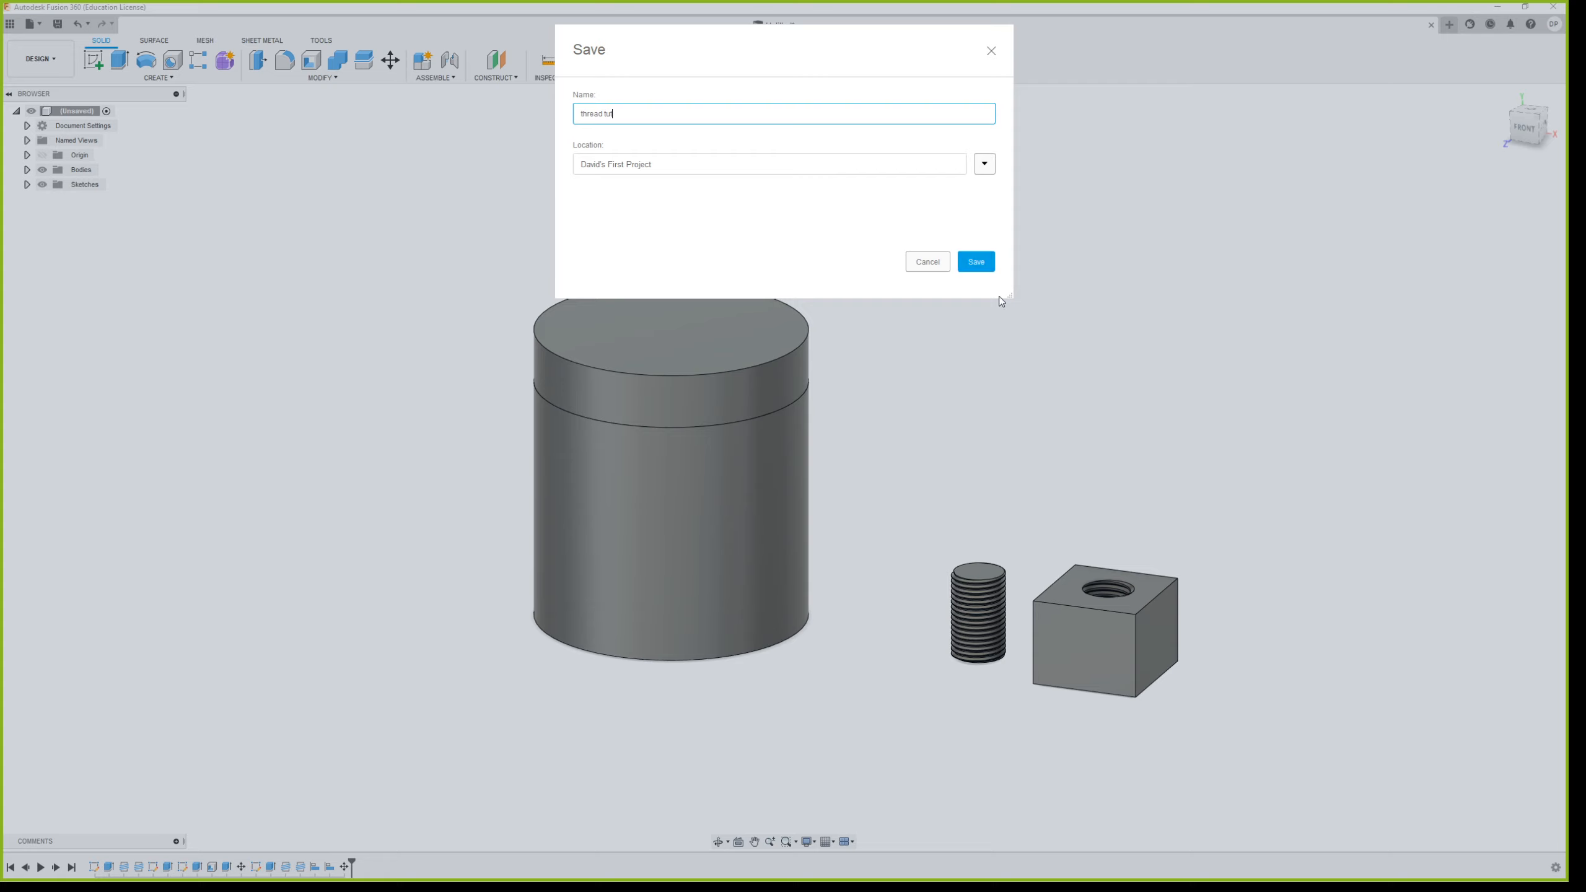
pyautogui.click(982, 263)
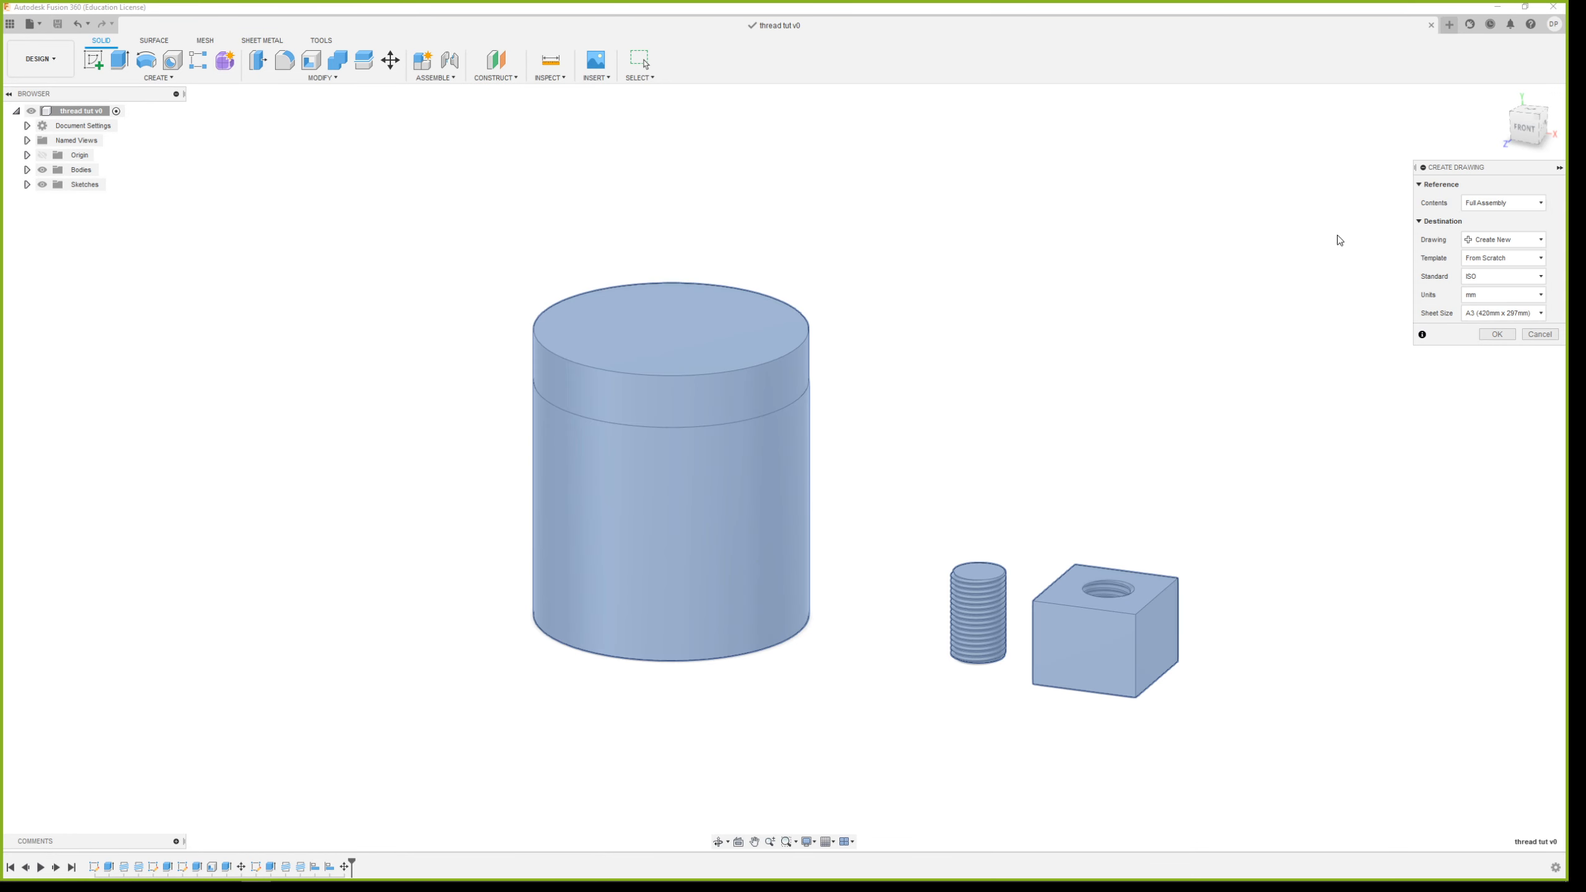
pyautogui.click(1512, 203)
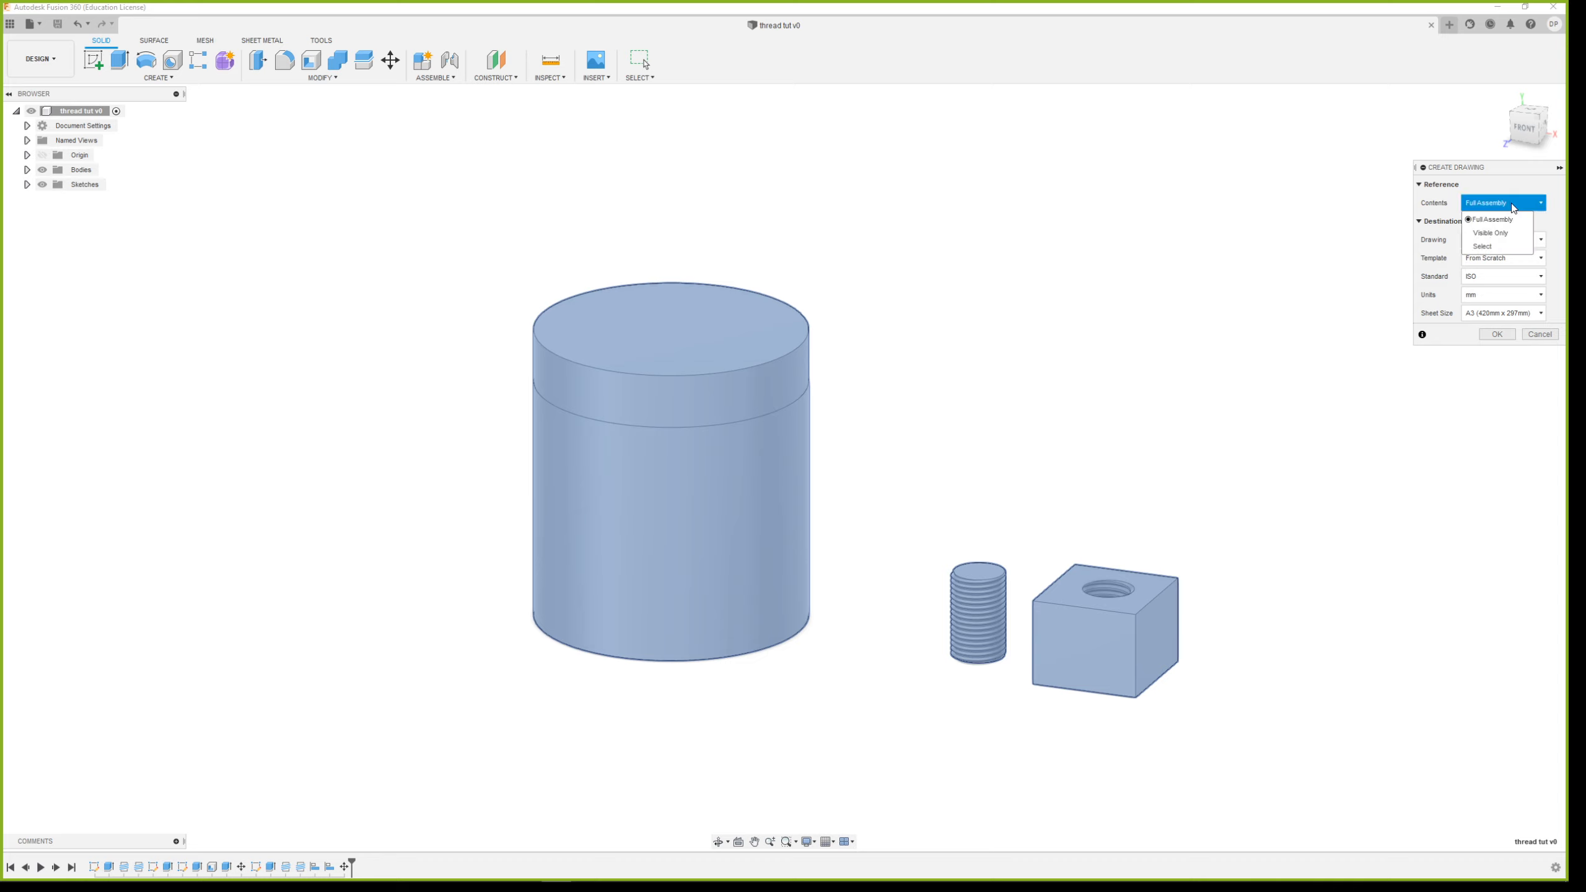
pyautogui.click(1499, 247)
pyautogui.moveTo(425, 193); pyautogui.dragTo(854, 705)
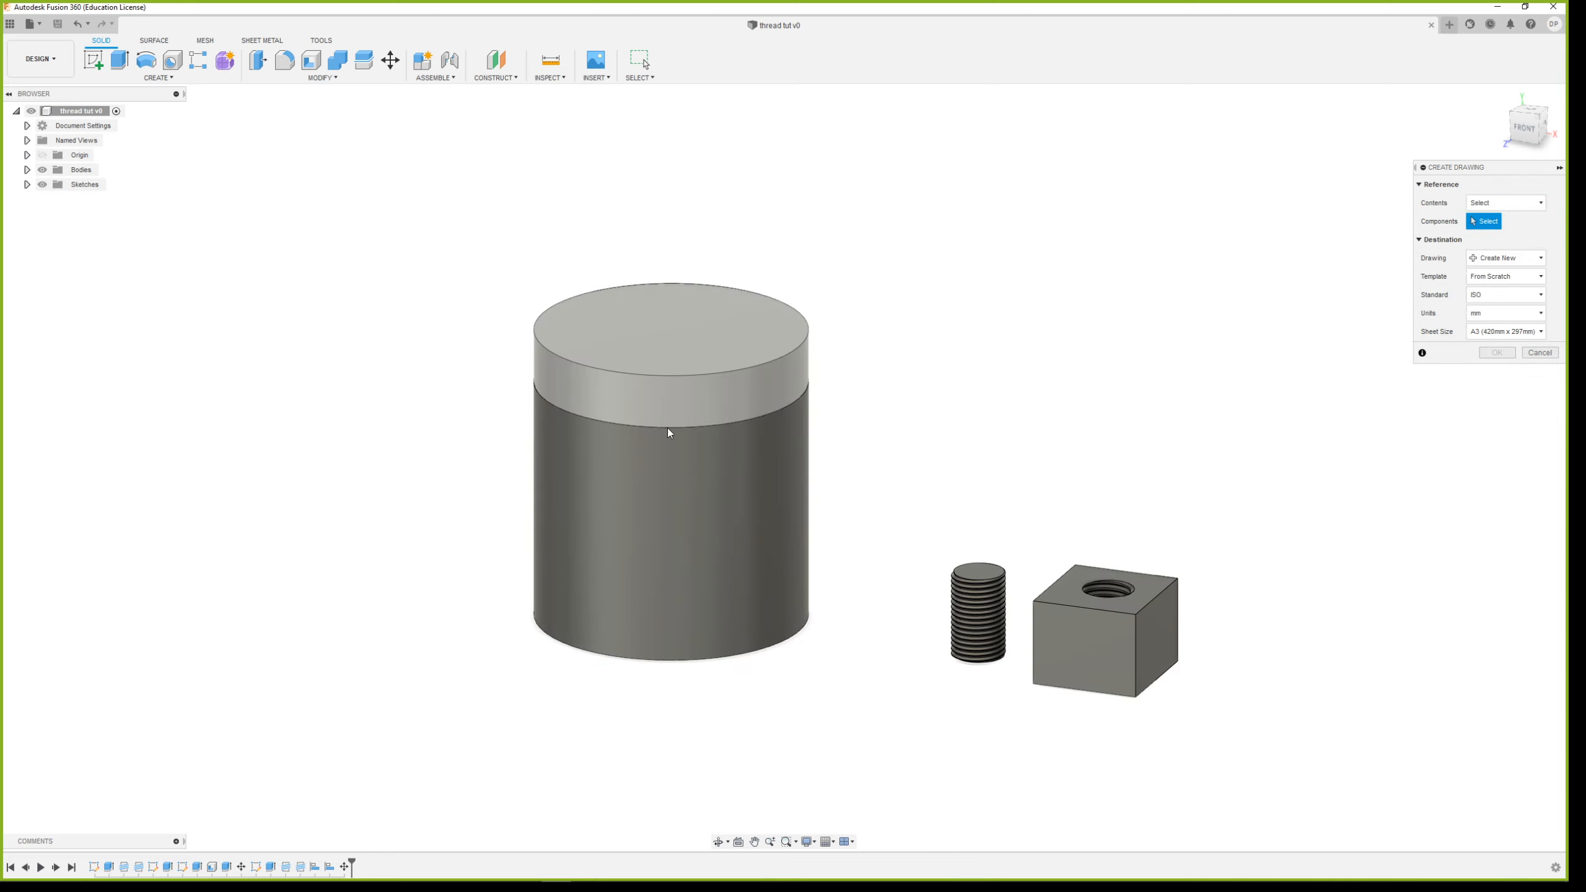
pyautogui.click(683, 478)
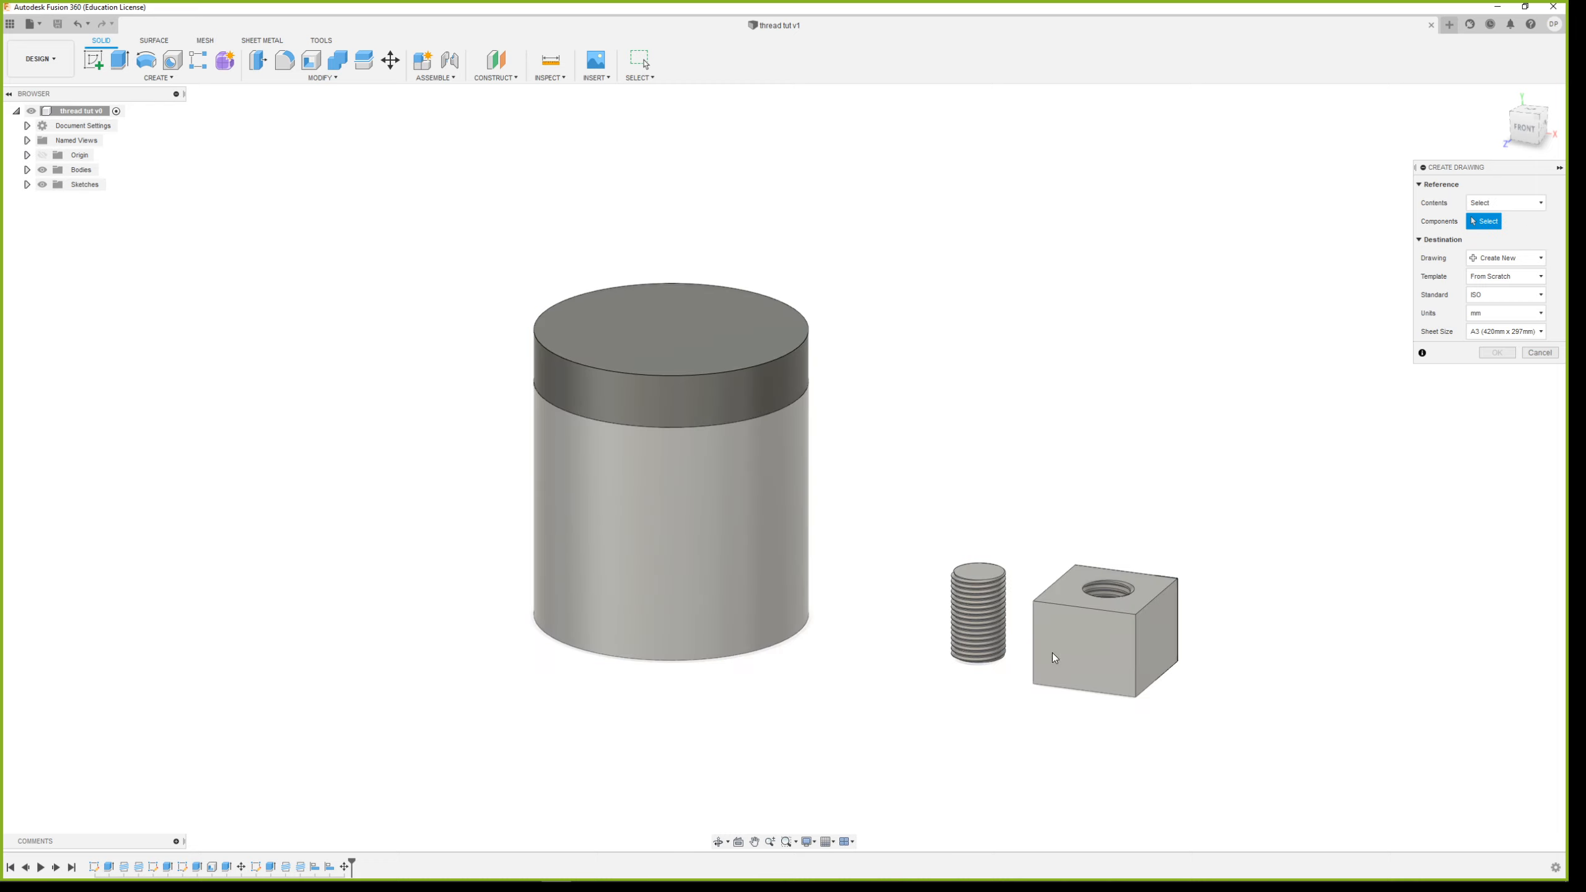
pyautogui.click(27, 169)
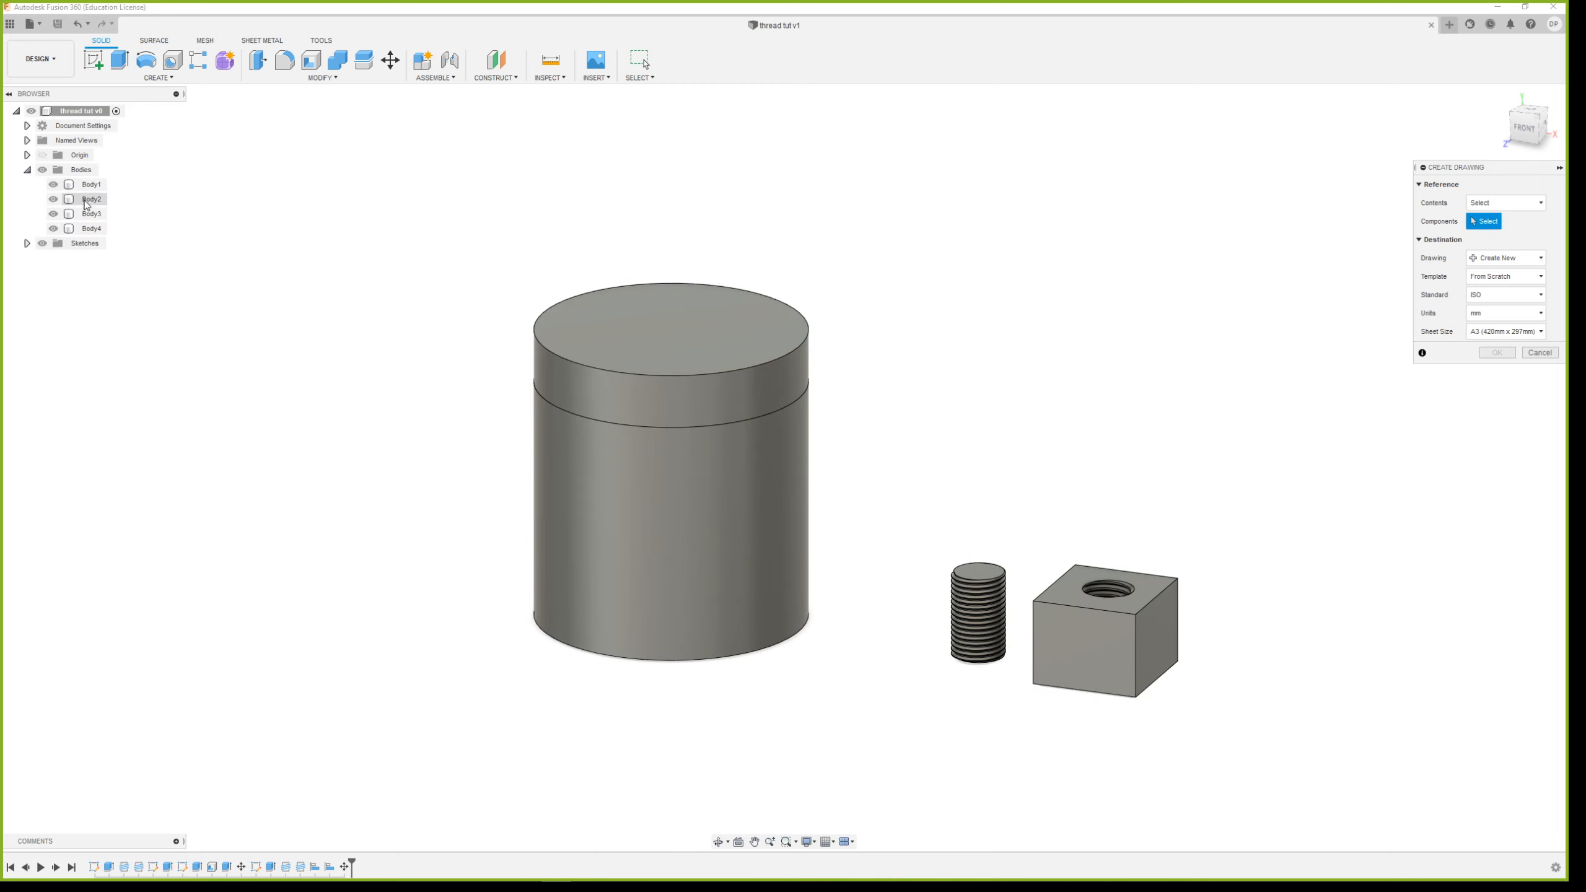
pyautogui.click(92, 214)
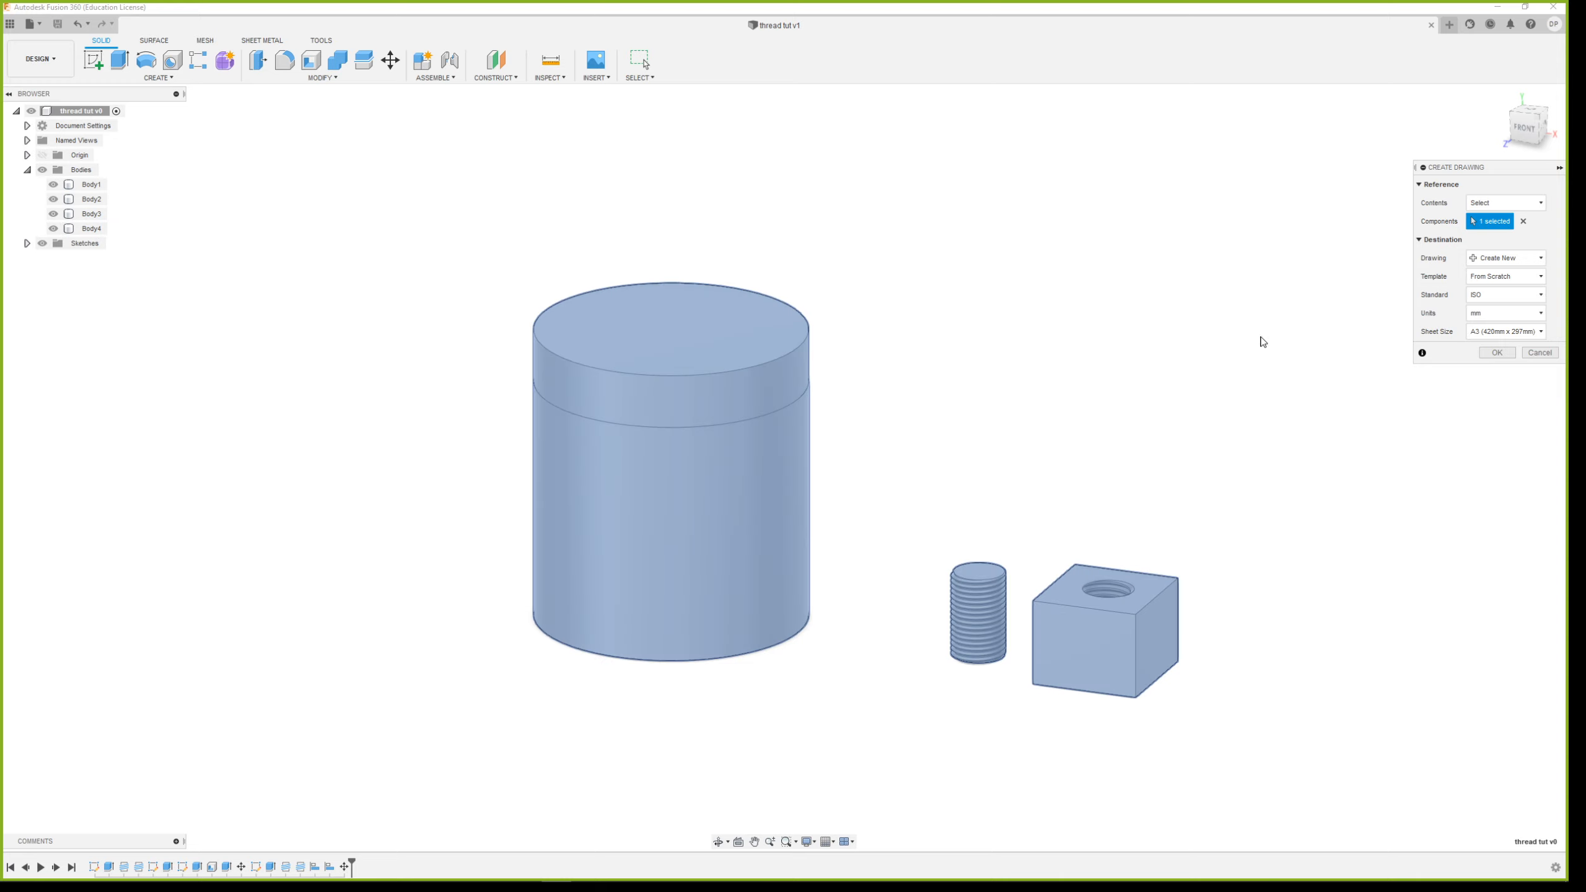
pyautogui.click(1505, 202)
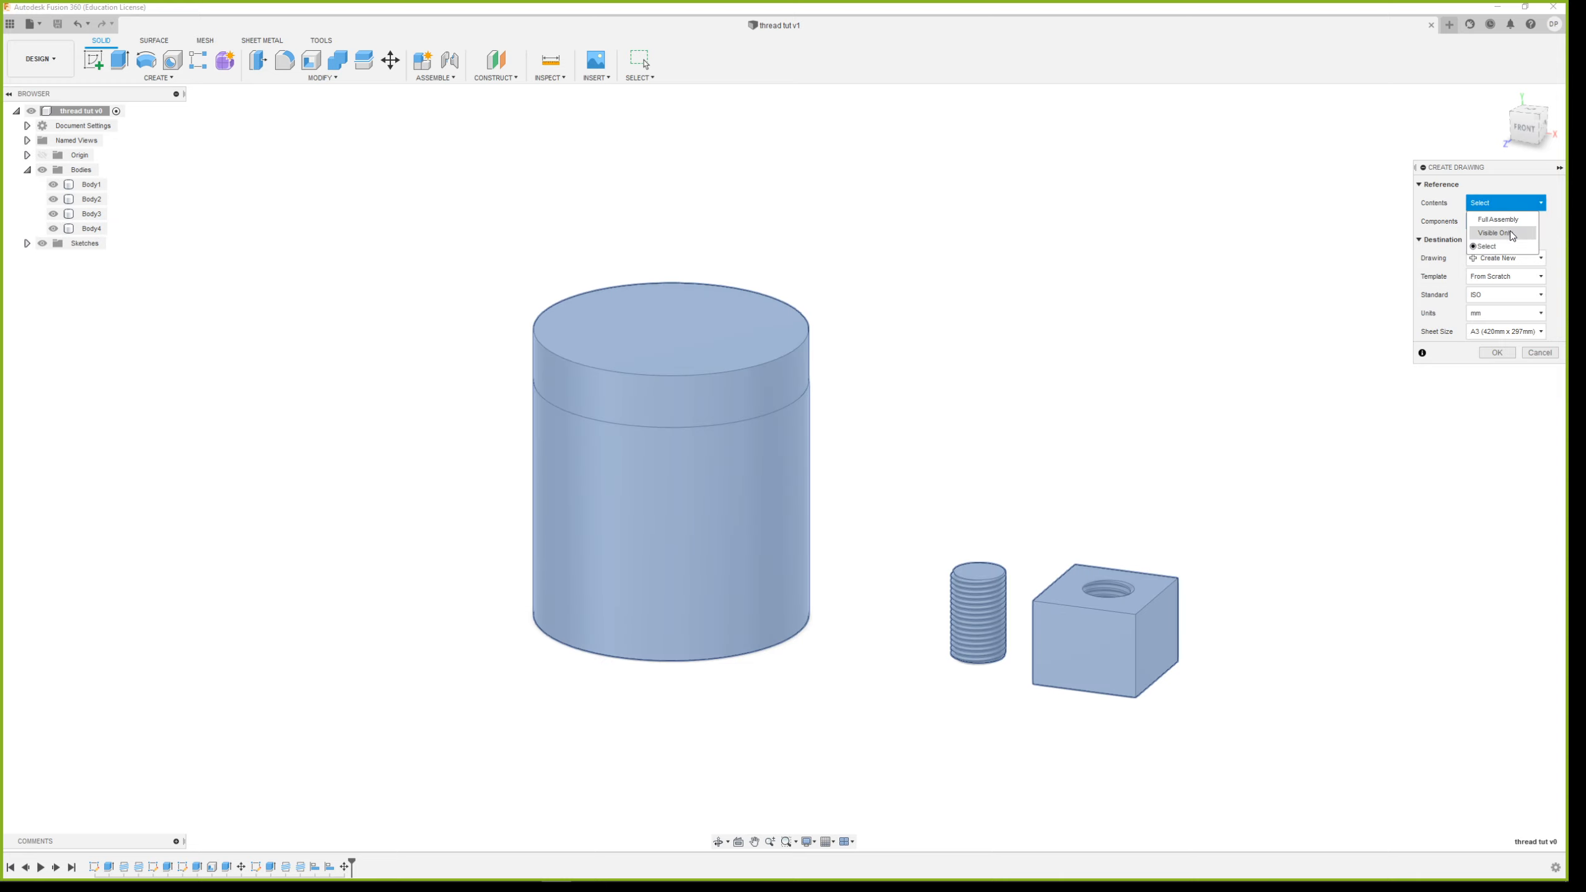
pyautogui.click(1505, 232)
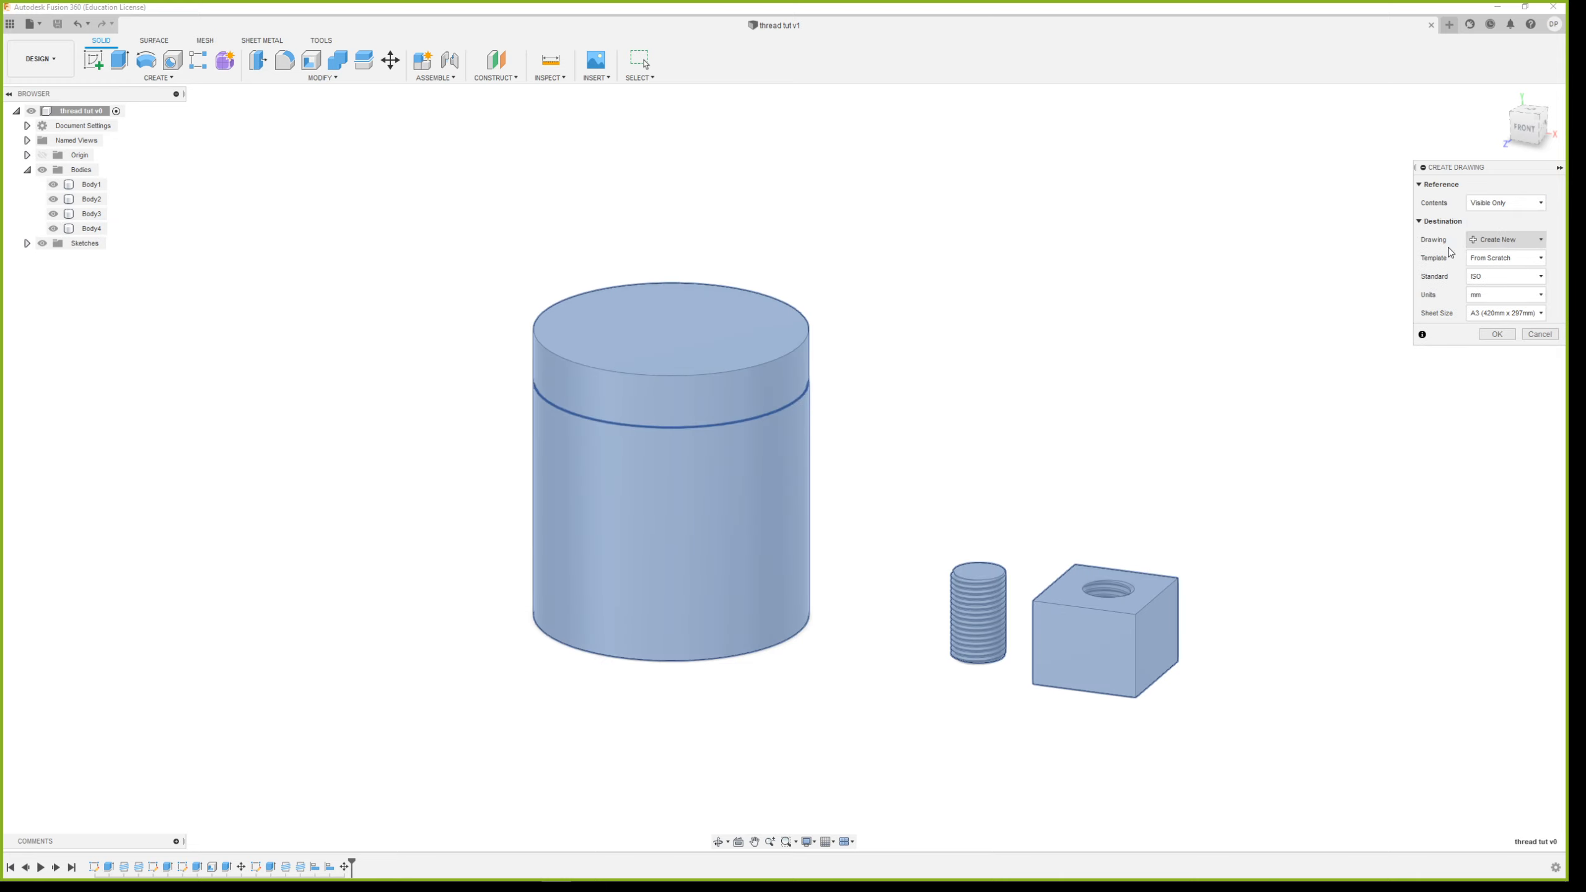
pyautogui.click(1540, 334)
# Hide the small threaded cylinder and block bodies, and create a new ISO A3 drawing in mm from the visible bodies only
pyautogui.click(53, 199)
pyautogui.click(54, 214)
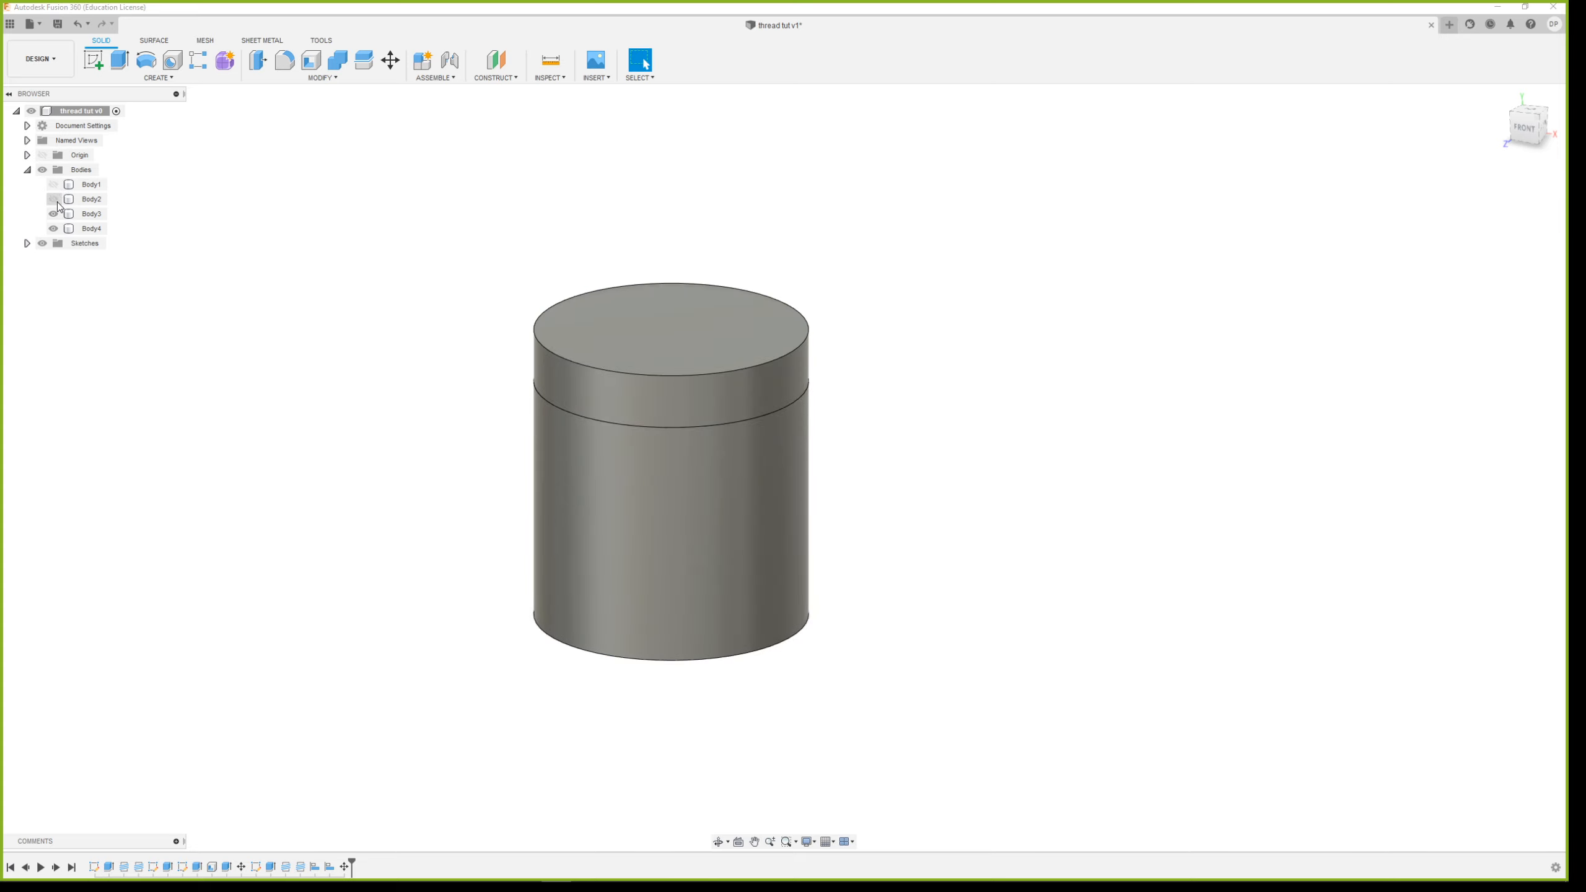
pyautogui.click(39, 59)
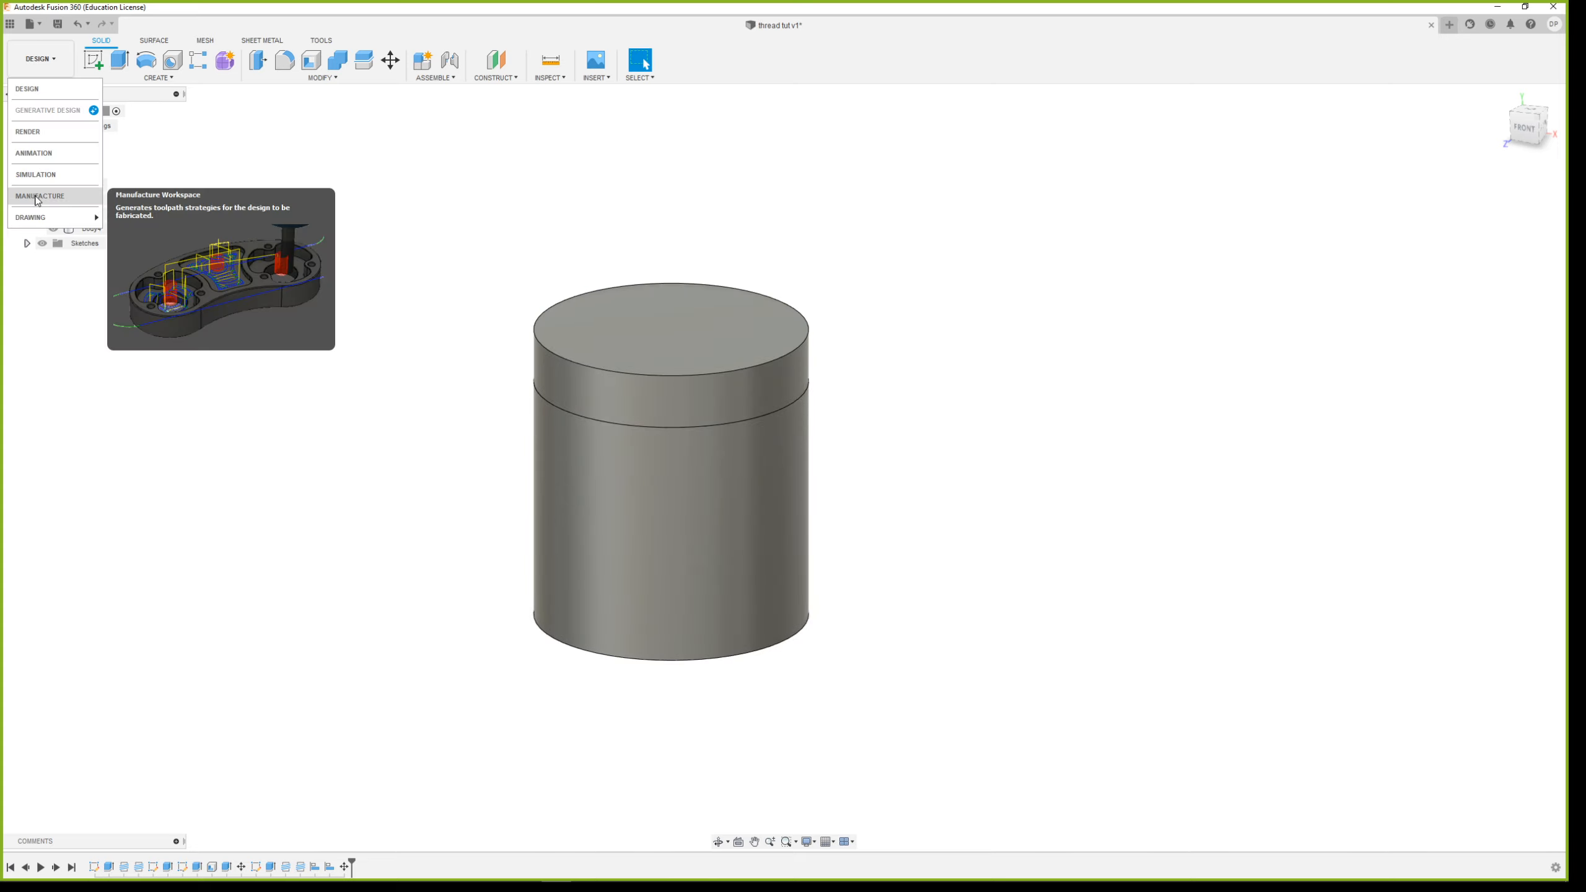
pyautogui.moveTo(56, 217)
pyautogui.click(130, 218)
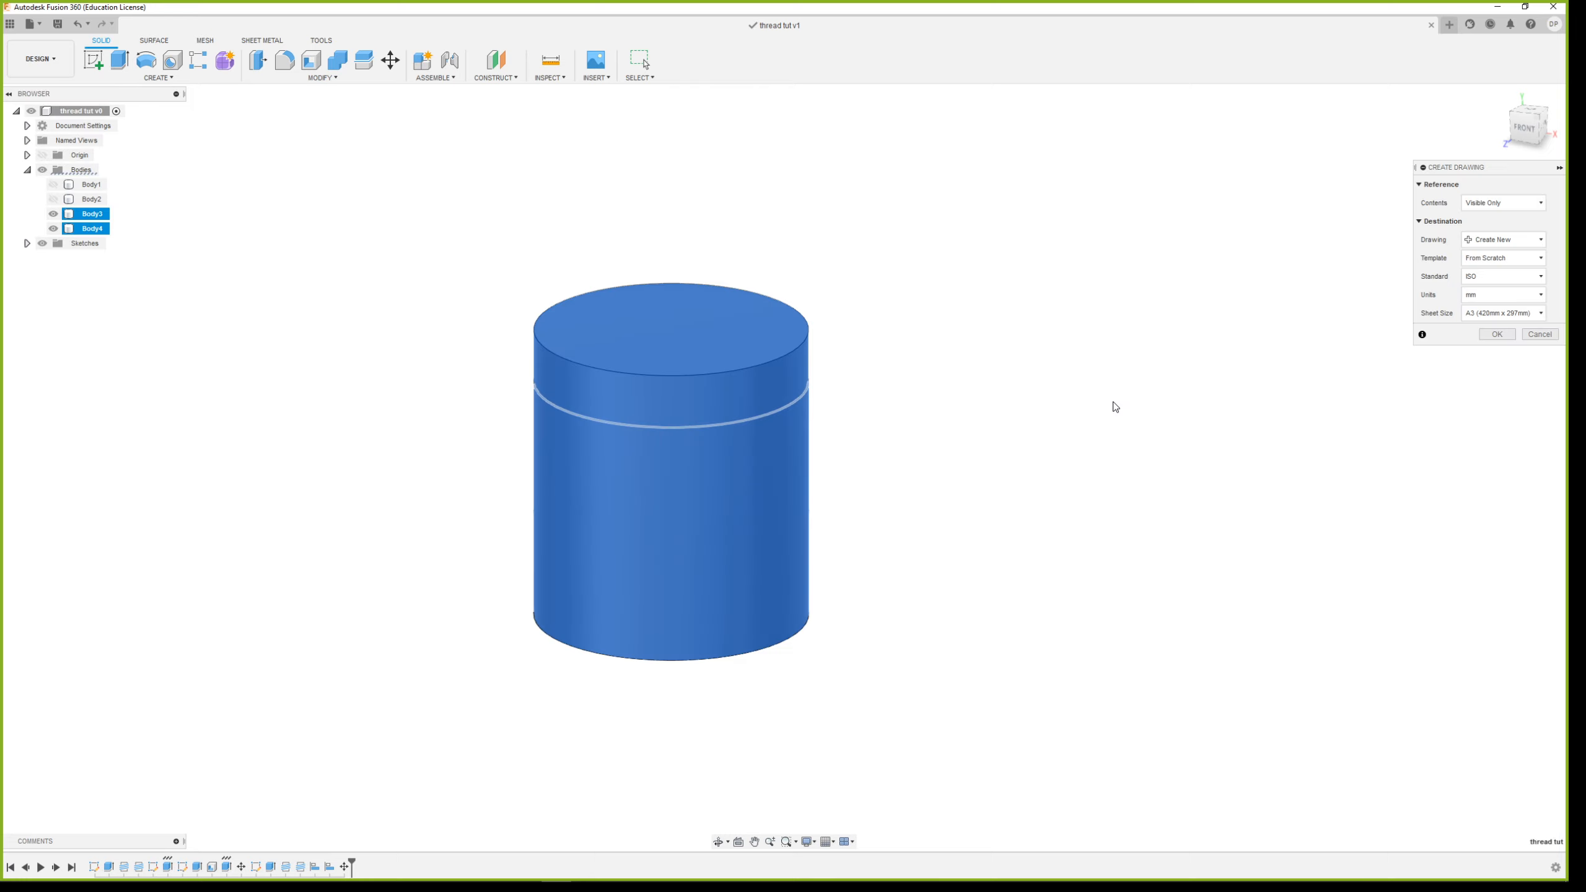
pyautogui.click(1496, 333)
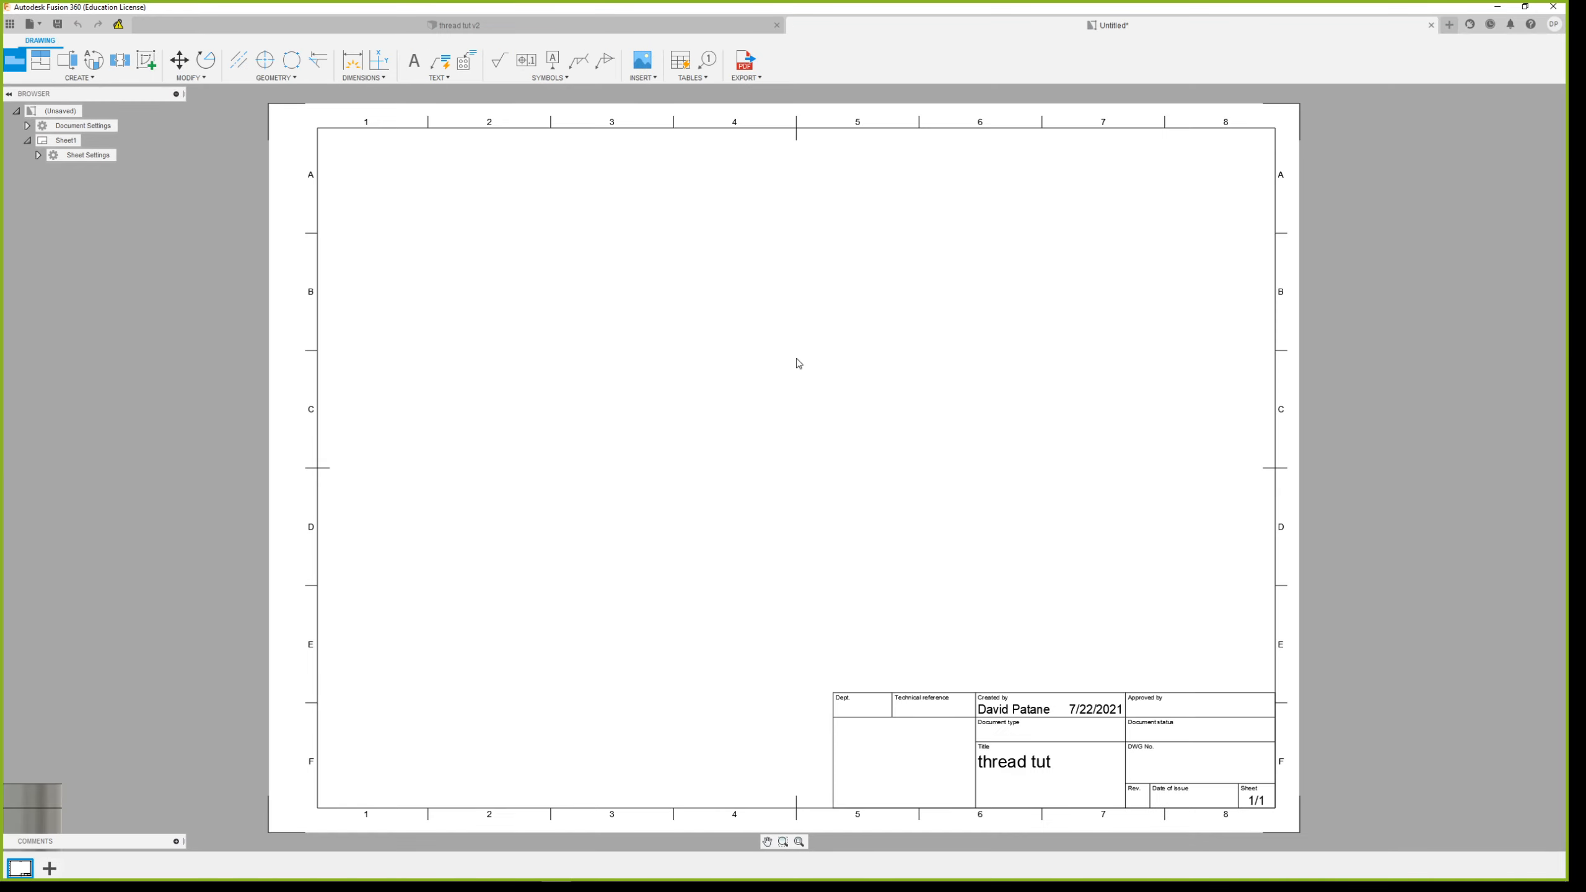
# Place a front base view at scale 1:2 near the sheet's centre, with hidden edges shown
pyautogui.click(761, 410)
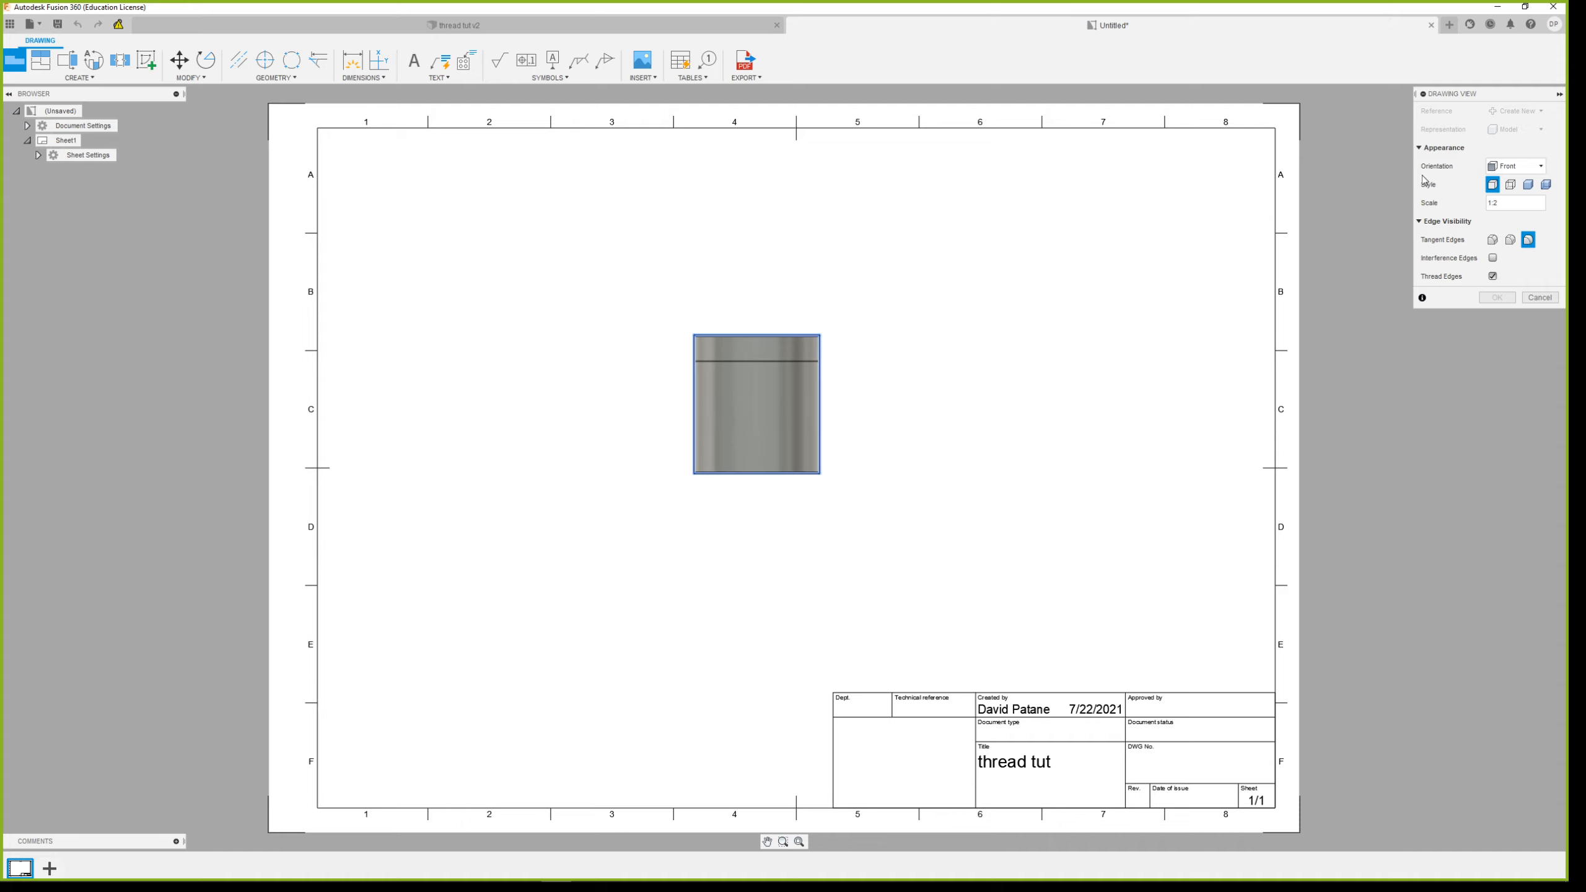
pyautogui.click(1510, 185)
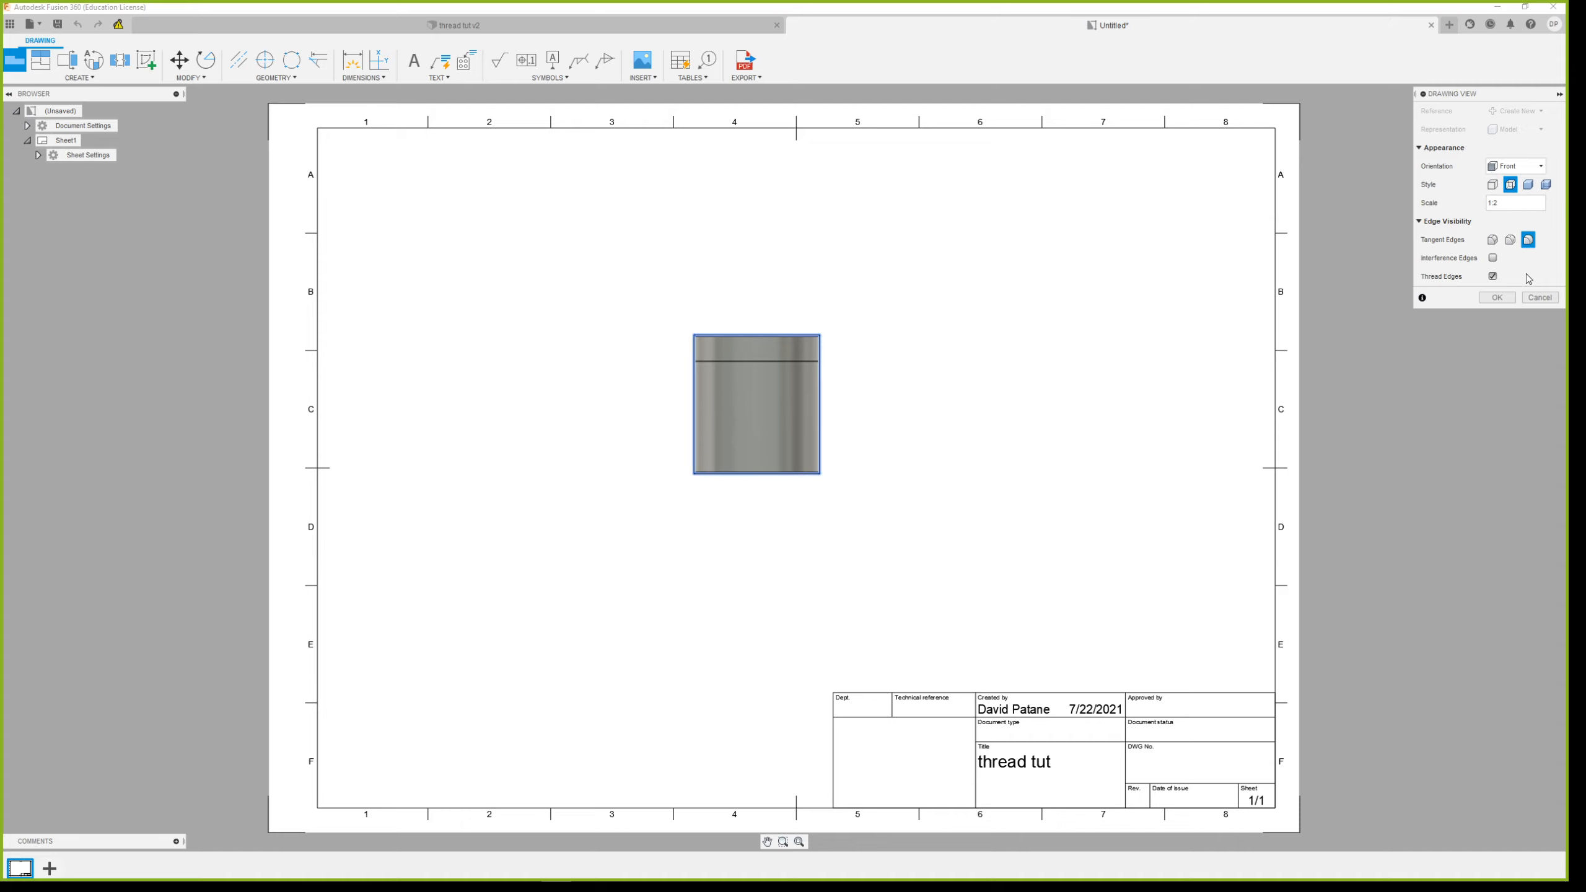
pyautogui.click(1497, 298)
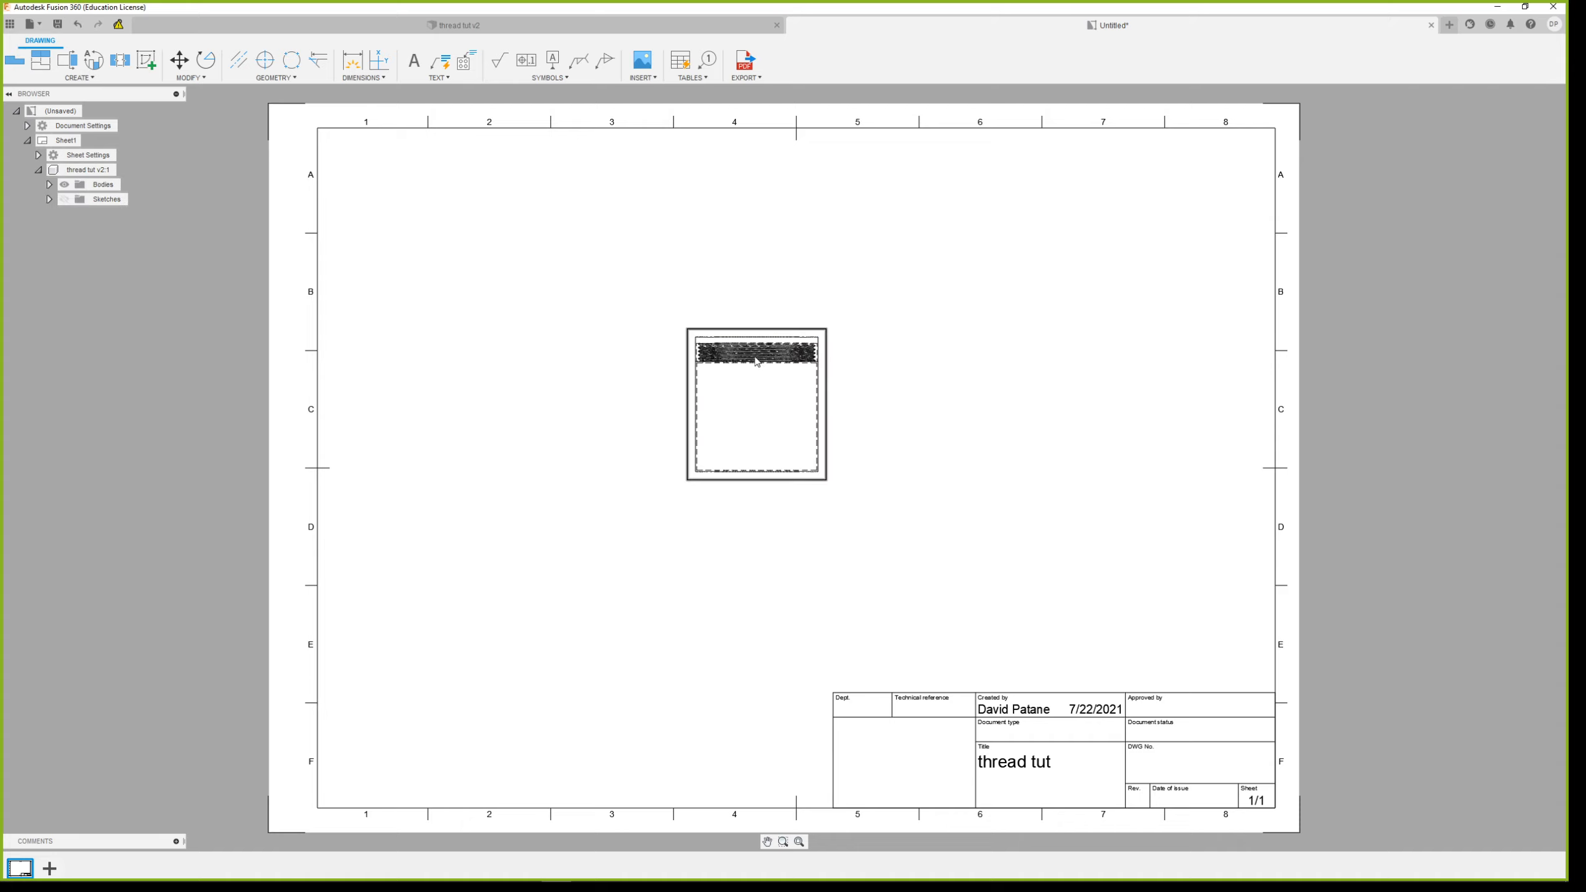
# Hide the lid body Body4 in the drawing view, keeping only the container body Body3 with its threaded neck shown
pyautogui.scroll(8, 781, 350)
pyautogui.scroll(6, 938, 425)
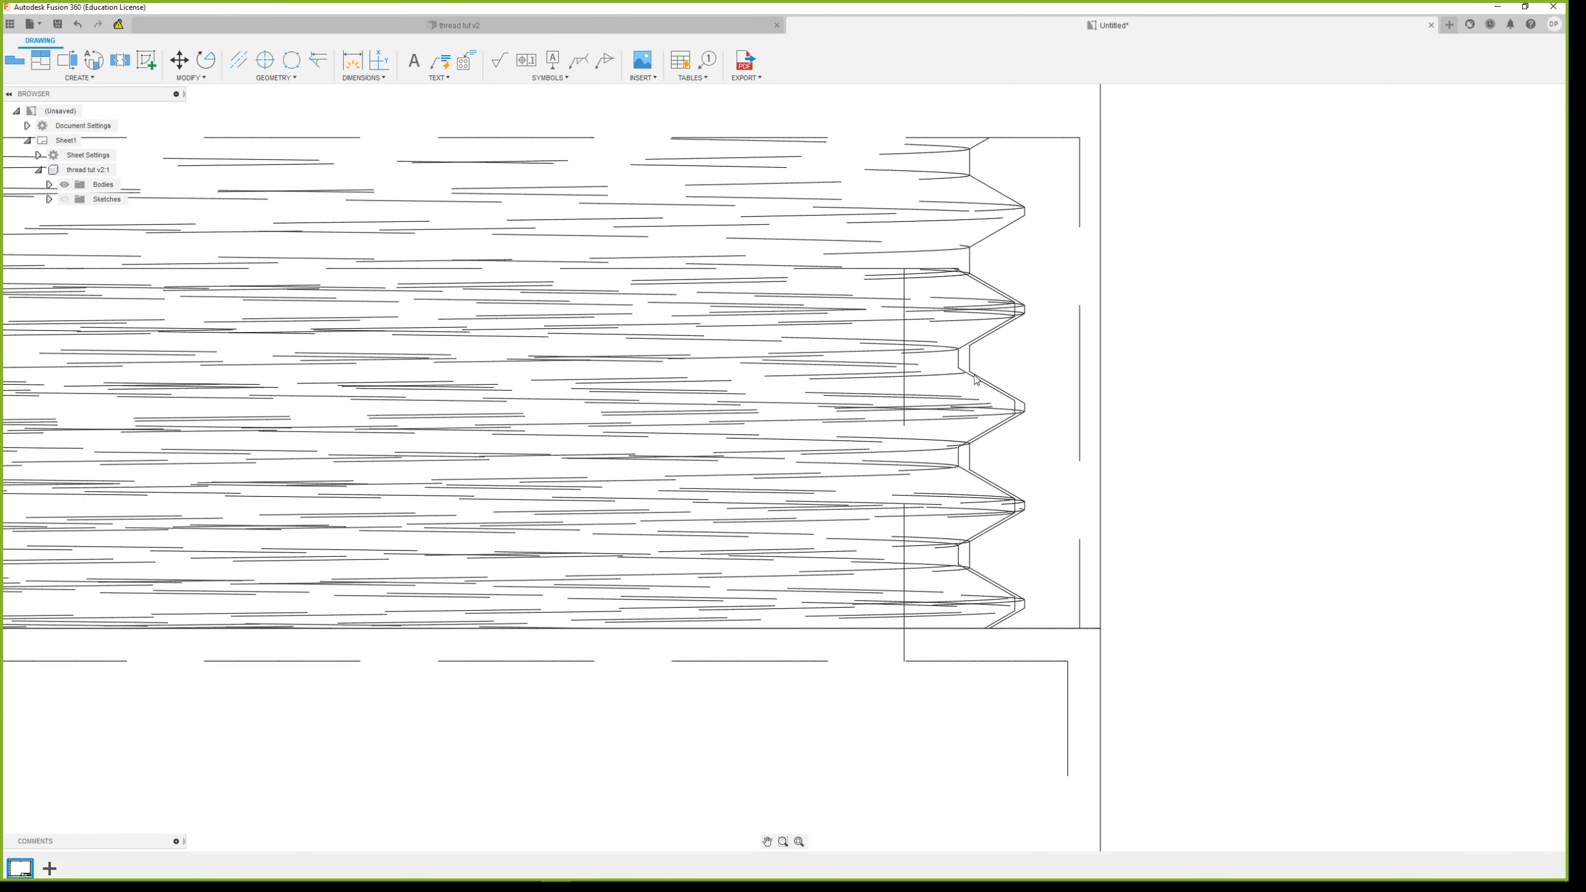
pyautogui.scroll(-12, 976, 379)
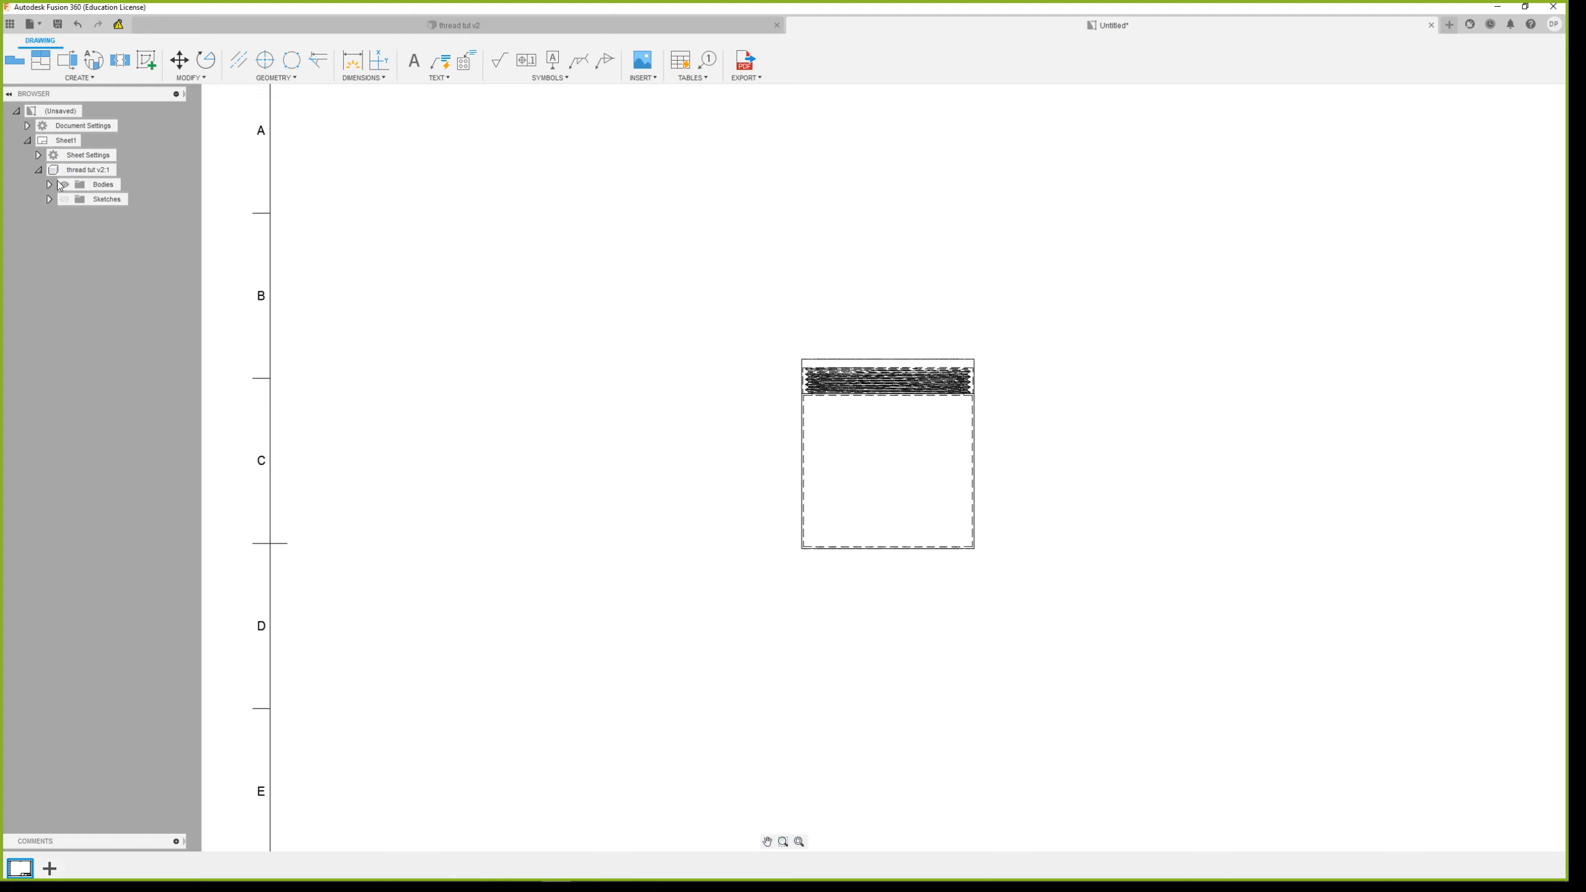
pyautogui.click(49, 184)
pyautogui.click(76, 243)
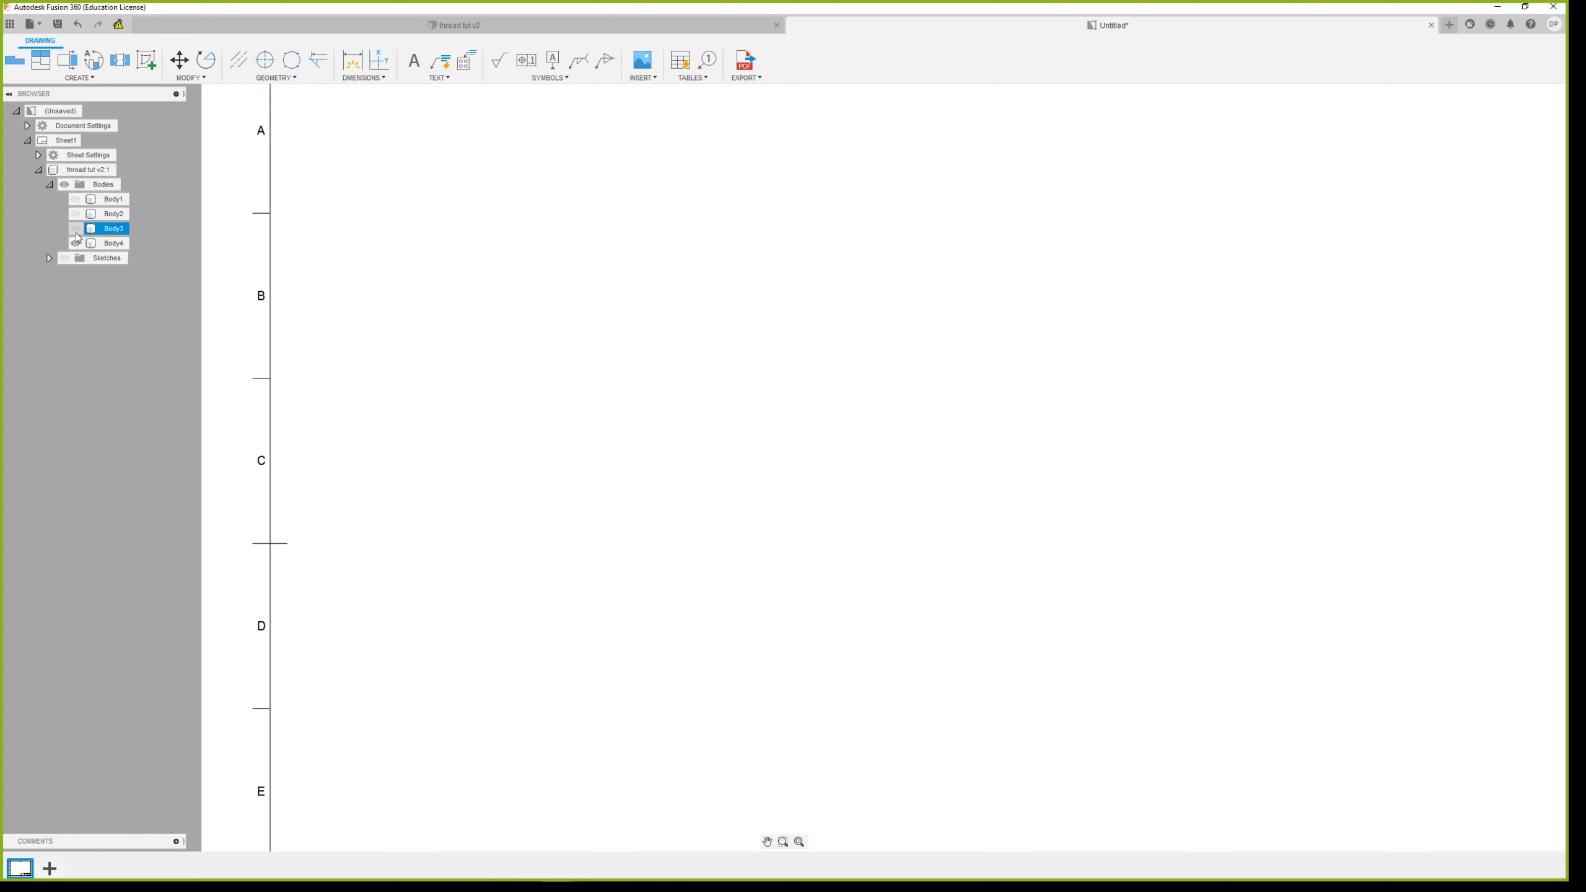
pyautogui.click(75, 229)
pyautogui.click(76, 243)
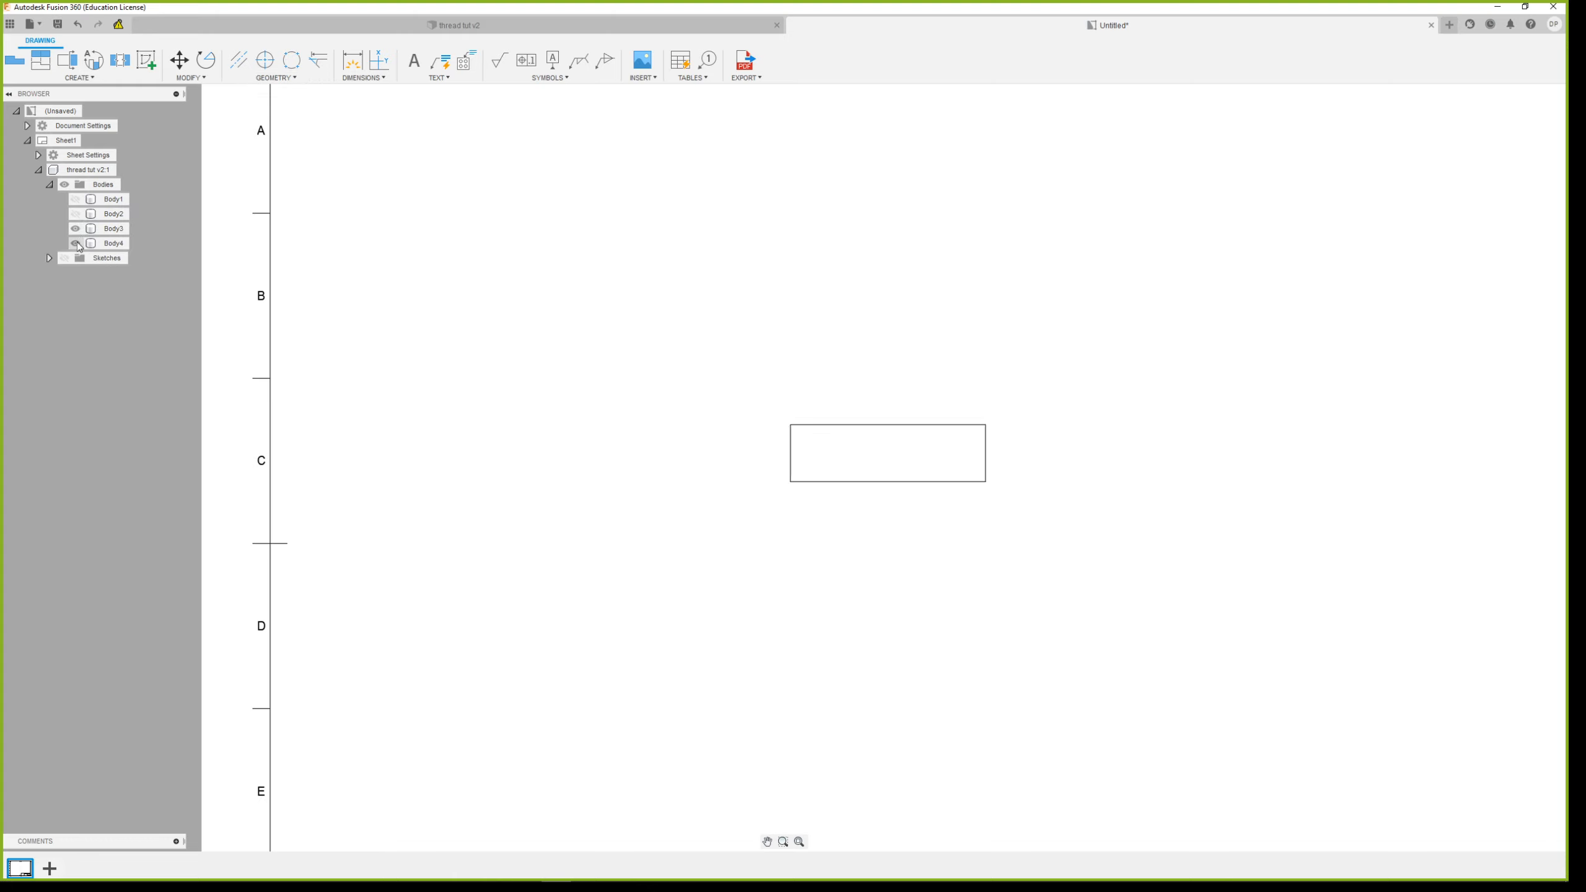
pyautogui.scroll(8, 936, 399)
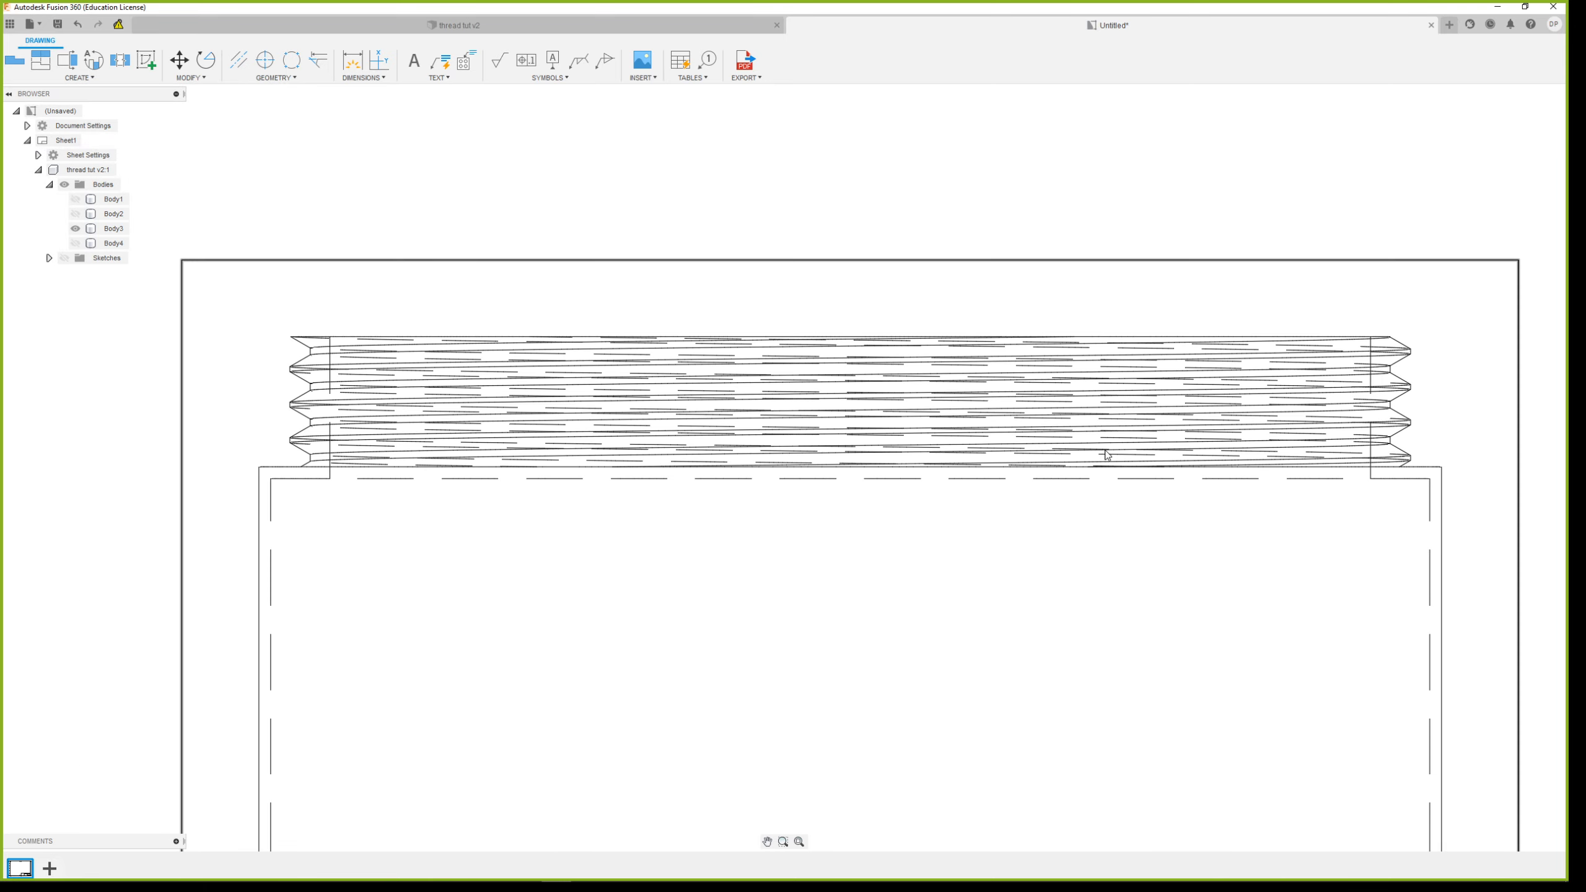
pyautogui.scroll(-4, 1293, 393)
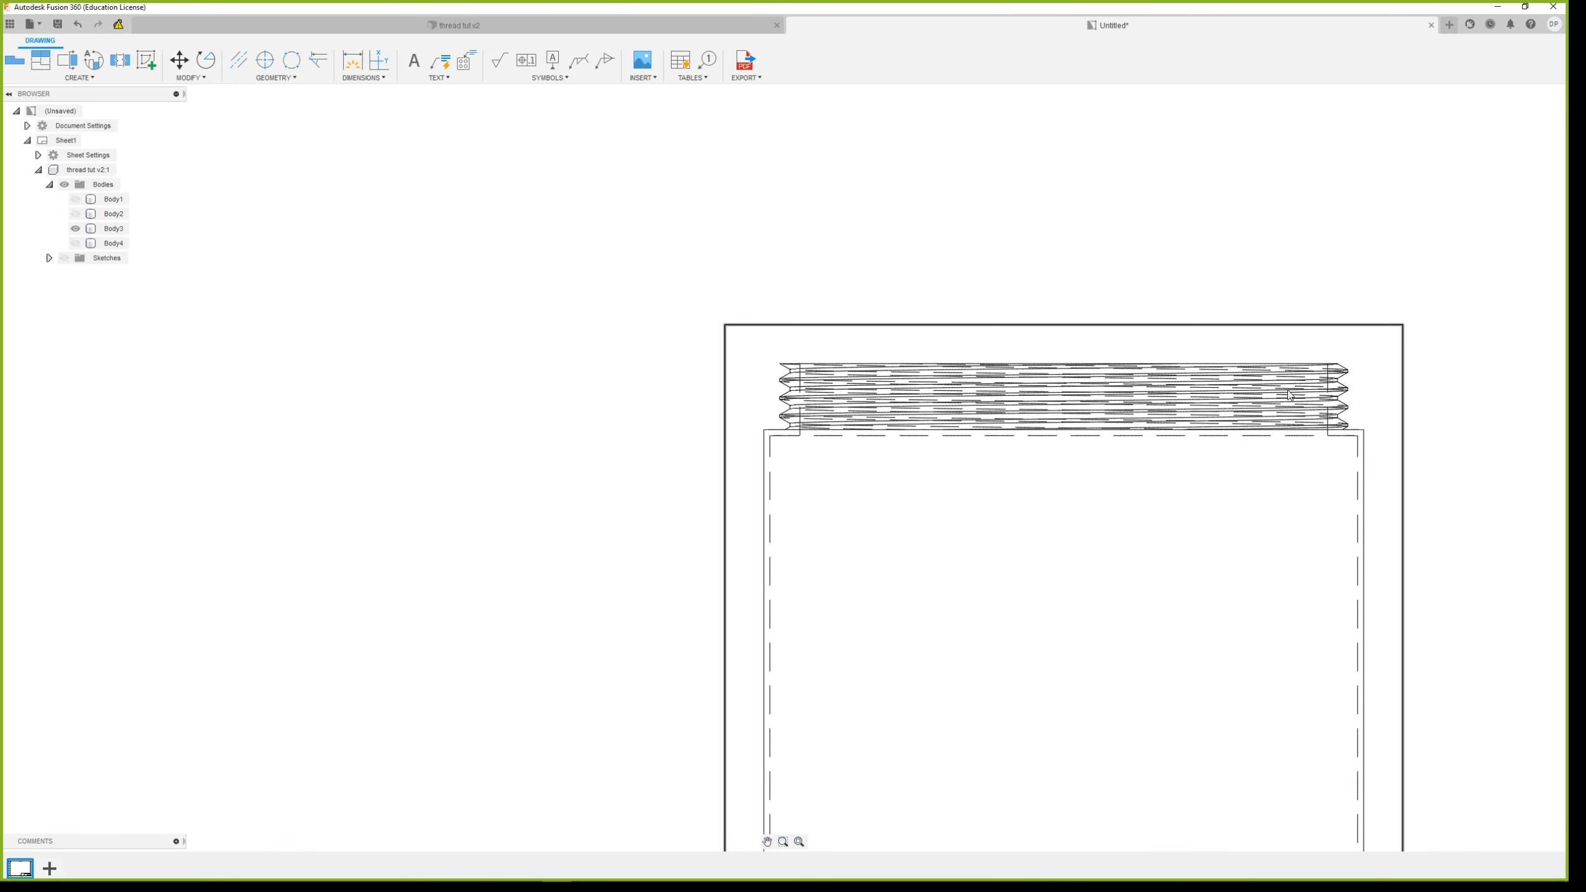
pyautogui.scroll(-4, 1203, 420)
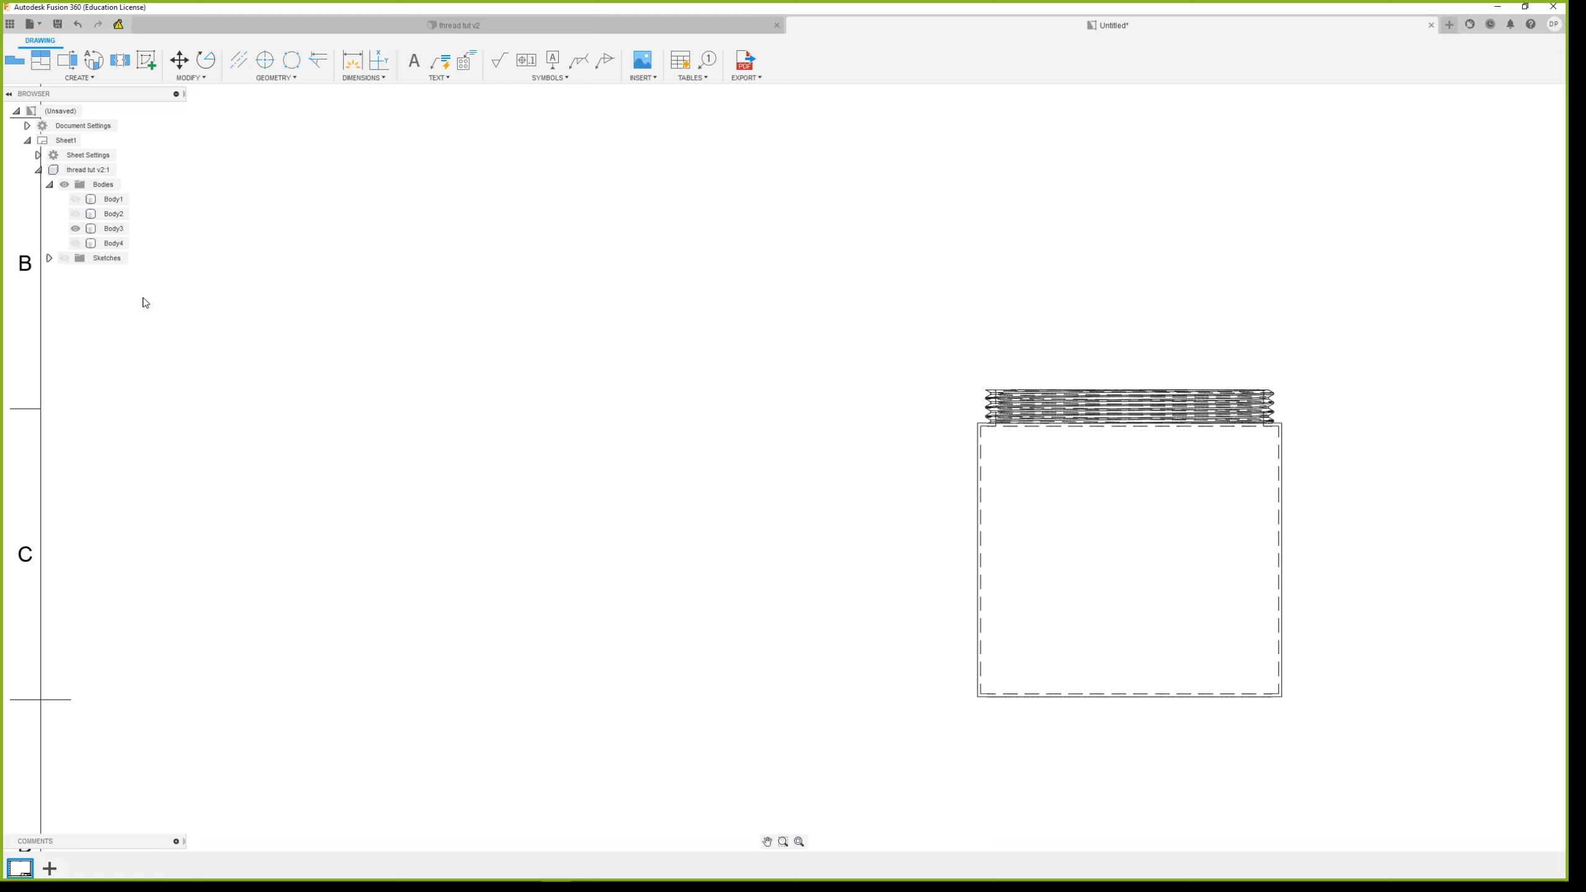
# In the thread tut design, turn off the Modeled option for the M95x3 thread inside the lid and the one on the container neck
pyautogui.click(456, 25)
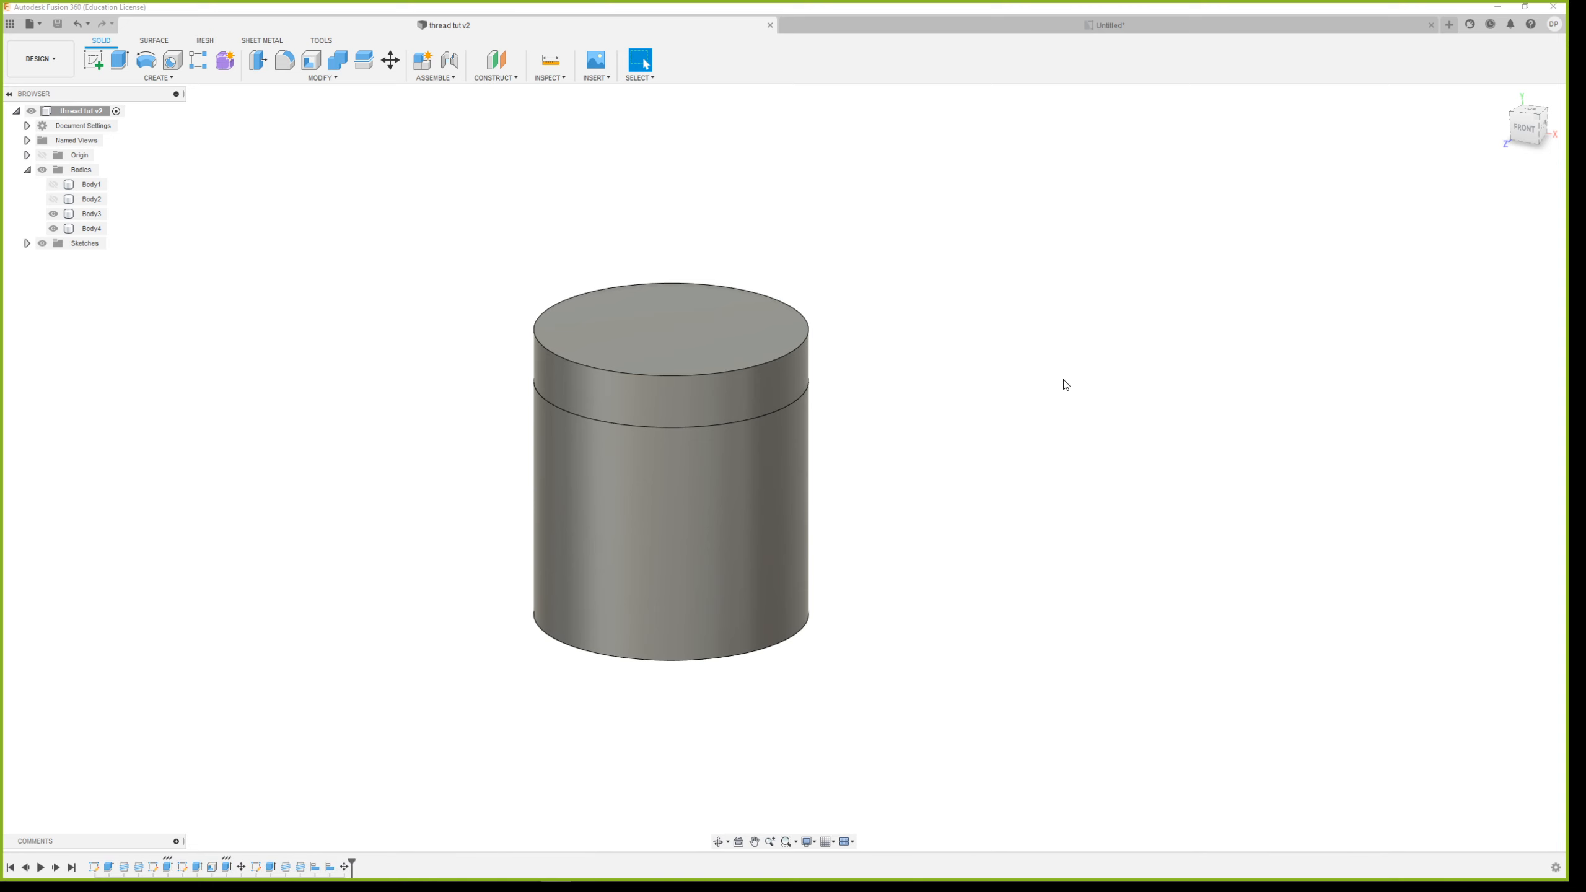
pyautogui.click(290, 868)
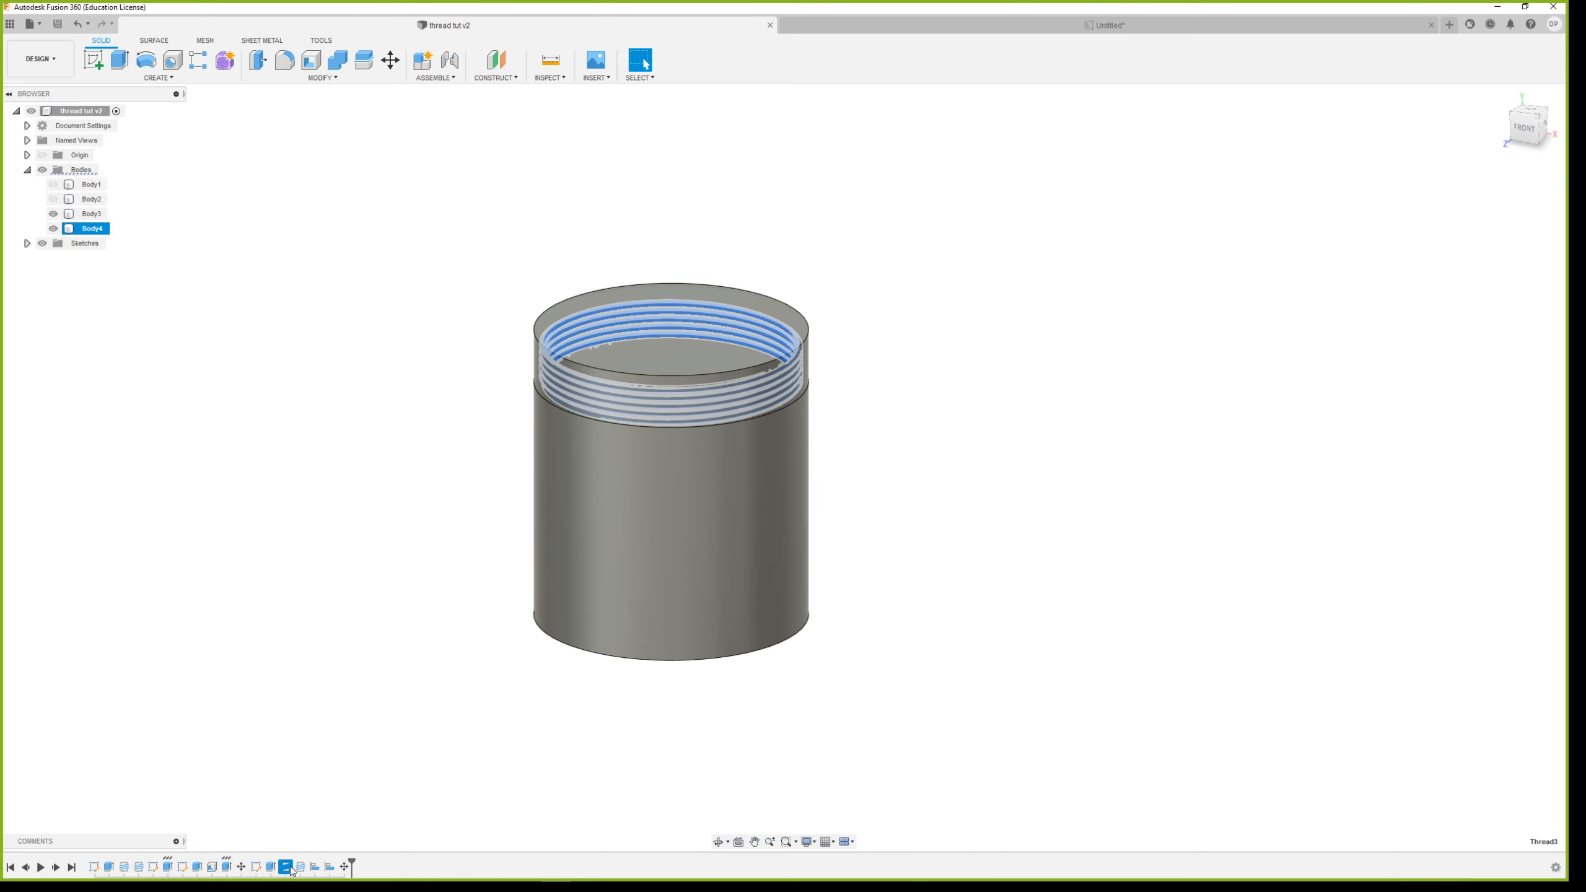
pyautogui.doubleClick(290, 869)
pyautogui.click(1460, 203)
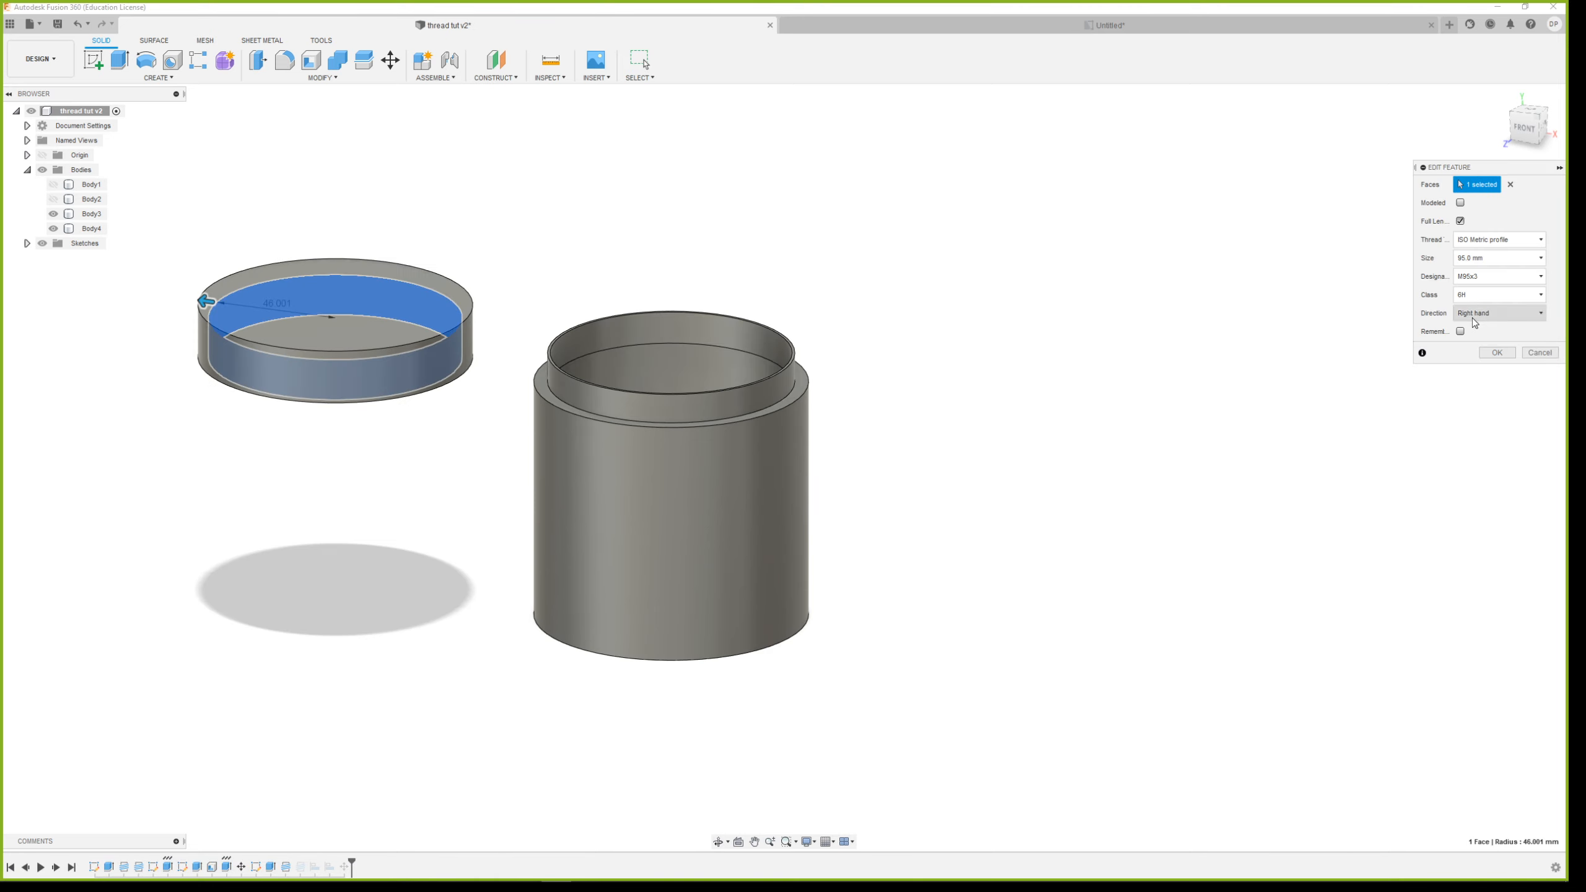
pyautogui.click(1487, 355)
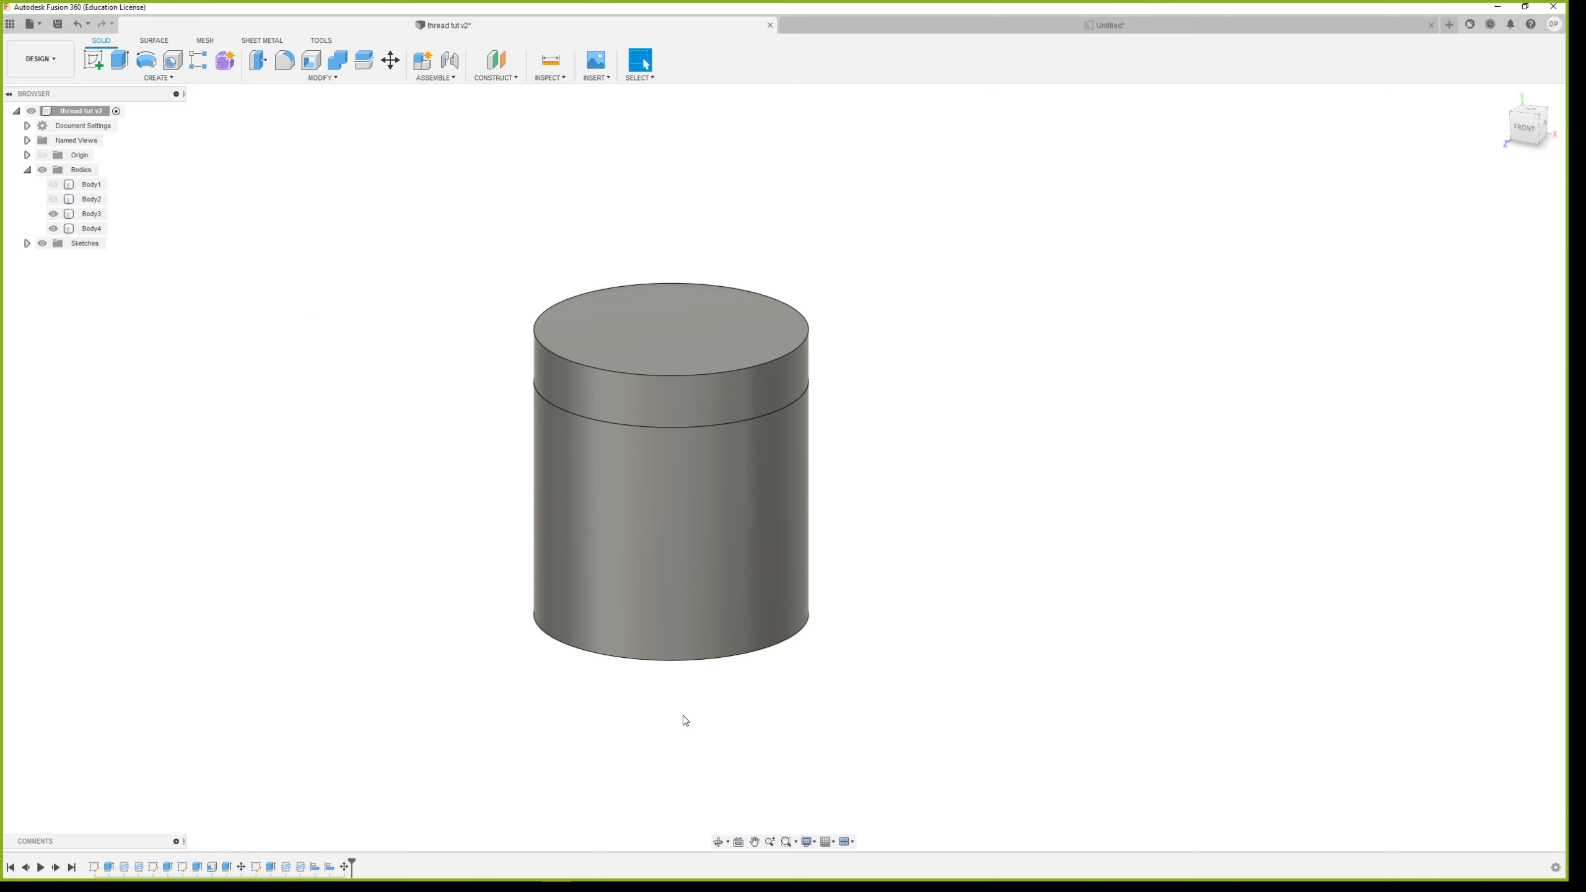
pyautogui.doubleClick(301, 868)
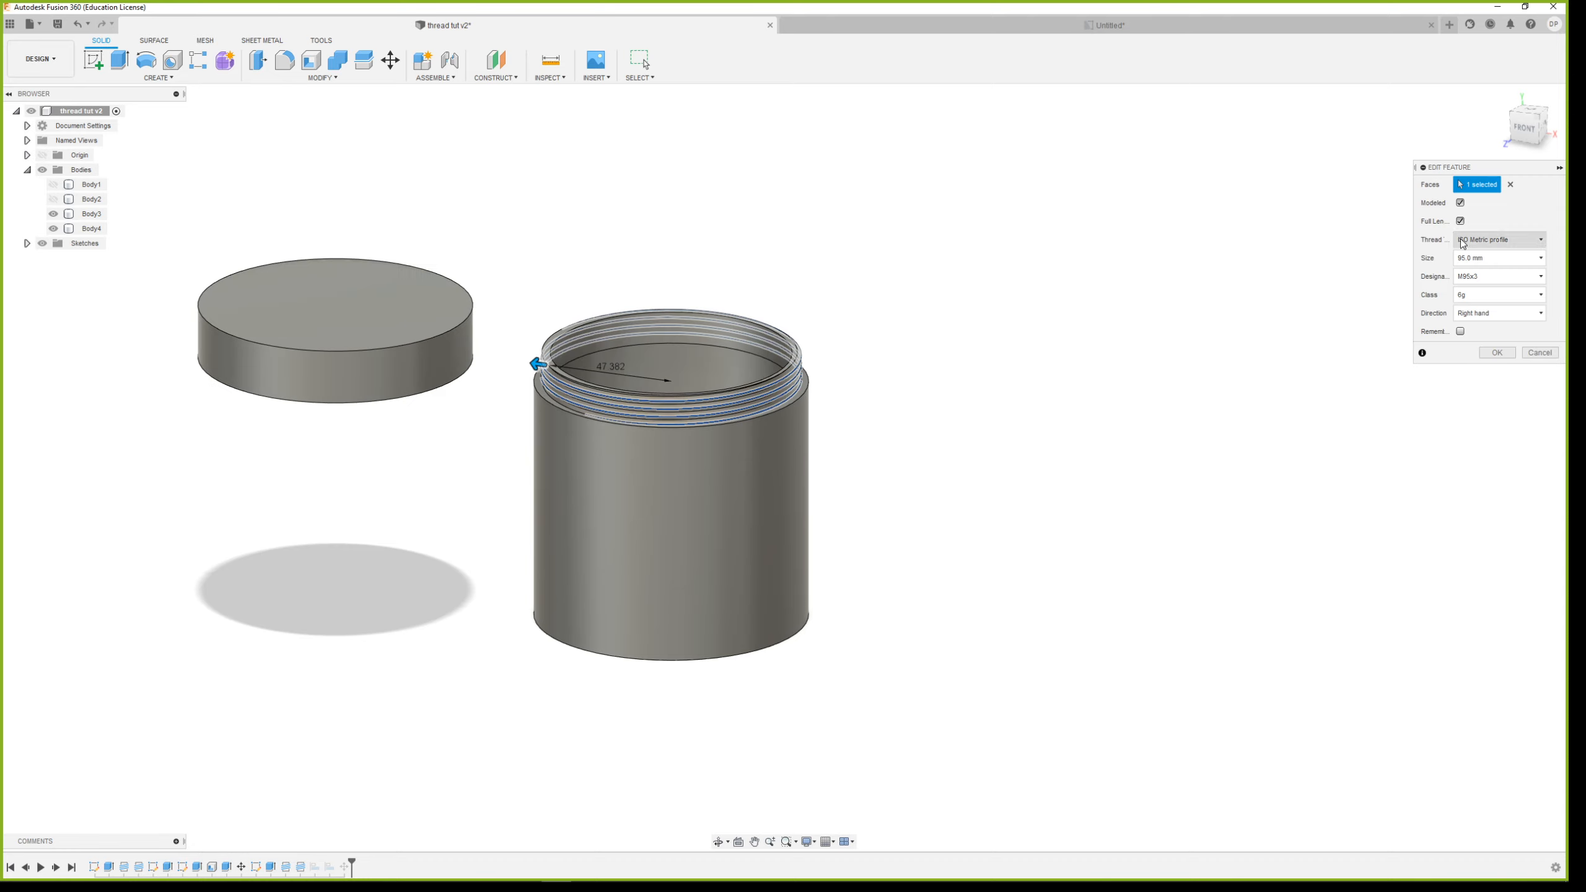
pyautogui.click(1497, 354)
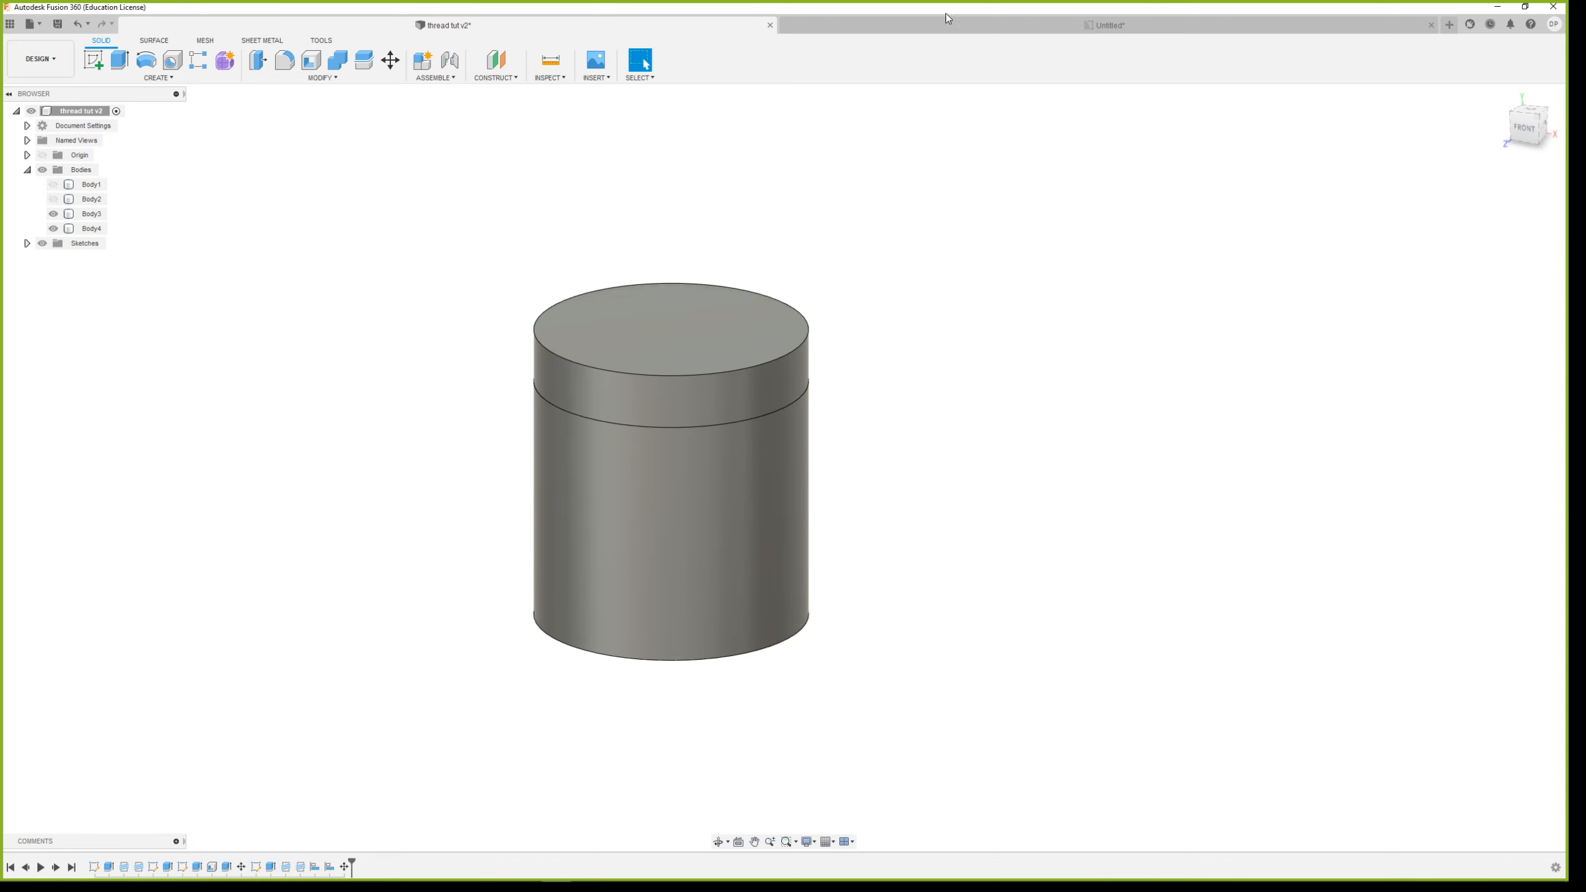
# Try to update the drawing from the edited design and examine how the container neck's threads are drawn
pyautogui.click(956, 26)
pyautogui.click(115, 26)
pyautogui.scroll(1, 882, 427)
pyautogui.scroll(-1, 680, 461)
pyautogui.scroll(2, 702, 466)
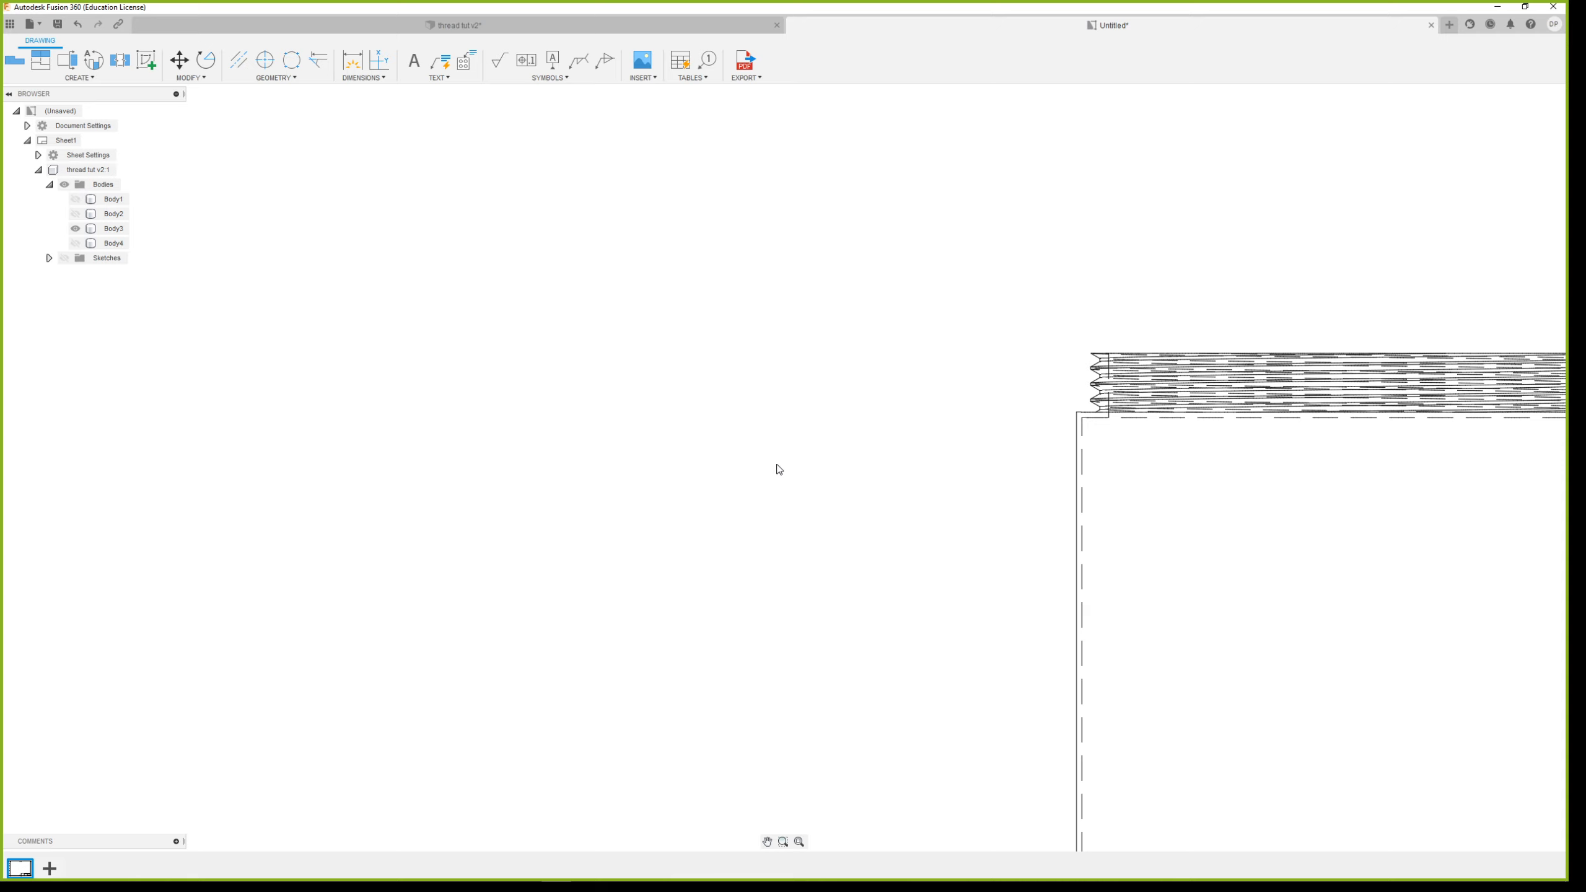
pyautogui.scroll(-3, 780, 470)
pyautogui.click(1093, 487)
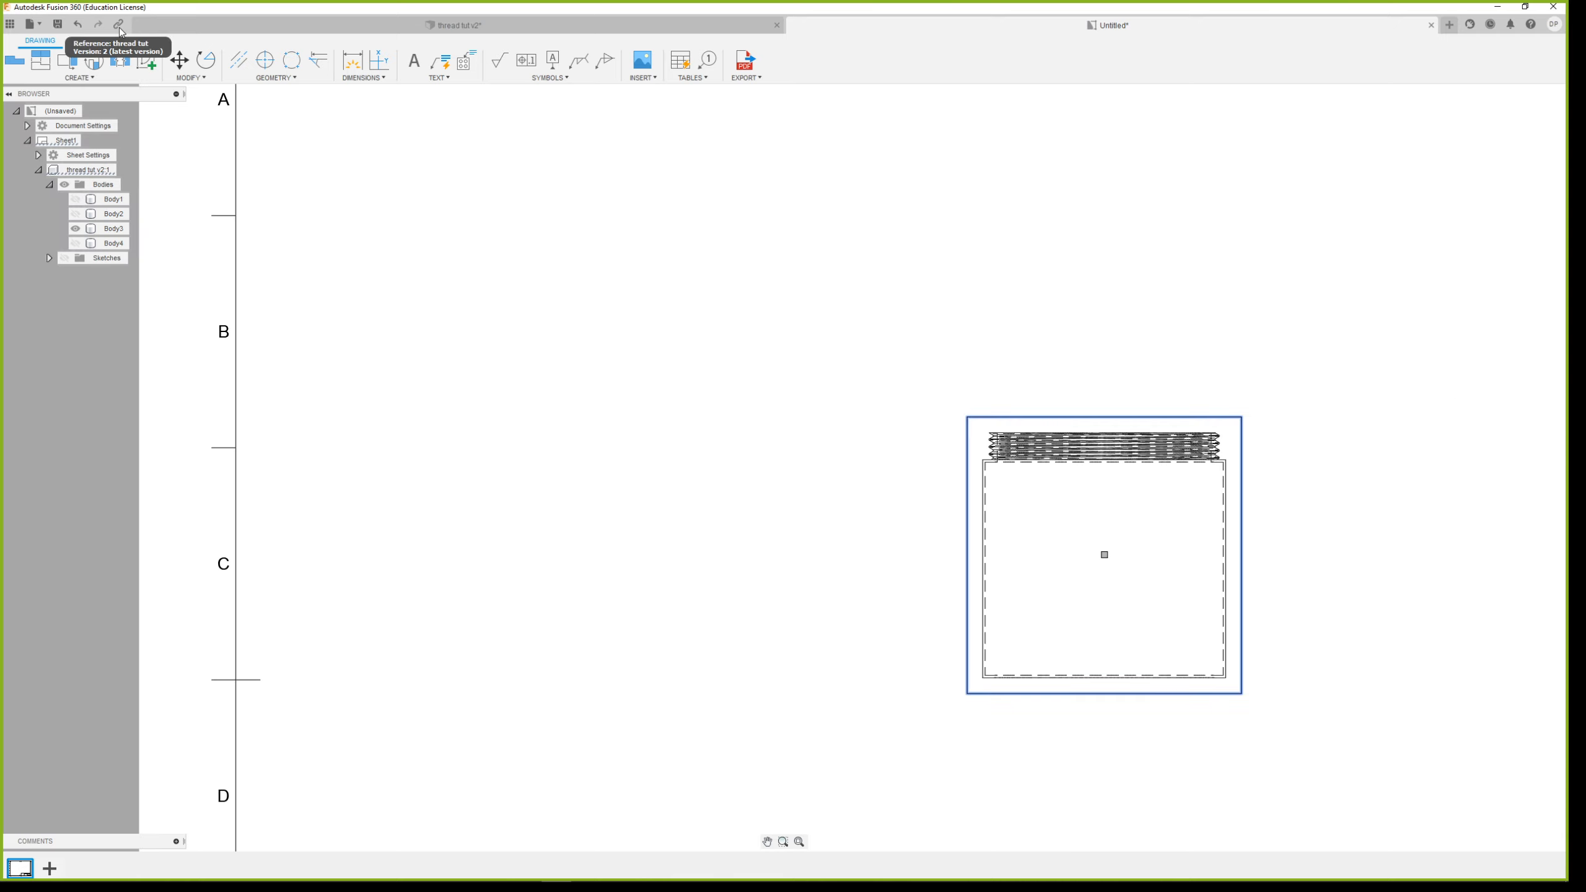
# Return to the thread tut design and save it as a new version
pyautogui.click(496, 27)
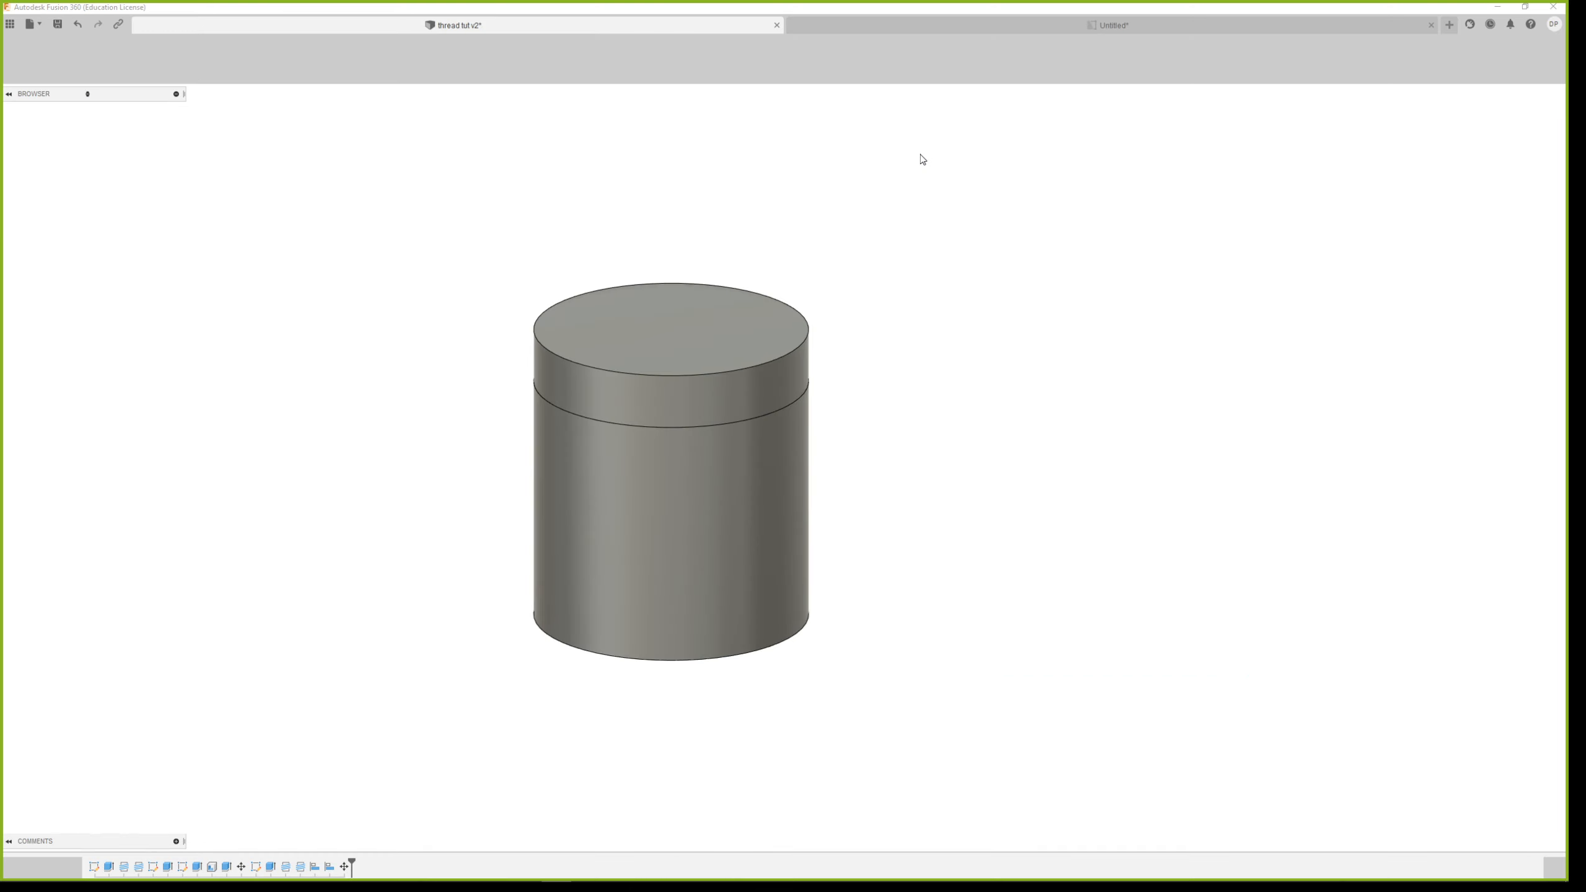
pyautogui.click(57, 25)
pyautogui.click(808, 469)
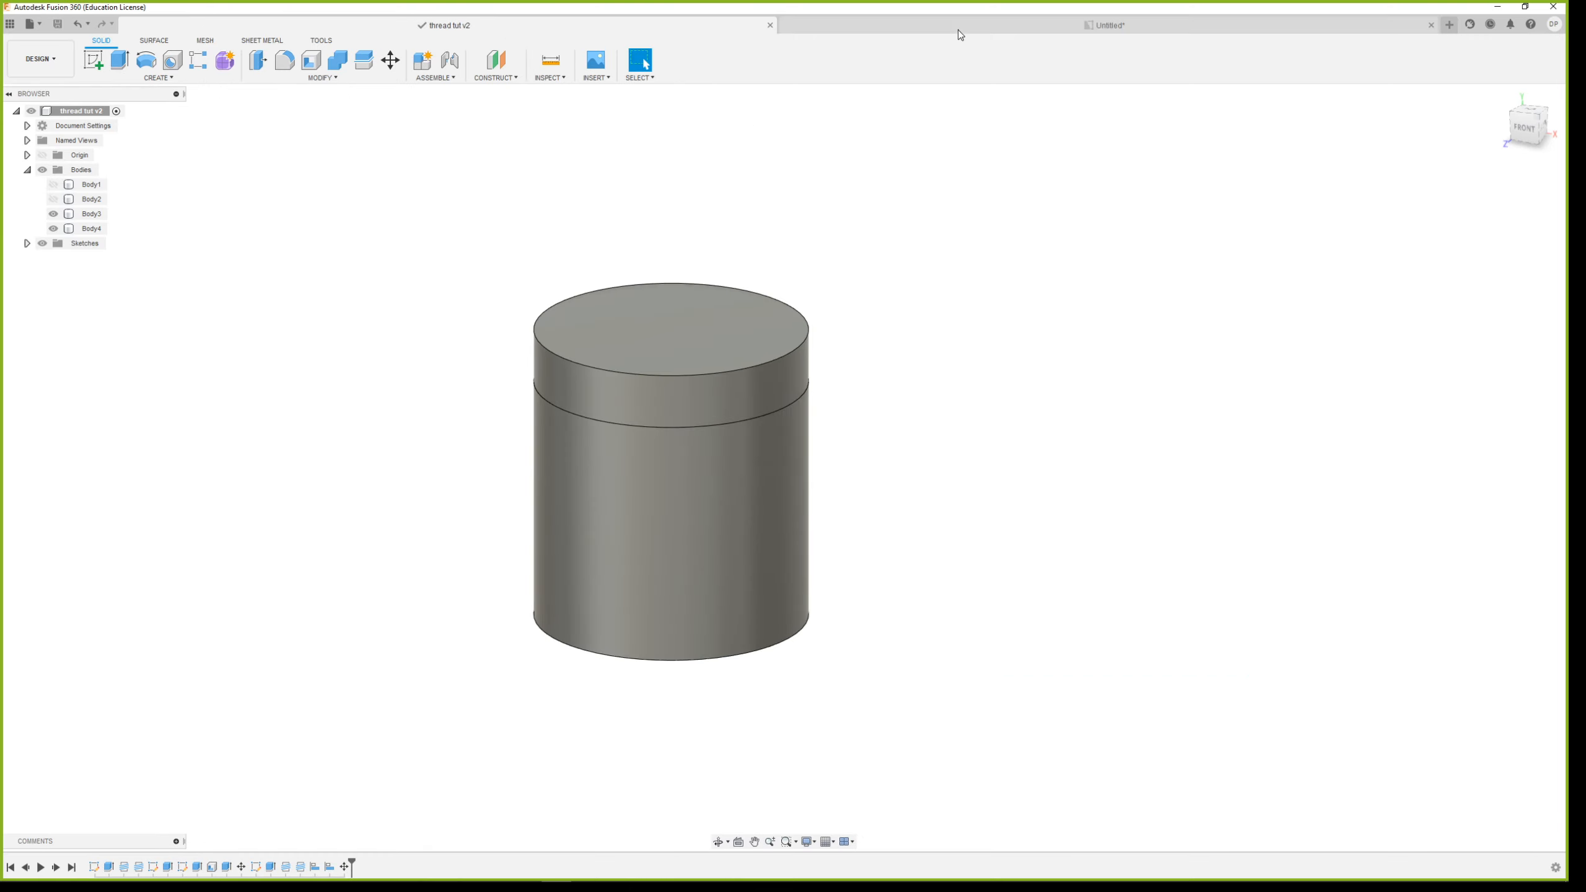
# Delete the container view from the untitled drawing and close that drawing without saving
pyautogui.click(960, 28)
pyautogui.moveTo(793, 266); pyautogui.dragTo(1299, 768)
pyautogui.press('Delete')
pyautogui.click(1430, 26)
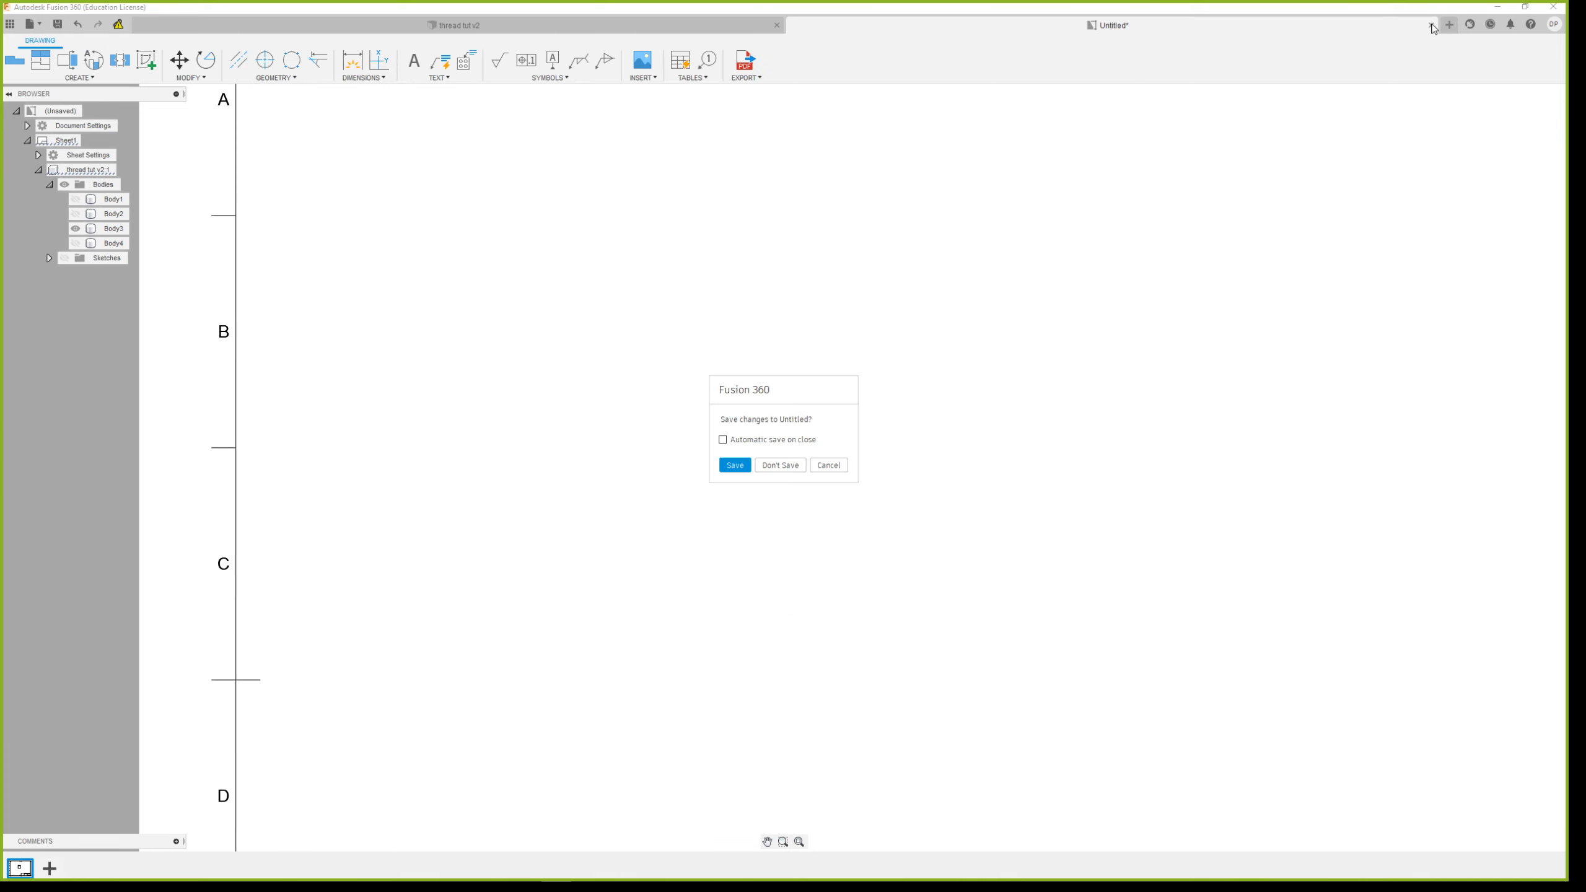
pyautogui.click(788, 465)
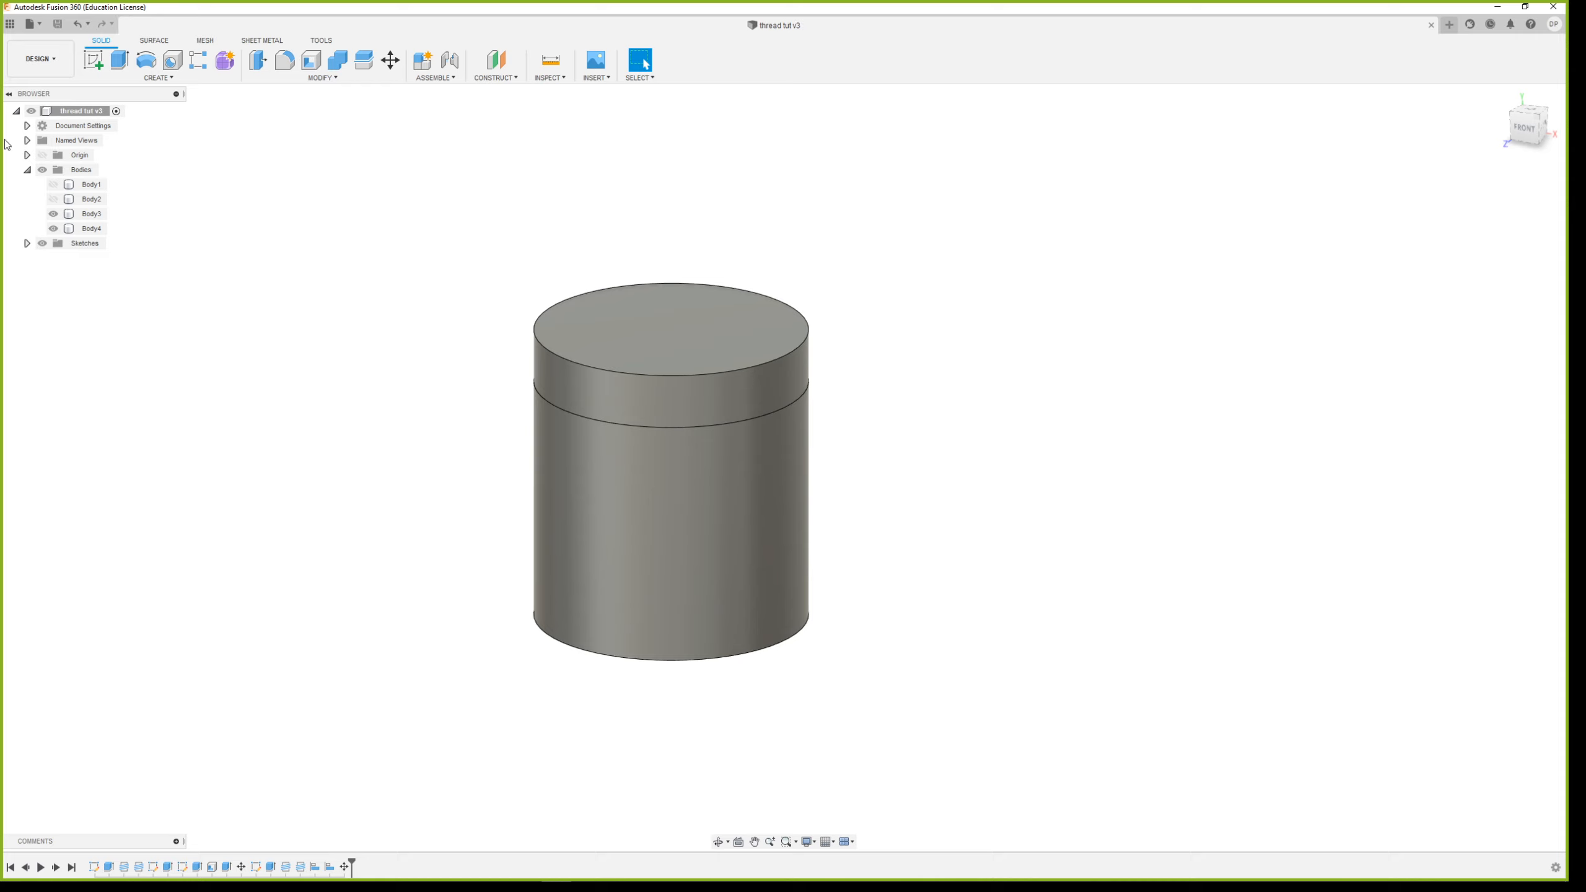
# Create a new ISO A3 drawing in mm from scratch, containing only the design's visible bodies
pyautogui.click(32, 61)
pyautogui.moveTo(55, 218)
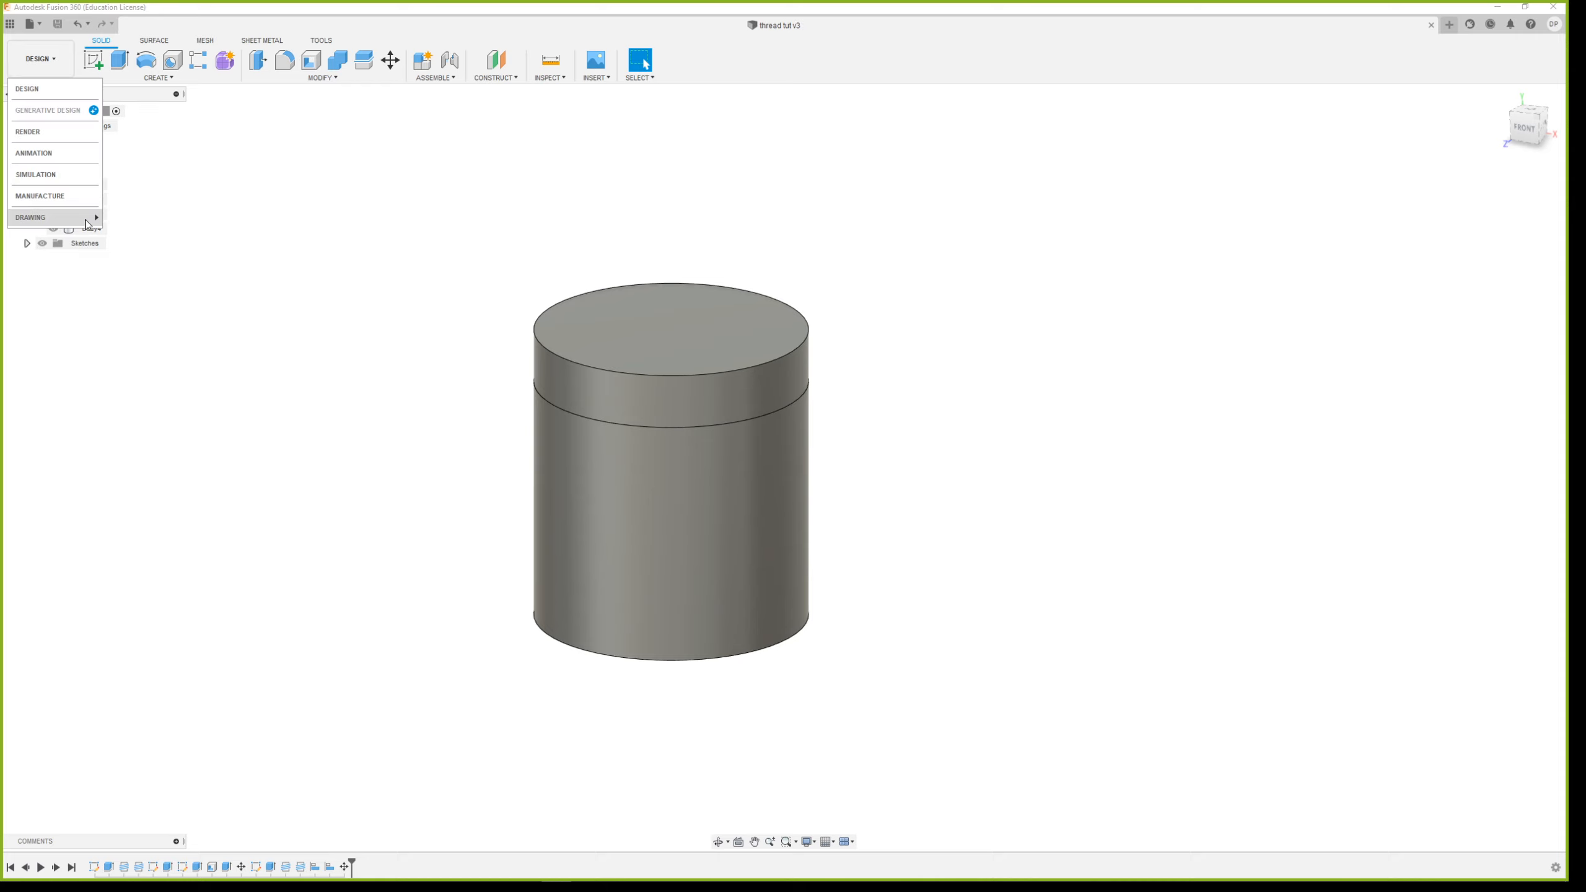
pyautogui.click(129, 218)
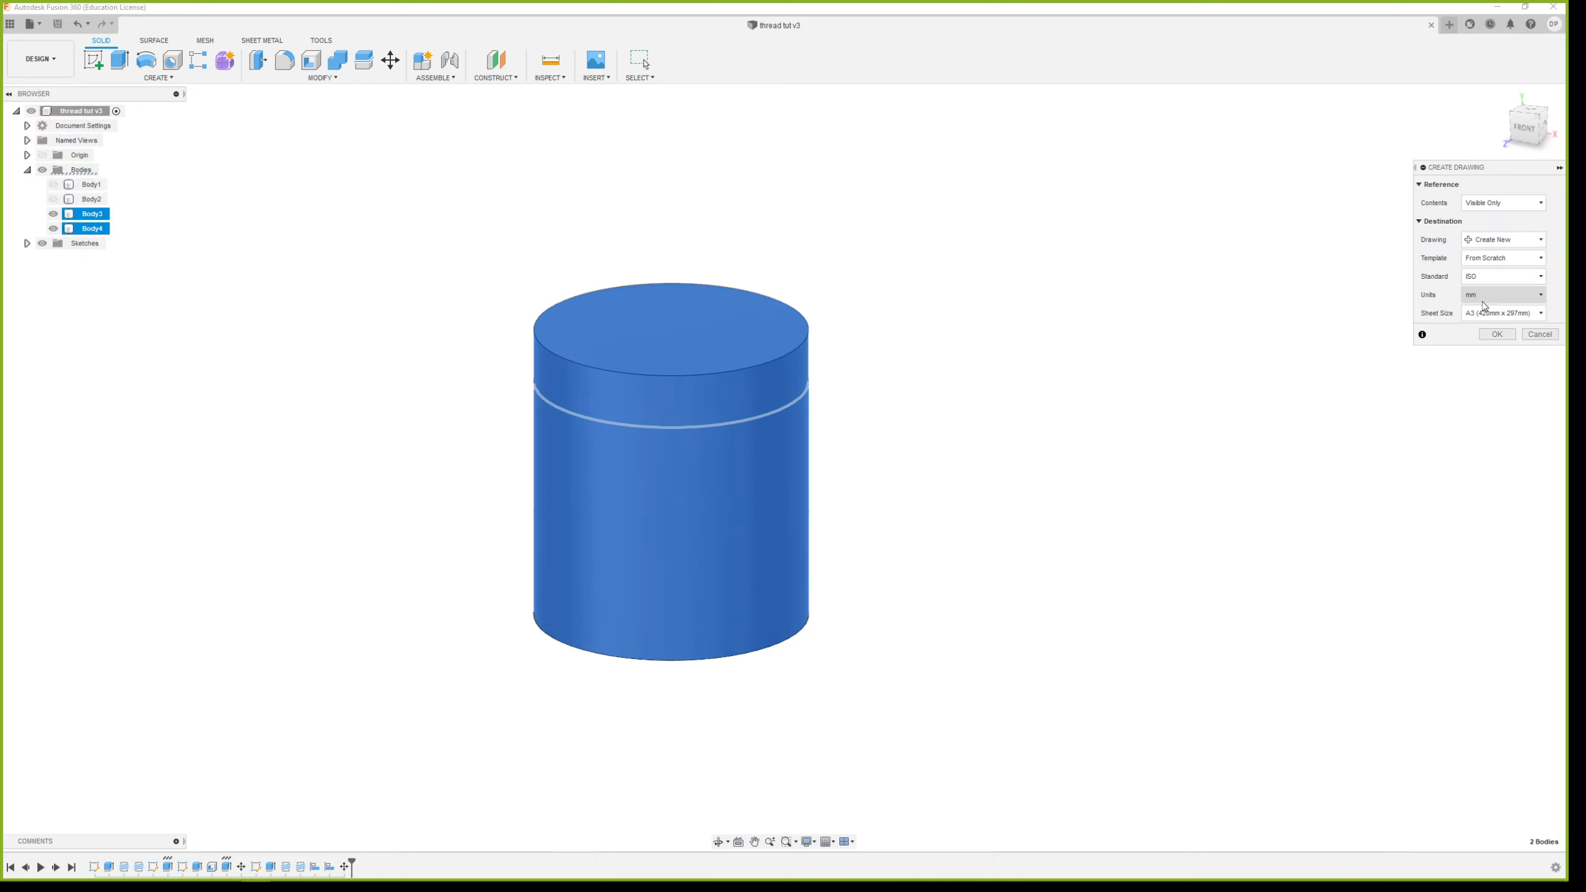
pyautogui.click(1496, 337)
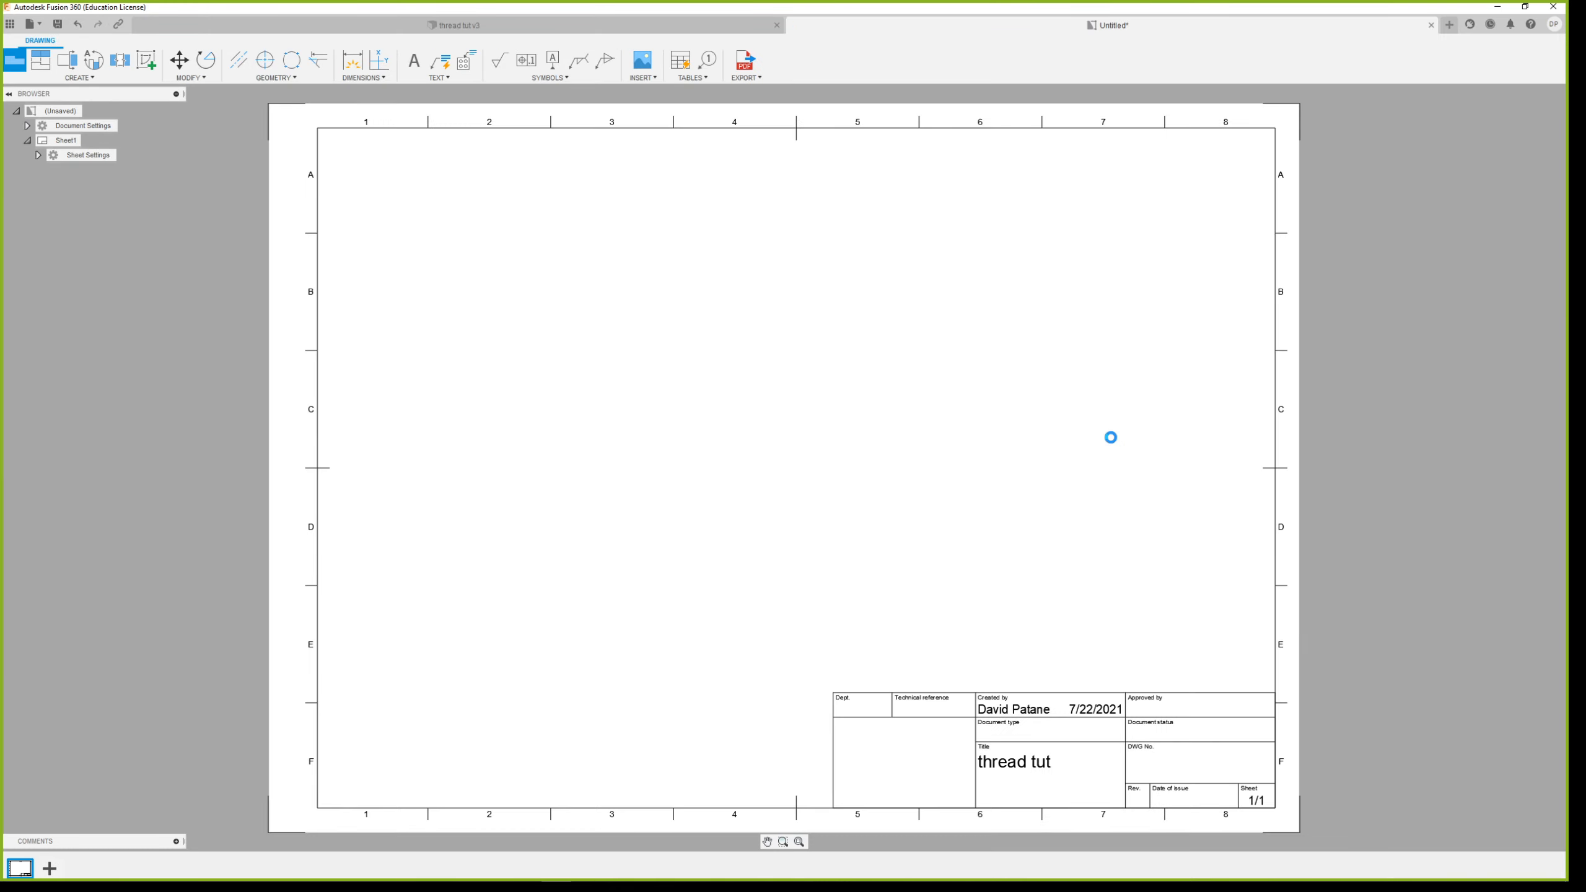
# Place a front base view at scale 1:2 above and left of the sheet's centre, with hidden edges shown
pyautogui.click(1510, 185)
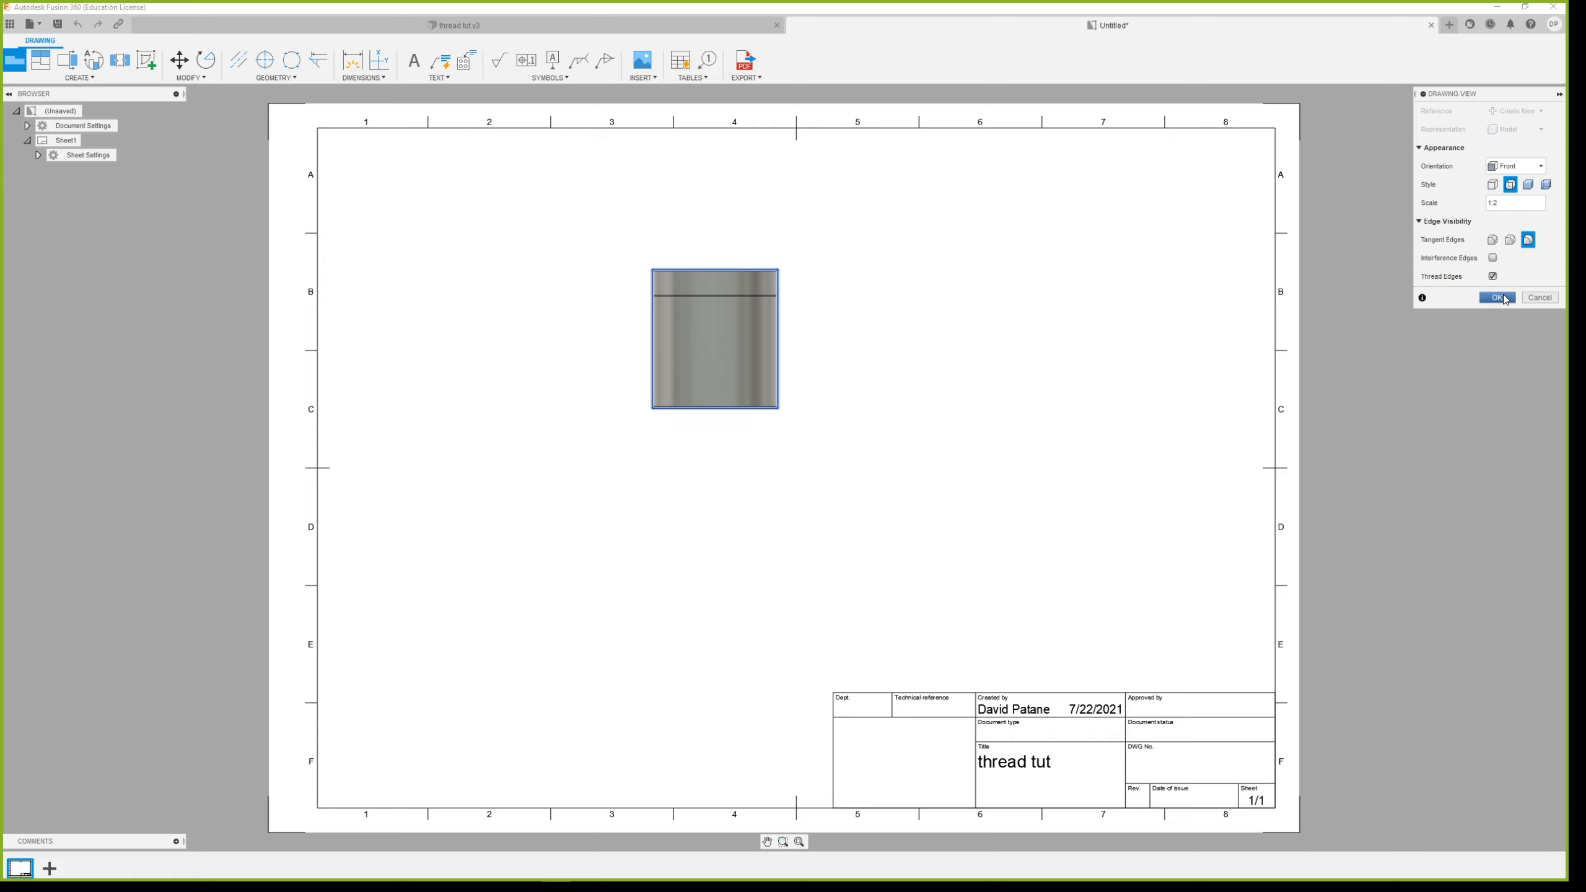